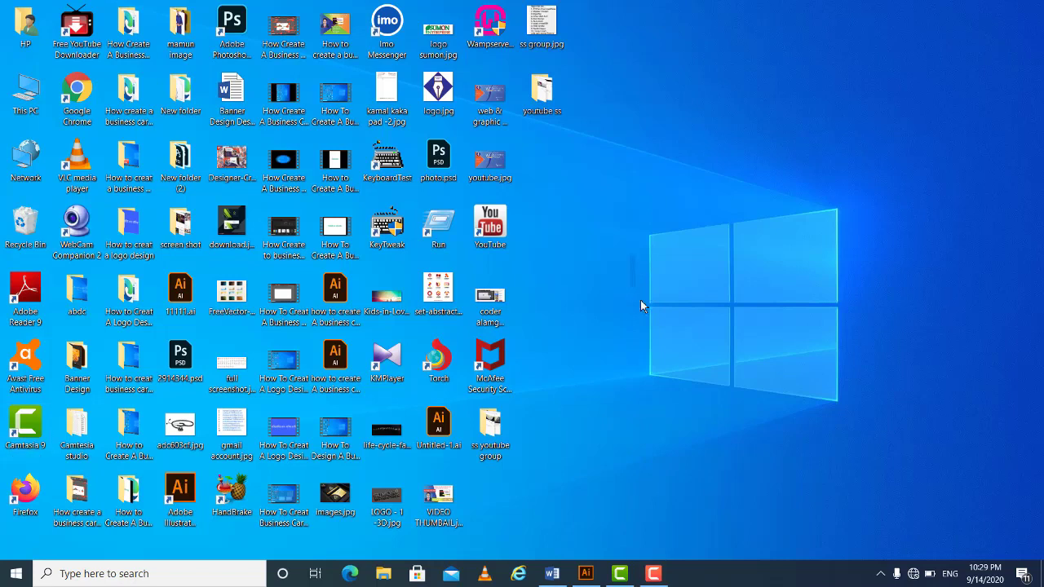
Refresh the desktop and switch to the Untitled-2 document in Adobe Illustrator
{"action": "right_click", "coordinate": [728, 385]}
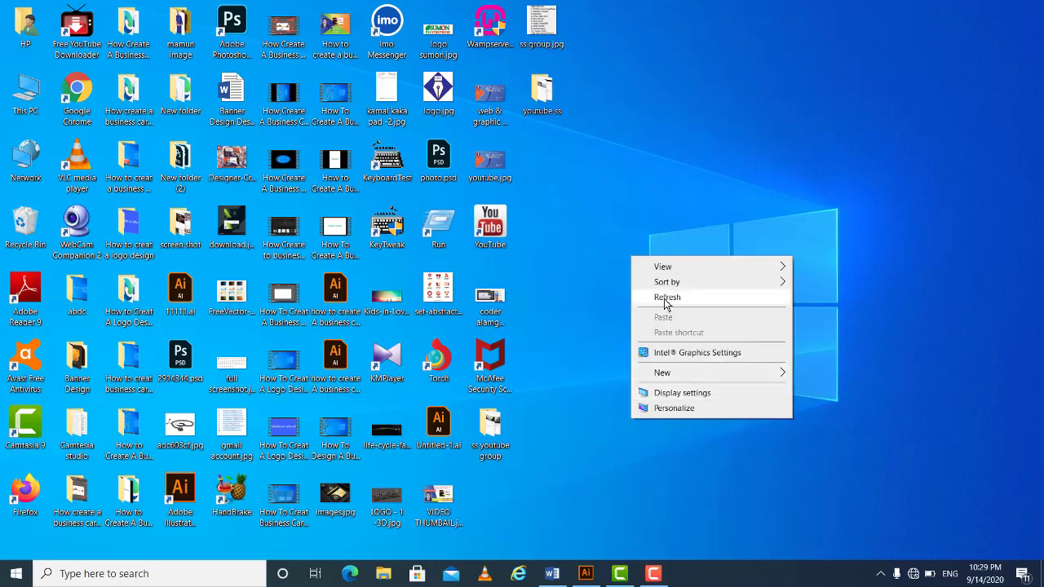
{"action": "left_click", "coordinate": [665, 297]}
{"action": "left_click", "coordinate": [585, 574]}
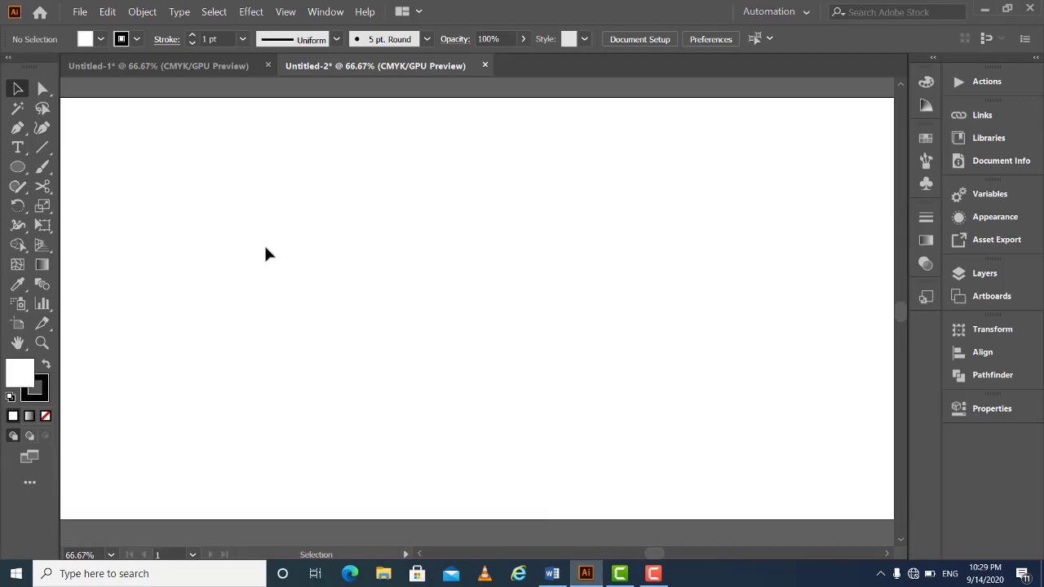
{"action": "left_click_drag", "start_coordinate": [319, 265], "coordinate": [342, 278]}
Draw a circle with the Ellipse tool and move it fully onto the artboard near the upper-left corner
{"action": "left_click", "coordinate": [18, 167]}
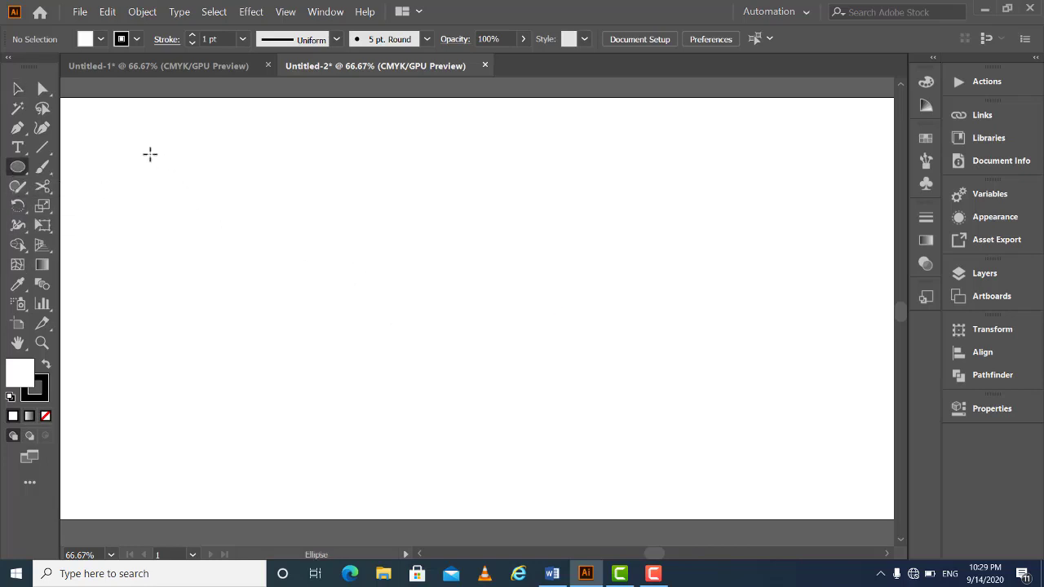
{"action": "left_click_drag", "start_coordinate": [138, 150], "coordinate": [227, 254]}
{"action": "left_click", "coordinate": [17, 88]}
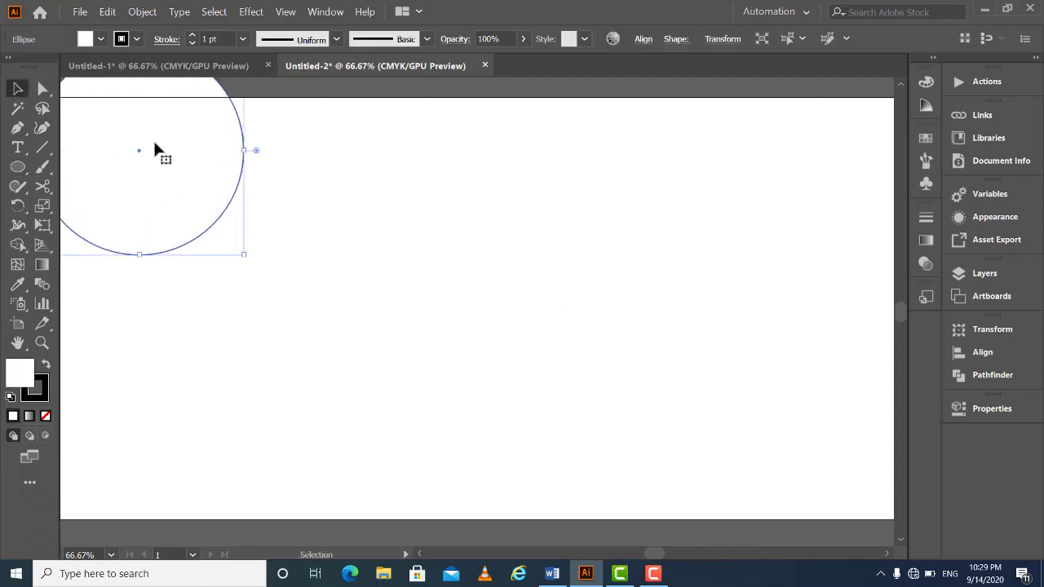
{"action": "left_click_drag", "start_coordinate": [155, 154], "coordinate": [201, 252]}
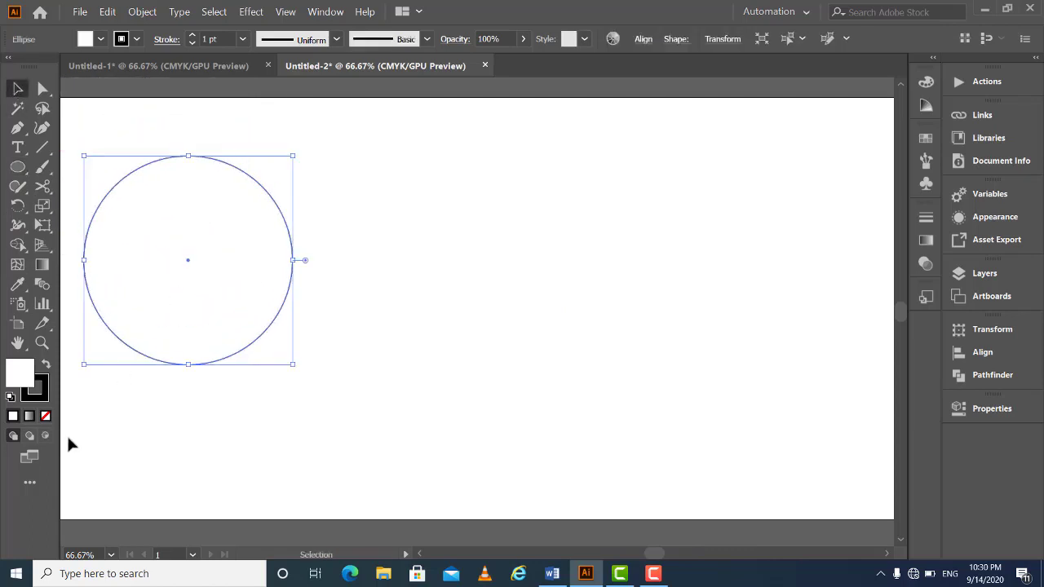
Remove the circle's fill and shift the circle slightly up and to the right on the artboard
{"action": "left_click", "coordinate": [47, 416]}
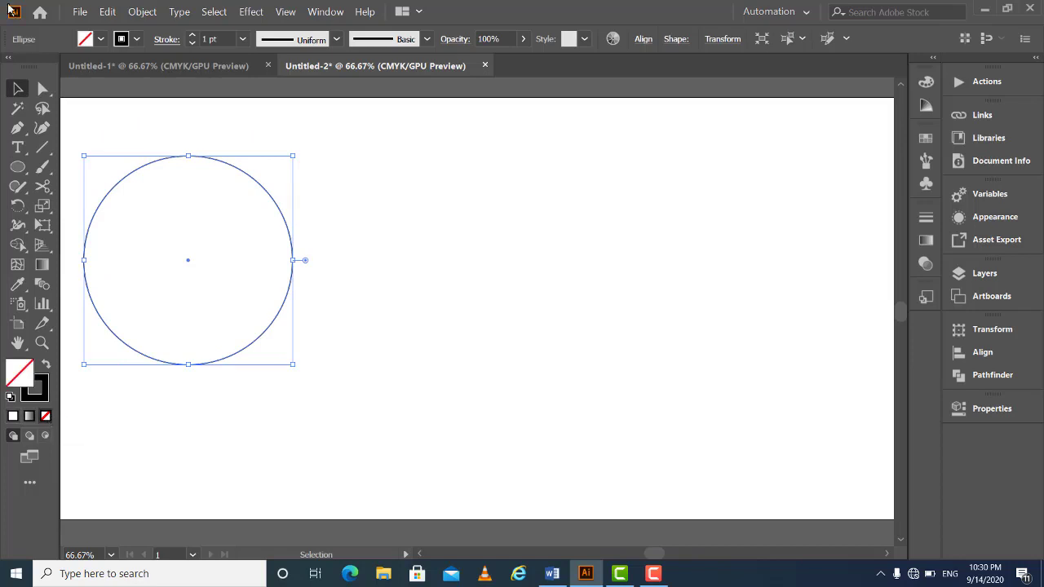
{"action": "left_click", "coordinate": [208, 193]}
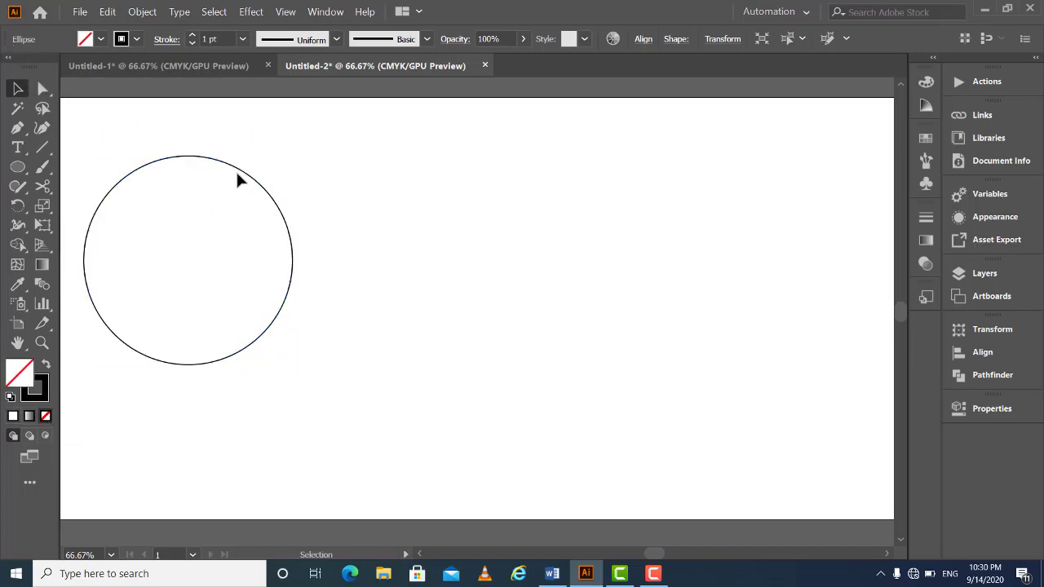
{"action": "left_click_drag", "start_coordinate": [239, 173], "coordinate": [260, 155]}
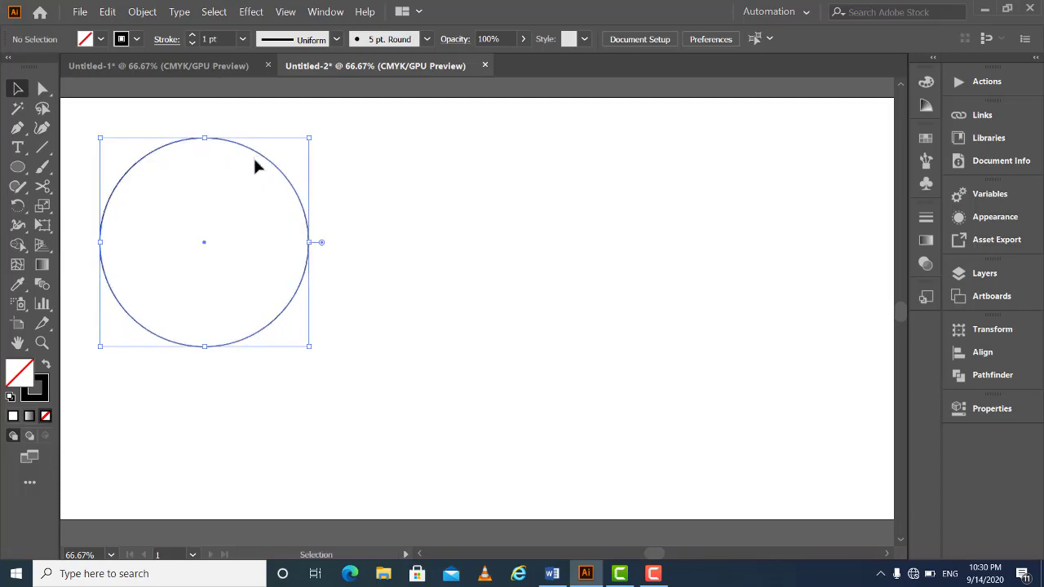
{"action": "key", "text": "space"}
{"action": "left_click_drag", "start_coordinate": [289, 221], "coordinate": [306, 240]}
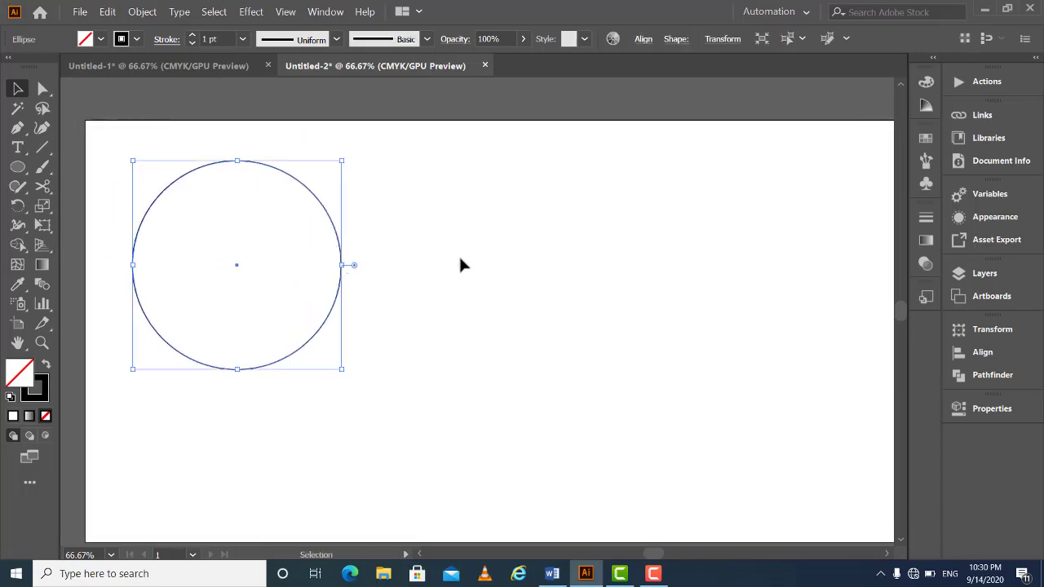
Fill the circle with a medium gray swatch and set its stroke to none
{"action": "left_click_drag", "start_coordinate": [416, 227], "coordinate": [299, 280]}
{"action": "left_click", "coordinate": [925, 140]}
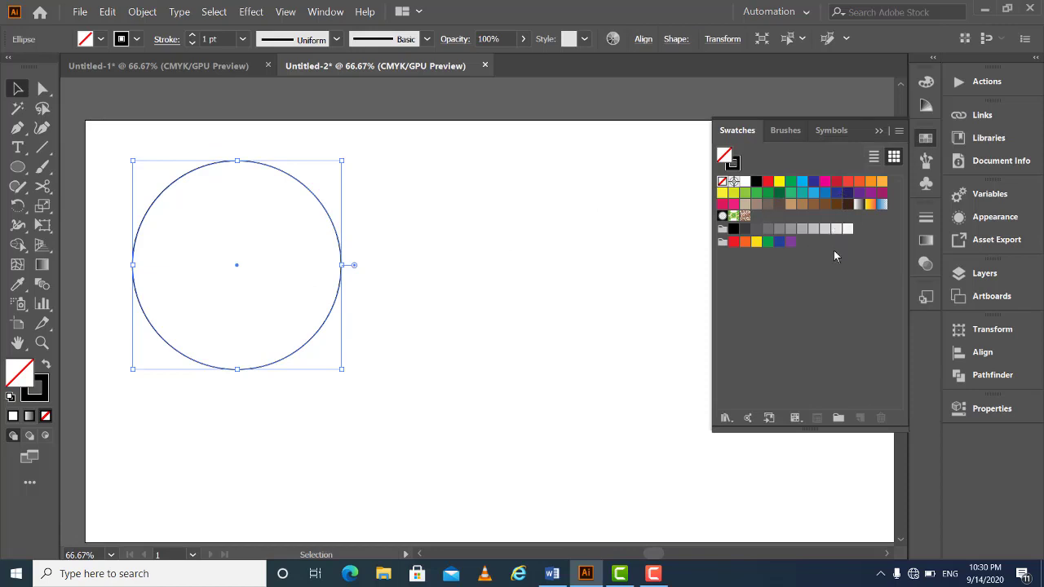
{"action": "left_click", "coordinate": [779, 230]}
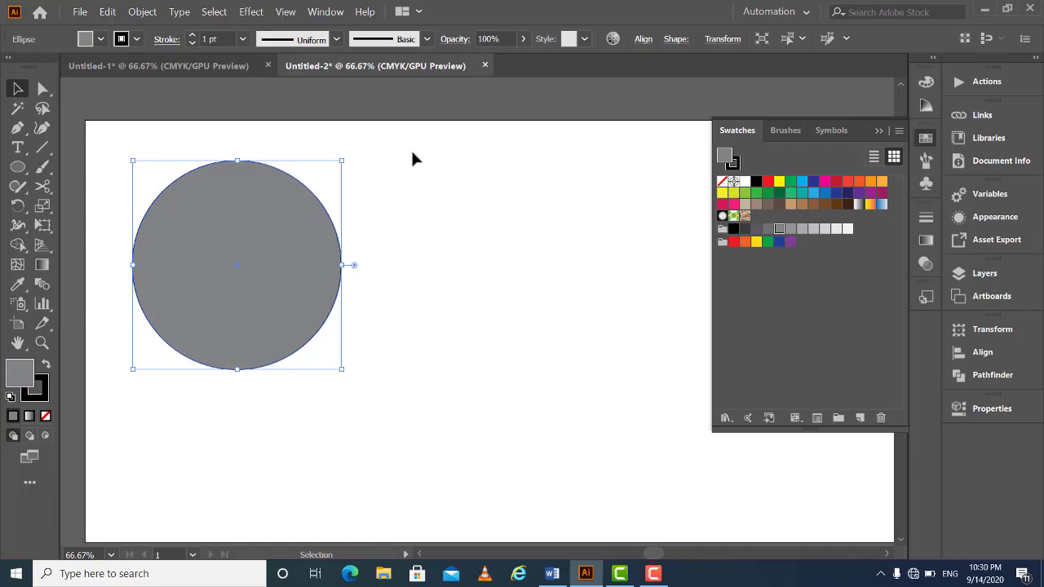
{"action": "left_click", "coordinate": [137, 39]}
{"action": "left_click", "coordinate": [10, 67]}
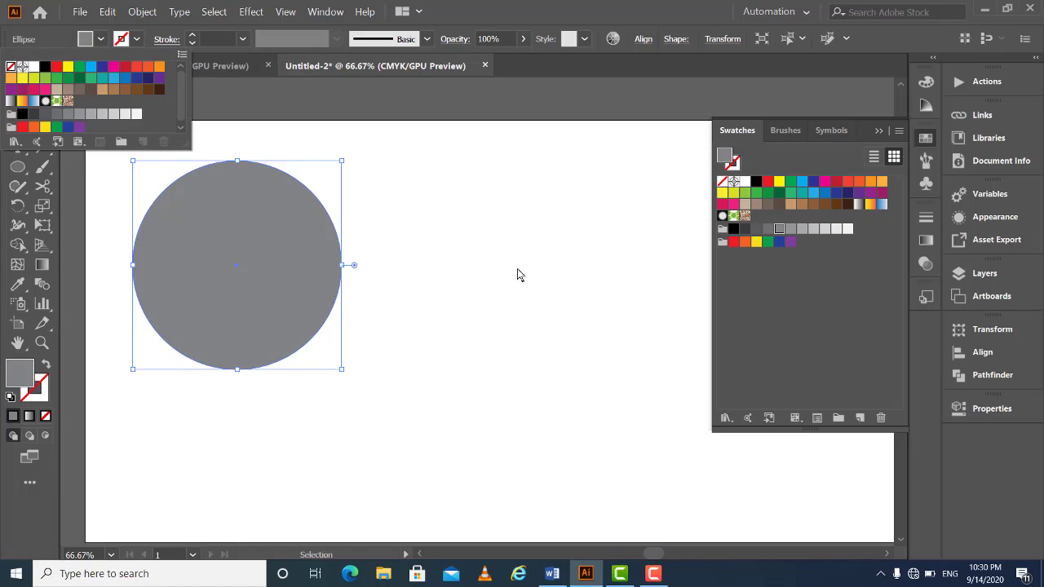
{"action": "left_click", "coordinate": [433, 262]}
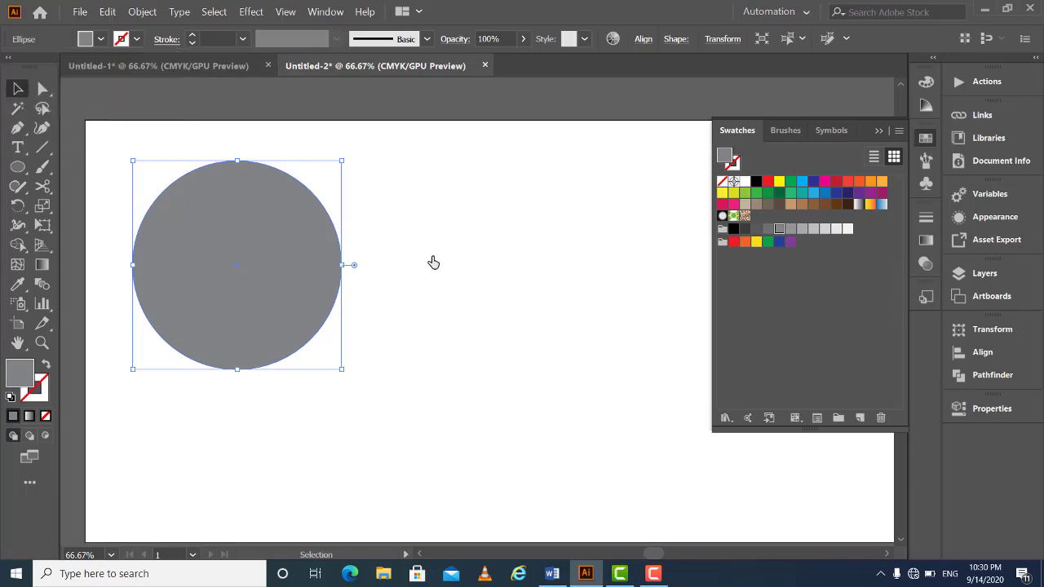
Change the circle's fill to the light orange swatch and deselect the circle
{"action": "left_click", "coordinate": [881, 181]}
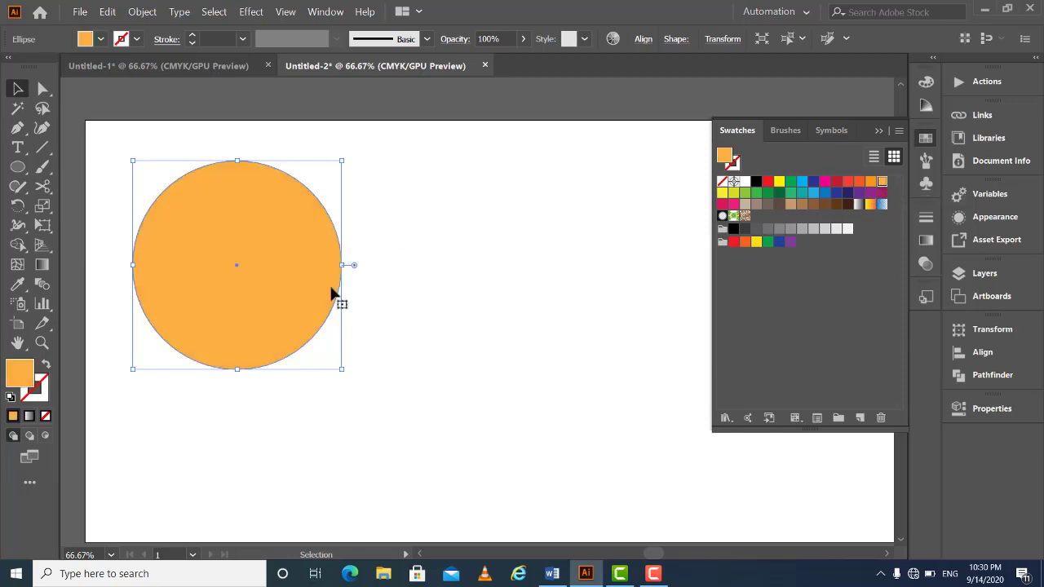
{"action": "left_click", "coordinate": [412, 287]}
{"action": "left_click", "coordinate": [249, 233]}
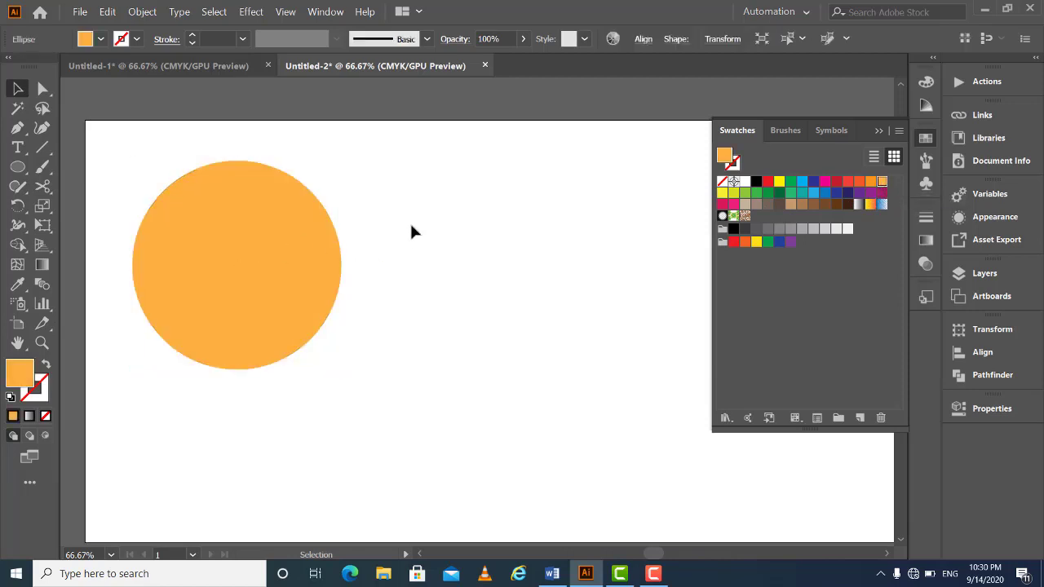
{"action": "left_click", "coordinate": [412, 233]}
{"action": "left_click", "coordinate": [879, 130]}
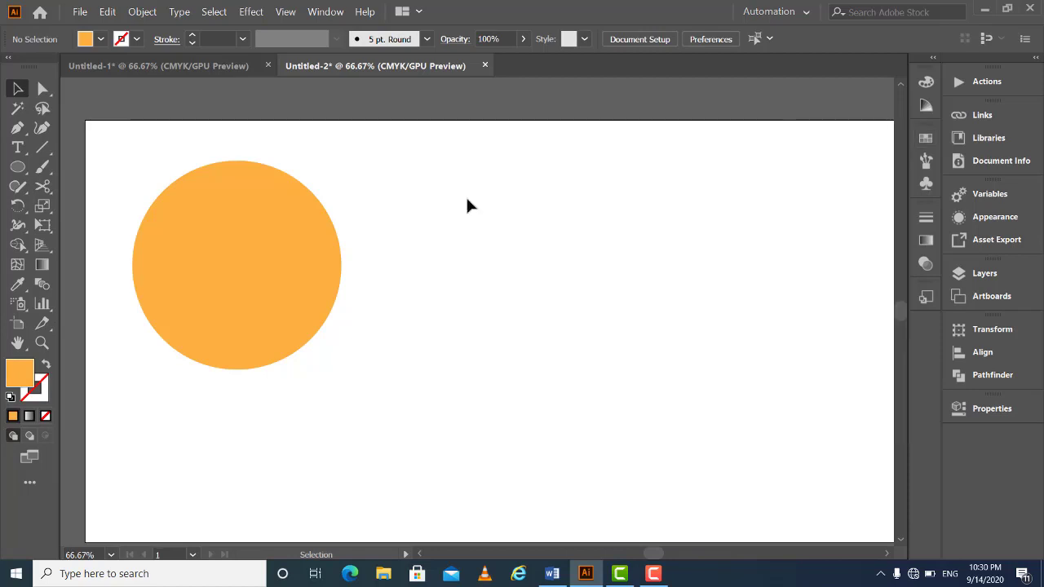
Duplicate the orange circle horizontally to the right, leaving a gap between the two circles
{"action": "left_click", "coordinate": [294, 238]}
{"action": "left_click_drag", "start_coordinate": [263, 250], "coordinate": [588, 273]}
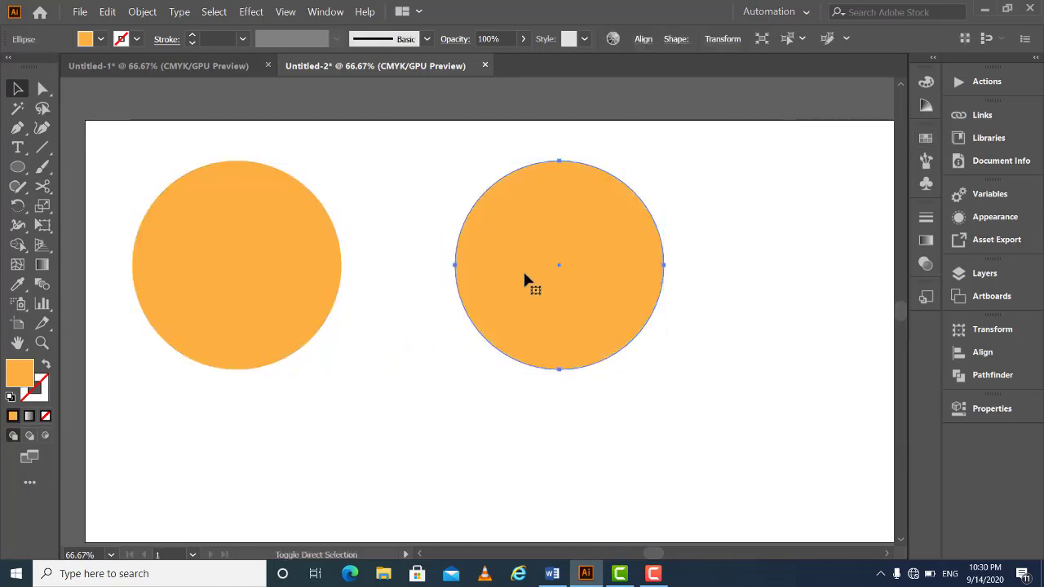
{"action": "left_click", "coordinate": [397, 328]}
Make another horizontal copy of the left circle, offset slightly to the right so that it overlaps the original
{"action": "left_click", "coordinate": [260, 232]}
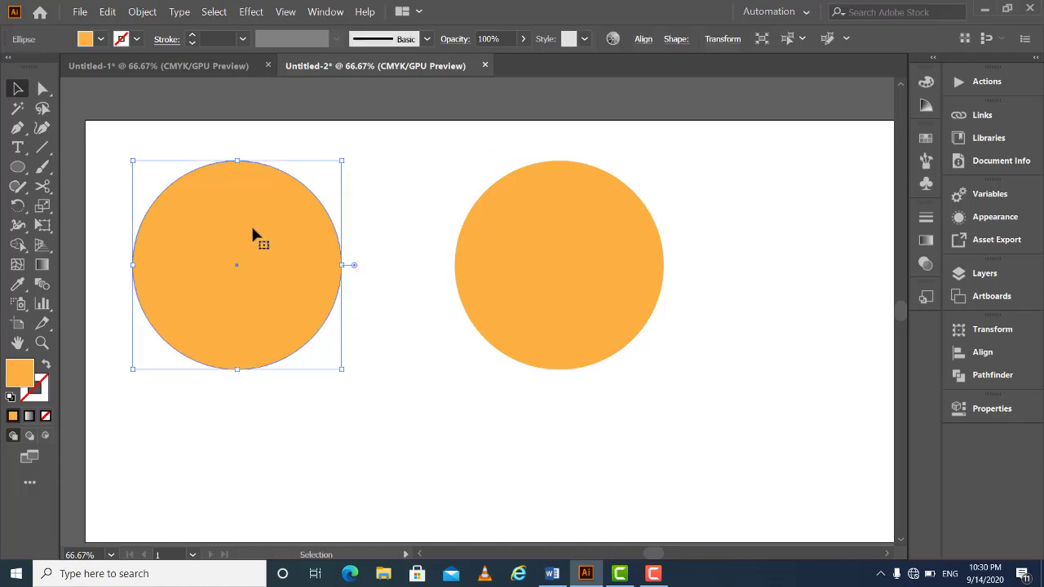
{"action": "left_click_drag", "start_coordinate": [254, 233], "coordinate": [299, 237]}
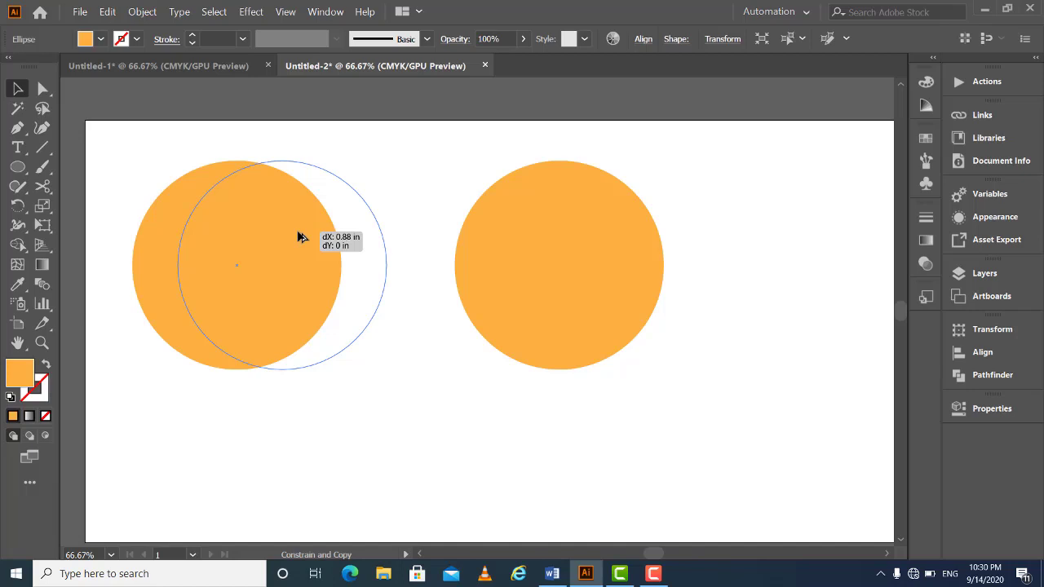
{"action": "left_click_drag", "start_coordinate": [299, 236], "coordinate": [296, 236]}
{"action": "left_click", "coordinate": [353, 383]}
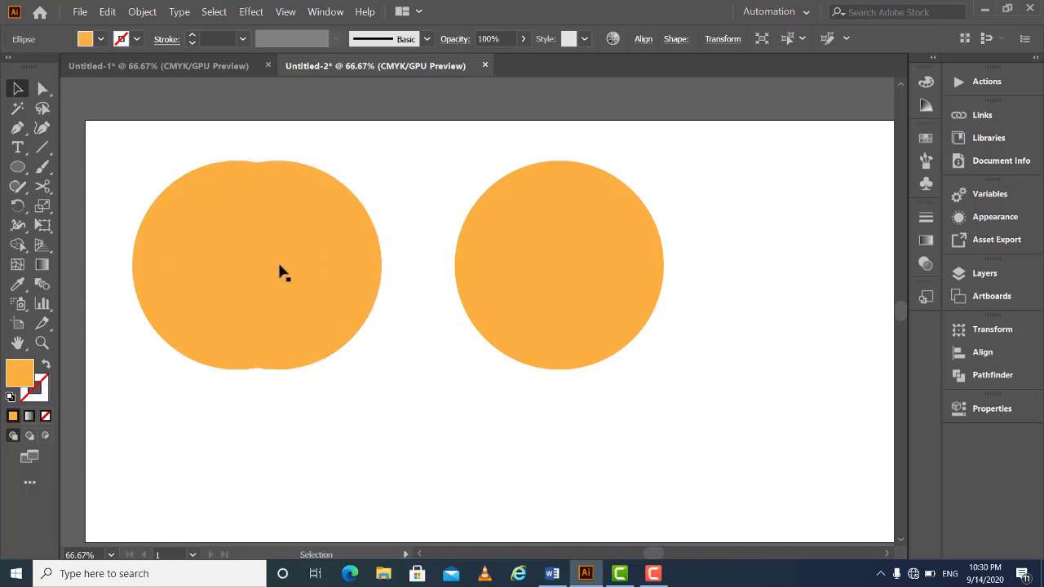
Examine the two overlapping circles by selecting the front and back one in turn
{"action": "left_click", "coordinate": [281, 248]}
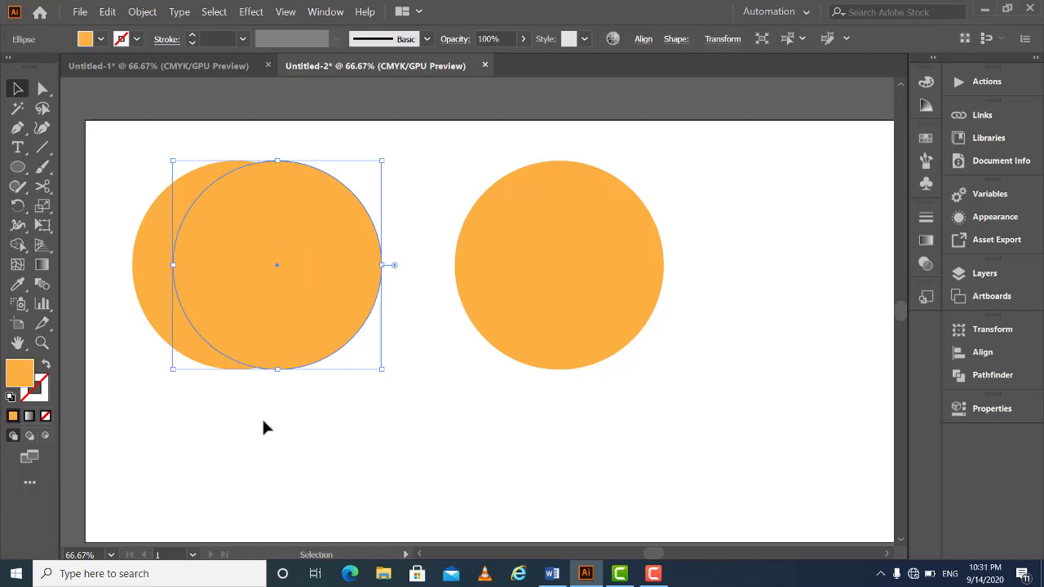
{"action": "left_click", "coordinate": [264, 399]}
{"action": "left_click", "coordinate": [274, 262]}
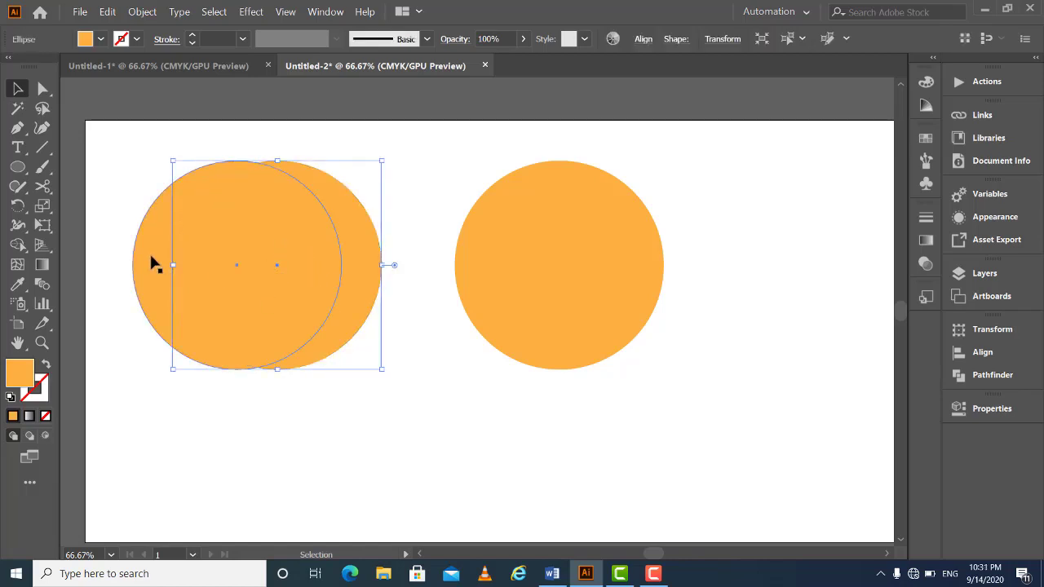
{"action": "left_click", "coordinate": [150, 254]}
{"action": "left_click", "coordinate": [359, 245]}
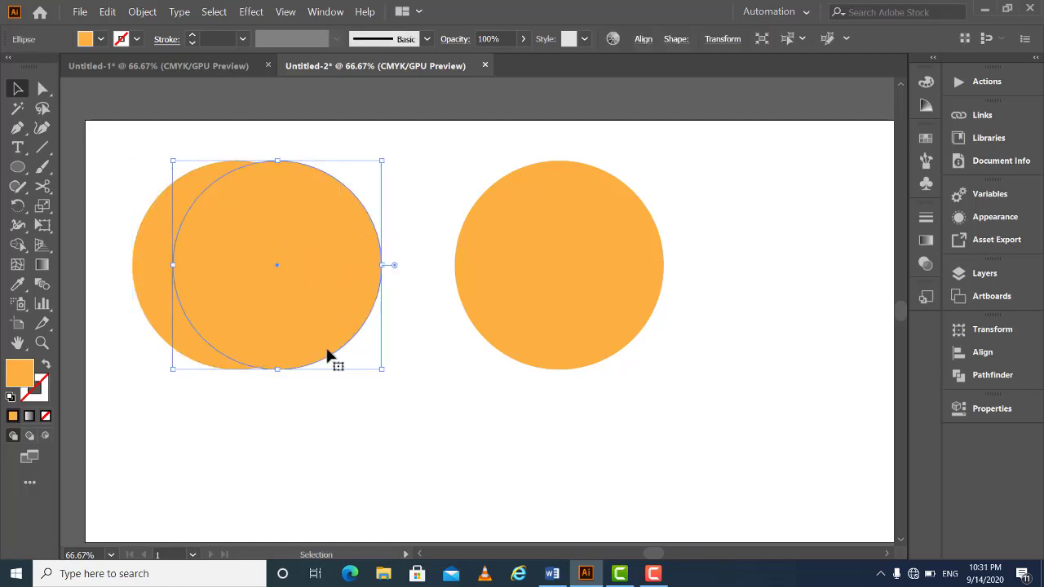
{"action": "left_click", "coordinate": [319, 394]}
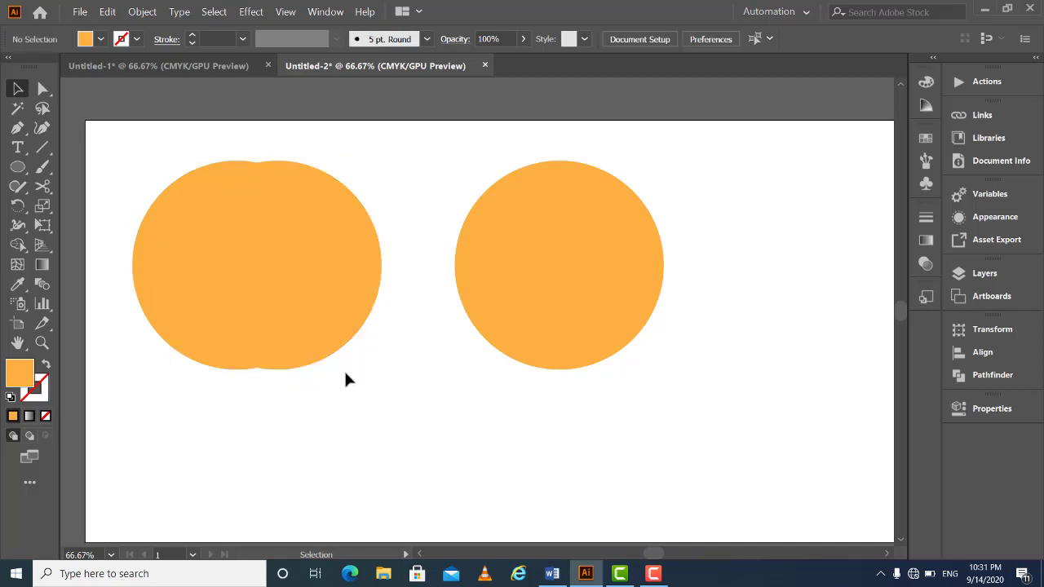
{"action": "left_click_drag", "start_coordinate": [309, 421], "coordinate": [233, 364]}
{"action": "left_click", "coordinate": [248, 332]}
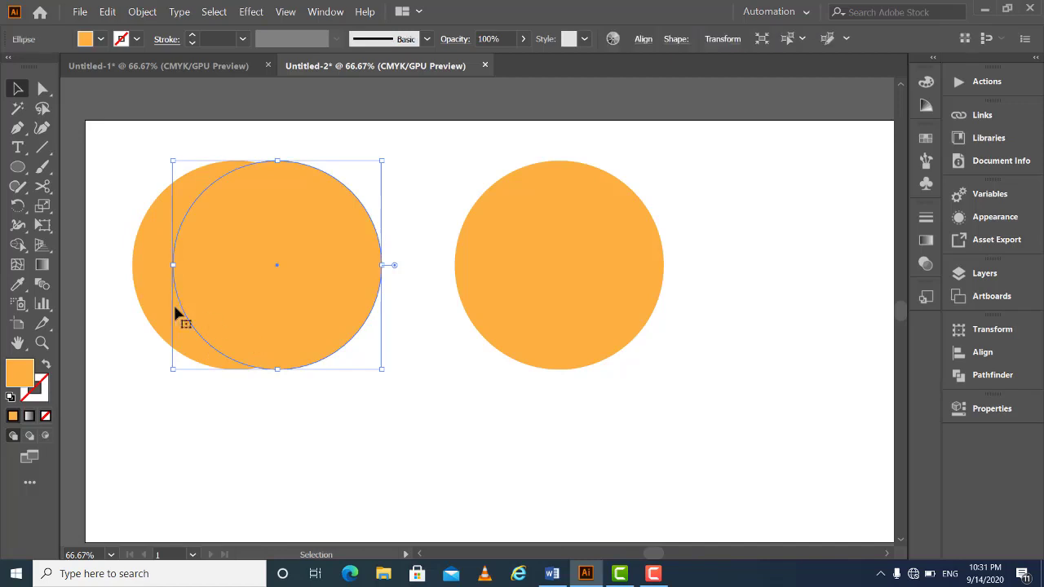
{"action": "left_click", "coordinate": [134, 273]}
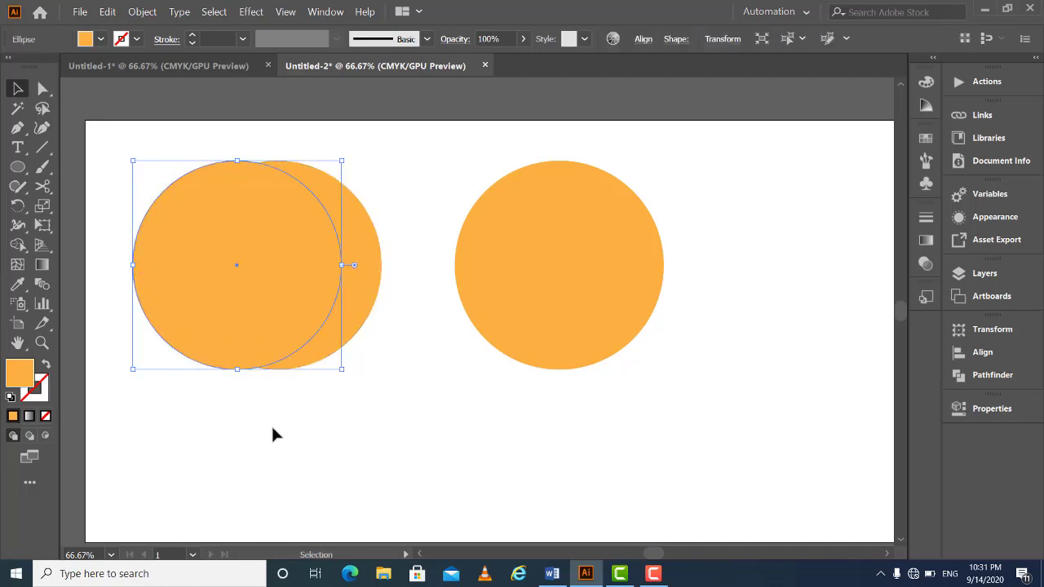
{"action": "left_click", "coordinate": [270, 424]}
Subtract the front overlapping circle from the back one with Pathfinder's Minus Front to form a crescent
{"action": "left_click_drag", "start_coordinate": [355, 430], "coordinate": [185, 250]}
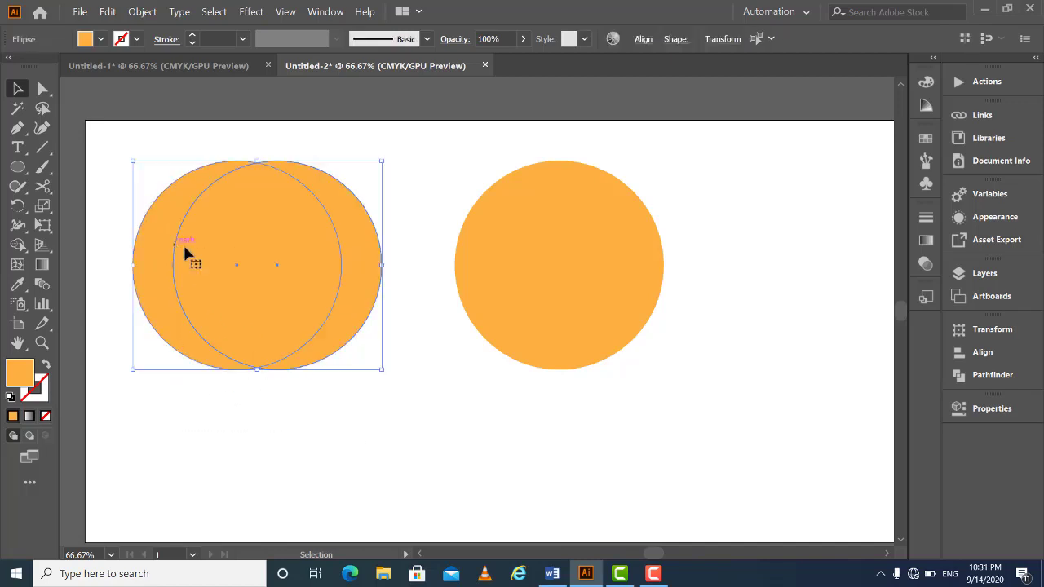
{"action": "left_click", "coordinate": [993, 377]}
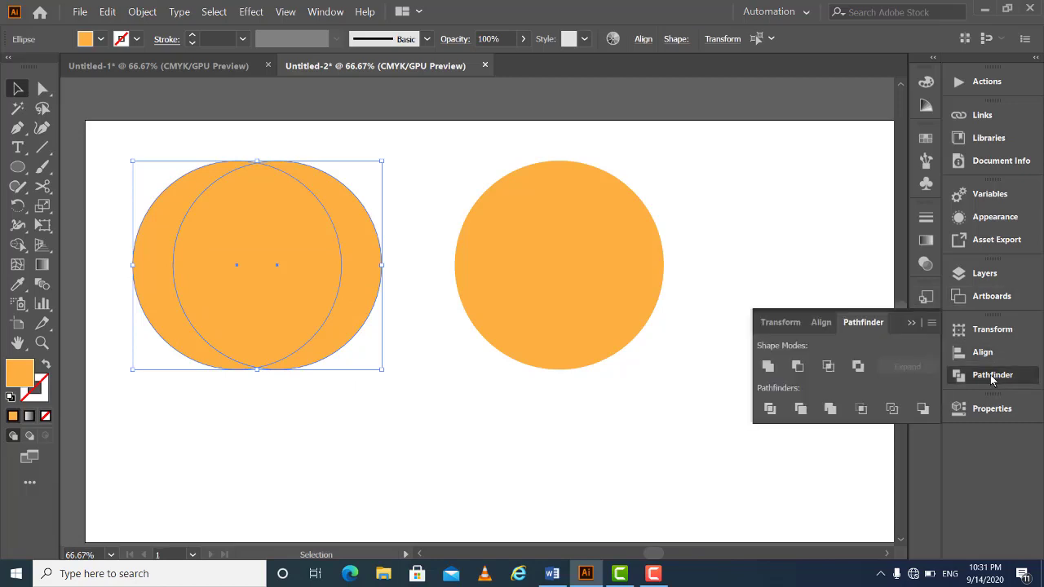
{"action": "left_click", "coordinate": [797, 367]}
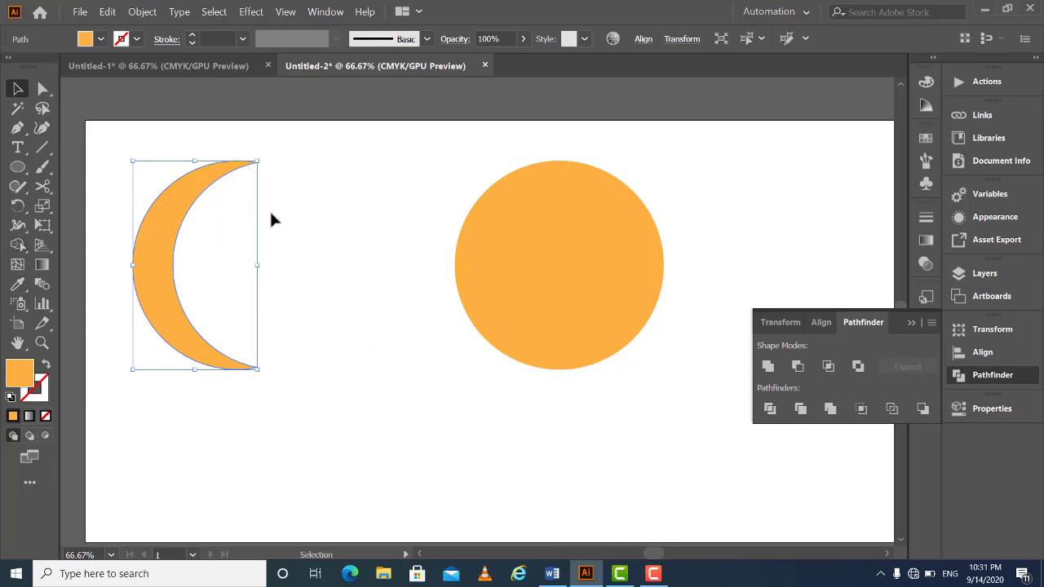
{"action": "left_click", "coordinate": [305, 201]}
Move the crescent onto the left edge of the remaining orange circle
{"action": "left_click_drag", "start_coordinate": [314, 154], "coordinate": [157, 247]}
{"action": "left_click", "coordinate": [312, 187]}
{"action": "left_click_drag", "start_coordinate": [320, 170], "coordinate": [484, 268]}
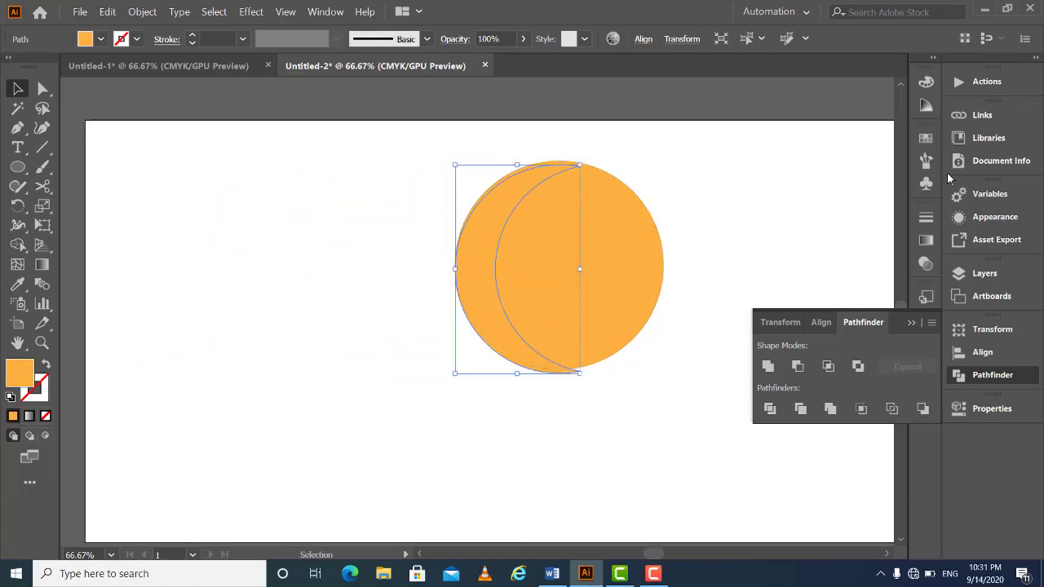
Fill the crescent with the red swatch and bring it to the front of the orange circle
{"action": "left_click", "coordinate": [927, 139]}
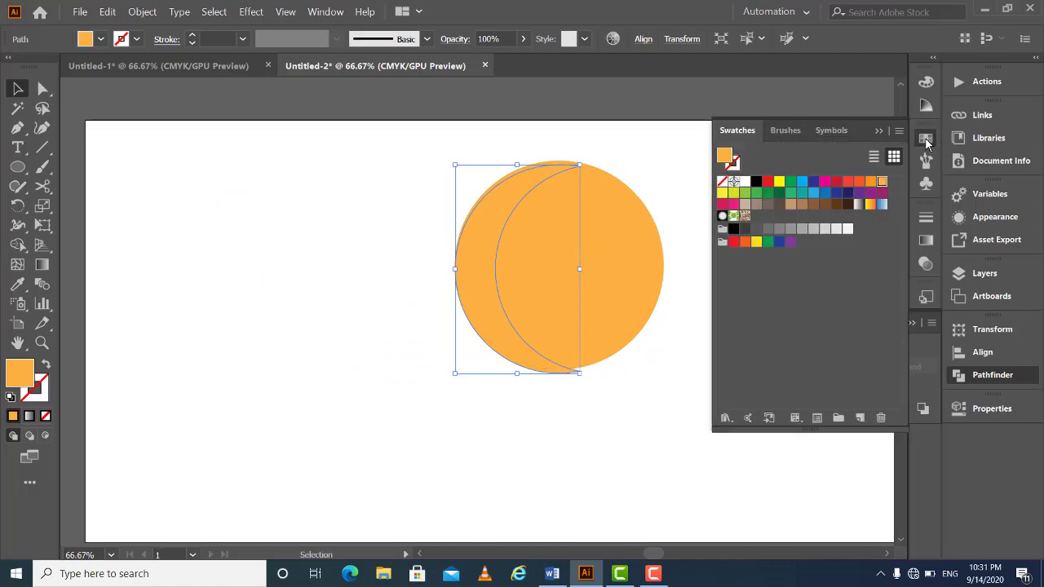
{"action": "left_click", "coordinate": [766, 183]}
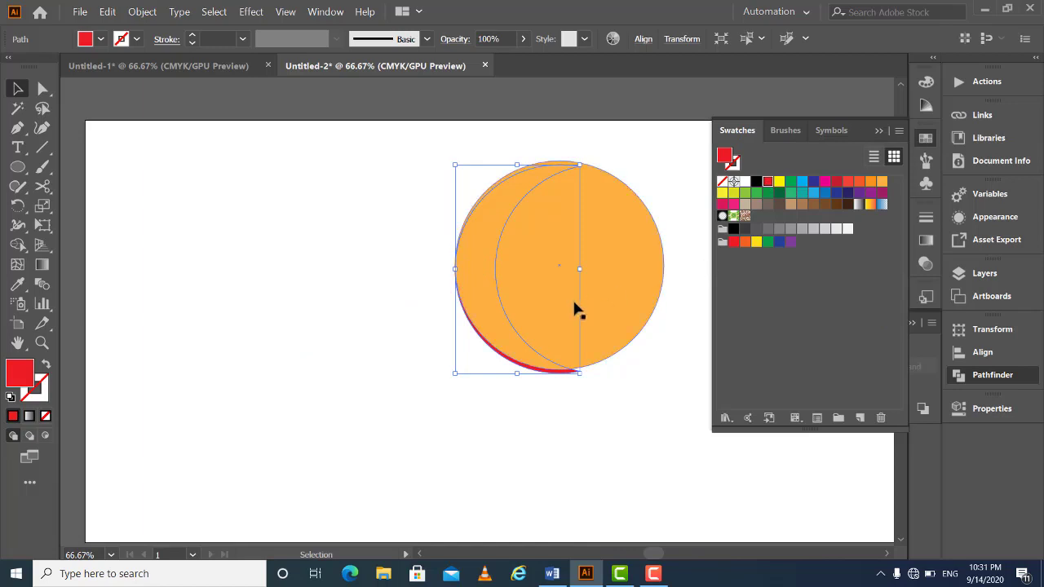
{"action": "right_click", "coordinate": [508, 343]}
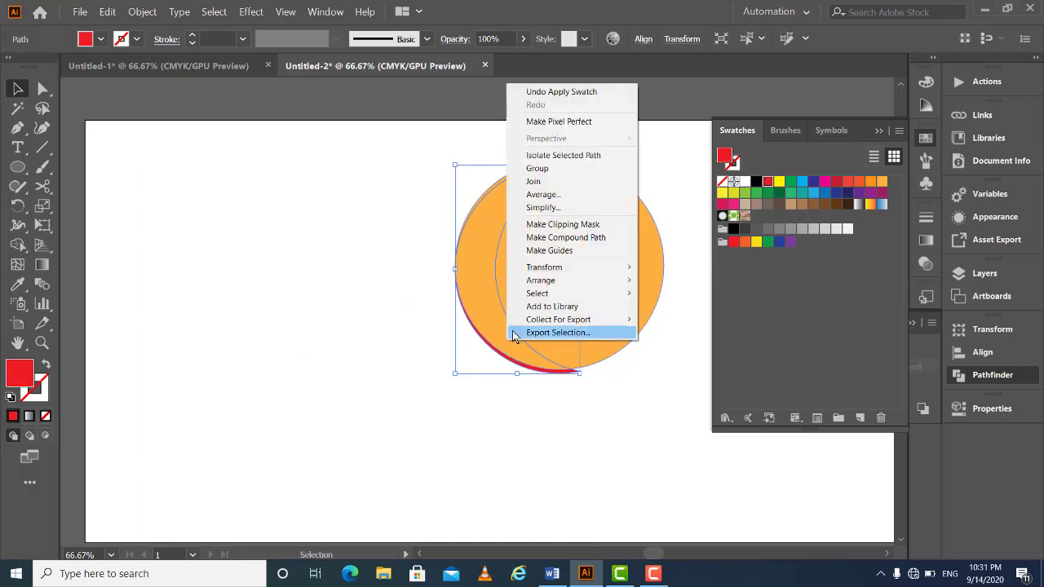
{"action": "mouse_move", "coordinate": [531, 286]}
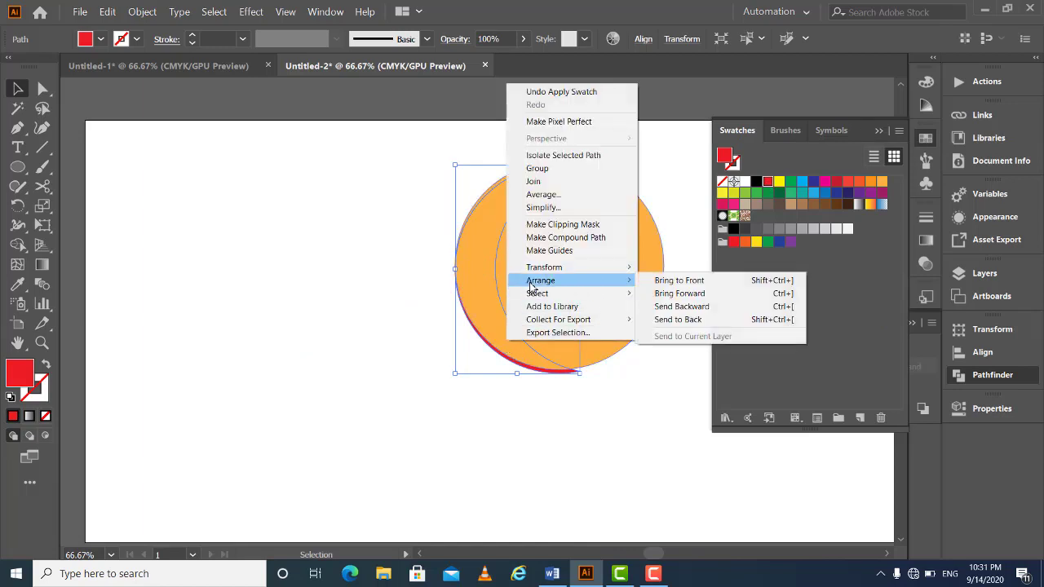
{"action": "left_click", "coordinate": [701, 280]}
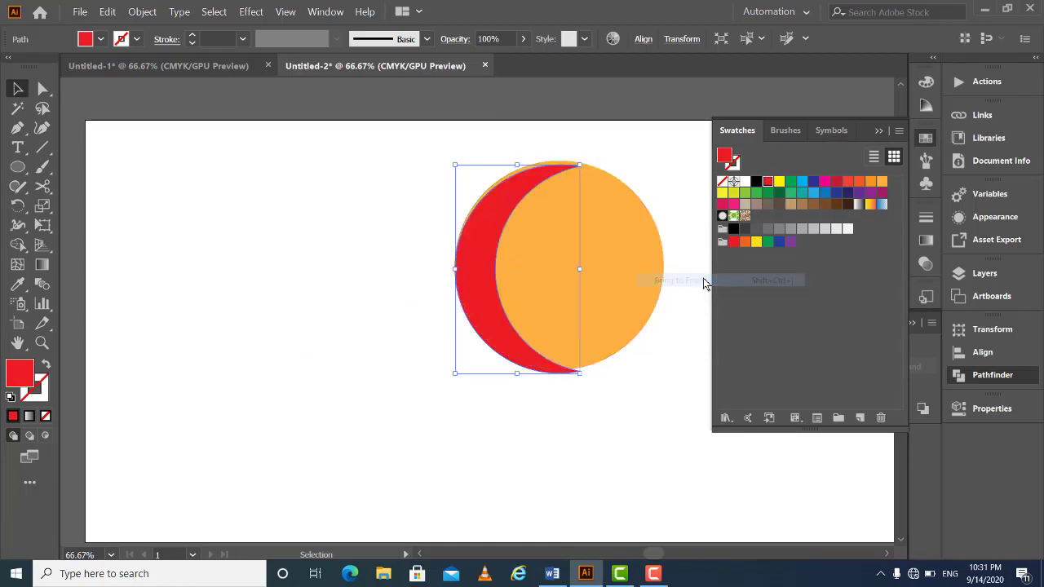
Deselect the crescent and put away the open Swatches and Pathfinder controls
{"action": "left_click", "coordinate": [577, 424]}
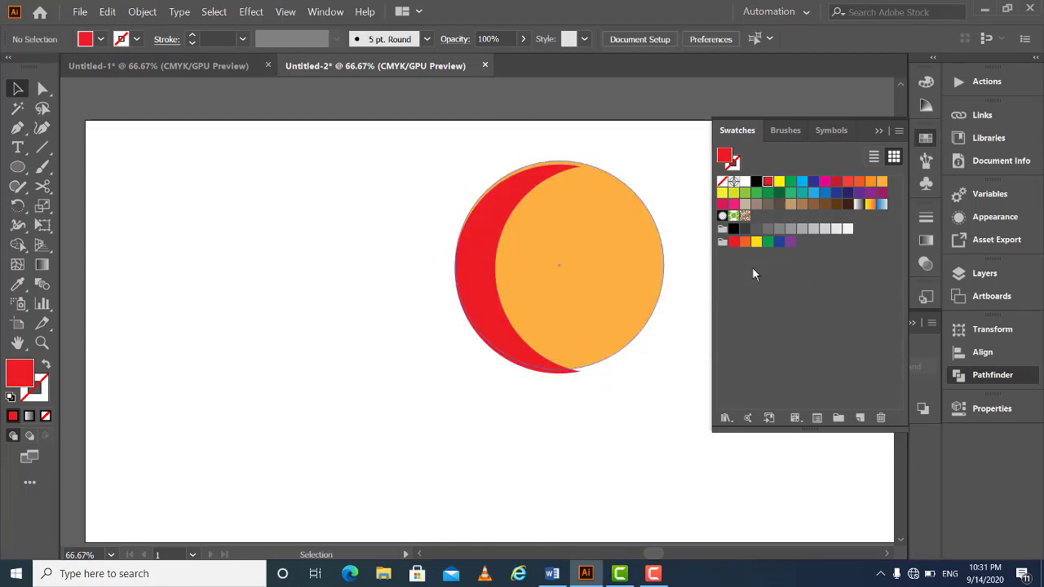
{"action": "left_click", "coordinate": [880, 128]}
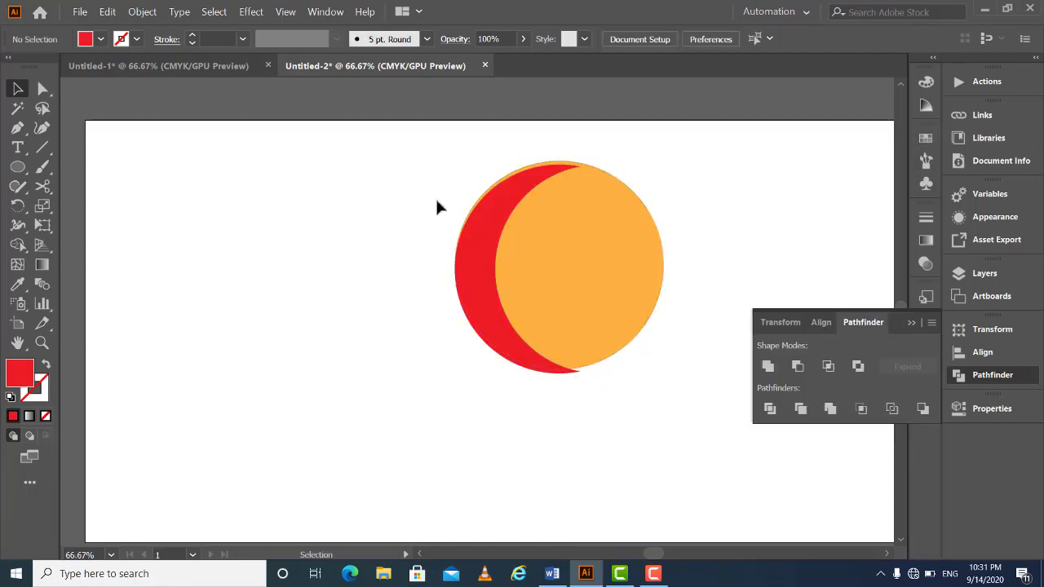
{"action": "left_click", "coordinate": [911, 323]}
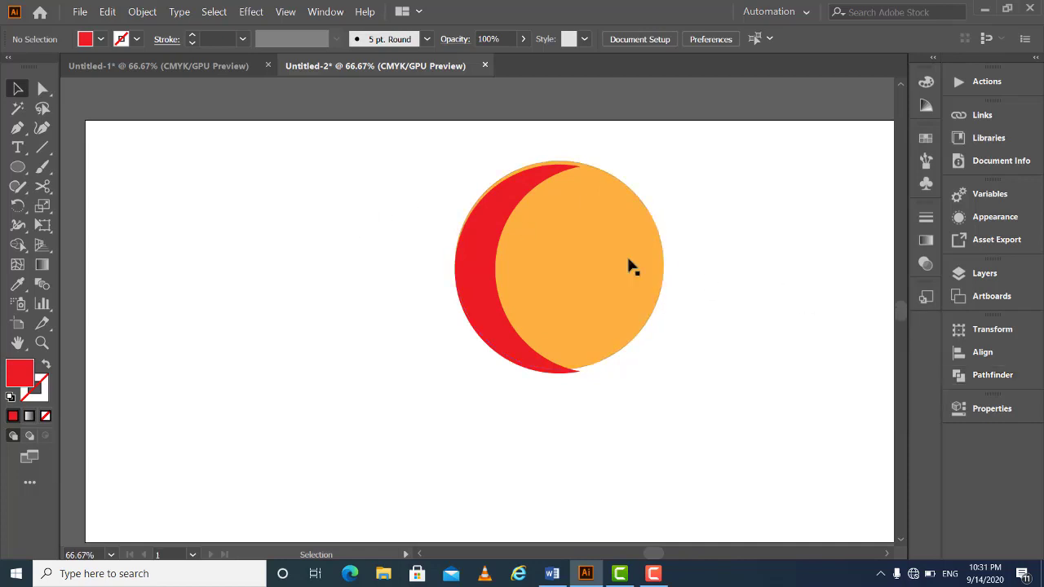
Align the top edges of the red crescent and the orange circle
{"action": "left_click_drag", "start_coordinate": [538, 247], "coordinate": [540, 248]}
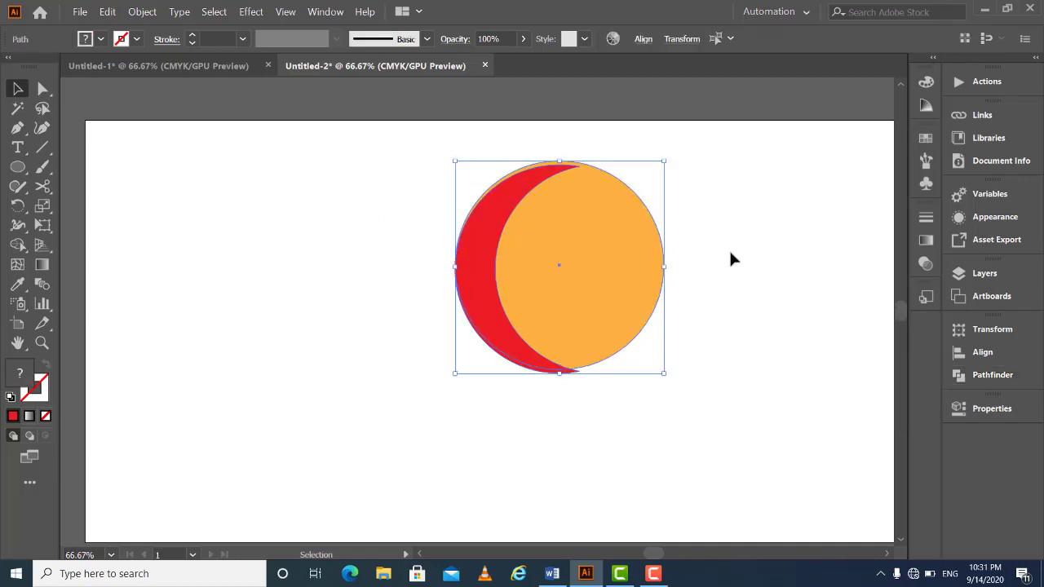
{"action": "key", "text": "a"}
{"action": "key", "text": "ctrl+1"}
{"action": "key", "text": "ctrl+equal"}
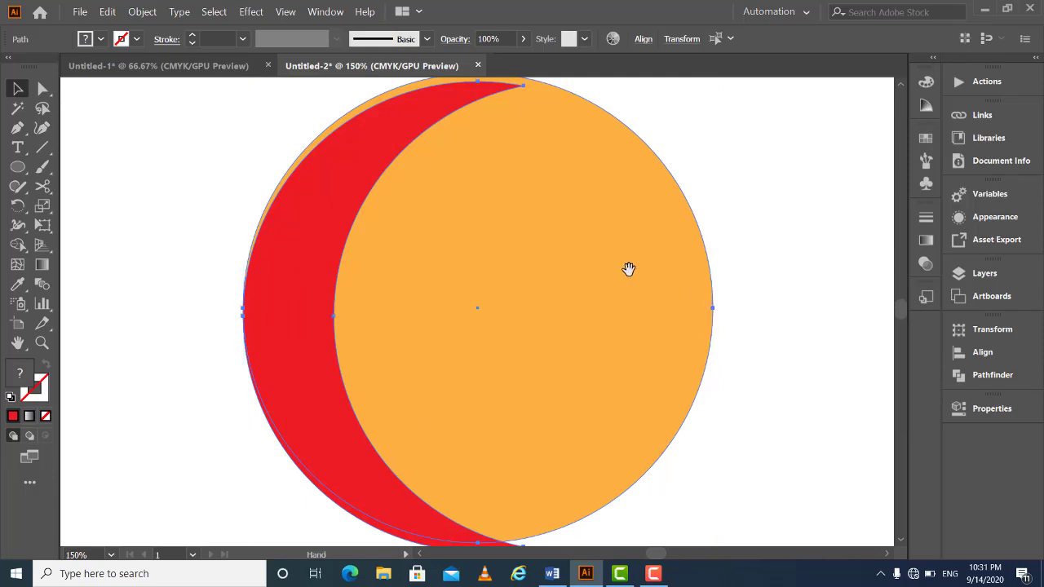
{"action": "left_click_drag", "start_coordinate": [533, 237], "coordinate": [585, 251]}
{"action": "key", "text": "v"}
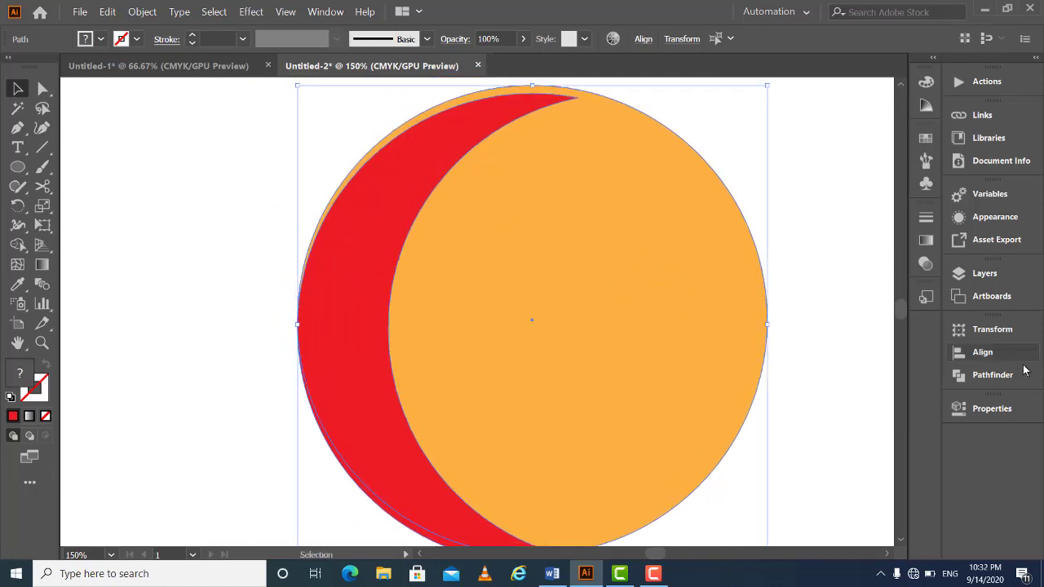
{"action": "left_click", "coordinate": [984, 353]}
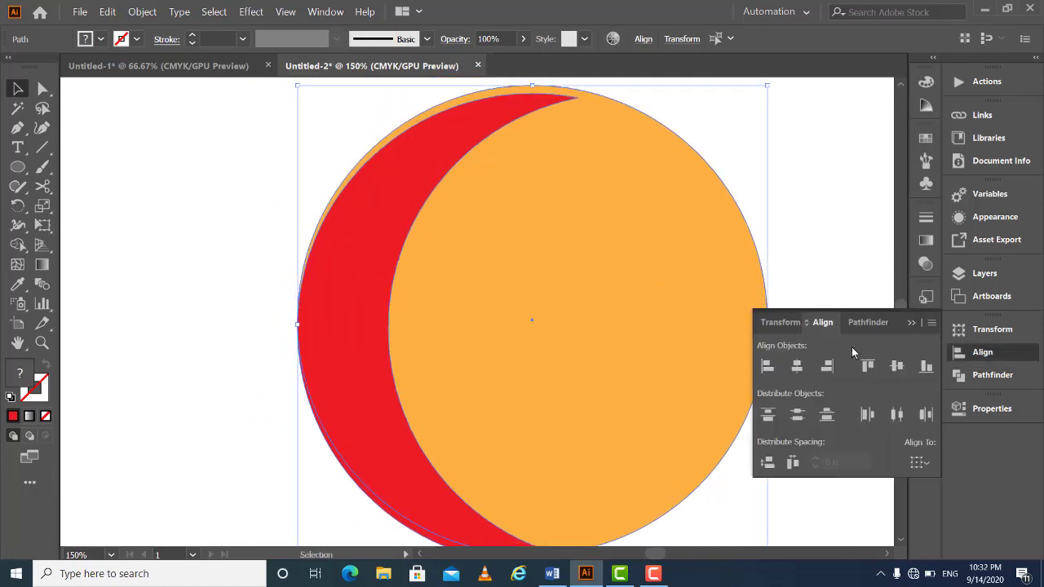
{"action": "left_click", "coordinate": [866, 366]}
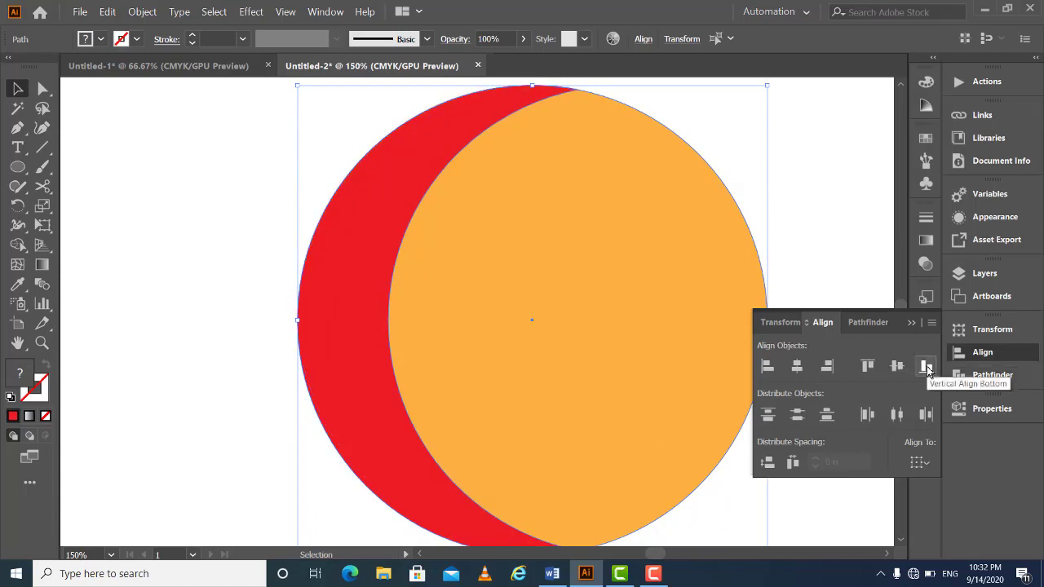
{"action": "left_click", "coordinate": [202, 314]}
{"action": "left_click_drag", "start_coordinate": [522, 331], "coordinate": [435, 345]}
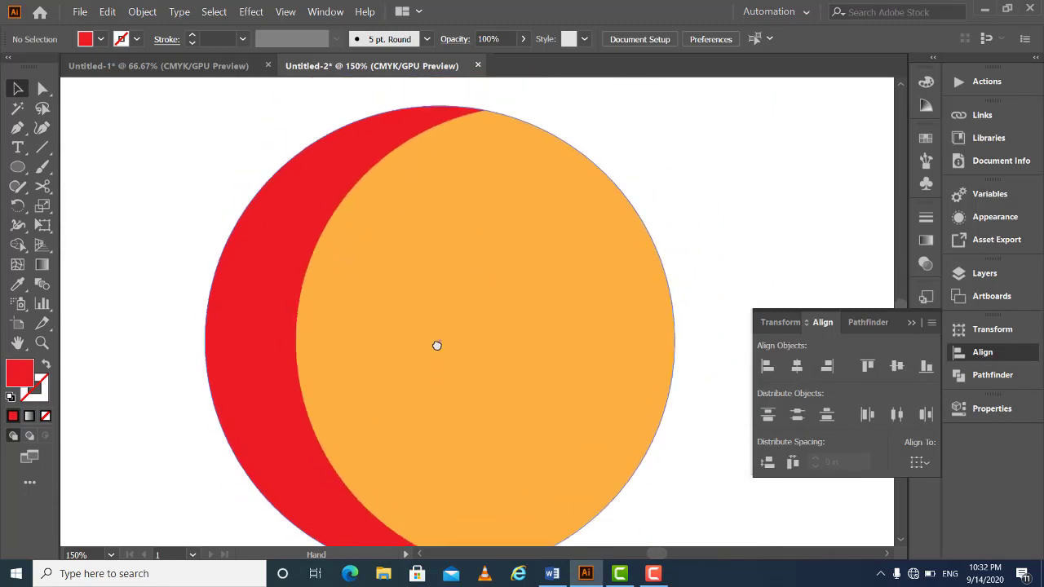
{"action": "left_click", "coordinate": [267, 278]}
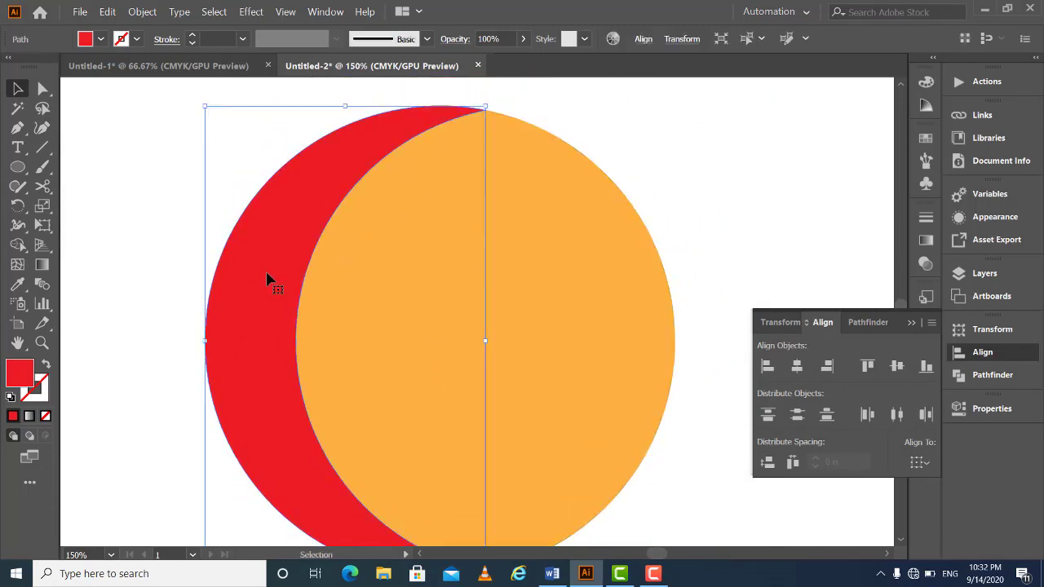
{"action": "left_click", "coordinate": [168, 243]}
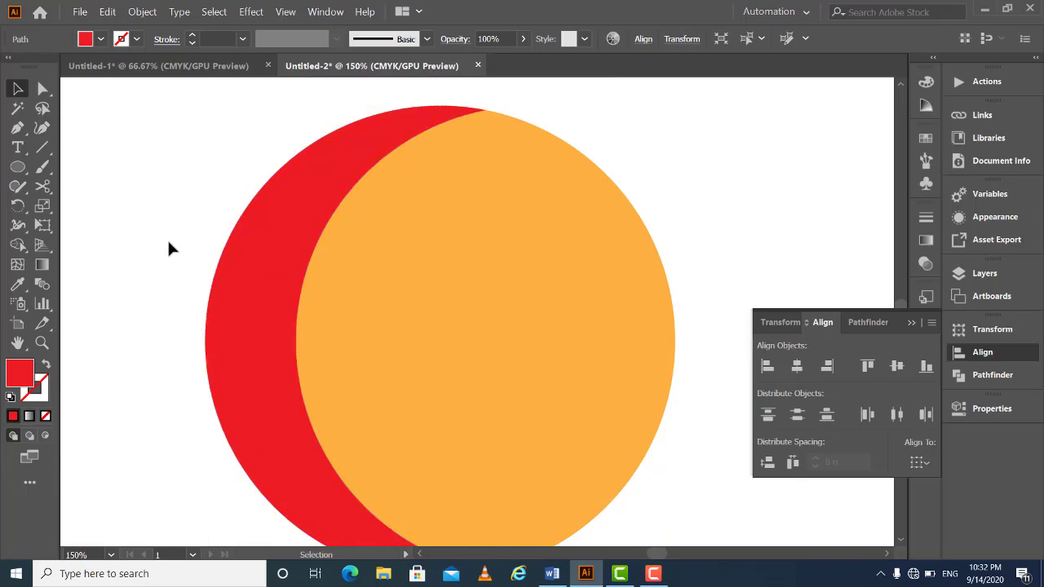
{"action": "left_click", "coordinate": [910, 323]}
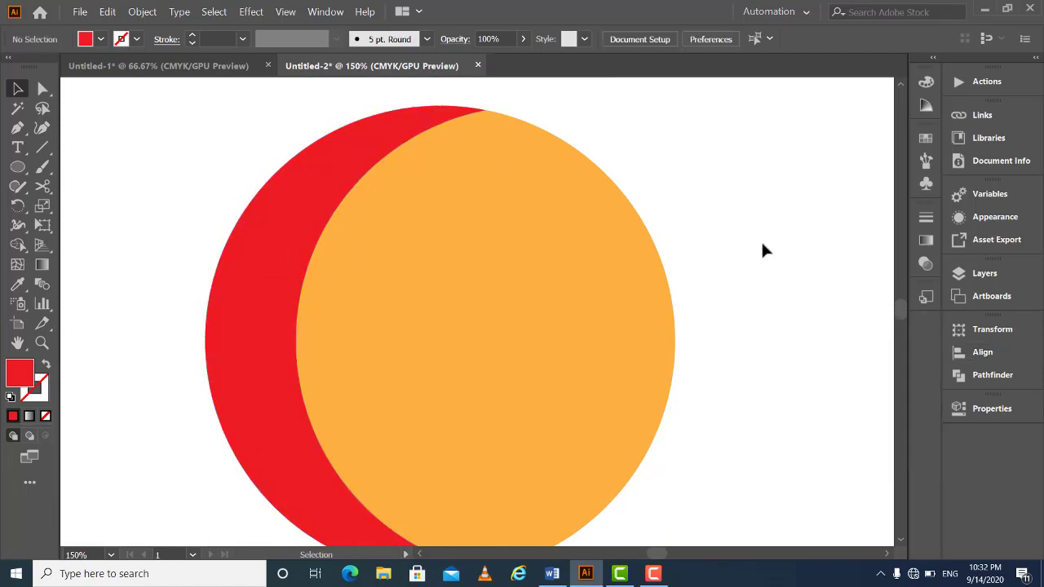
Copy the red crescent and paste the duplicate in front of the original
{"action": "left_click", "coordinate": [261, 253]}
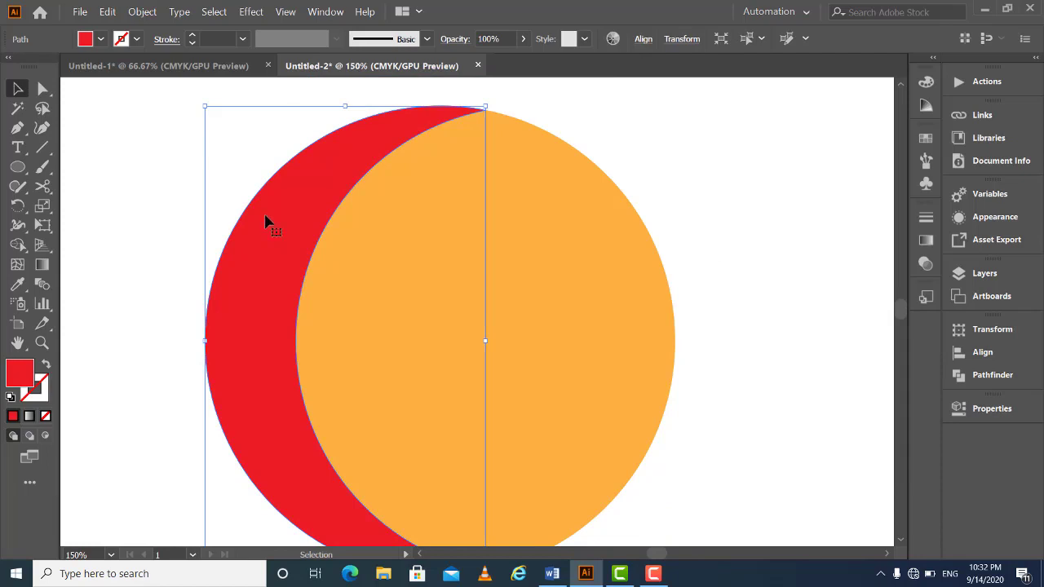
{"action": "left_click", "coordinate": [106, 12]}
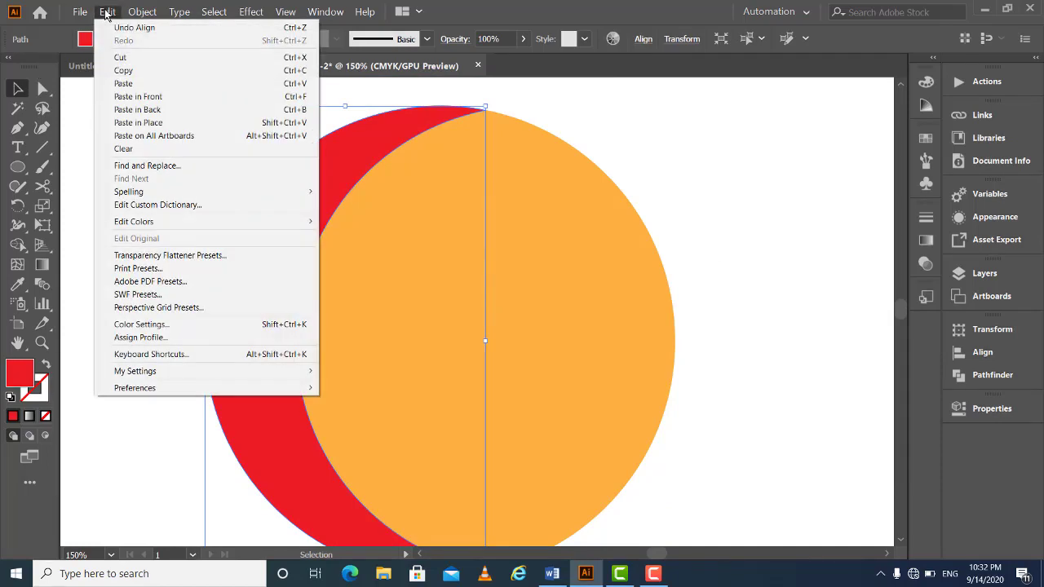
{"action": "left_click", "coordinate": [129, 73]}
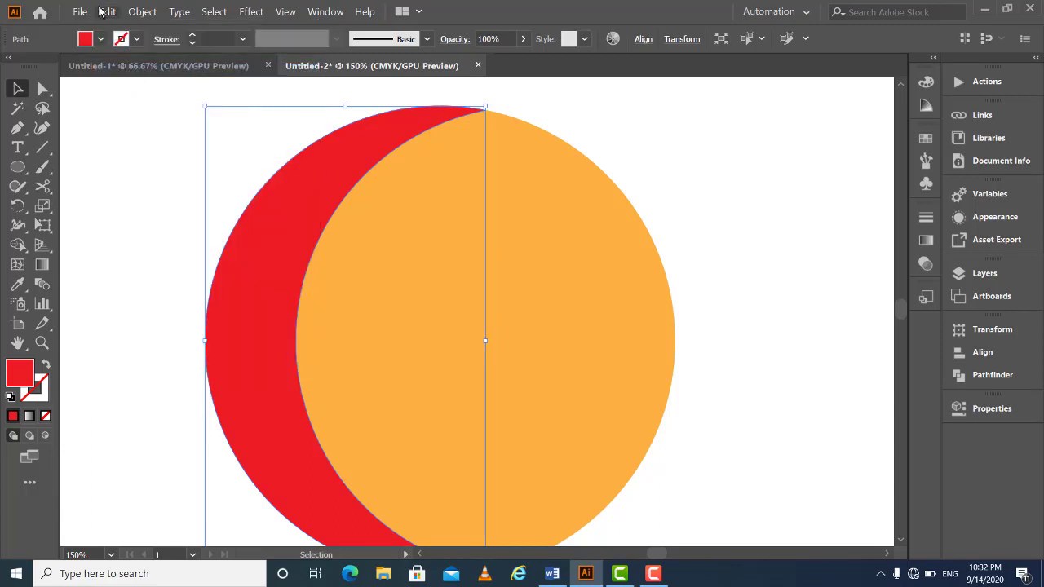
{"action": "left_click", "coordinate": [107, 12]}
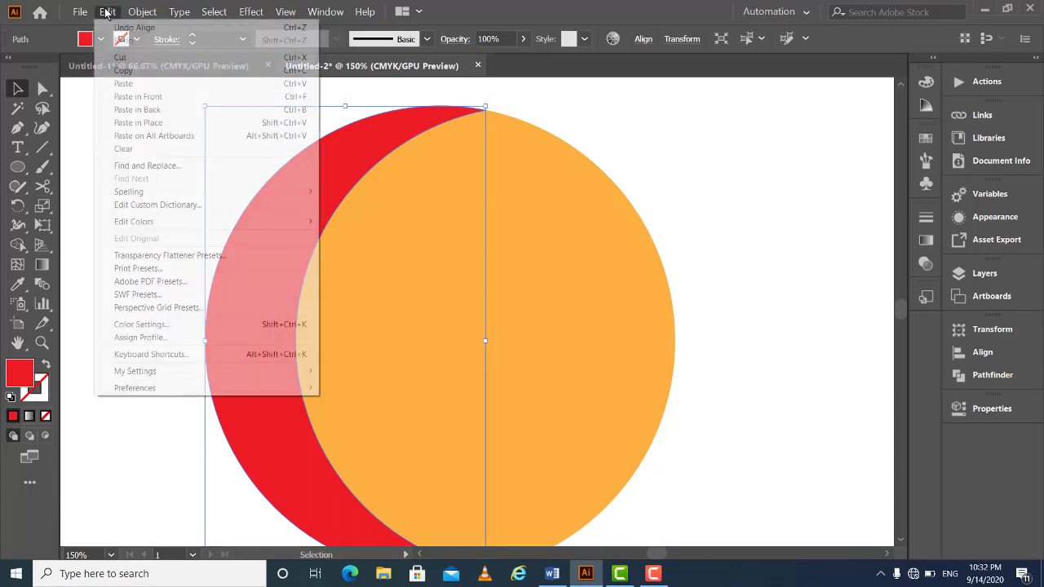
{"action": "left_click", "coordinate": [128, 99]}
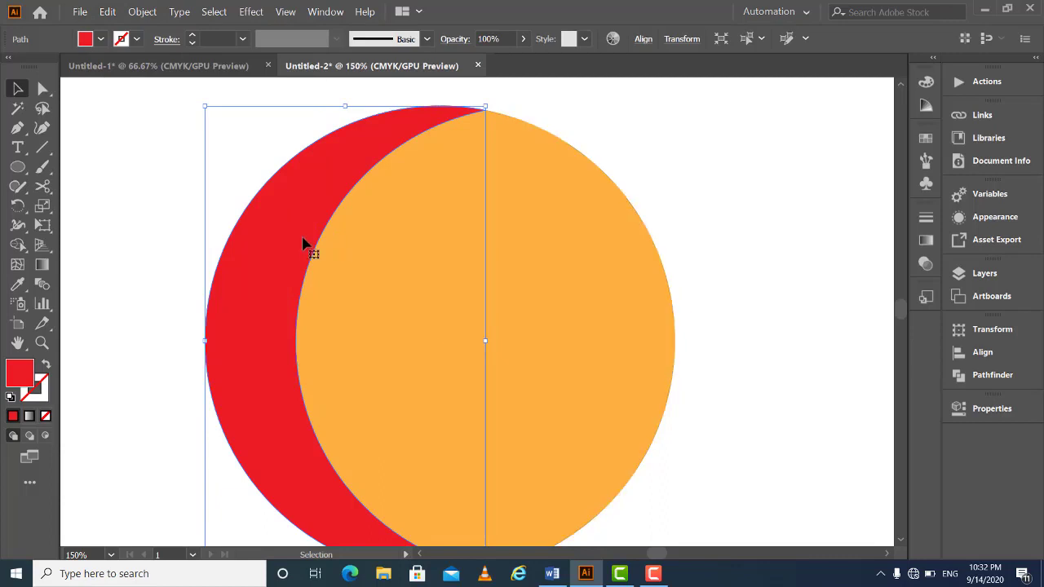
Nudge the pasted crescent slightly to the right of the original
{"action": "key", "text": "Right"}
{"action": "key", "text": "Right"}
{"action": "key", "text": "Right"}
{"action": "key", "text": "Right"}
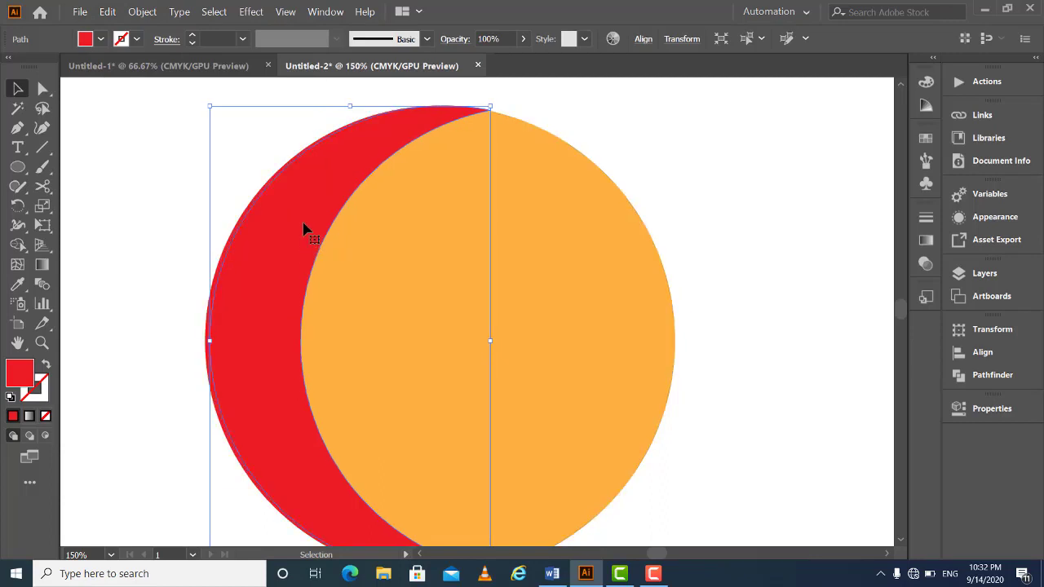
{"action": "key", "text": "ctrl+1"}
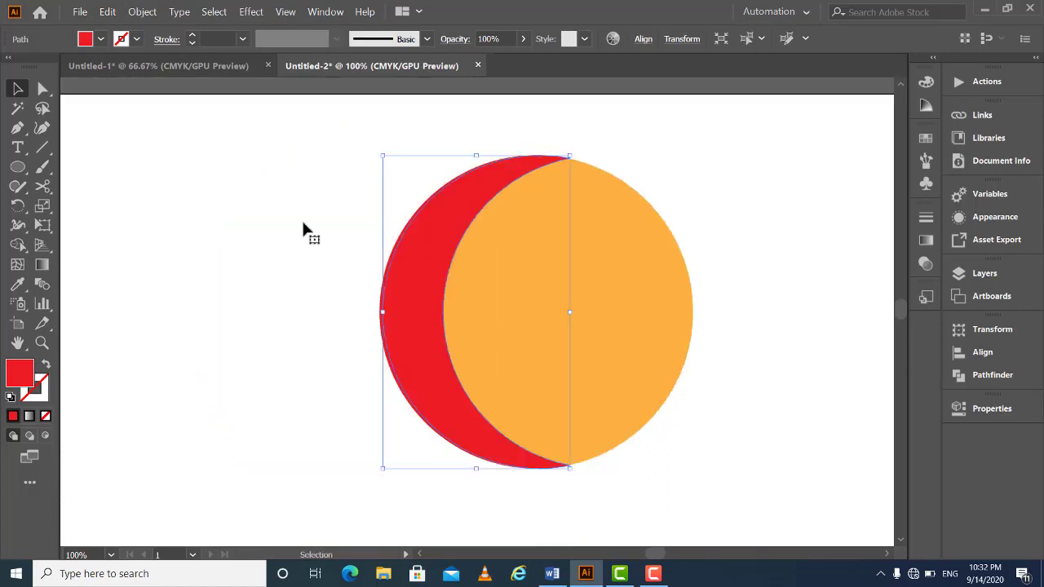
{"action": "left_click_drag", "start_coordinate": [430, 238], "coordinate": [399, 234]}
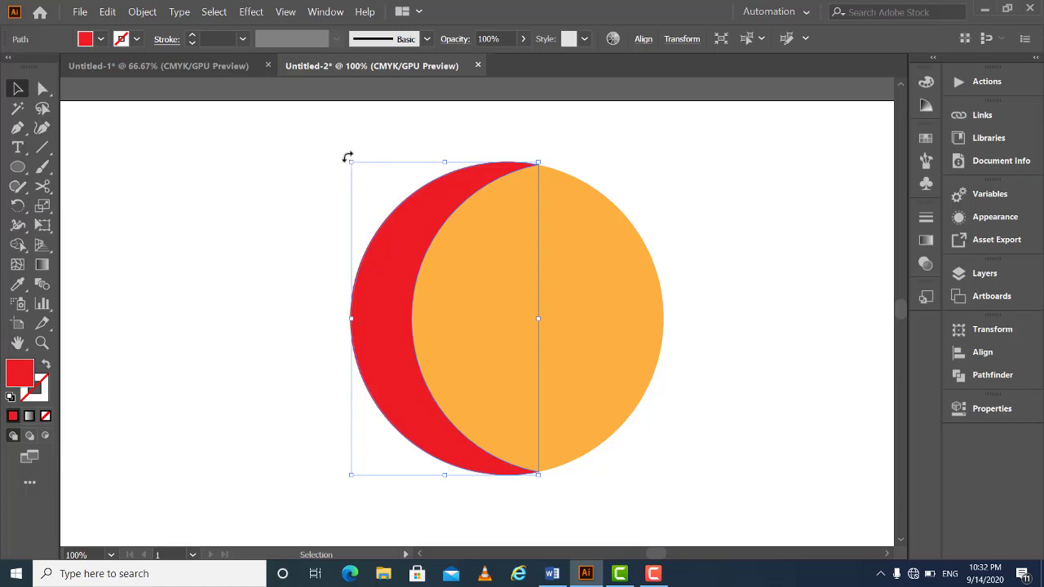
Rotate the duplicate crescent half a turn, tilt it counter-clockwise, and move it toward the right side of the orange circle
{"action": "left_click_drag", "start_coordinate": [347, 157], "coordinate": [492, 403]}
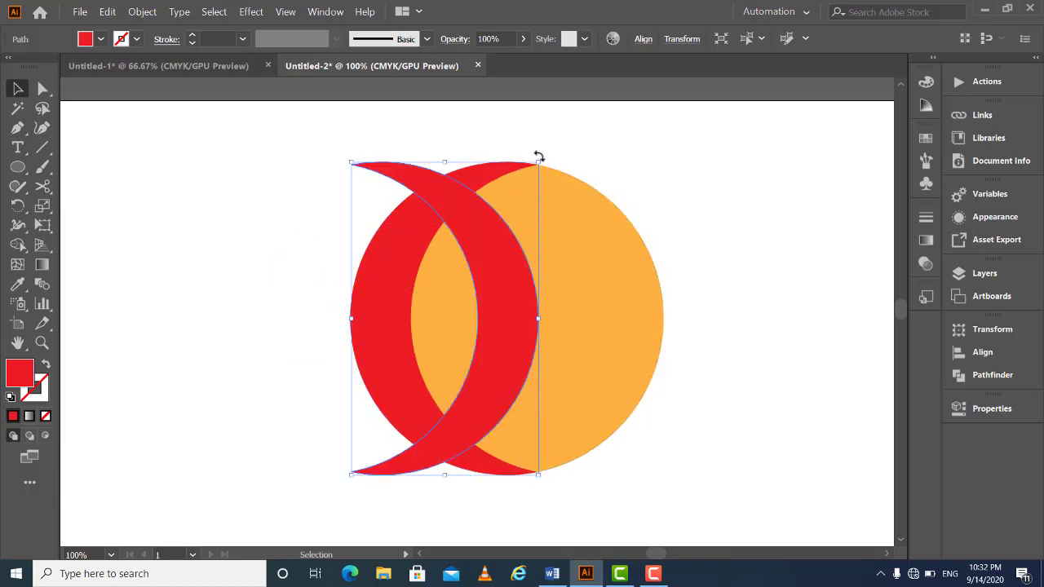
{"action": "left_click_drag", "start_coordinate": [538, 156], "coordinate": [434, 143]}
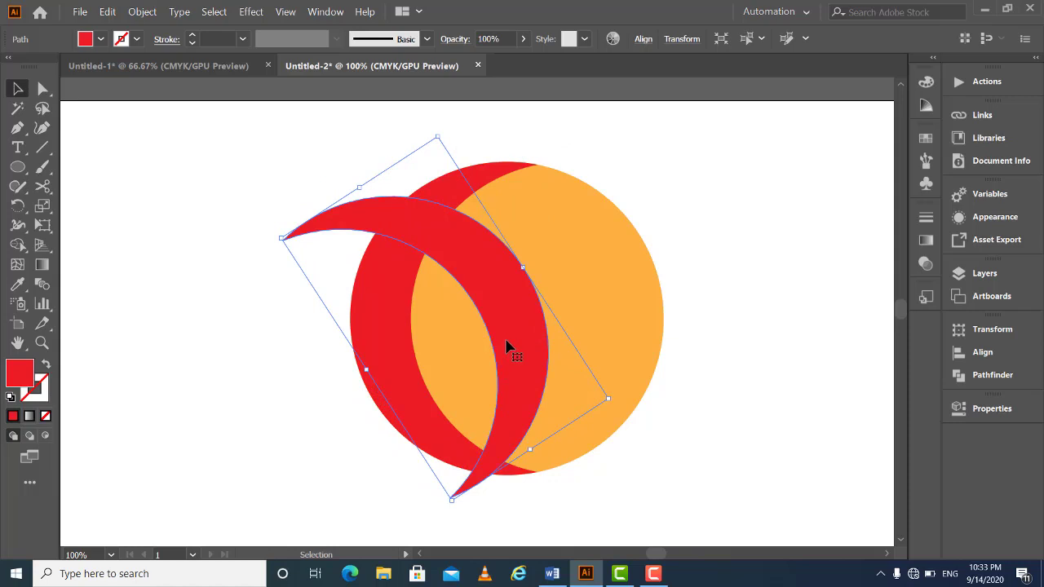
{"action": "left_click_drag", "start_coordinate": [509, 348], "coordinate": [555, 342]}
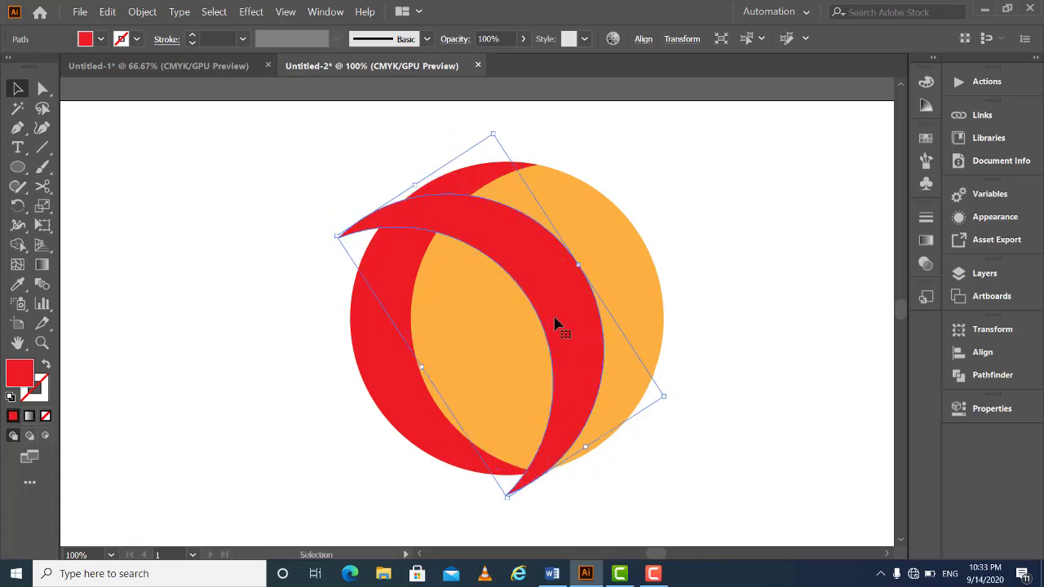
Align the rotated crescent with the orange circle along their top and right edges
{"action": "left_click", "coordinate": [638, 255], "text": "shift"}
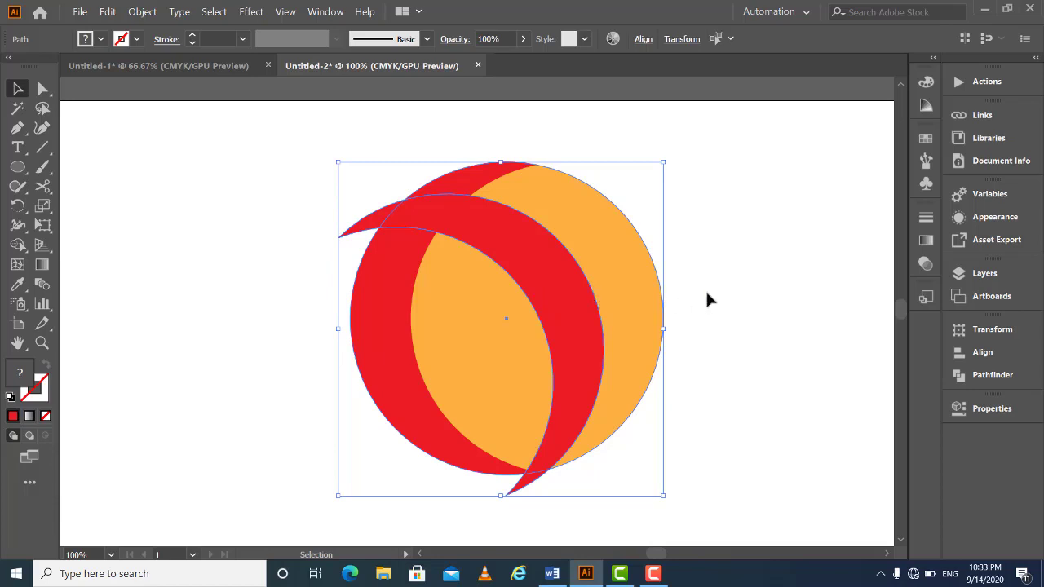
{"action": "left_click", "coordinate": [982, 354]}
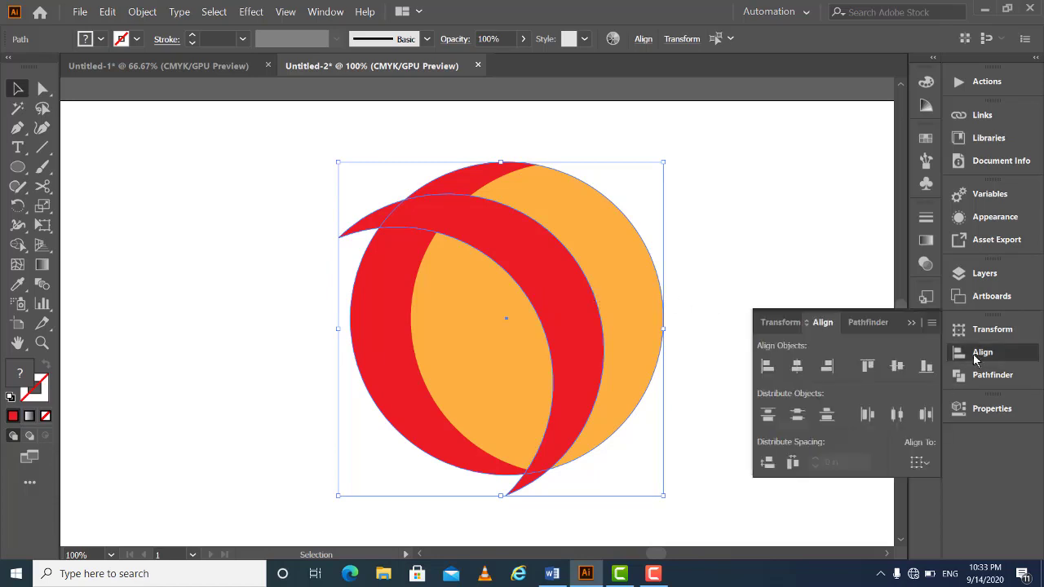
{"action": "left_click", "coordinate": [867, 367]}
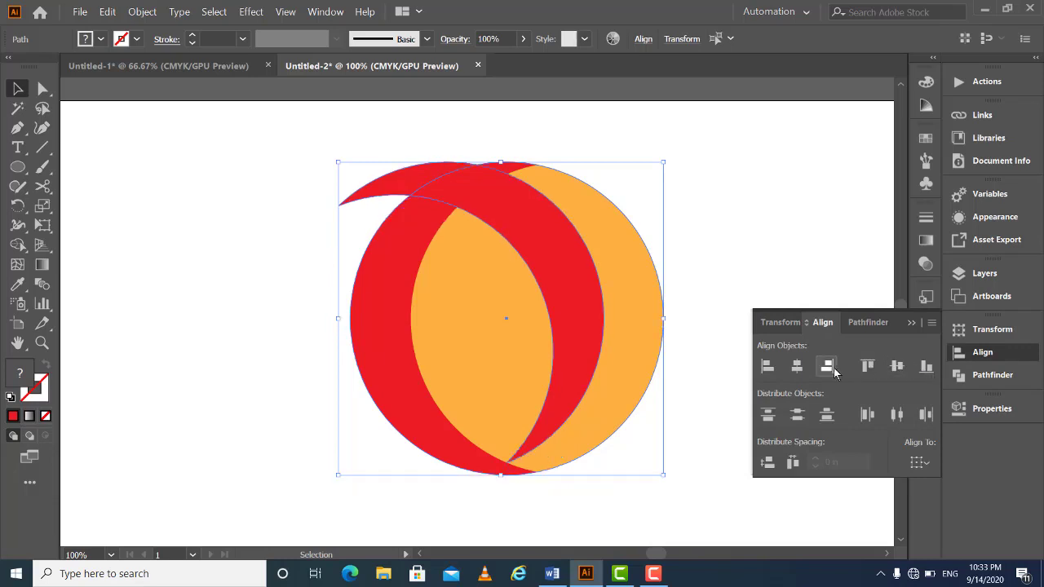
{"action": "left_click", "coordinate": [828, 367]}
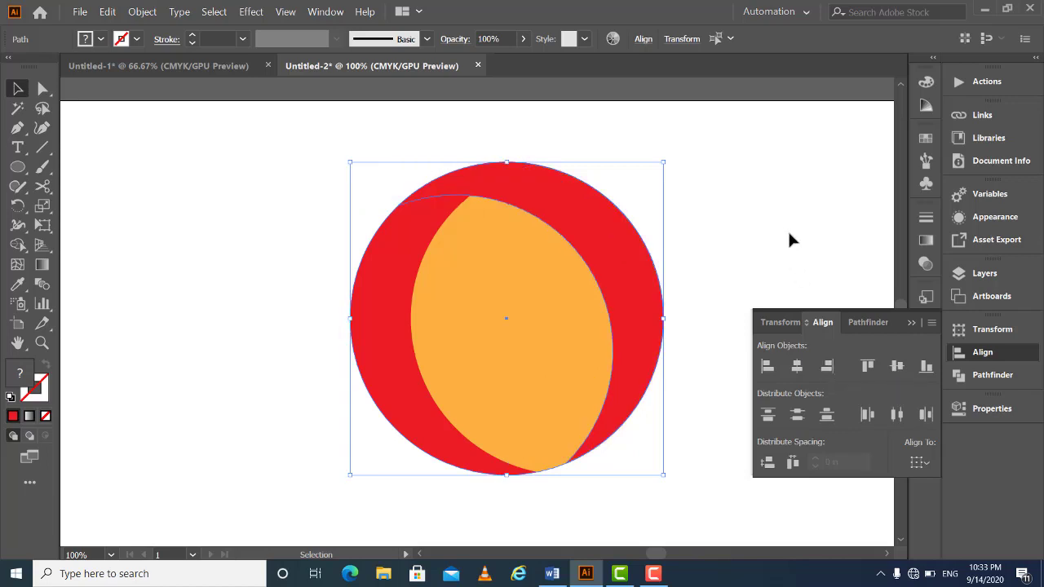
{"action": "left_click", "coordinate": [760, 214]}
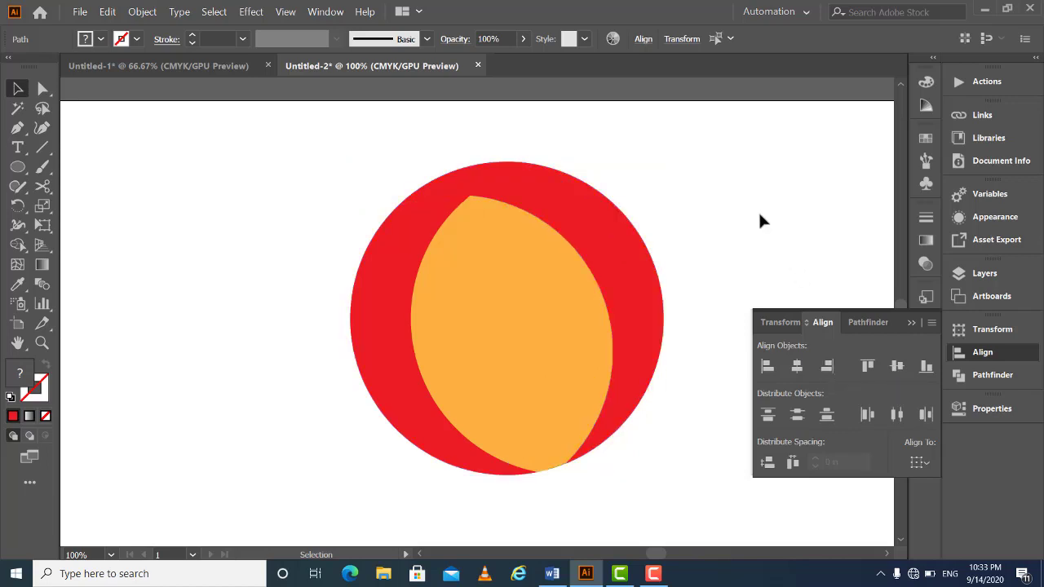
Copy the upper-right crescent and paste the duplicate in front, in the same place
{"action": "left_click", "coordinate": [603, 235]}
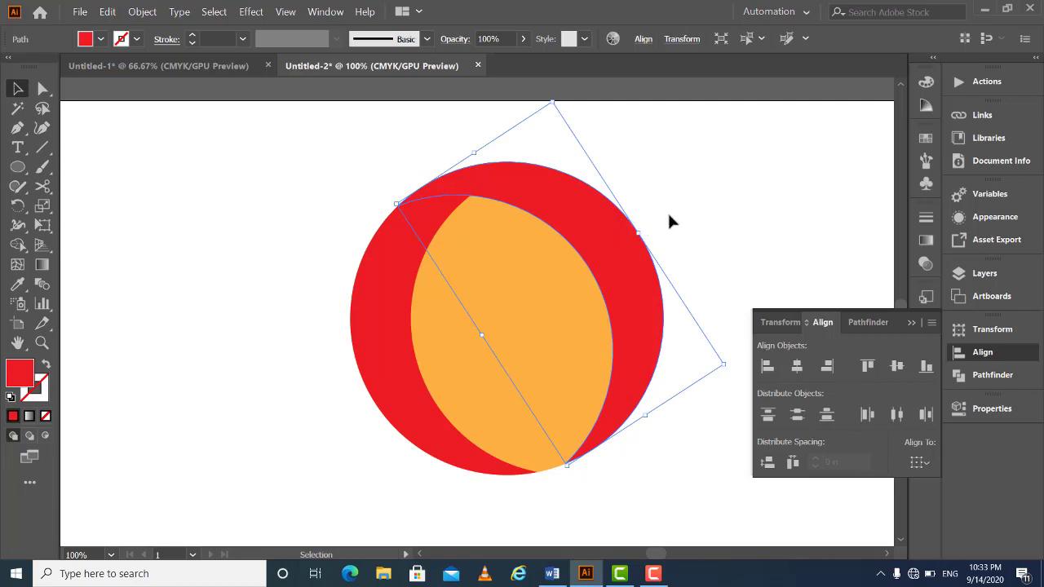
{"action": "left_click", "coordinate": [667, 221]}
{"action": "left_click", "coordinate": [606, 242]}
{"action": "left_click", "coordinate": [107, 15]}
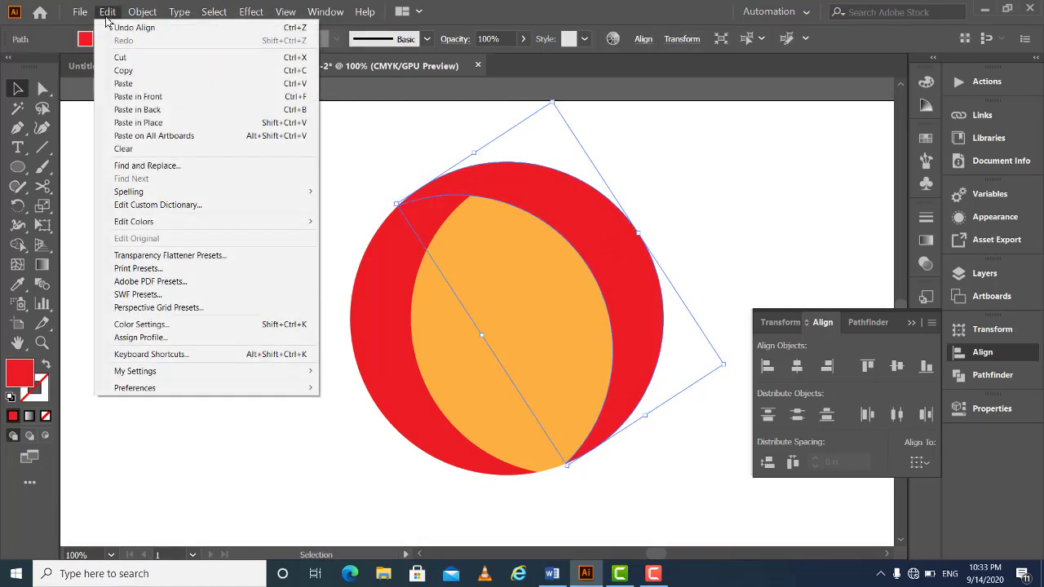
{"action": "left_click", "coordinate": [120, 71]}
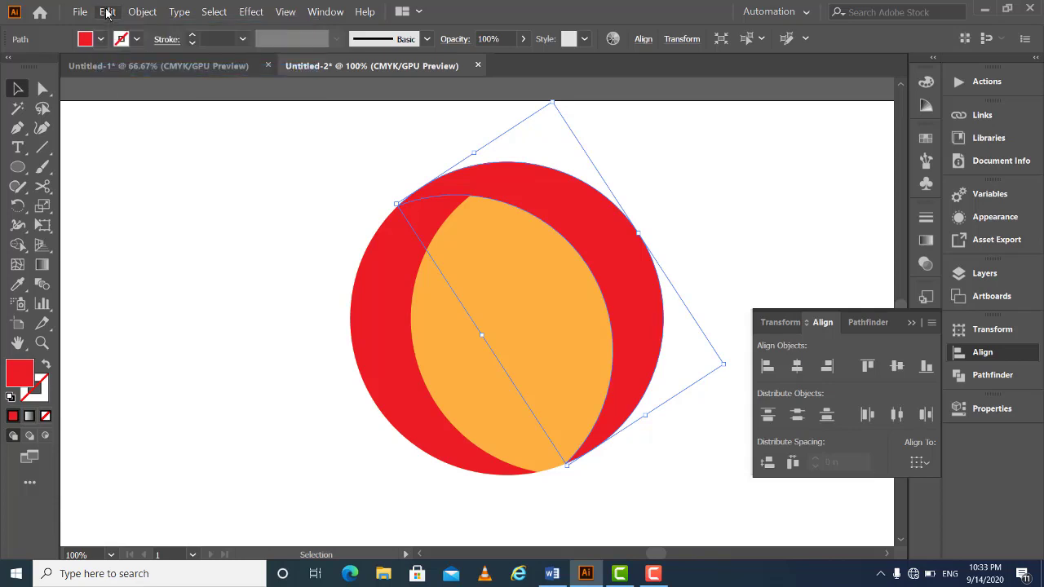
{"action": "left_click", "coordinate": [107, 15]}
{"action": "left_click", "coordinate": [133, 96]}
{"action": "left_click_drag", "start_coordinate": [618, 290], "coordinate": [601, 301]}
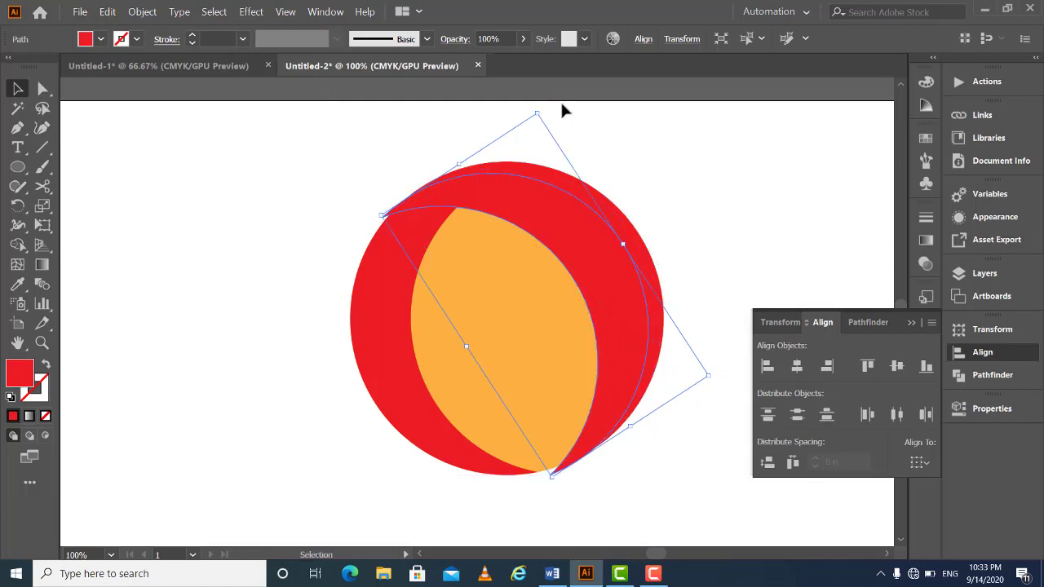
{"action": "left_click_drag", "start_coordinate": [552, 473], "coordinate": [589, 486]}
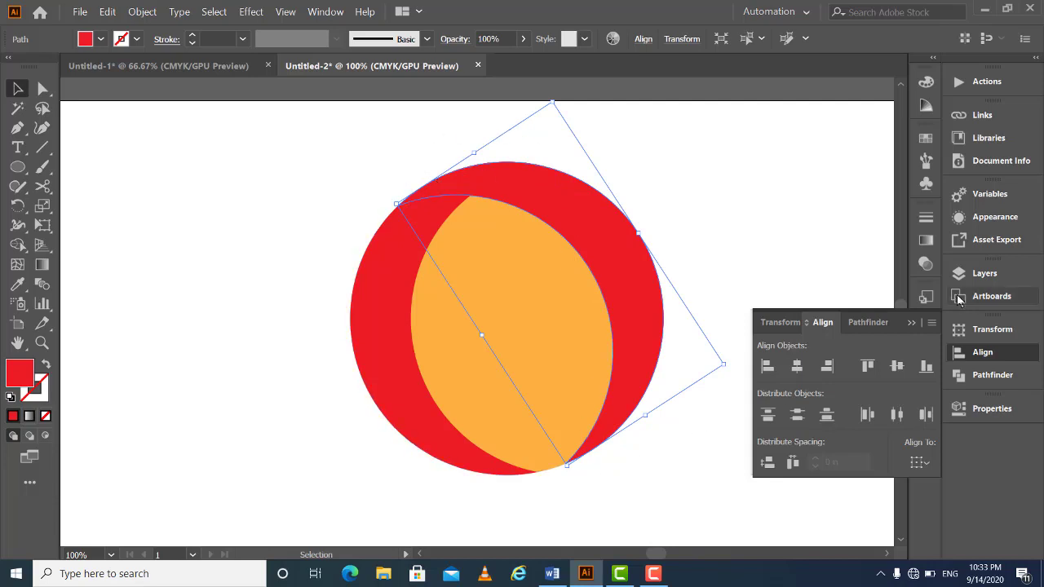
{"action": "left_click", "coordinate": [913, 321]}
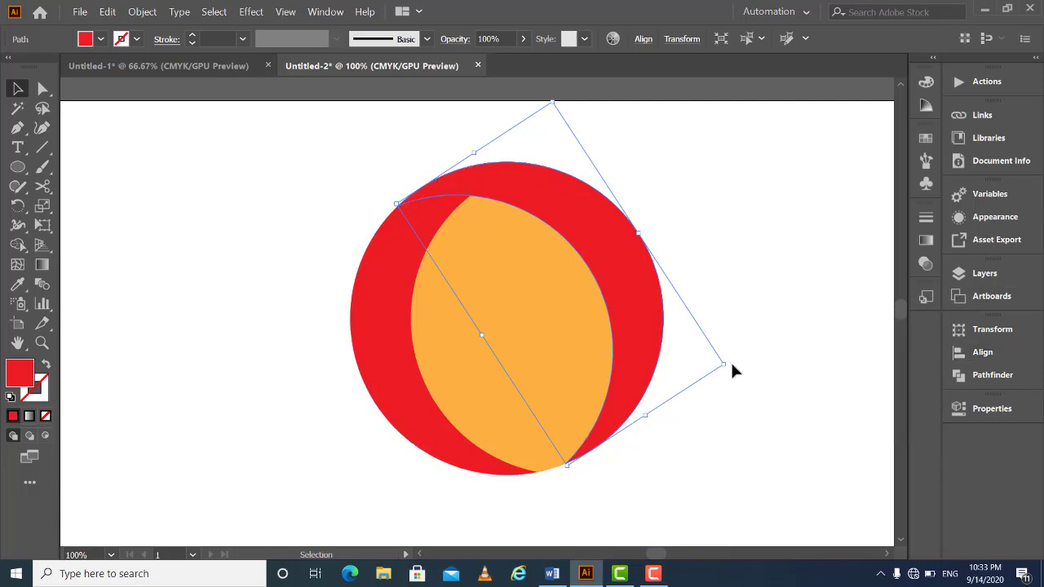
Rotate the new crescent copy clockwise and move it down to the lower-right part of the circle
{"action": "left_click_drag", "start_coordinate": [728, 369], "coordinate": [552, 428]}
{"action": "left_click_drag", "start_coordinate": [604, 314], "coordinate": [601, 377]}
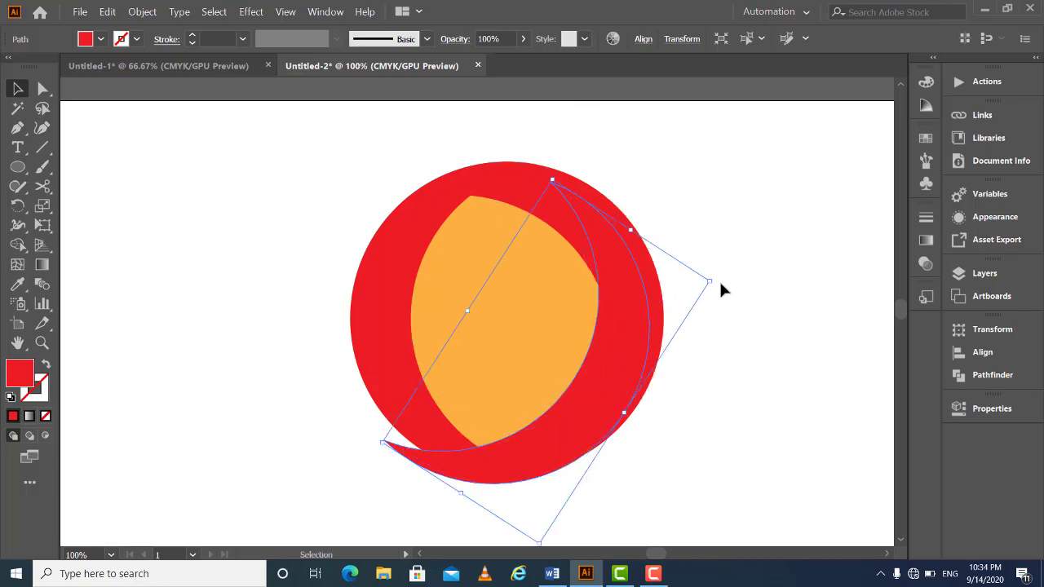
Fine-tune the lower-right crescent's rotation and align it with the orange circle along their right and bottom edges
{"action": "left_click_drag", "start_coordinate": [713, 276], "coordinate": [715, 281]}
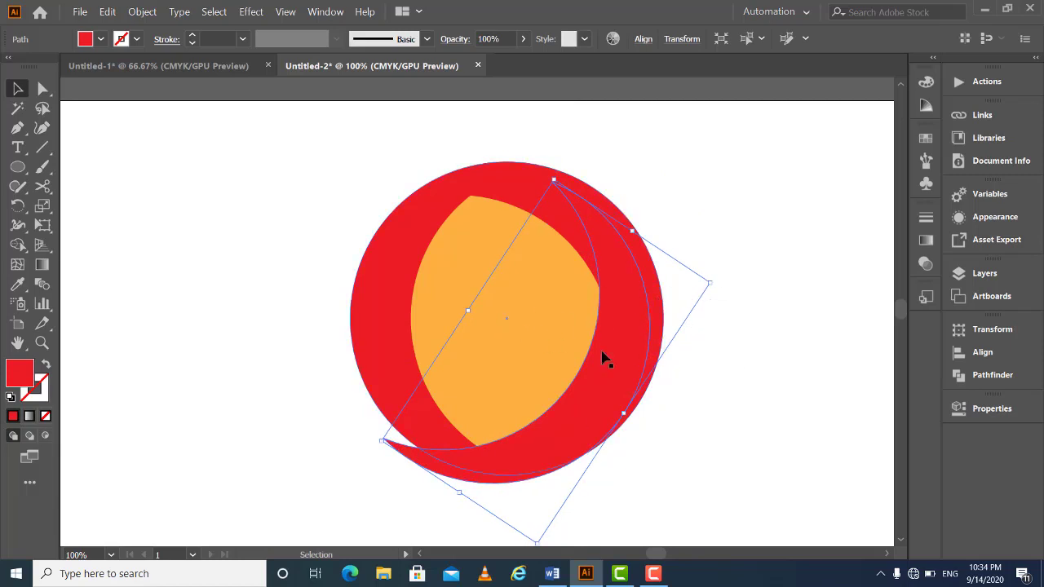
{"action": "left_click", "coordinate": [700, 420]}
{"action": "left_click", "coordinate": [599, 374]}
{"action": "left_click", "coordinate": [526, 302], "text": "shift"}
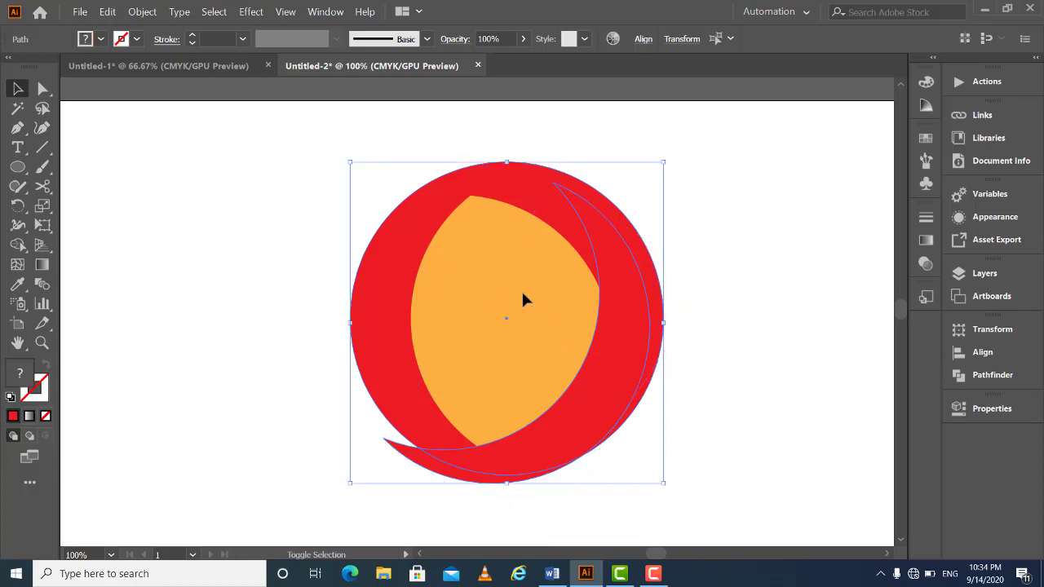
{"action": "left_click", "coordinate": [979, 356]}
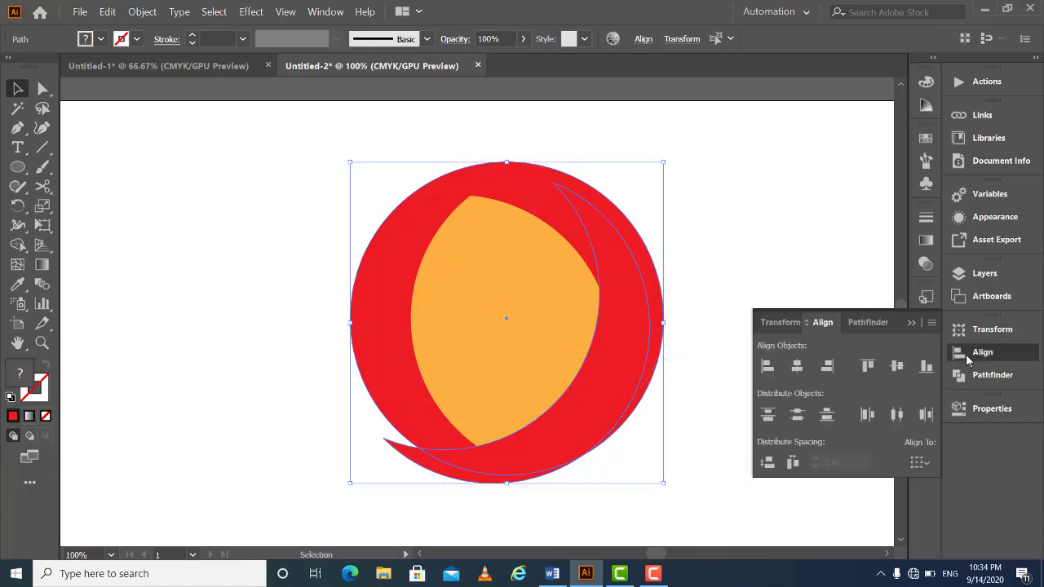
{"action": "left_click", "coordinate": [828, 367]}
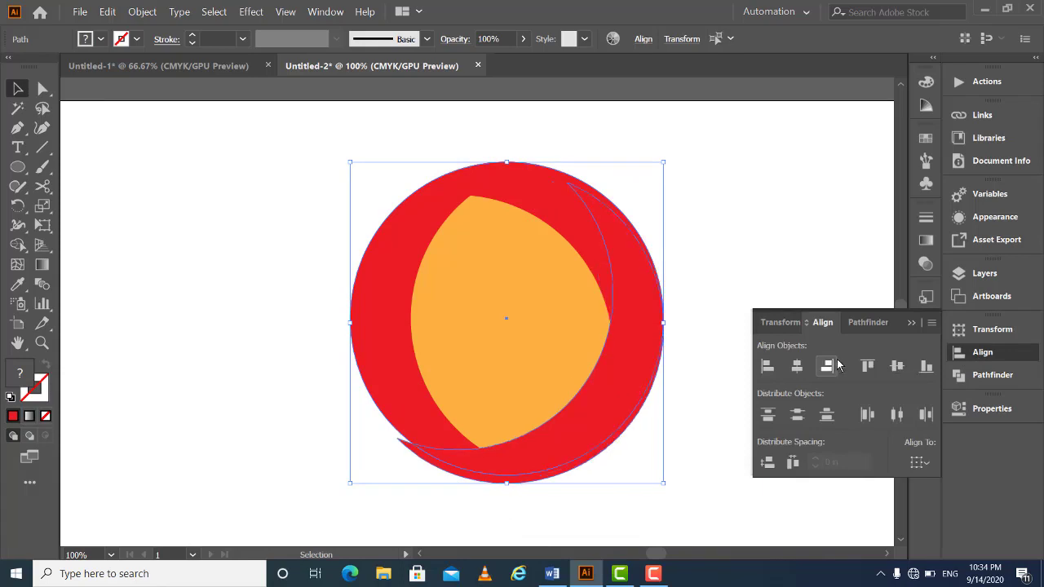
{"action": "left_click", "coordinate": [926, 366]}
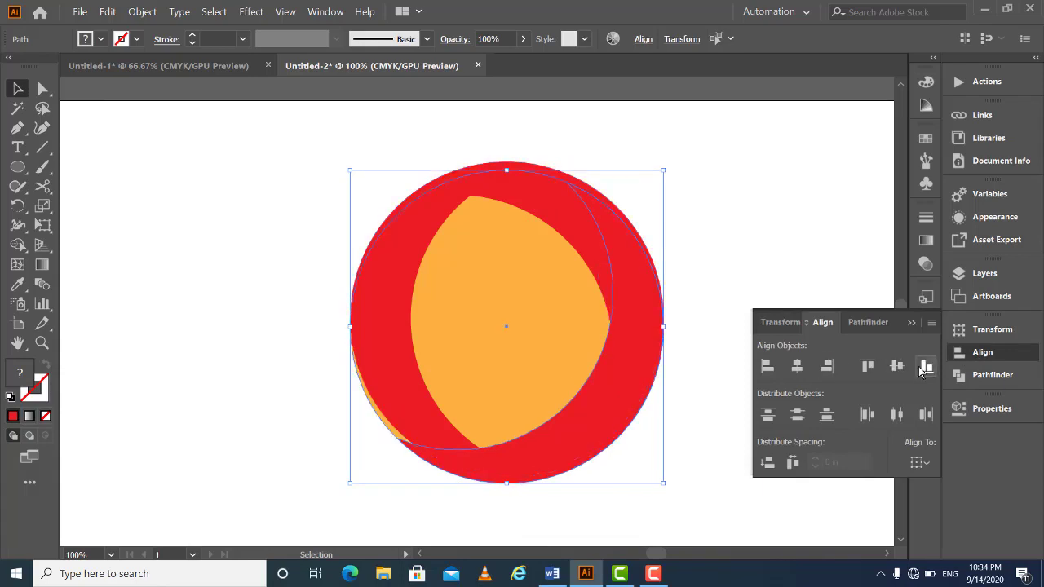
{"action": "left_click", "coordinate": [757, 285]}
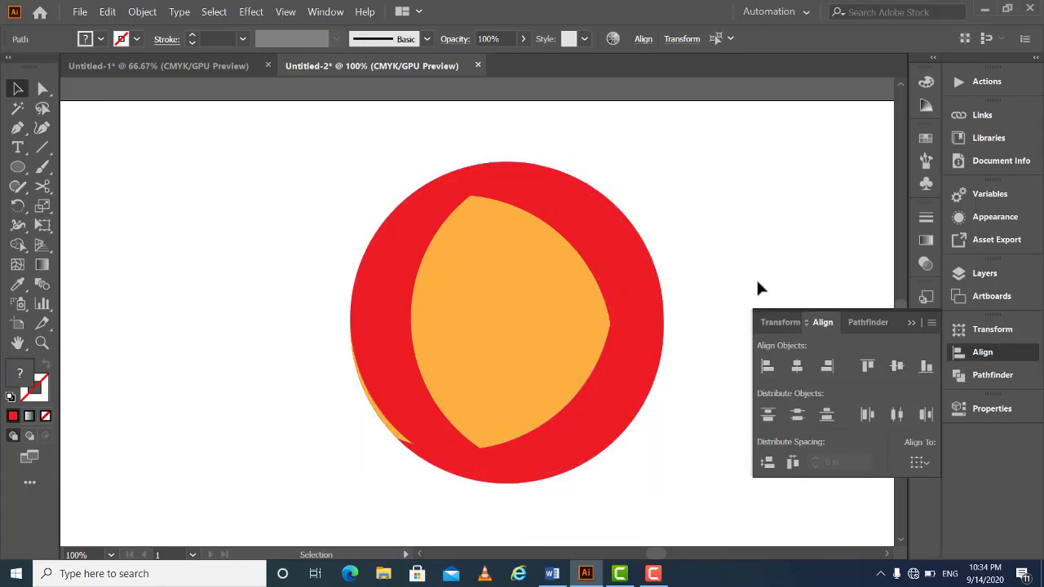
{"action": "left_click", "coordinate": [911, 323]}
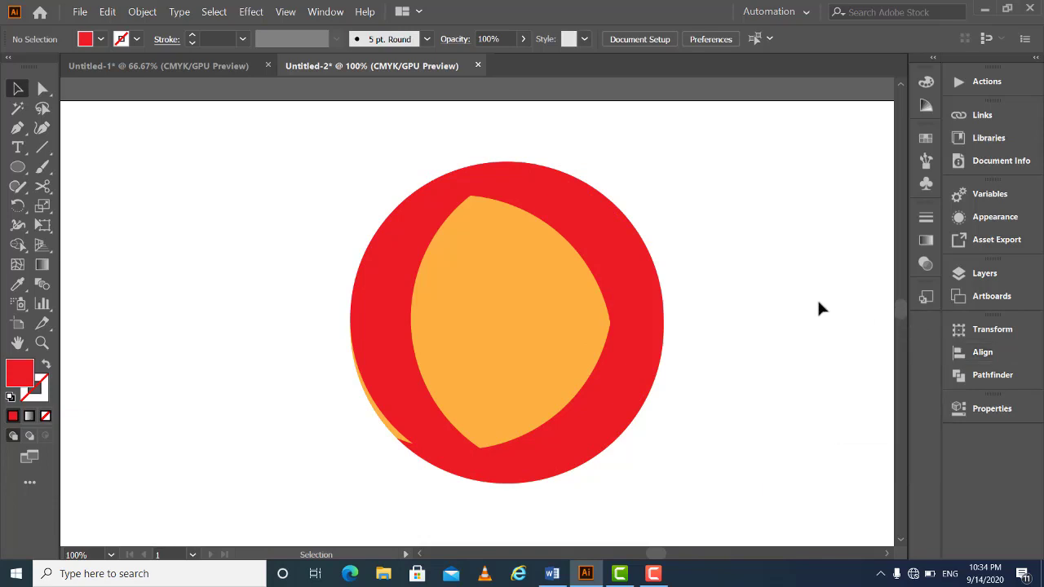
Recolour the upper-right crescent green and the lower-right crescent blue
{"action": "left_click", "coordinate": [400, 345]}
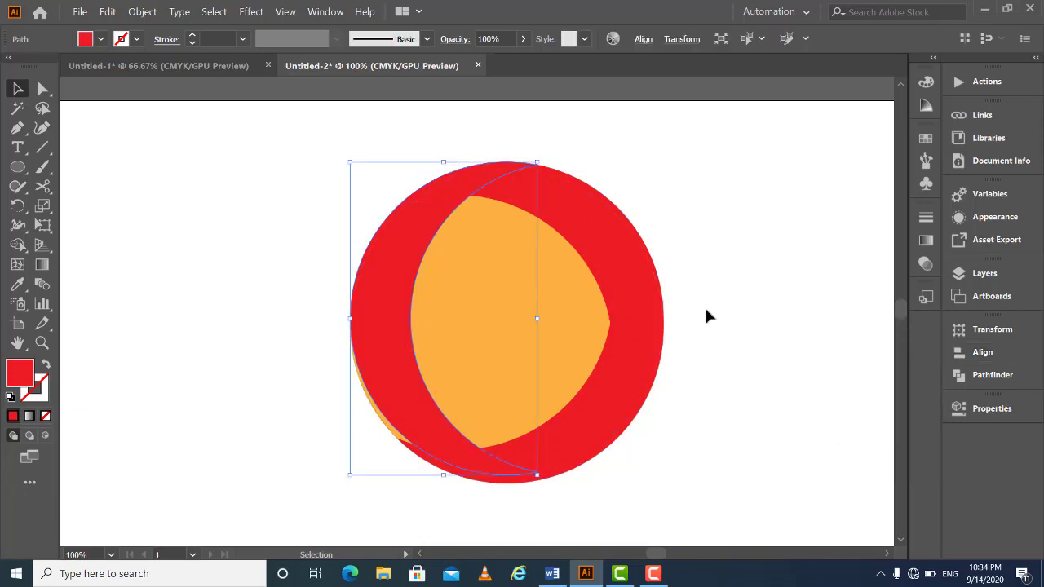
{"action": "left_click", "coordinate": [739, 306]}
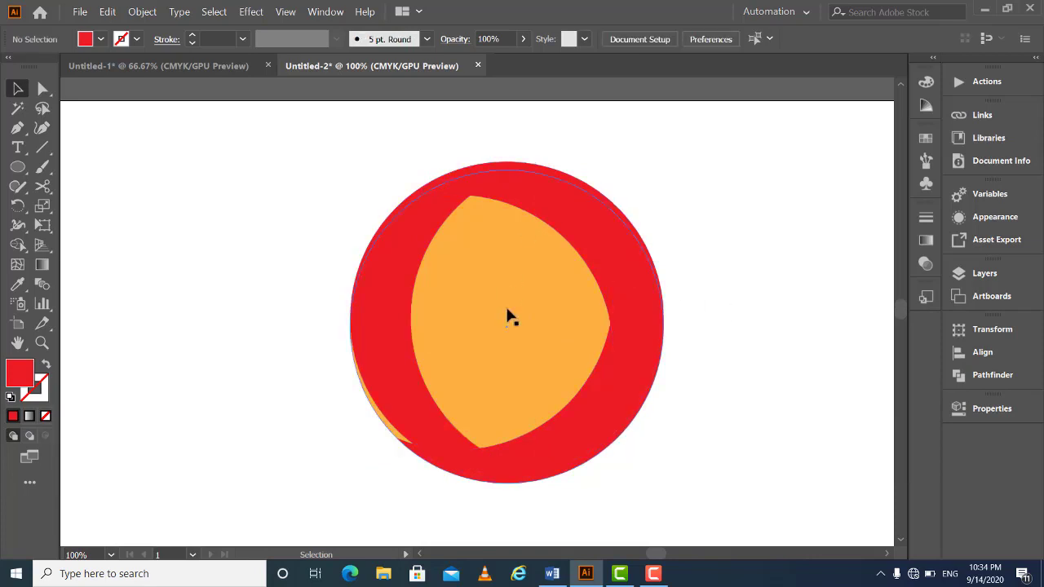
{"action": "left_click", "coordinate": [569, 210]}
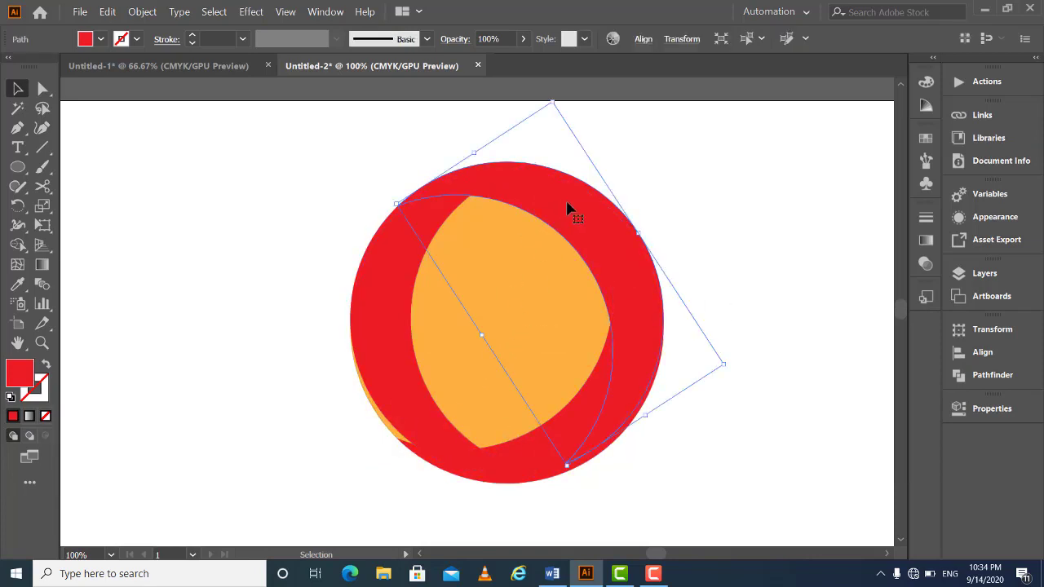
{"action": "left_click", "coordinate": [926, 138]}
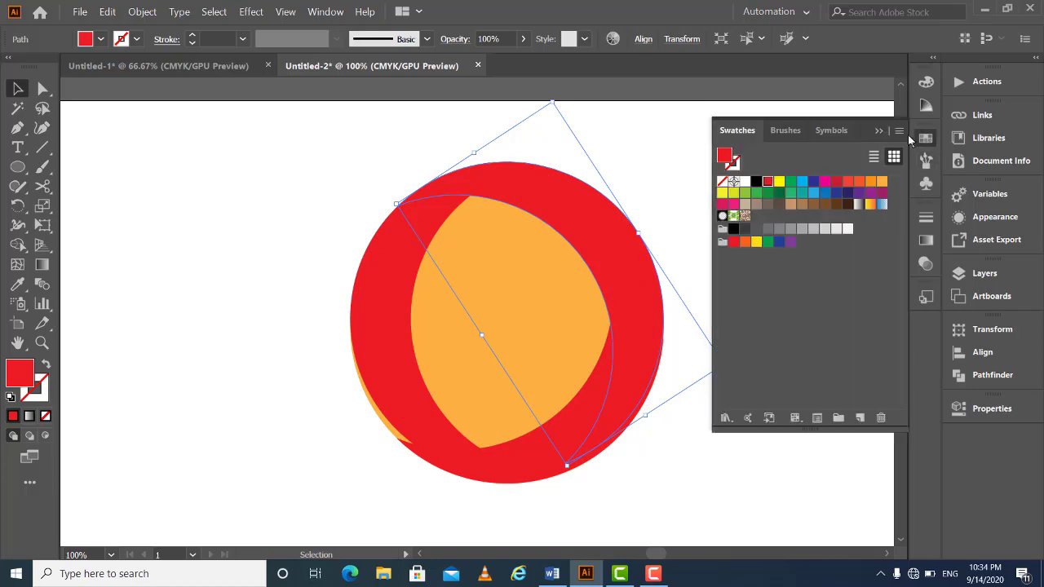
{"action": "left_click", "coordinate": [790, 181]}
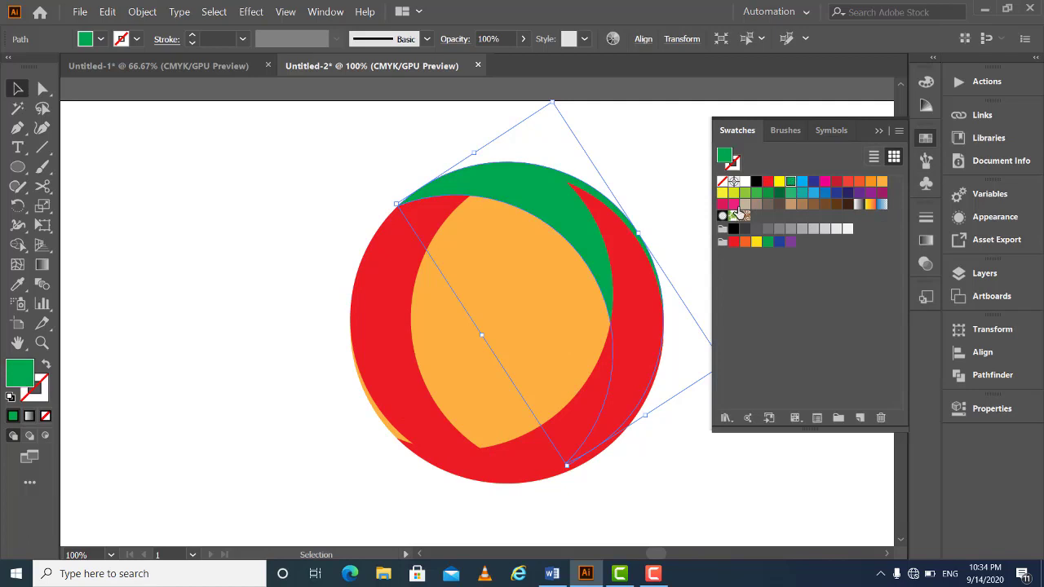
{"action": "left_click", "coordinate": [565, 423]}
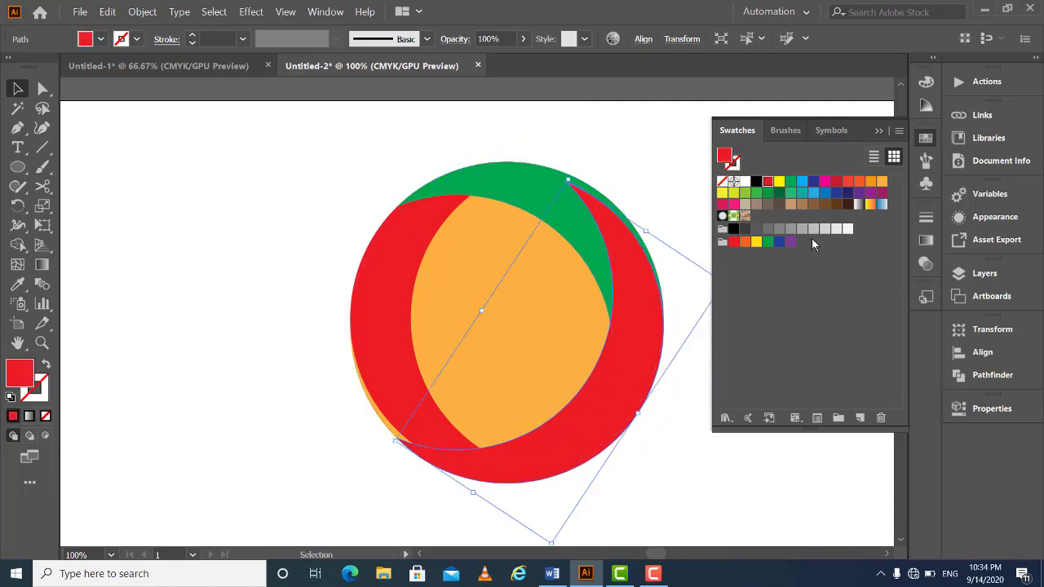
{"action": "left_click", "coordinate": [824, 194]}
{"action": "left_click", "coordinate": [673, 483]}
{"action": "left_click", "coordinate": [880, 131]}
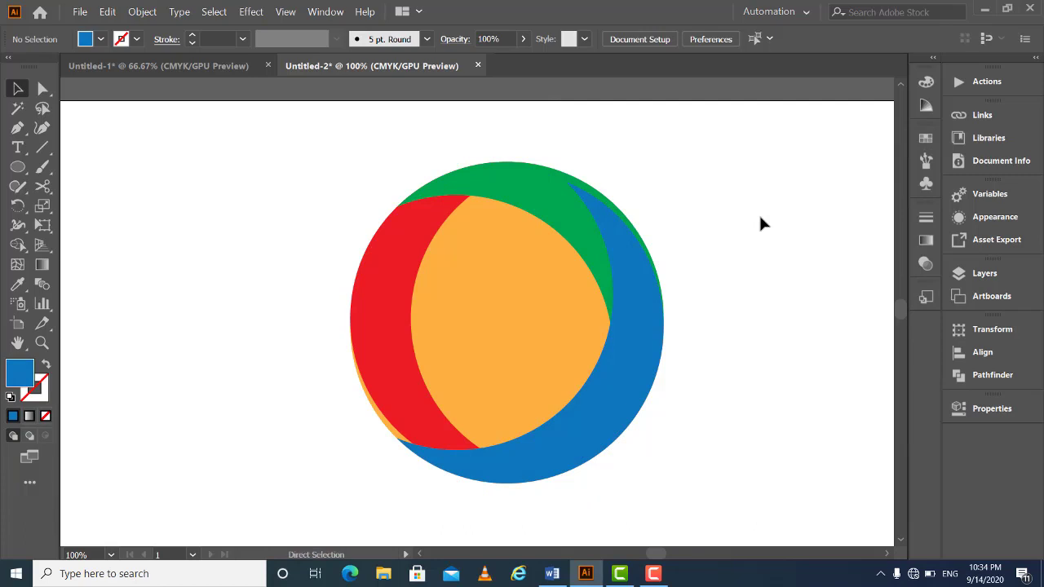
Align the red crescent with the orange circle along their bottom edges
{"action": "key", "text": "ctrl+equal"}
{"action": "key", "text": "ctrl+equal"}
{"action": "key", "text": "ctrl+minus"}
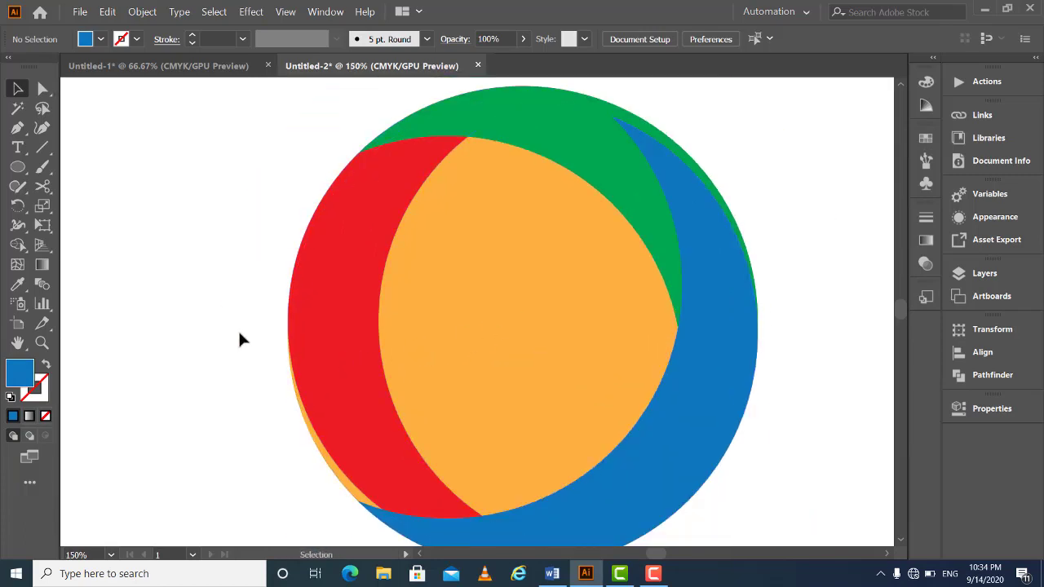
{"action": "left_click_drag", "start_coordinate": [239, 340], "coordinate": [498, 383]}
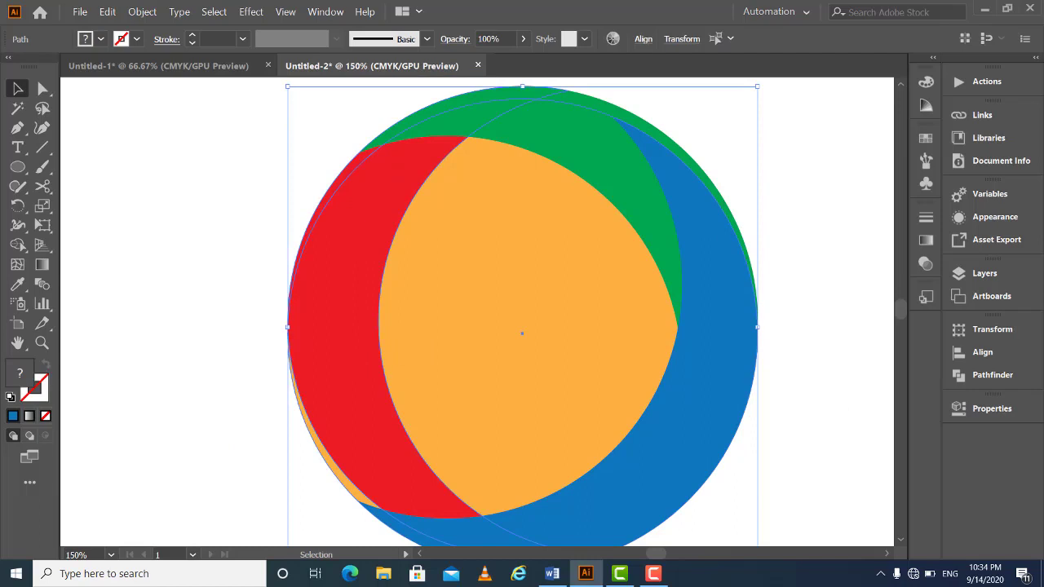
{"action": "left_click", "coordinate": [981, 355]}
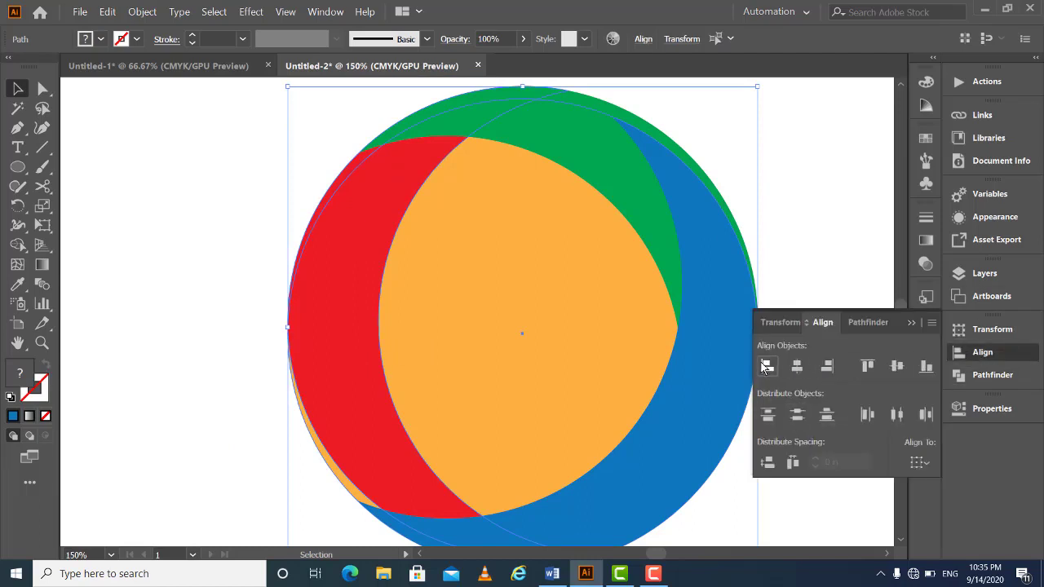
{"action": "left_click", "coordinate": [924, 367]}
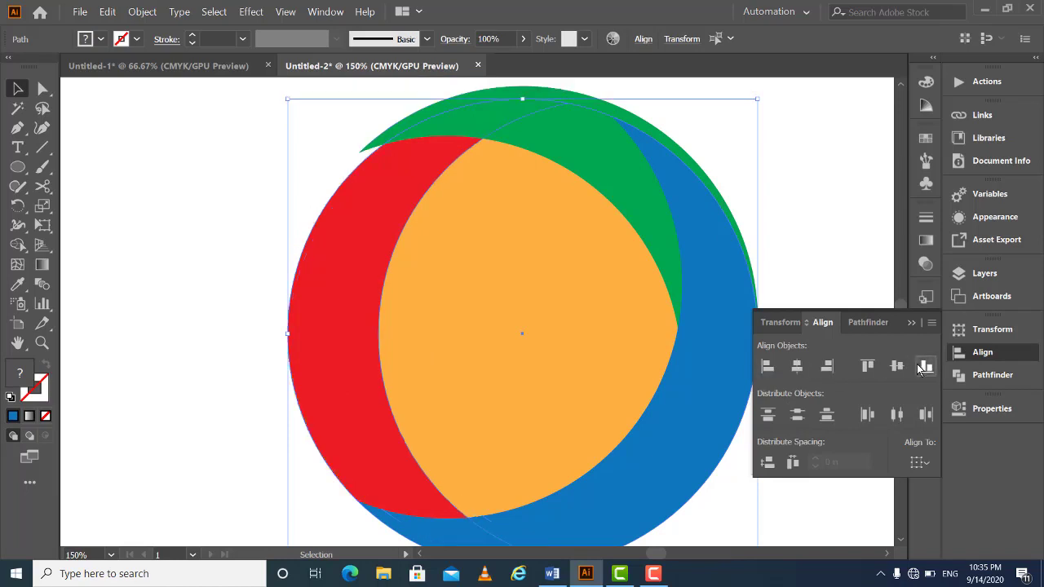
{"action": "left_click", "coordinate": [815, 245]}
{"action": "left_click", "coordinate": [912, 324]}
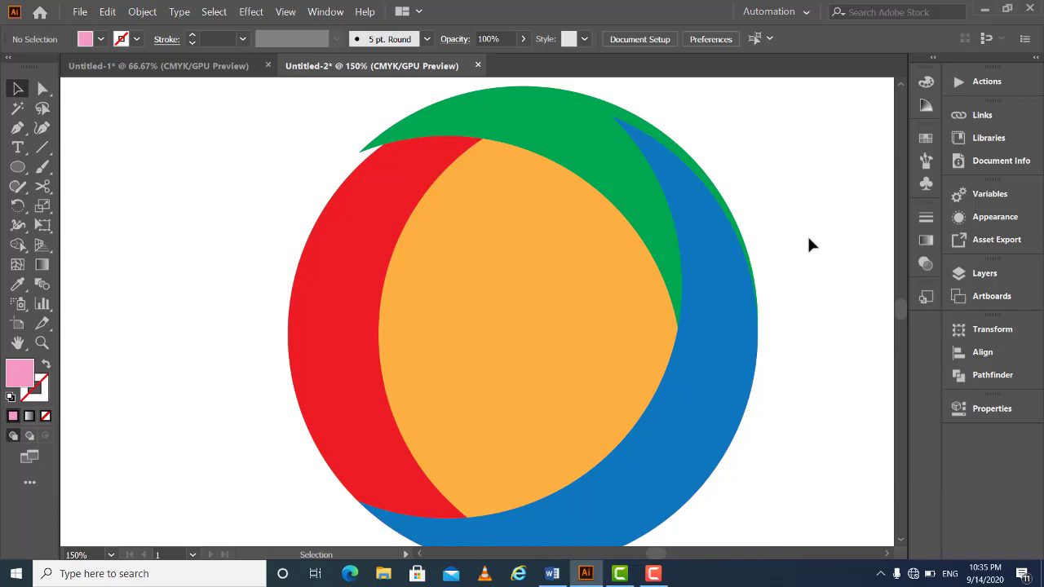
Nudge the green crescent down until its outer curve follows the top of the circle
{"action": "left_click", "coordinate": [575, 145]}
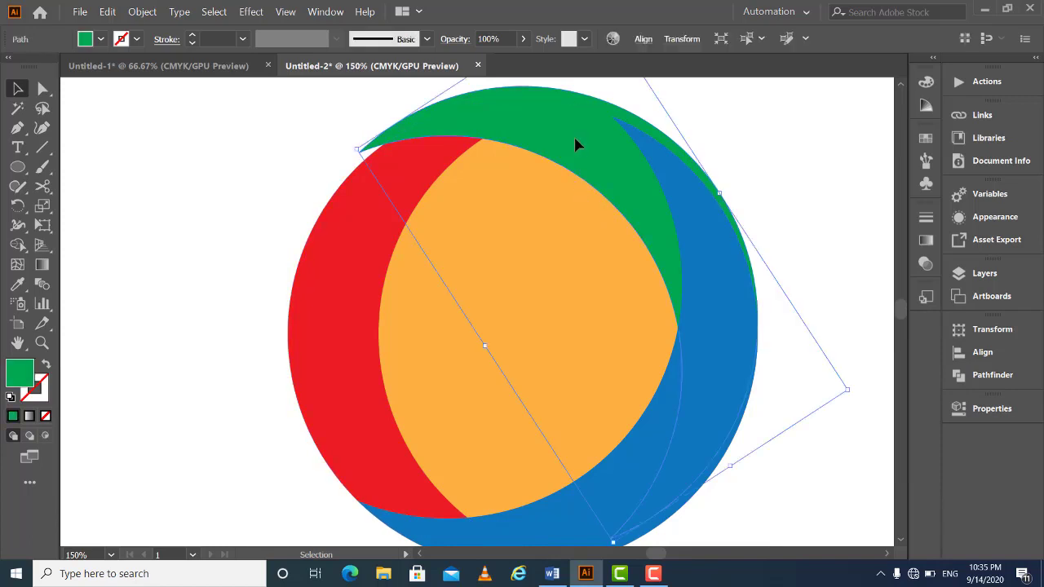
{"action": "key", "text": "Down"}
{"action": "key", "text": "Down"}
{"action": "key", "text": "Down"}
{"action": "key", "text": "Down"}
{"action": "key", "text": "Down"}
{"action": "key", "text": "Down"}
{"action": "key", "text": "Down"}
{"action": "key", "text": "Down"}
{"action": "key", "text": "Down"}
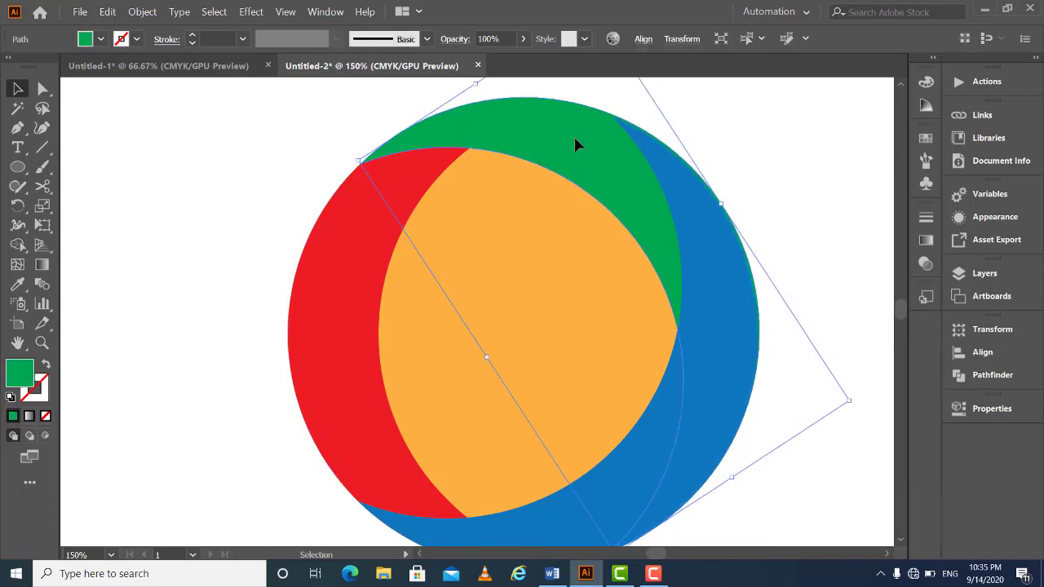
{"action": "key", "text": "Down"}
{"action": "key", "text": "Down"}
{"action": "key", "text": "Down"}
{"action": "key", "text": "Down"}
{"action": "key", "text": "Up"}
{"action": "key", "text": "Up"}
{"action": "key", "text": "Up"}
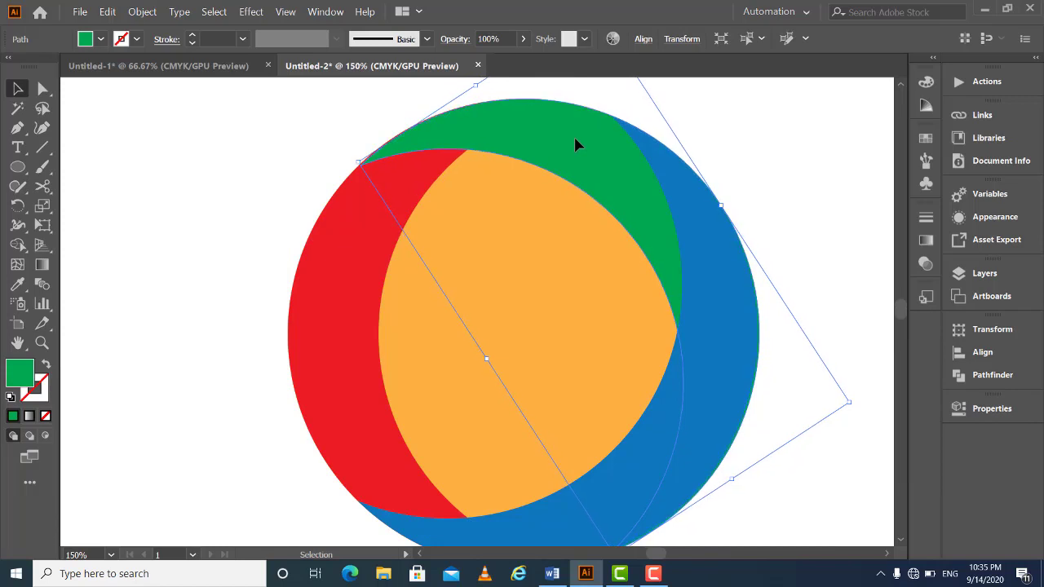
{"action": "key", "text": "Up"}
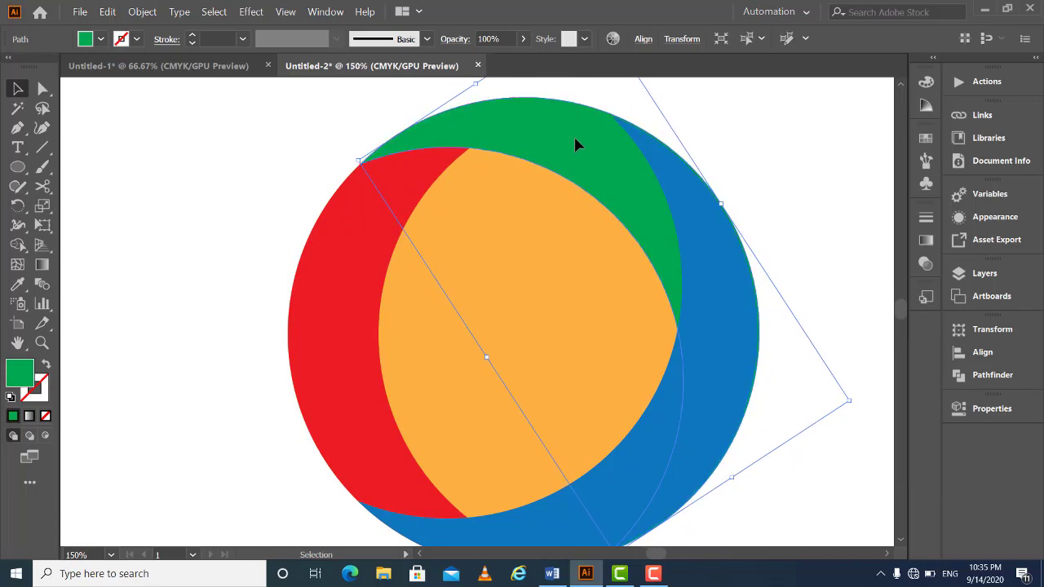
{"action": "left_click", "coordinate": [811, 181]}
Nudge the blue crescent one increment right to cover the green sliver along the circle's right edge
{"action": "left_click_drag", "start_coordinate": [721, 330], "coordinate": [694, 214]}
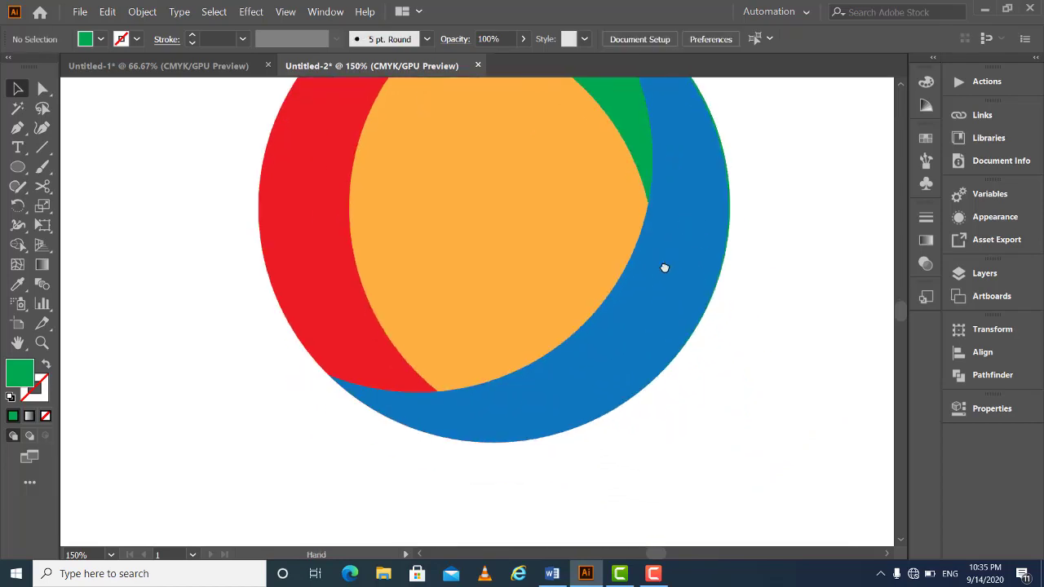
{"action": "left_click_drag", "start_coordinate": [664, 268], "coordinate": [617, 342]}
{"action": "left_click", "coordinate": [643, 350]}
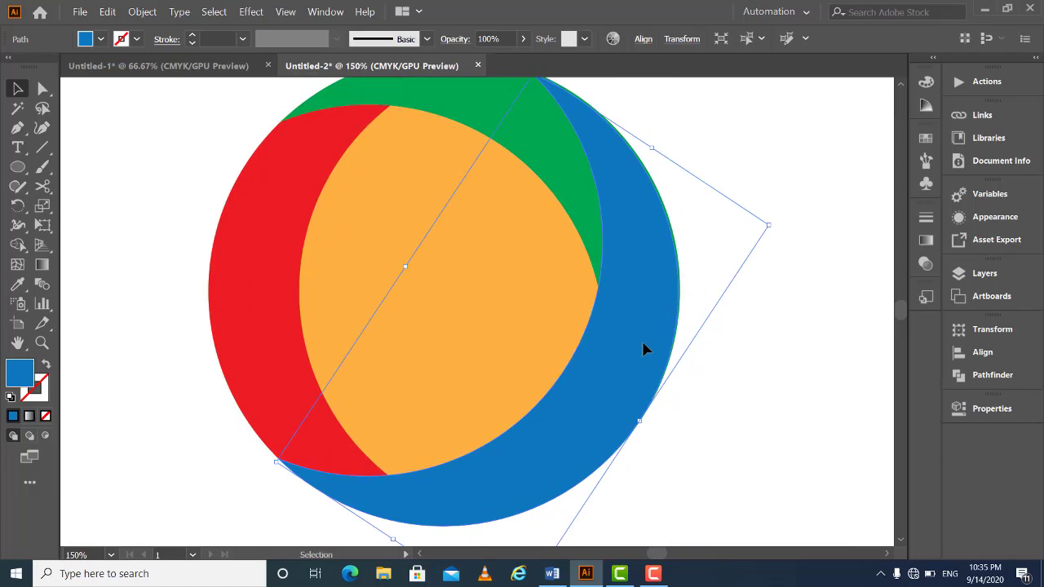
{"action": "key", "text": "Right"}
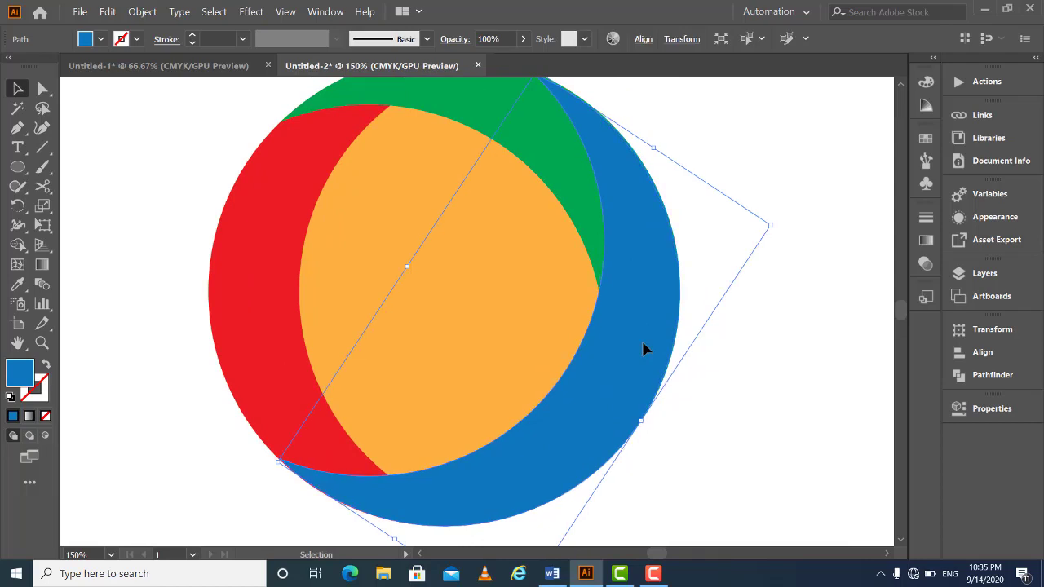
{"action": "left_click", "coordinate": [746, 420]}
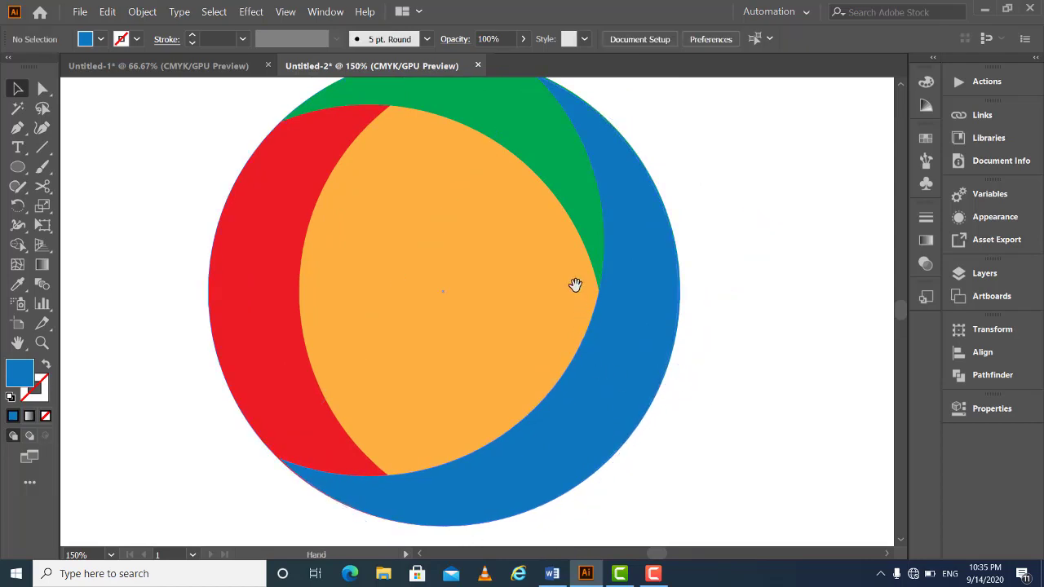
Shift the blue crescent one more increment right so it covers the remaining green edge at the upper right
{"action": "left_click_drag", "start_coordinate": [571, 284], "coordinate": [617, 250]}
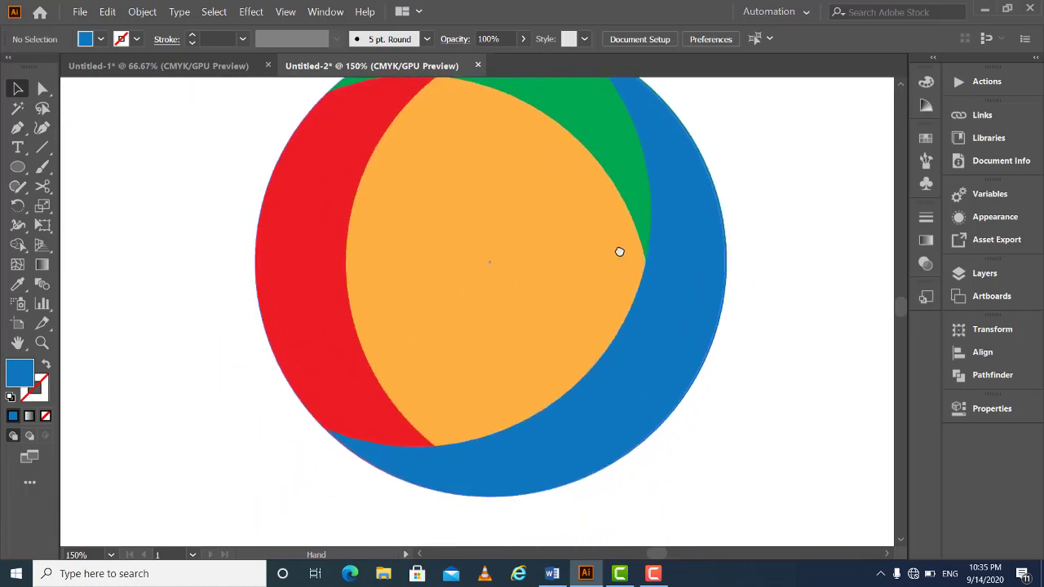
{"action": "left_click", "coordinate": [631, 408]}
{"action": "left_click_drag", "start_coordinate": [678, 325], "coordinate": [644, 482]}
{"action": "left_click", "coordinate": [802, 300]}
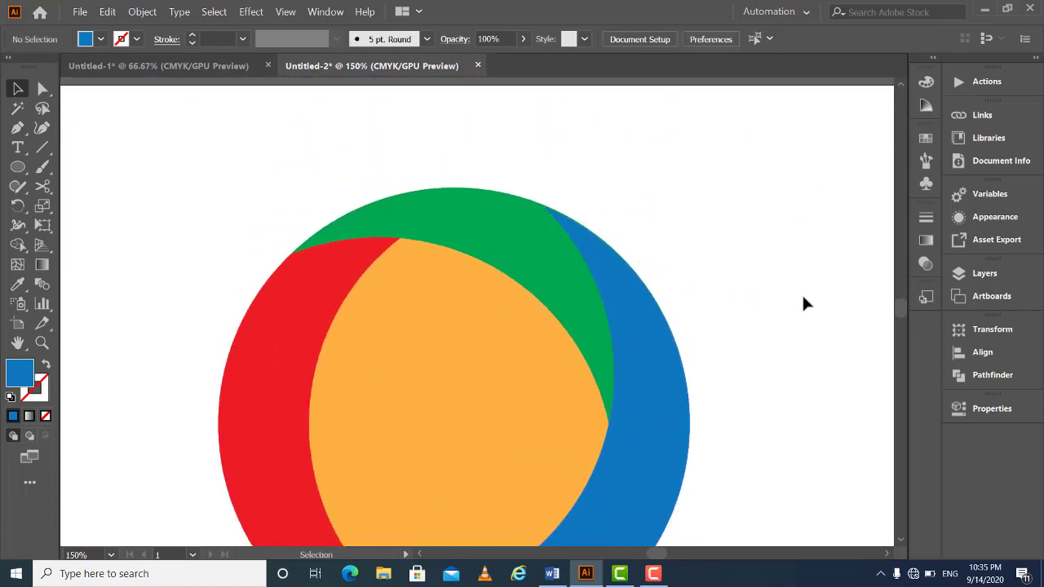
{"action": "key", "text": "ctrl+equal"}
{"action": "key", "text": "ctrl+equal"}
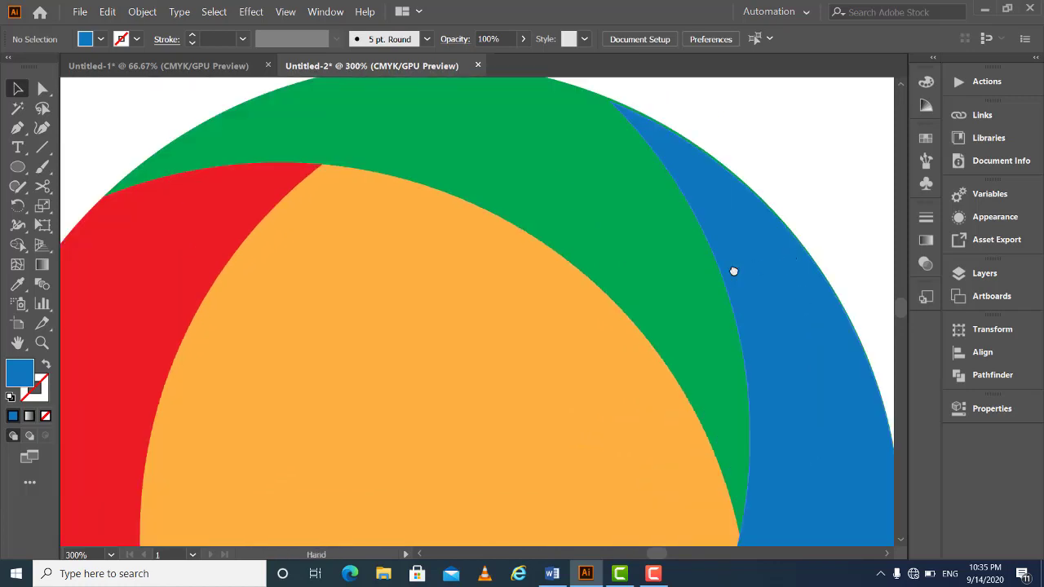
{"action": "left_click_drag", "start_coordinate": [734, 272], "coordinate": [575, 319]}
{"action": "left_click", "coordinate": [604, 321]}
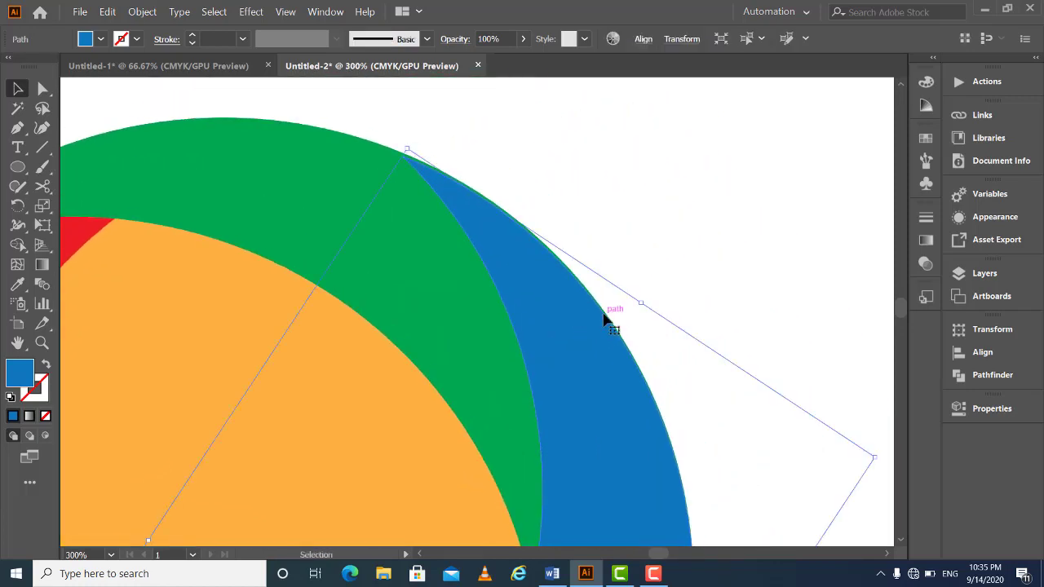
{"action": "key", "text": "Right"}
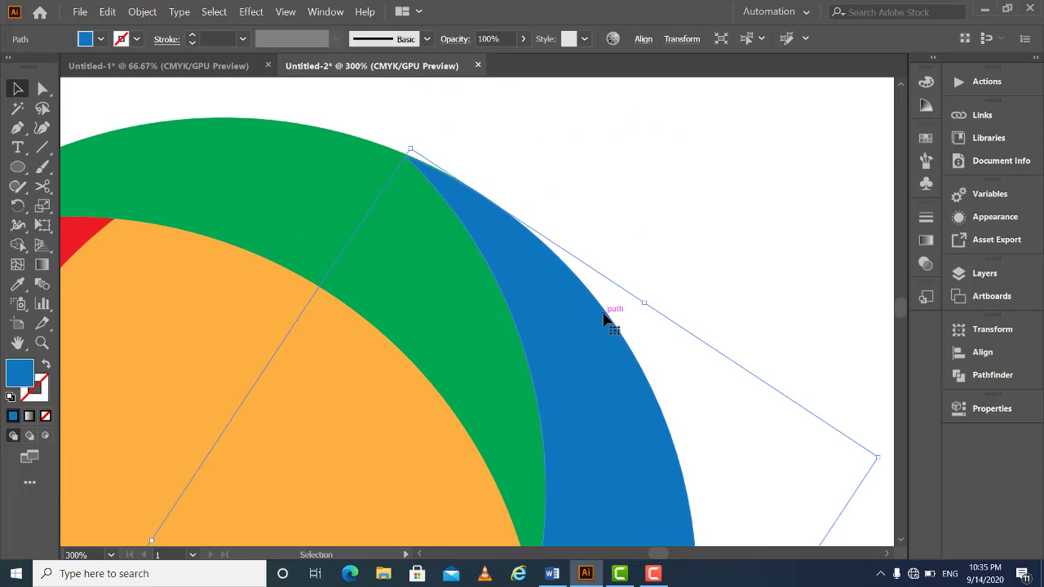
{"action": "left_click", "coordinate": [679, 181]}
Rotate the blue crescent slightly so its lower tip covers the red sliver along the graphic's lower edge
{"action": "left_click_drag", "start_coordinate": [550, 277], "coordinate": [611, 140]}
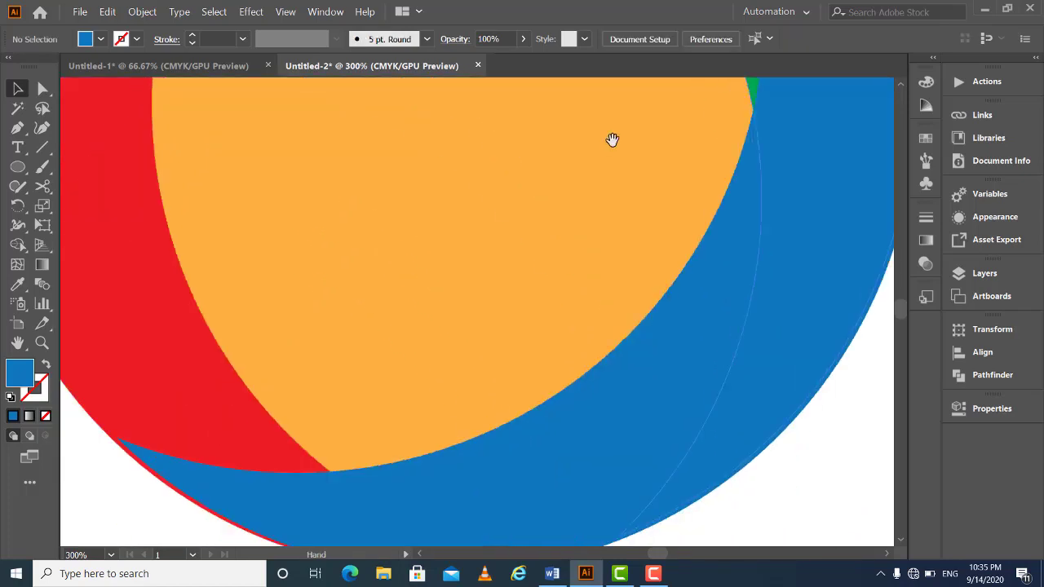
{"action": "left_click_drag", "start_coordinate": [508, 373], "coordinate": [605, 292]}
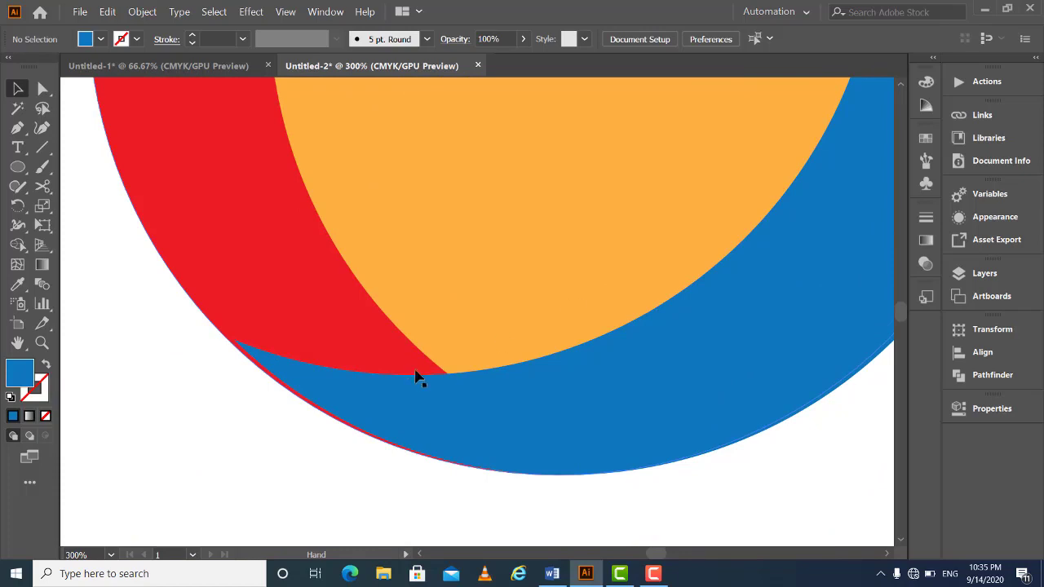
{"action": "left_click", "coordinate": [329, 382]}
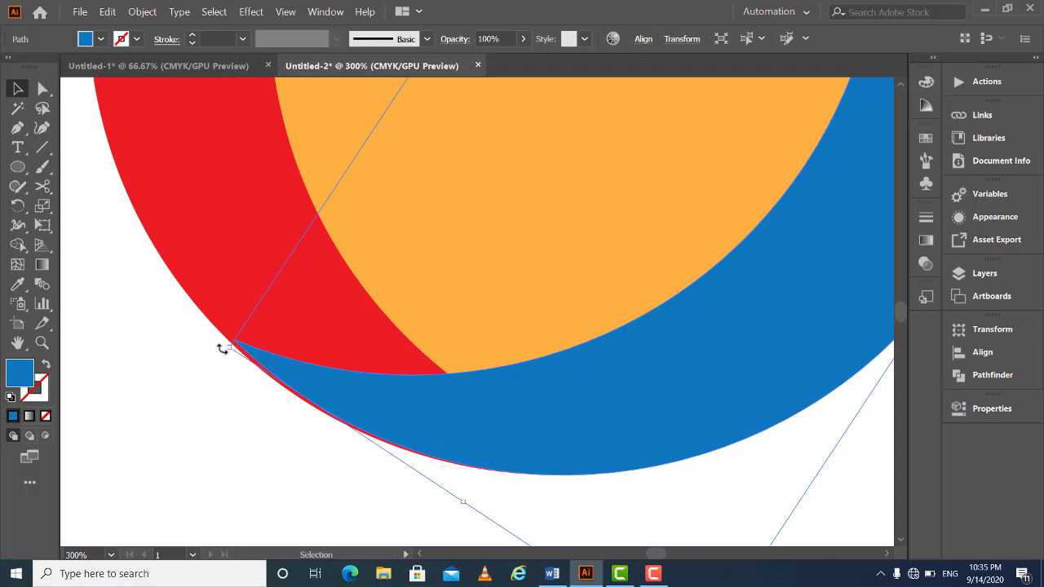
{"action": "left_click_drag", "start_coordinate": [222, 349], "coordinate": [221, 358]}
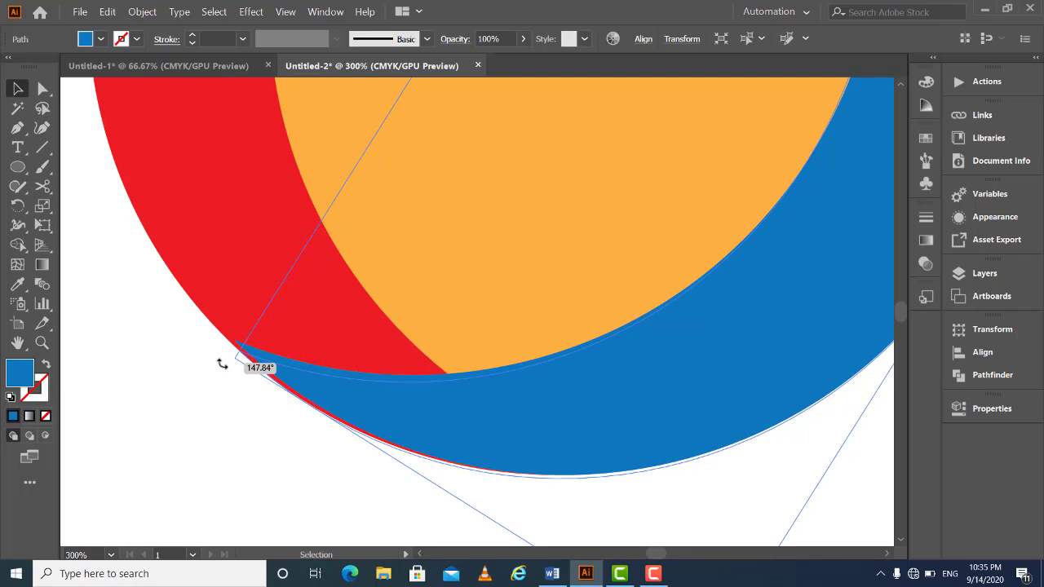
{"action": "left_click_drag", "start_coordinate": [222, 363], "coordinate": [222, 349]}
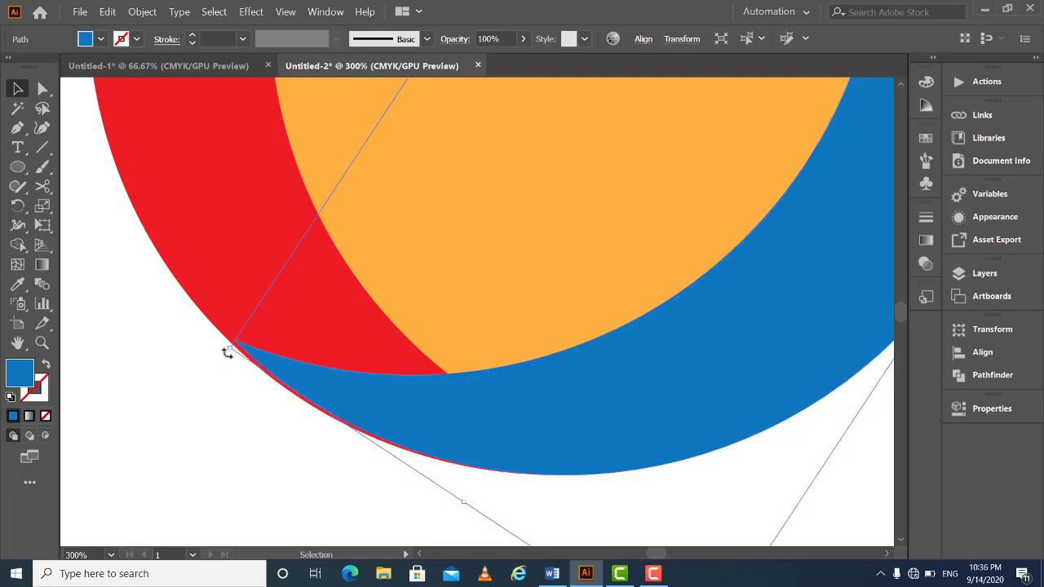
{"action": "left_click_drag", "start_coordinate": [224, 351], "coordinate": [226, 357]}
{"action": "left_click", "coordinate": [182, 395]}
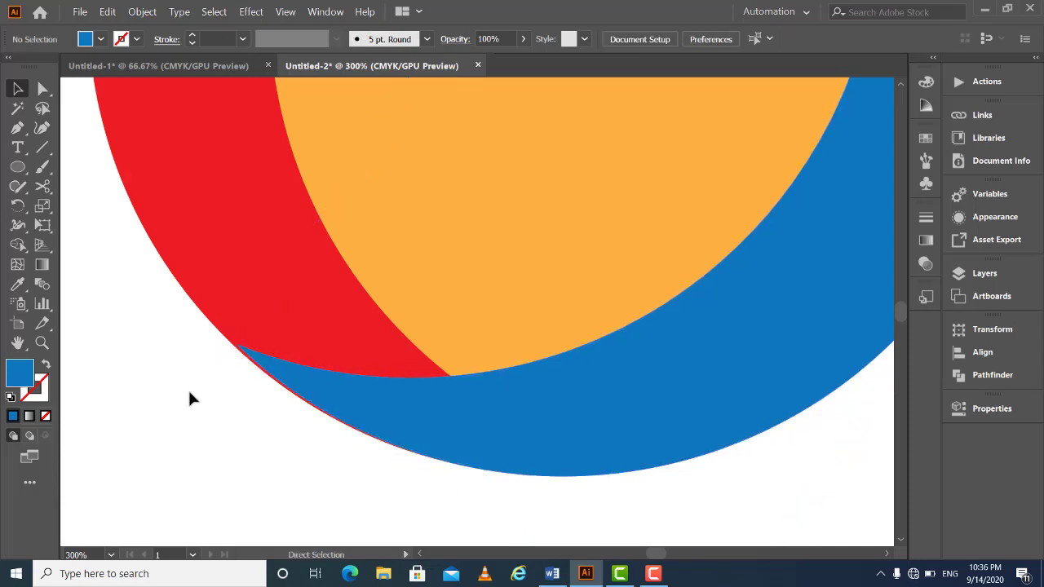
Examine the graphic's outer edge at different magnifications for gaps or slivers between the crescents and the orange circle
{"action": "key", "text": "ctrl+minus"}
{"action": "key", "text": "ctrl+minus"}
{"action": "left_click_drag", "start_coordinate": [291, 481], "coordinate": [291, 490]}
{"action": "scroll", "coordinate": [292, 491], "scroll_direction": "up", "scroll_amount": 5}
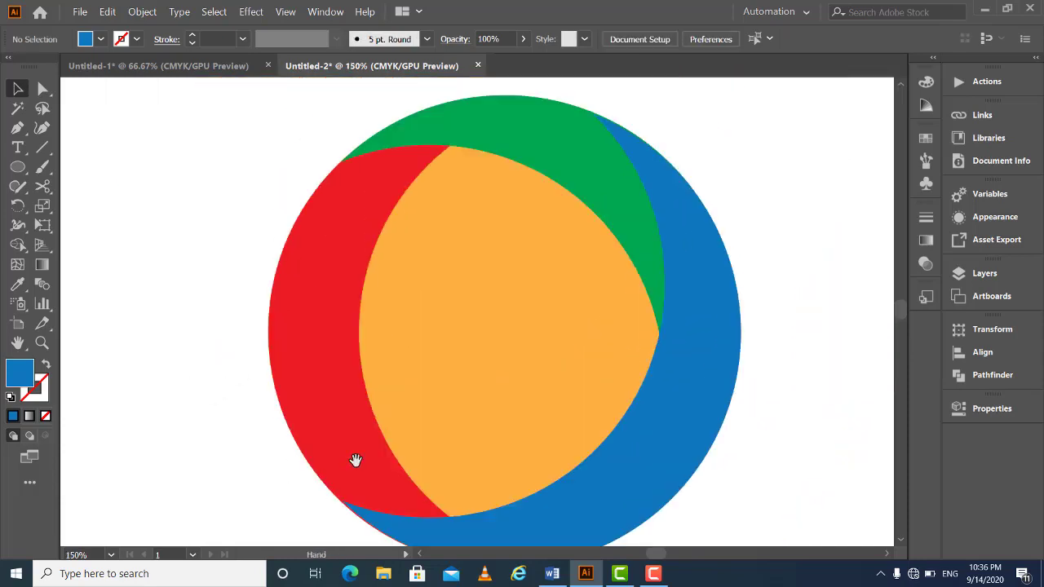
{"action": "scroll", "coordinate": [353, 459], "scroll_direction": "right", "scroll_amount": 2}
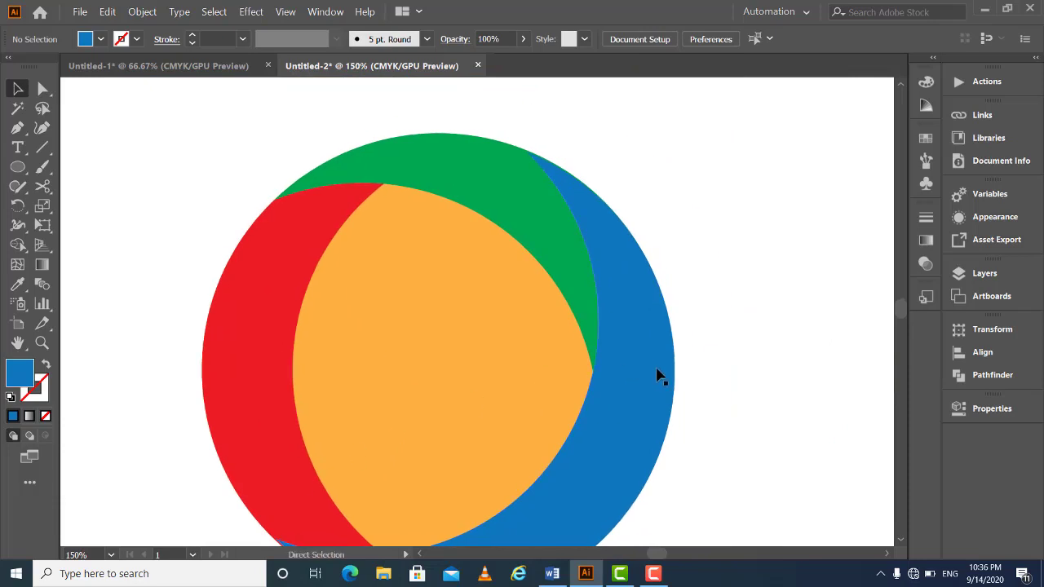
{"action": "key", "text": "ctrl+plus"}
{"action": "key", "text": "ctrl+plus"}
{"action": "key", "text": "ctrl+minus"}
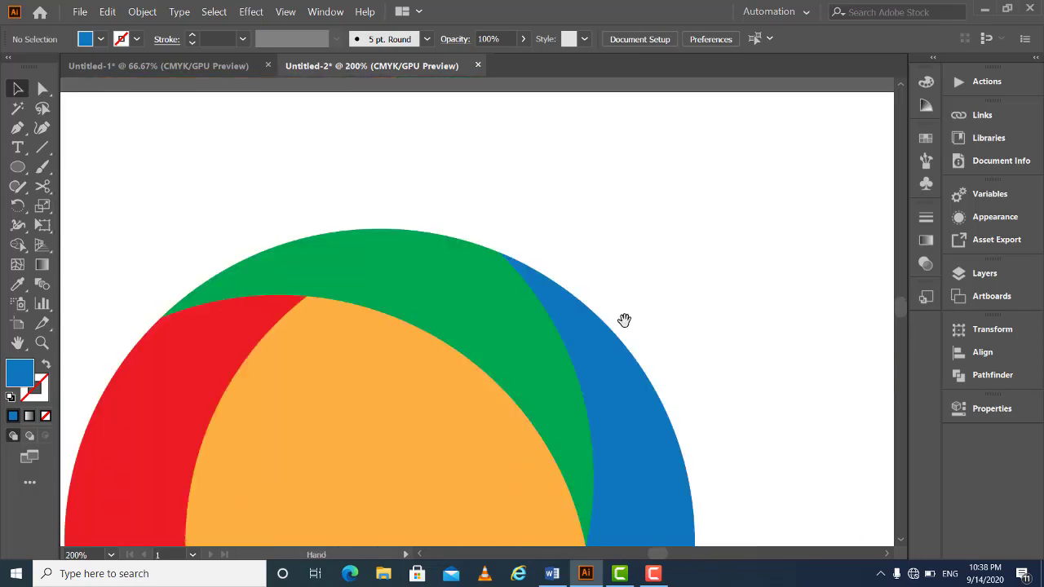
{"action": "scroll", "coordinate": [644, 318], "scroll_direction": "down", "scroll_amount": 6}
{"action": "scroll", "coordinate": [663, 318], "scroll_direction": "down", "scroll_amount": 2}
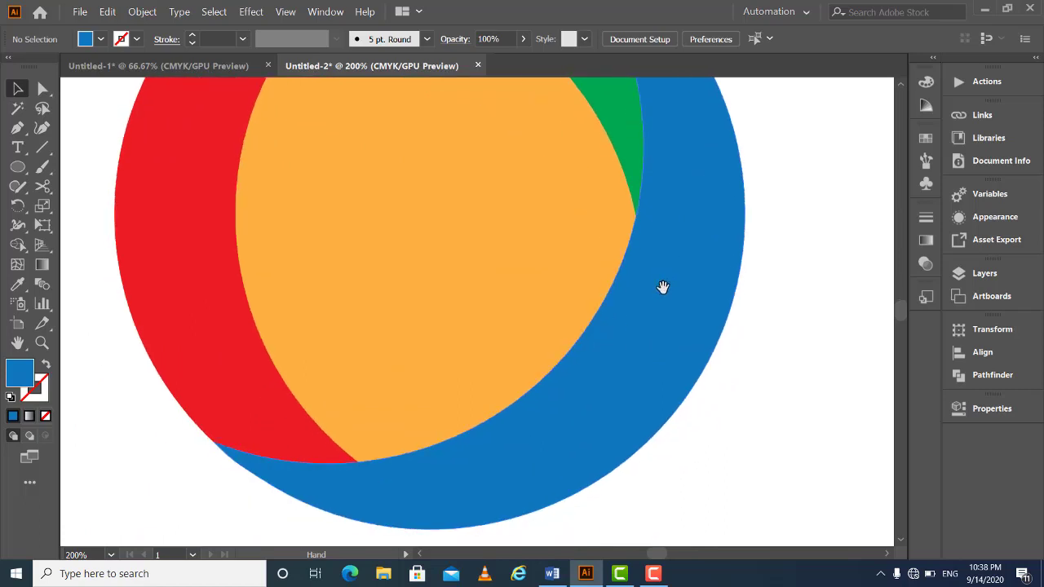
{"action": "scroll", "coordinate": [655, 378], "scroll_direction": "up", "scroll_amount": 4}
{"action": "scroll", "coordinate": [665, 353], "scroll_direction": "up", "scroll_amount": 1}
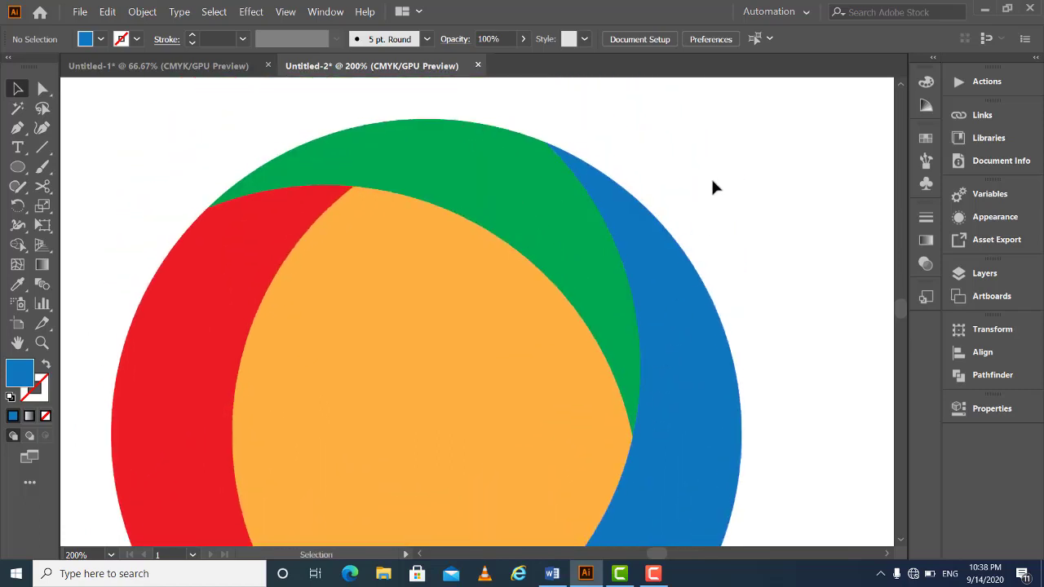
{"action": "left_click", "coordinate": [477, 373]}
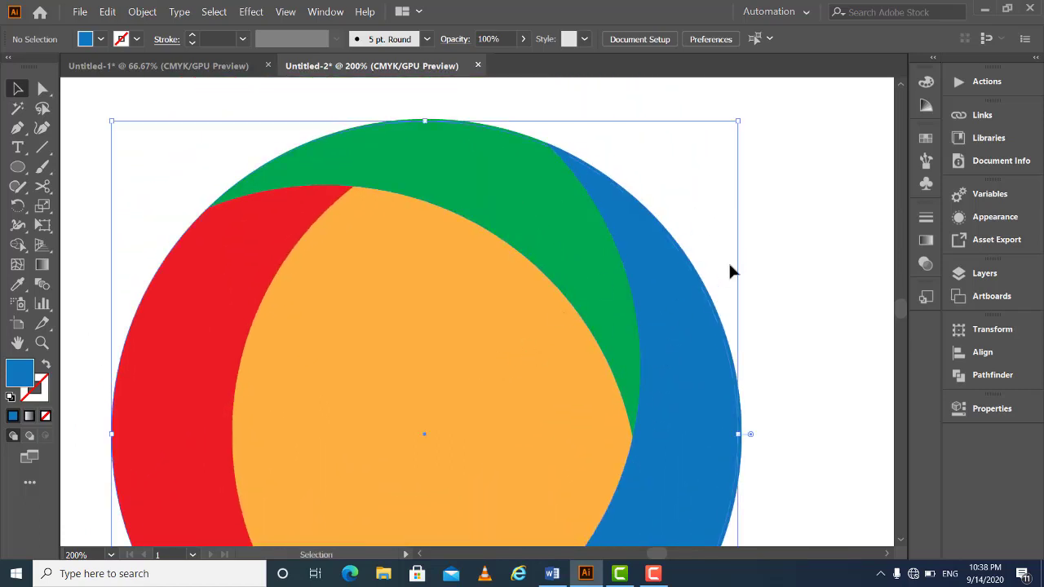
{"action": "left_click", "coordinate": [793, 256]}
Select the orange circle with its three crescents and duplicate the whole graphic three times in a row beside the original
{"action": "key", "text": "ctrl+minus"}
{"action": "key", "text": "ctrl+minus"}
{"action": "key", "text": "ctrl+minus"}
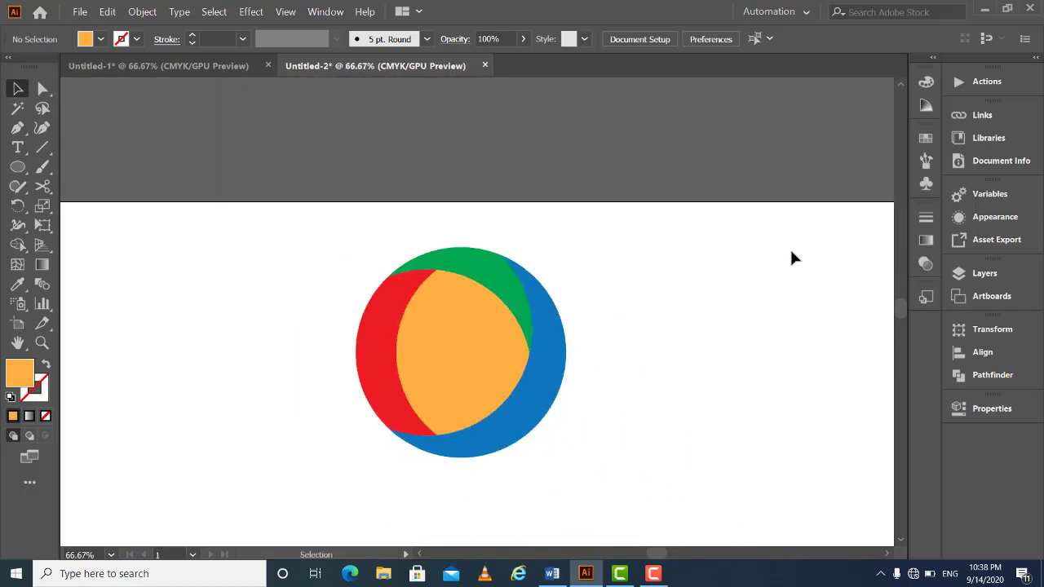
{"action": "key", "text": "space"}
{"action": "left_click_drag", "start_coordinate": [655, 329], "coordinate": [722, 267]}
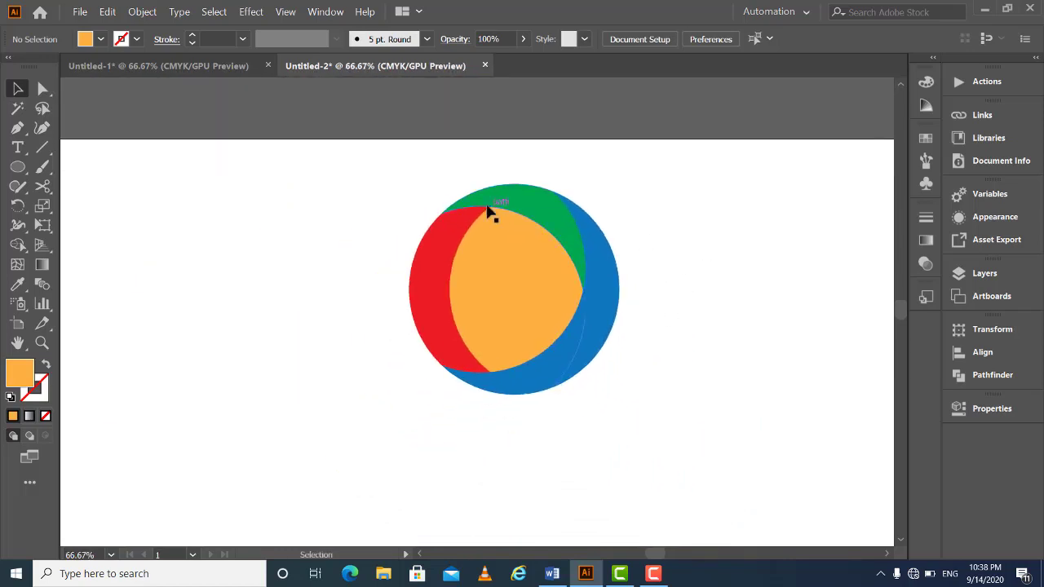
{"action": "left_click_drag", "start_coordinate": [346, 166], "coordinate": [722, 450]}
{"action": "key", "text": "space"}
{"action": "left_click_drag", "start_coordinate": [466, 370], "coordinate": [646, 373]}
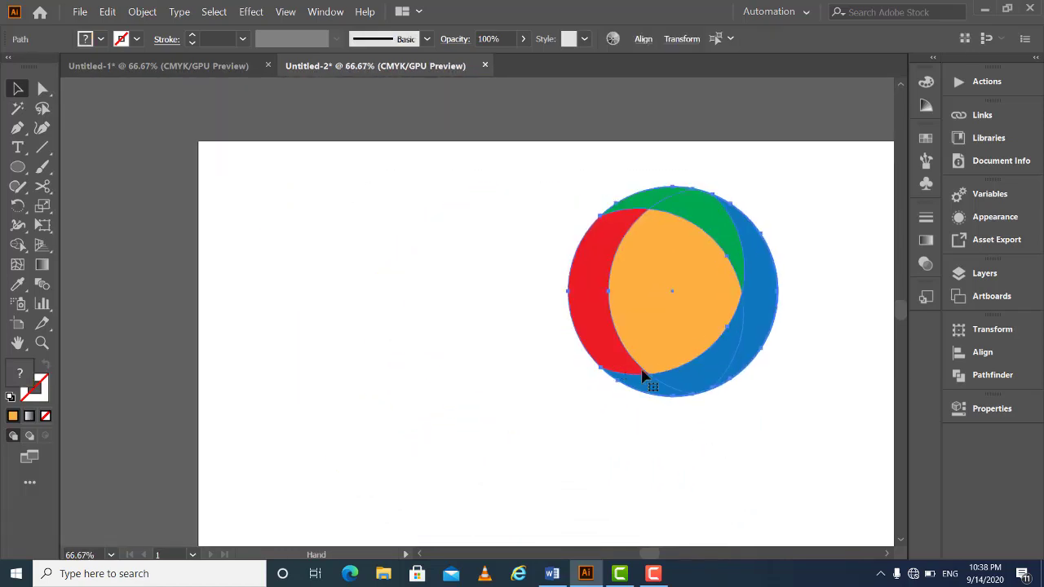
{"action": "left_click_drag", "start_coordinate": [725, 361], "coordinate": [400, 384]}
{"action": "left_click_drag", "start_coordinate": [719, 330], "coordinate": [793, 398]}
{"action": "left_click", "coordinate": [478, 357]}
{"action": "left_click_drag", "start_coordinate": [586, 393], "coordinate": [737, 392]}
{"action": "left_click_drag", "start_coordinate": [659, 374], "coordinate": [566, 375]}
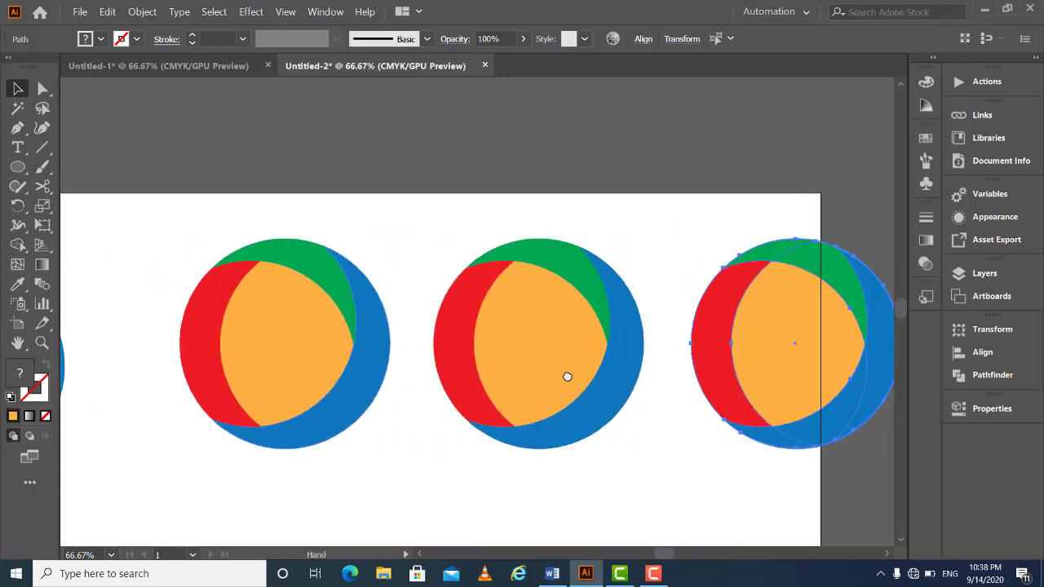
Try setting the fill of the orange circle in the first copy to None, and undo the change
{"action": "left_click", "coordinate": [17, 88]}
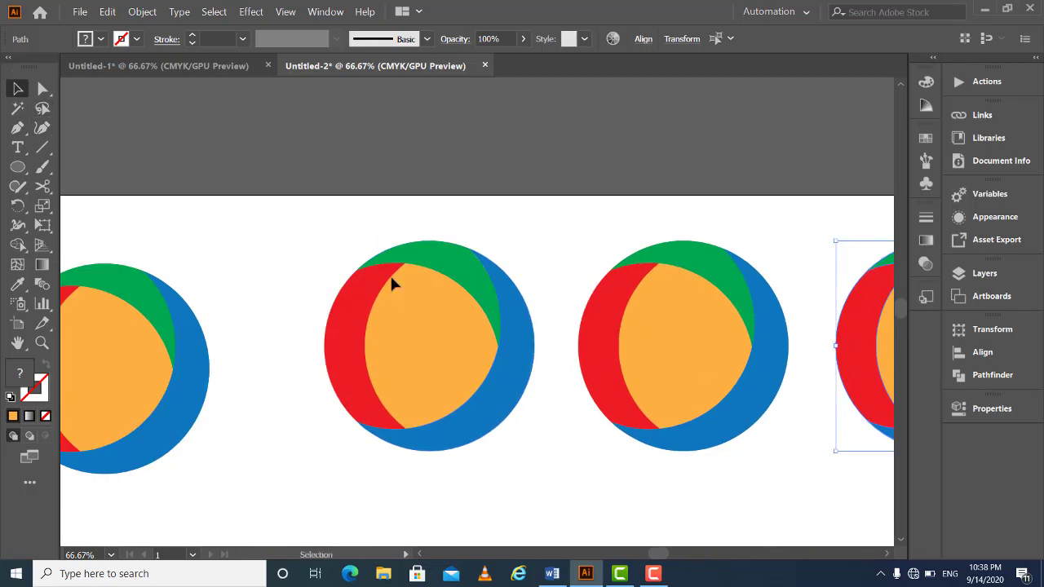
{"action": "left_click", "coordinate": [299, 252]}
{"action": "left_click", "coordinate": [401, 348]}
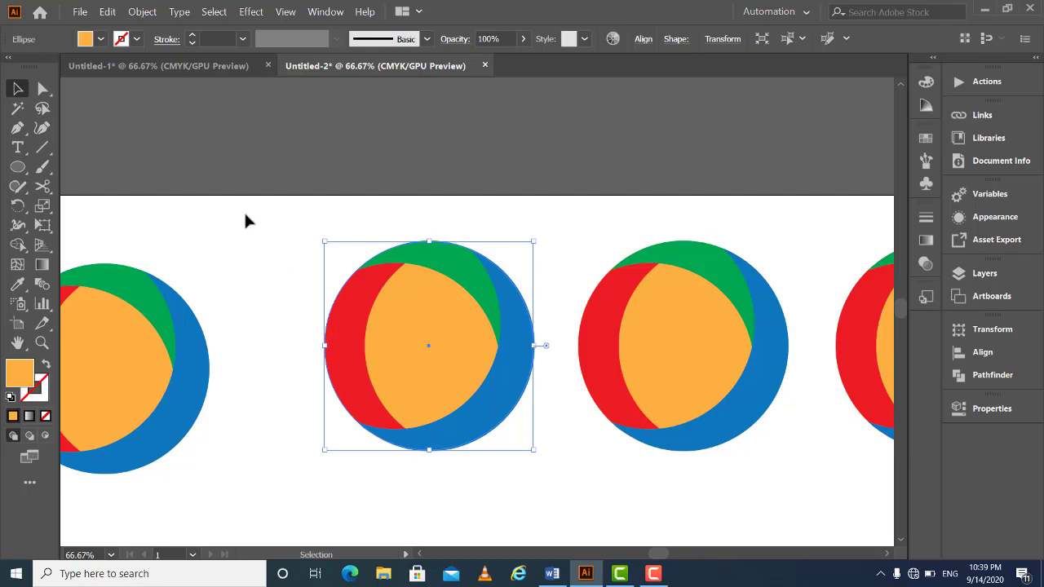
{"action": "left_click", "coordinate": [100, 40]}
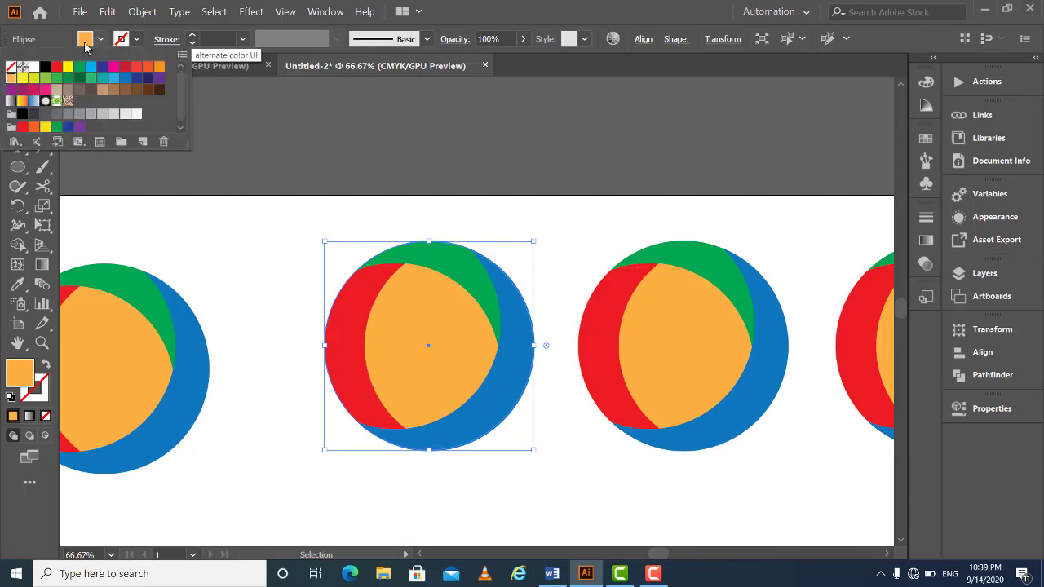
{"action": "left_click", "coordinate": [11, 72]}
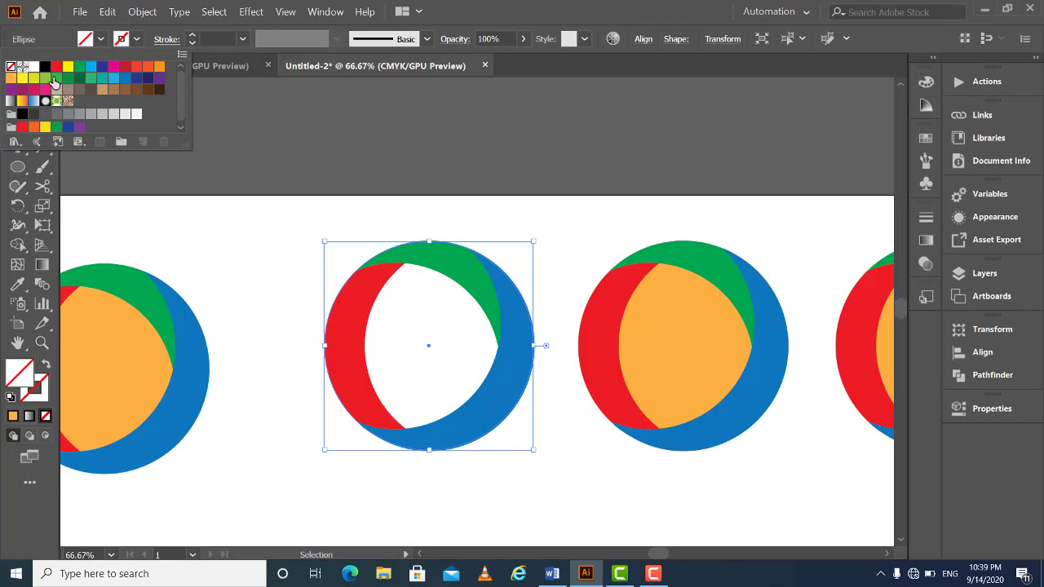
{"action": "left_click", "coordinate": [275, 254]}
{"action": "left_click", "coordinate": [394, 232]}
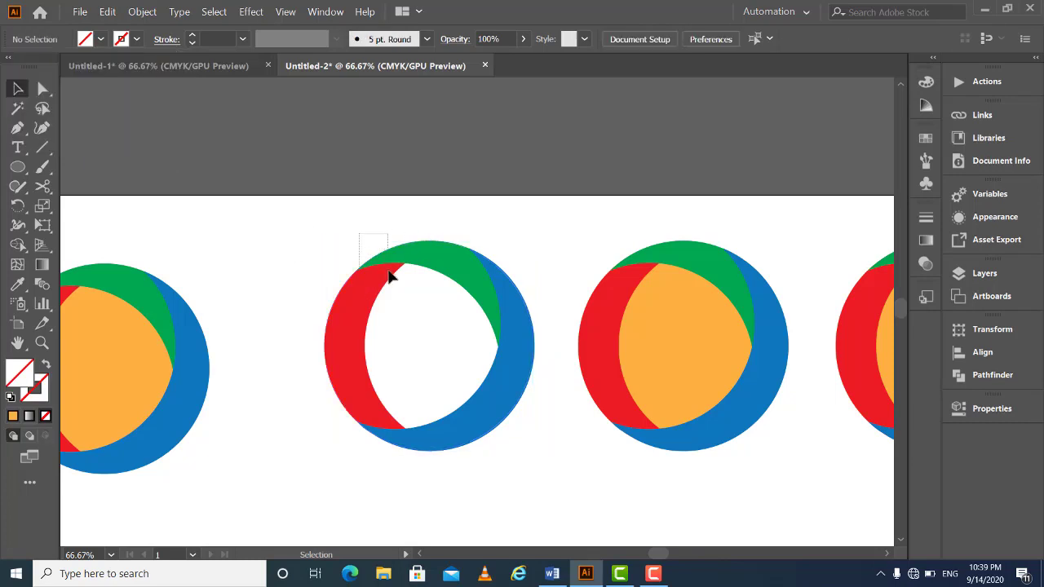
{"action": "left_click", "coordinate": [389, 273]}
{"action": "left_click", "coordinate": [441, 352]}
{"action": "key", "text": "ctrl+z"}
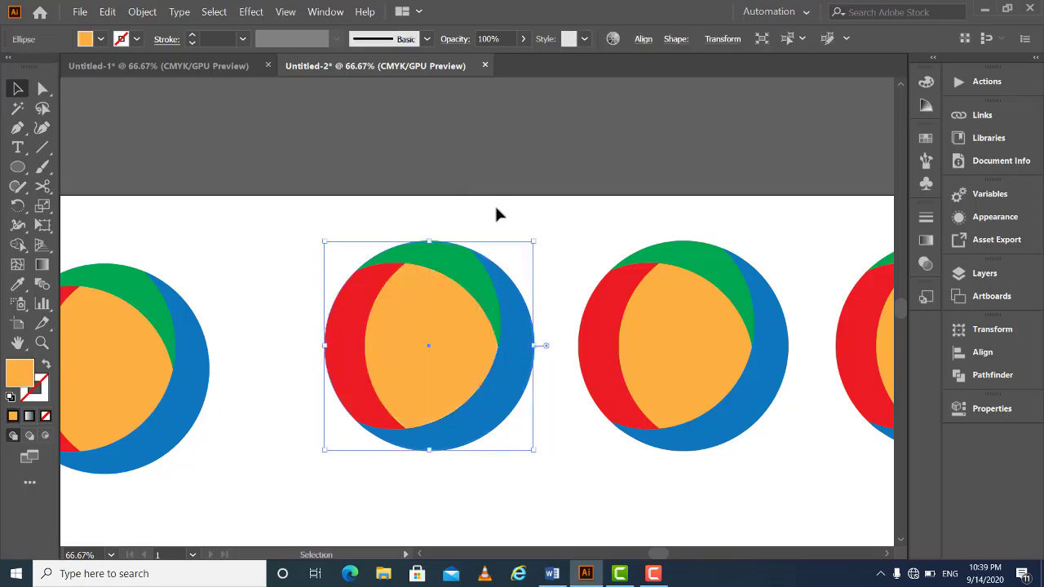
Delete the orange circle from the first copy, leaving its three crescents
{"action": "left_click", "coordinate": [494, 208]}
{"action": "left_click", "coordinate": [429, 350]}
{"action": "key", "text": "ctrl+shift+z"}
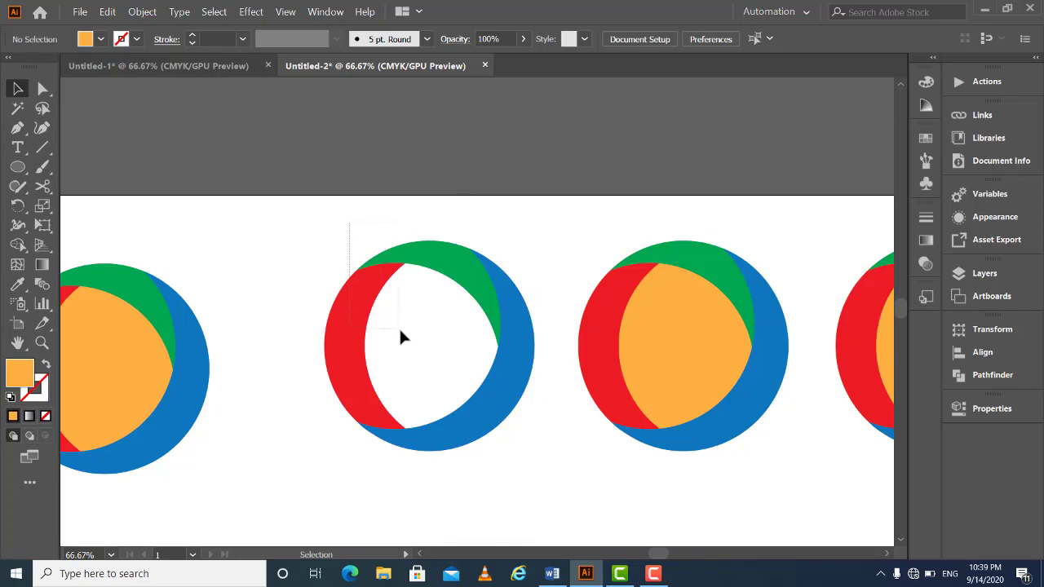
Subtract the green crescent from the red crescent in the first copy using the Pathfinder's Minus Front
{"action": "left_click_drag", "start_coordinate": [349, 222], "coordinate": [400, 336]}
{"action": "left_click", "coordinate": [287, 320]}
{"action": "left_click_drag", "start_coordinate": [352, 234], "coordinate": [408, 287]}
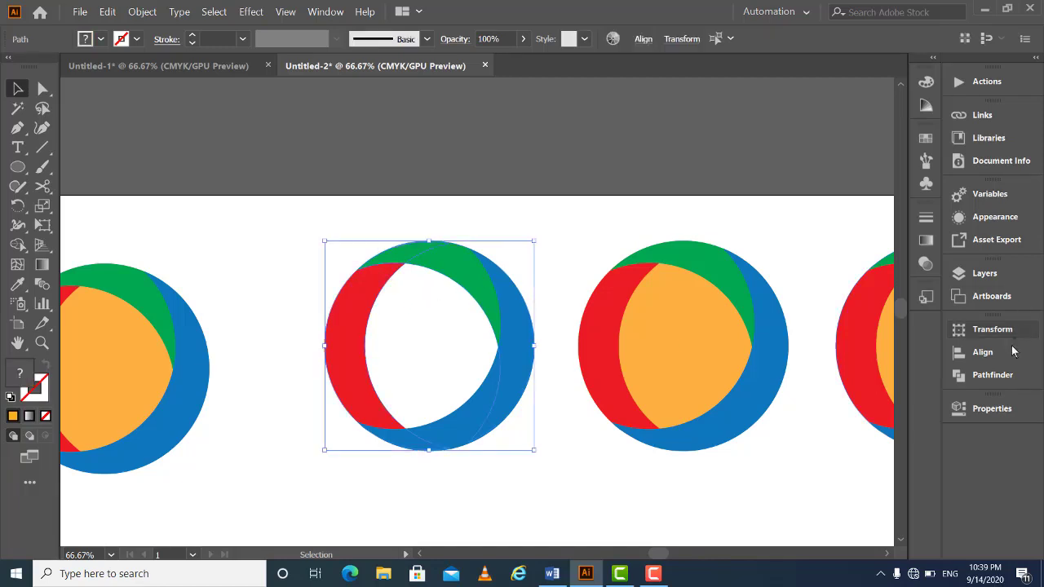
{"action": "left_click", "coordinate": [995, 377]}
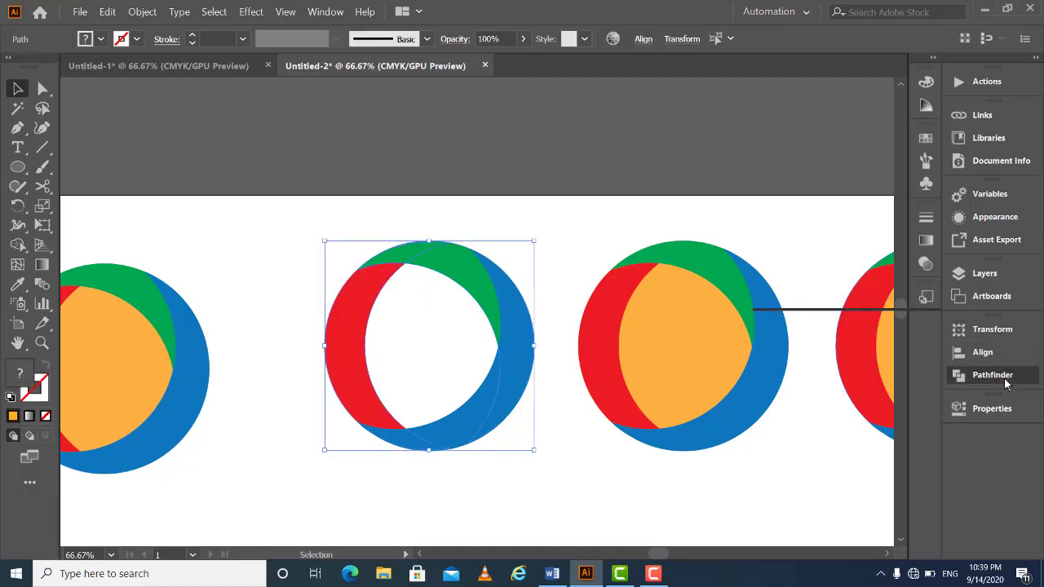
{"action": "left_click", "coordinate": [797, 367]}
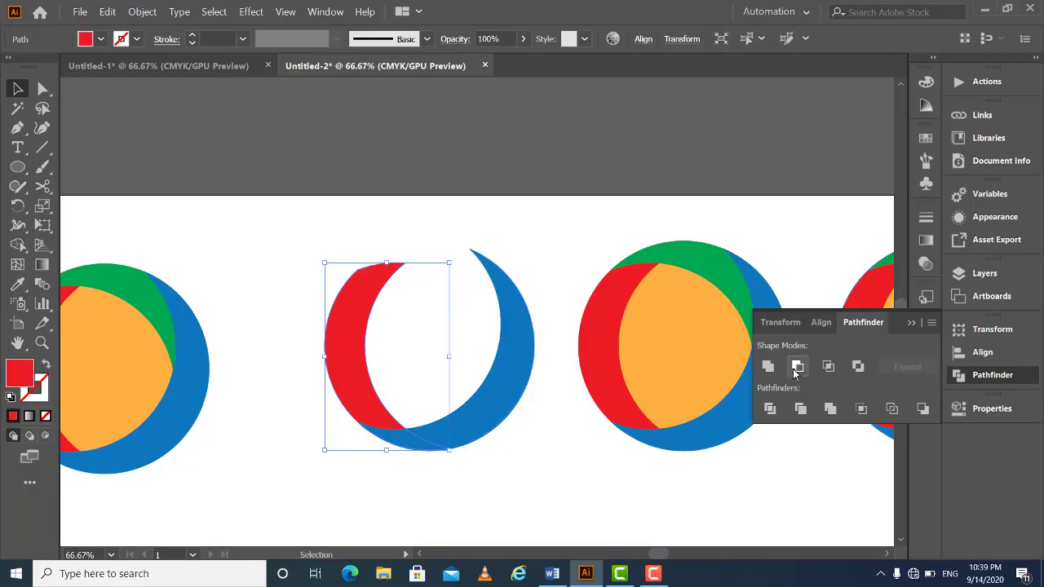
Delete the blue crescent from the first copy so only the trimmed red crescent is left
{"action": "left_click", "coordinate": [353, 220]}
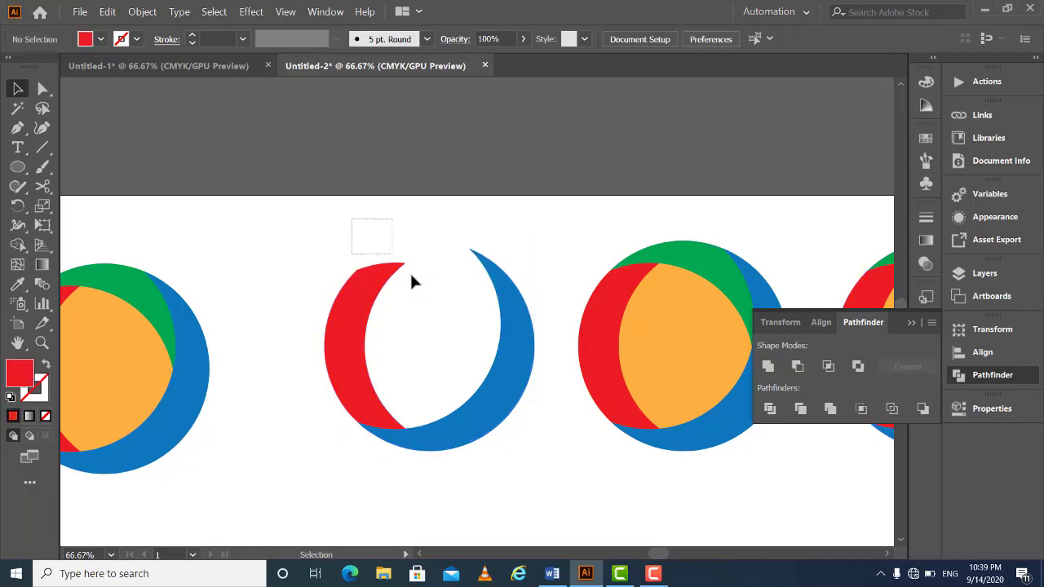
{"action": "left_click_drag", "start_coordinate": [411, 281], "coordinate": [444, 224]}
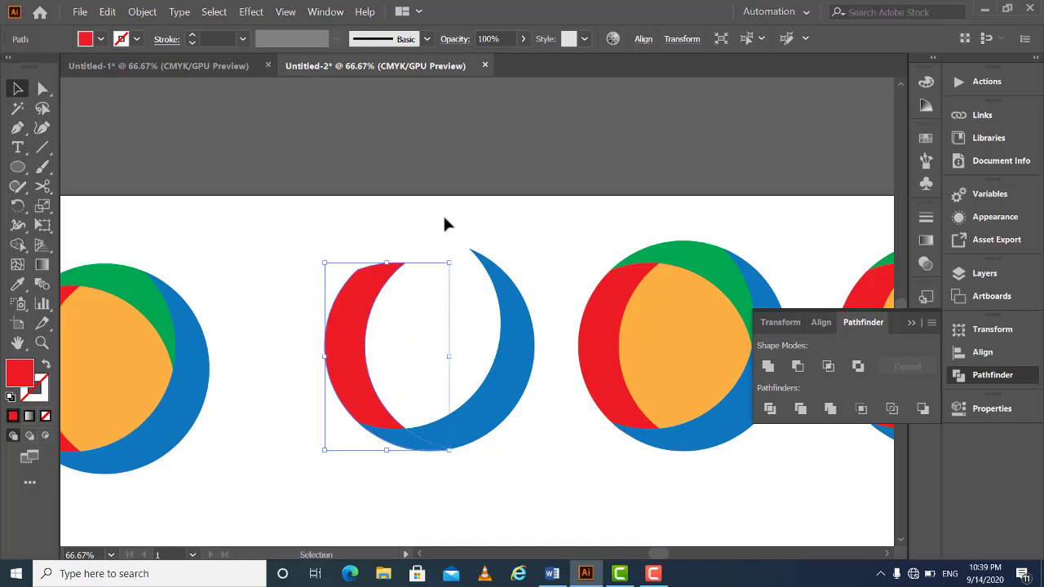
{"action": "left_click", "coordinate": [482, 227]}
{"action": "left_click", "coordinate": [474, 313]}
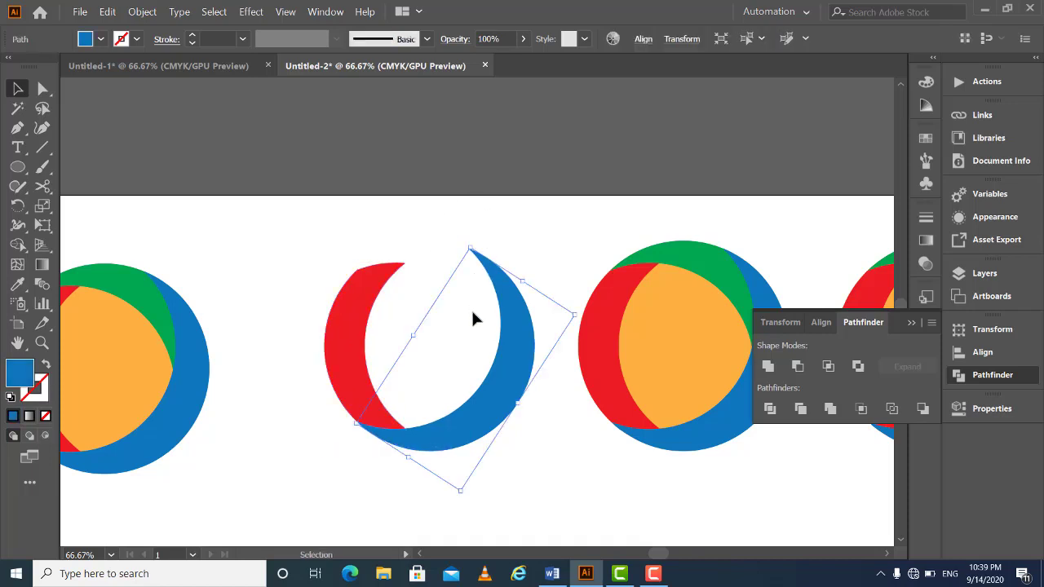
{"action": "key", "text": "Delete"}
{"action": "left_click_drag", "start_coordinate": [326, 218], "coordinate": [530, 485]}
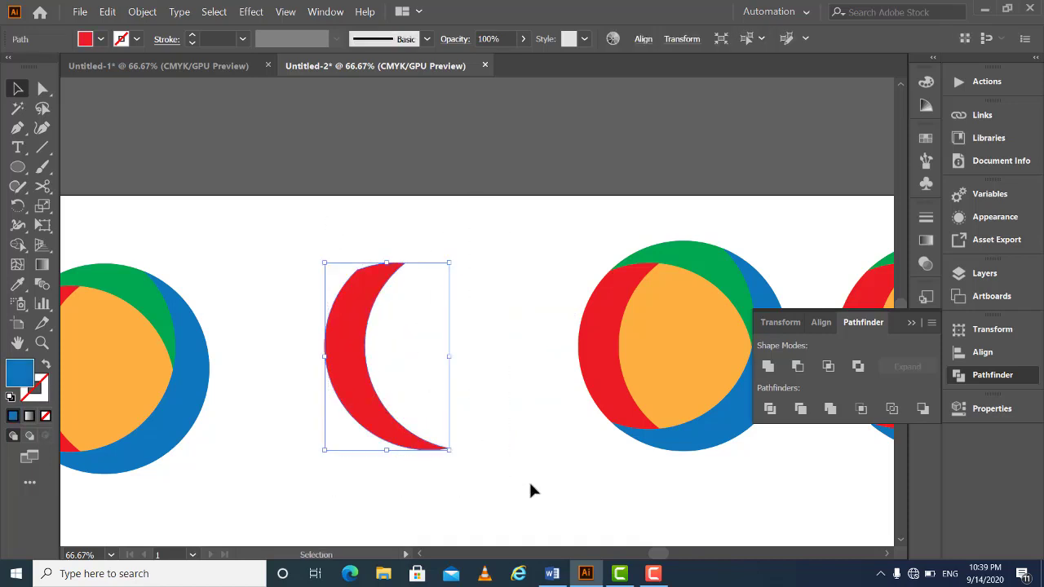
{"action": "left_click_drag", "start_coordinate": [330, 214], "coordinate": [480, 370]}
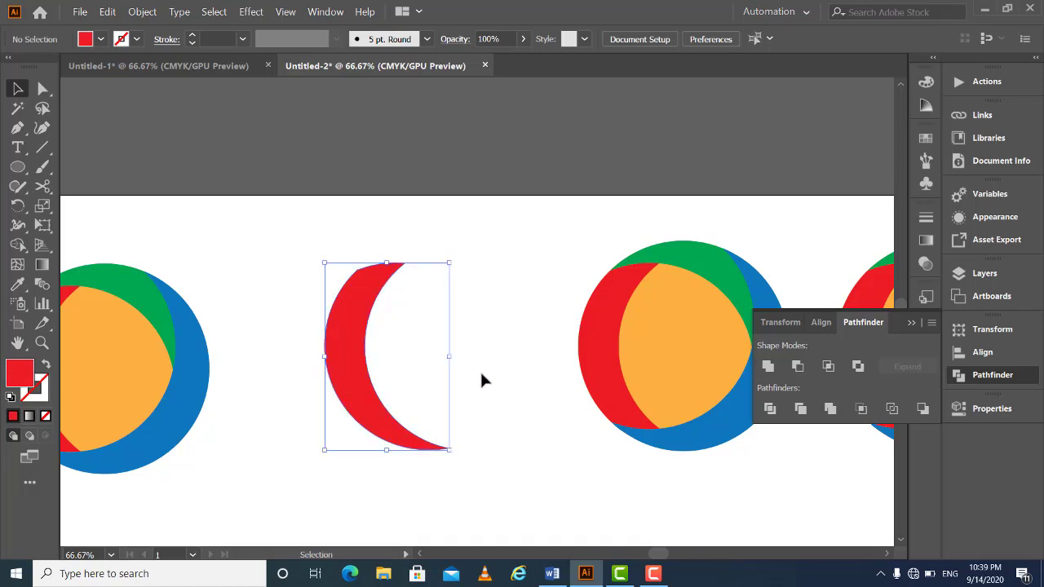
Delete the orange circle from the second copy, leaving its red, green and blue crescents
{"action": "key", "text": "space"}
{"action": "left_click_drag", "start_coordinate": [473, 296], "coordinate": [354, 319]}
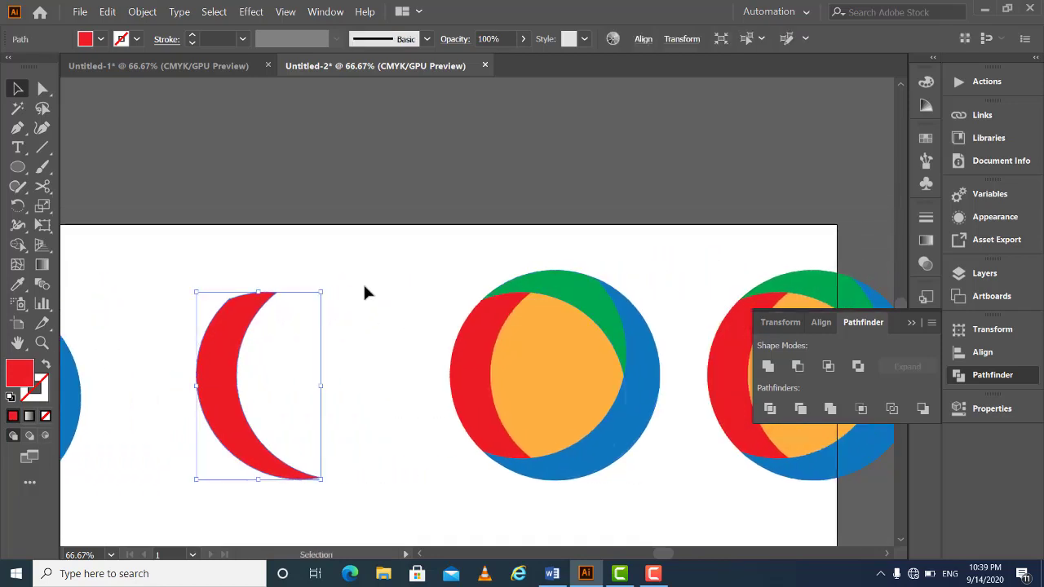
{"action": "left_click", "coordinate": [375, 292]}
{"action": "left_click", "coordinate": [550, 377]}
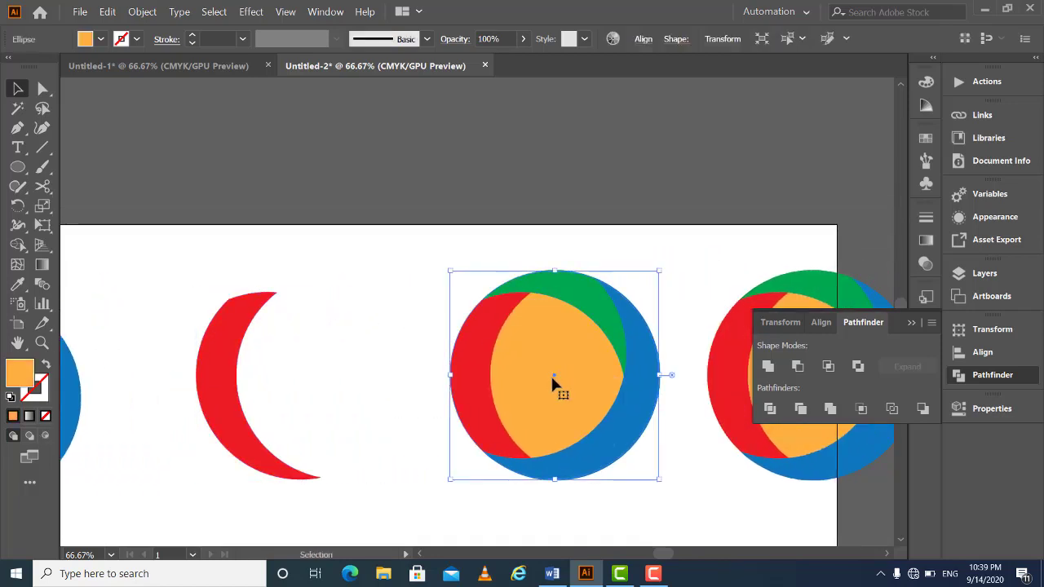
{"action": "key", "text": "Delete"}
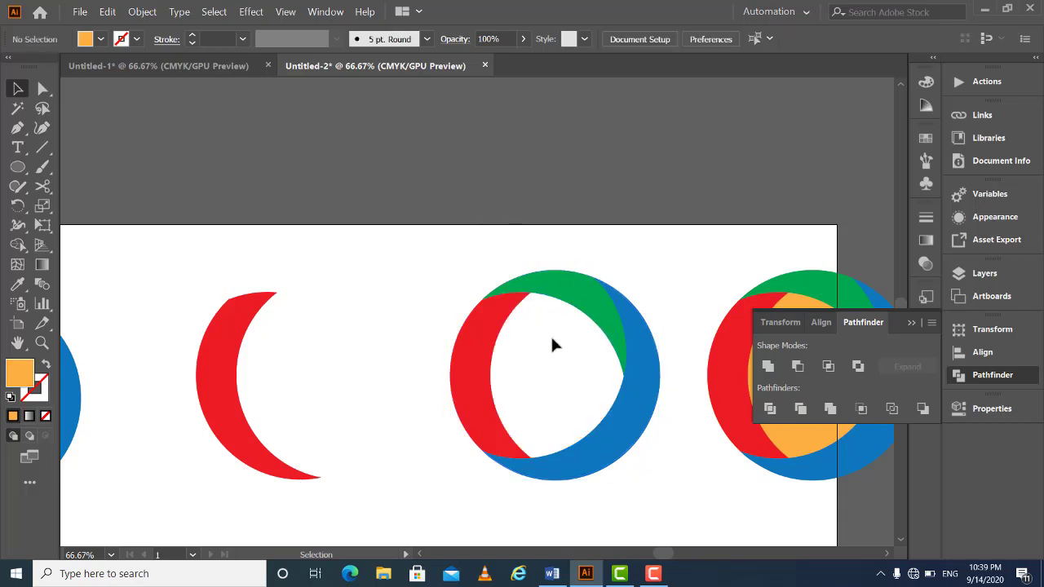
Subtract the blue crescent from the green crescent in the second copy using the Pathfinder's Minus Front
{"action": "left_click_drag", "start_coordinate": [587, 363], "coordinate": [646, 304]}
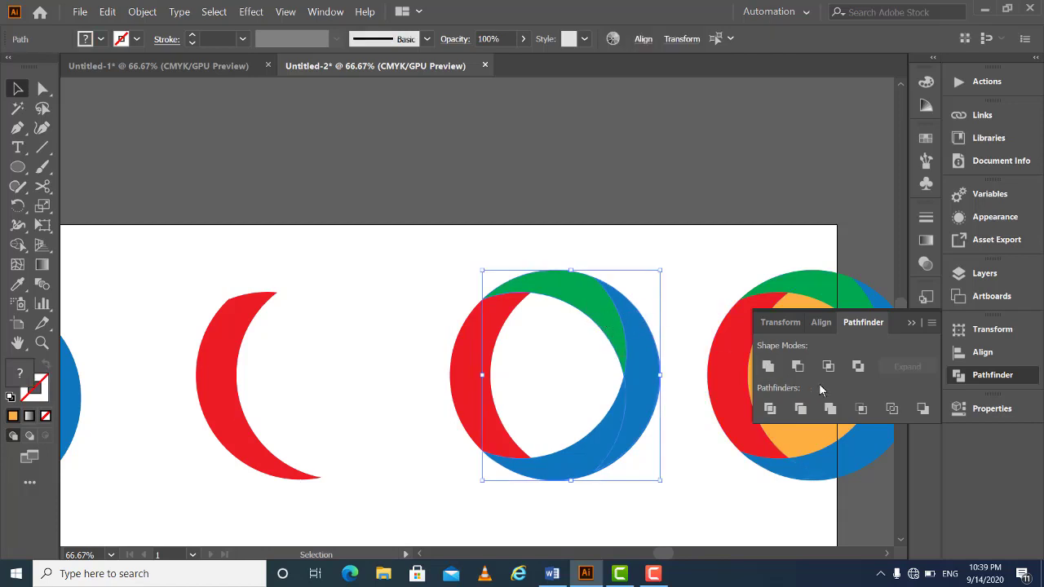
{"action": "left_click", "coordinate": [797, 367]}
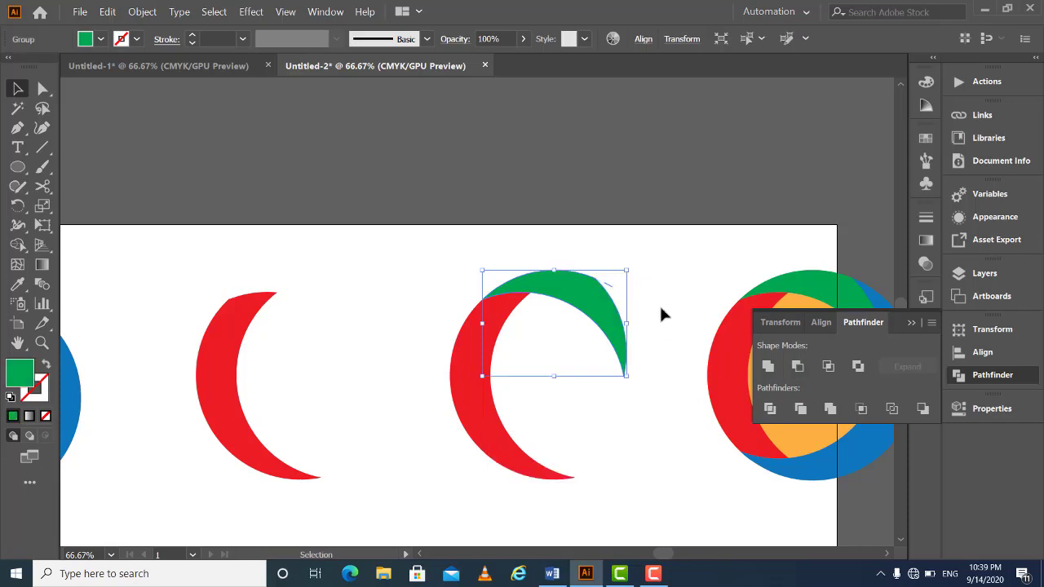
{"action": "left_click", "coordinate": [649, 248]}
Delete the red crescent from the second copy, leaving only the trimmed green crescent
{"action": "left_click", "coordinate": [610, 354]}
{"action": "left_click", "coordinate": [669, 252]}
{"action": "left_click", "coordinate": [489, 389]}
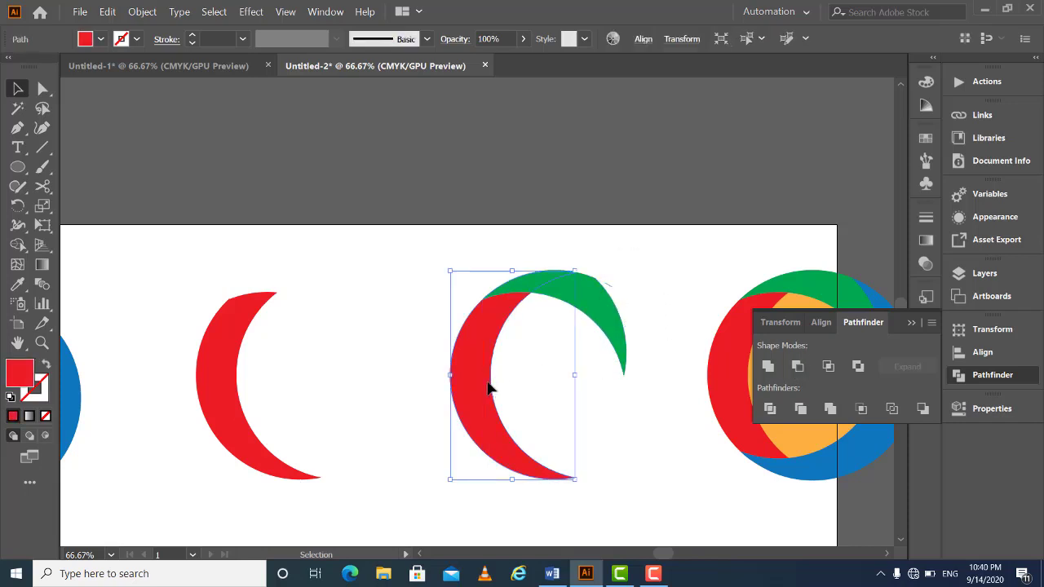
{"action": "key", "text": "Delete"}
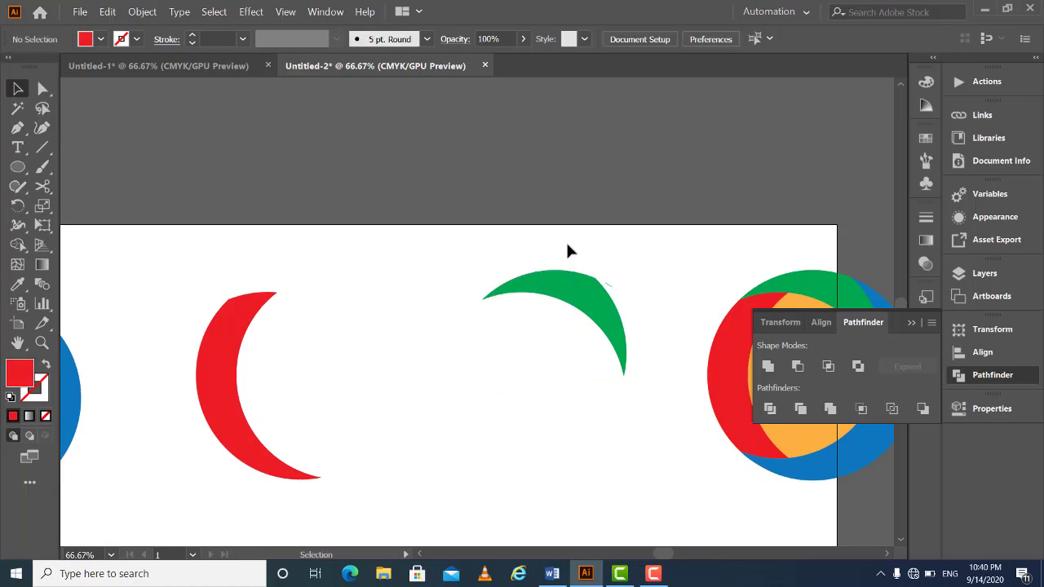
Ungroup the trimmed green crescent from the small stray sliver beside its outer edge
{"action": "key", "text": "ctrl+plus"}
{"action": "left_click_drag", "start_coordinate": [589, 226], "coordinate": [506, 272]}
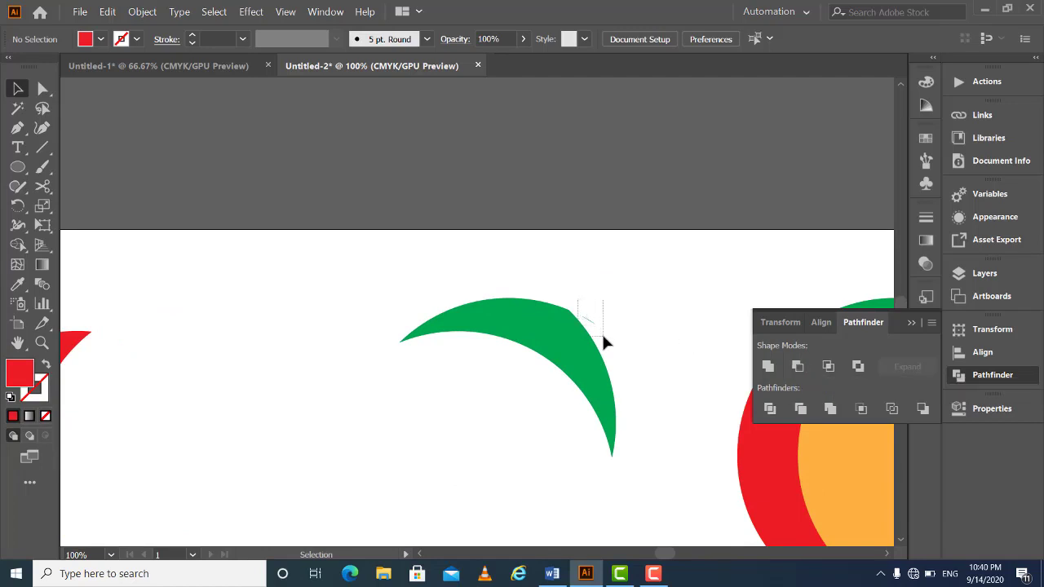
{"action": "left_click", "coordinate": [603, 337]}
{"action": "left_click", "coordinate": [611, 333]}
{"action": "left_click", "coordinate": [593, 328]}
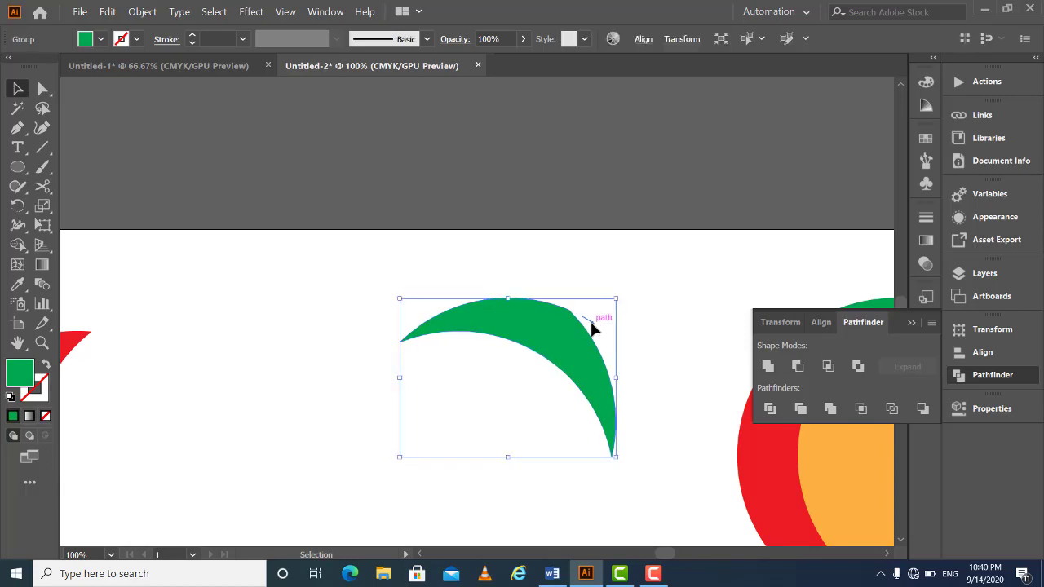
{"action": "key", "text": "ctrl+plus"}
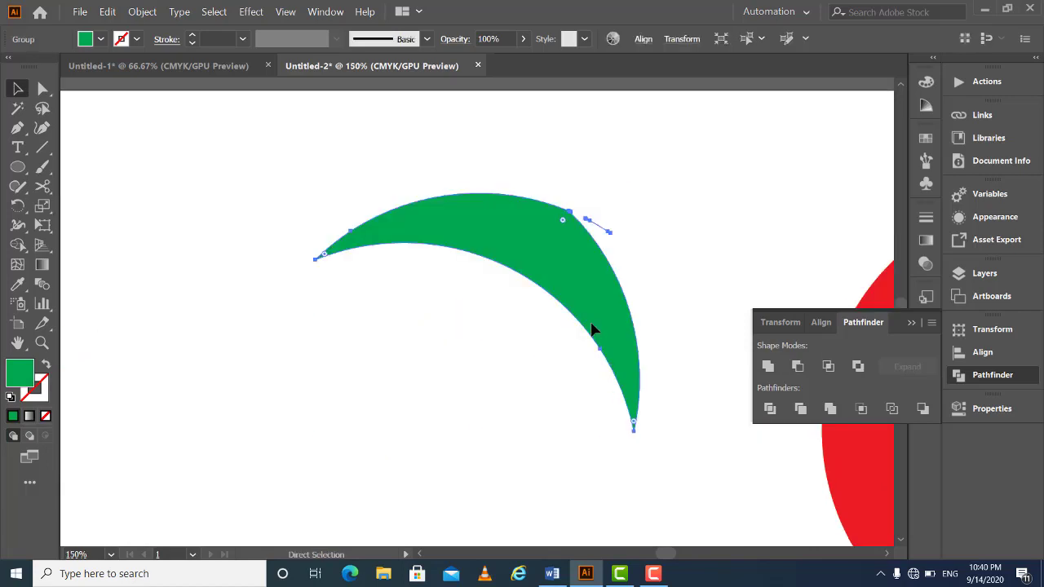
{"action": "right_click", "coordinate": [600, 303]}
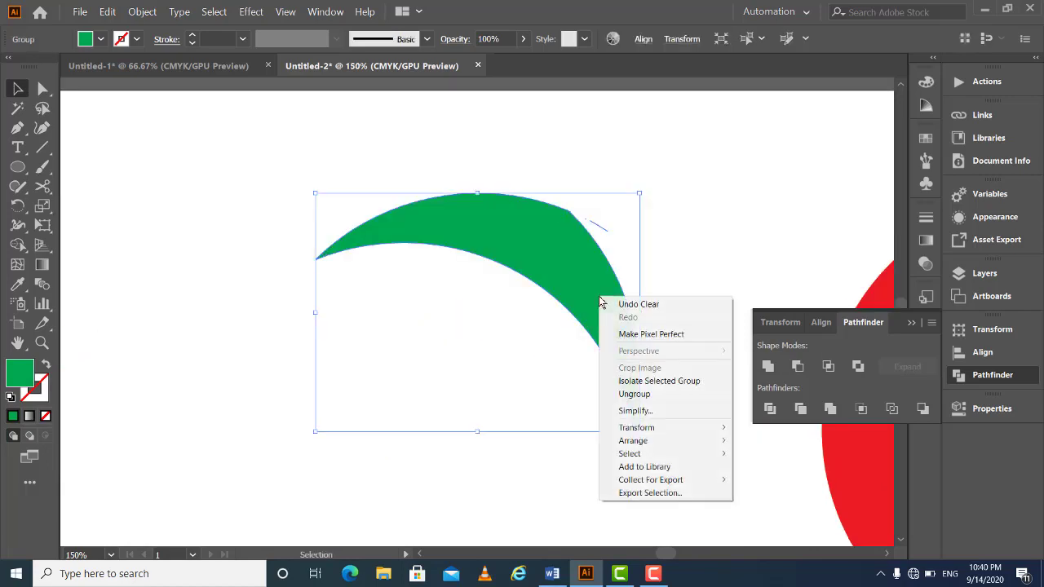
{"action": "left_click", "coordinate": [652, 395]}
{"action": "left_click", "coordinate": [507, 348]}
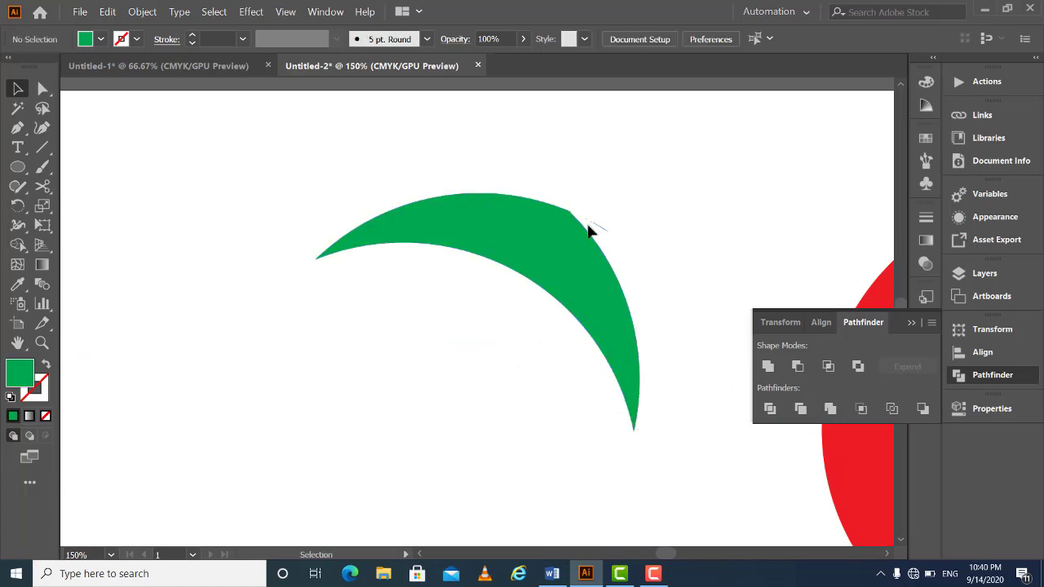
Delete the stray sliver next to the green crescent's outer edge
{"action": "left_click", "coordinate": [594, 224]}
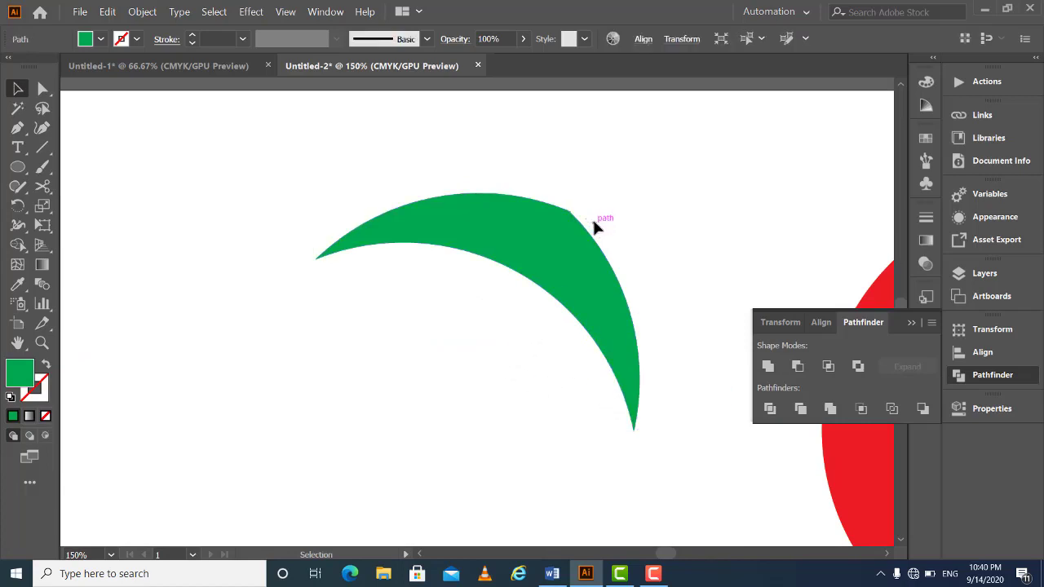
{"action": "key", "text": "Delete"}
{"action": "left_click", "coordinate": [564, 308]}
{"action": "left_click", "coordinate": [449, 385]}
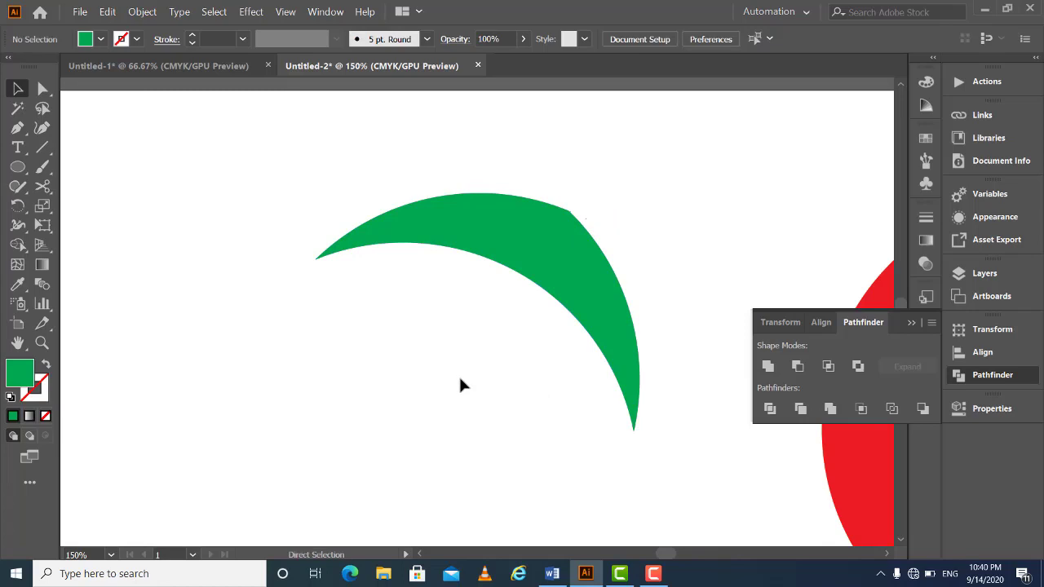
Move the trimmed green crescent onto the upper end of the trimmed red crescent so their edges meet
{"action": "key", "text": "ctrl+minus"}
{"action": "key", "text": "ctrl+minus"}
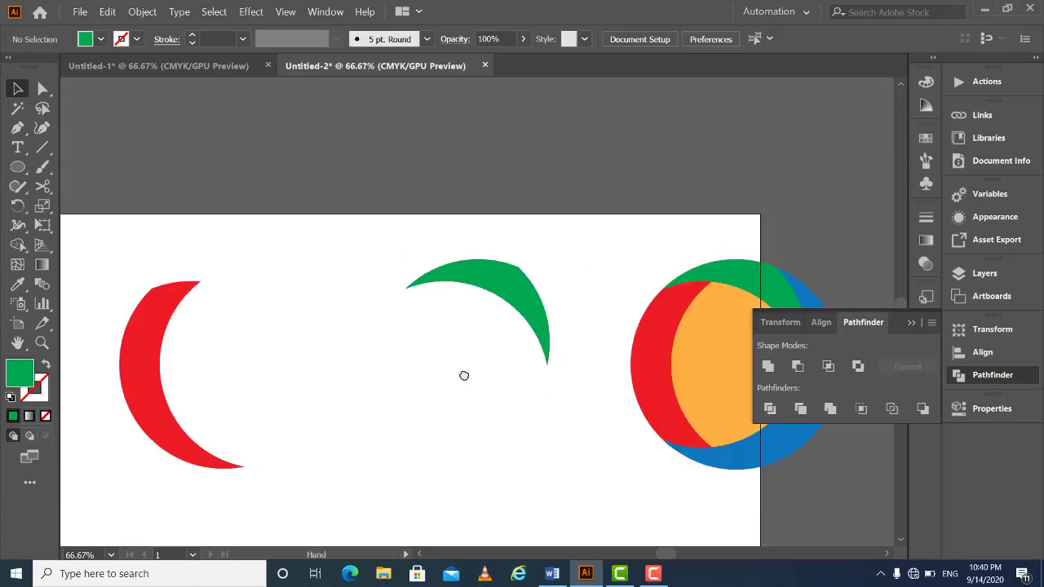
{"action": "left_click_drag", "start_coordinate": [463, 375], "coordinate": [472, 377]}
{"action": "left_click_drag", "start_coordinate": [510, 296], "coordinate": [266, 294]}
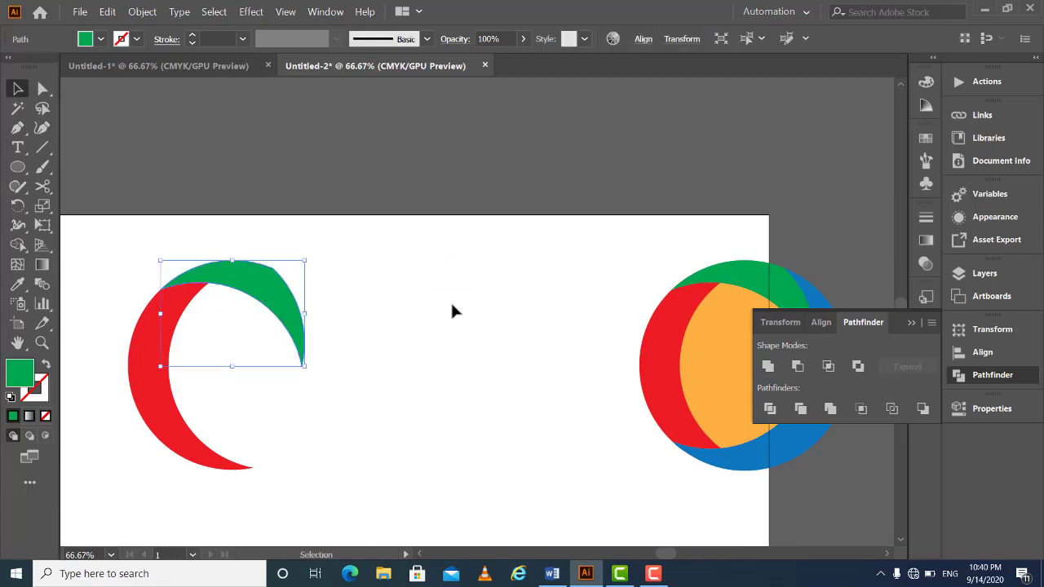
{"action": "left_click", "coordinate": [450, 300]}
Move the third full copy closer to the joined red and green crescents and delete its orange circle
{"action": "left_click", "coordinate": [760, 459]}
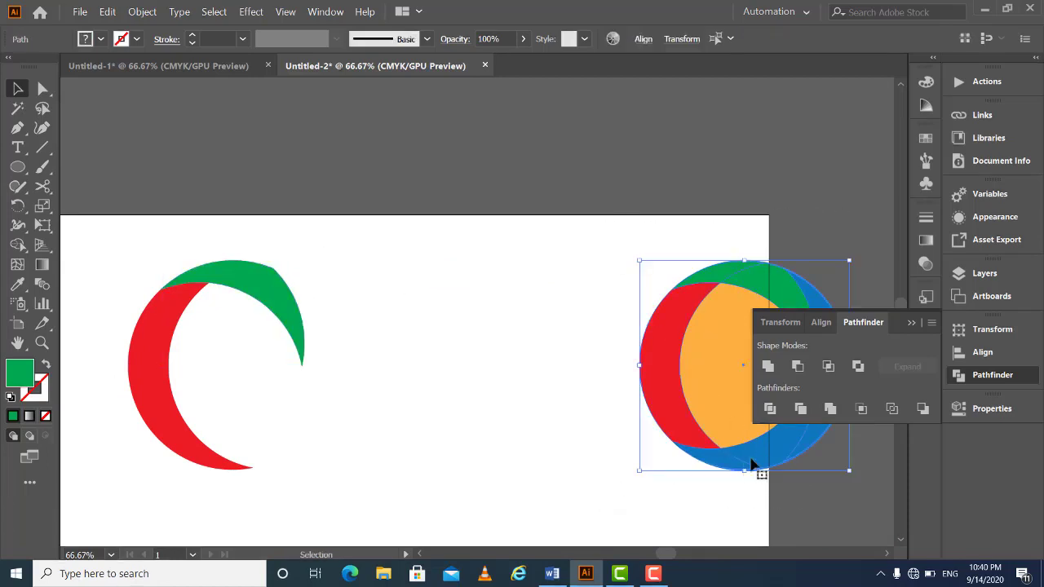
{"action": "left_click_drag", "start_coordinate": [760, 459], "coordinate": [576, 461]}
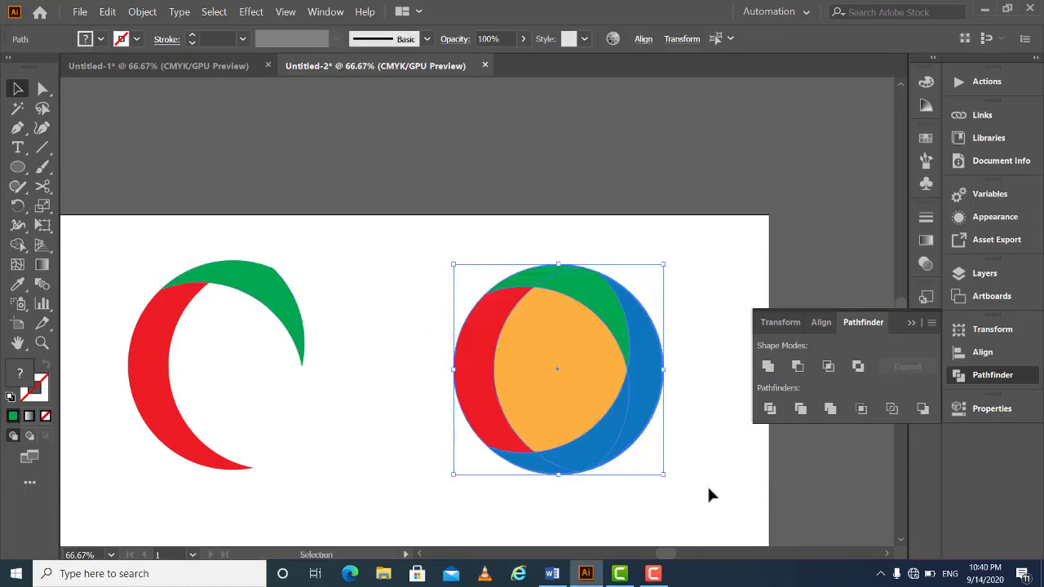
{"action": "left_click", "coordinate": [707, 484]}
{"action": "left_click", "coordinate": [565, 365]}
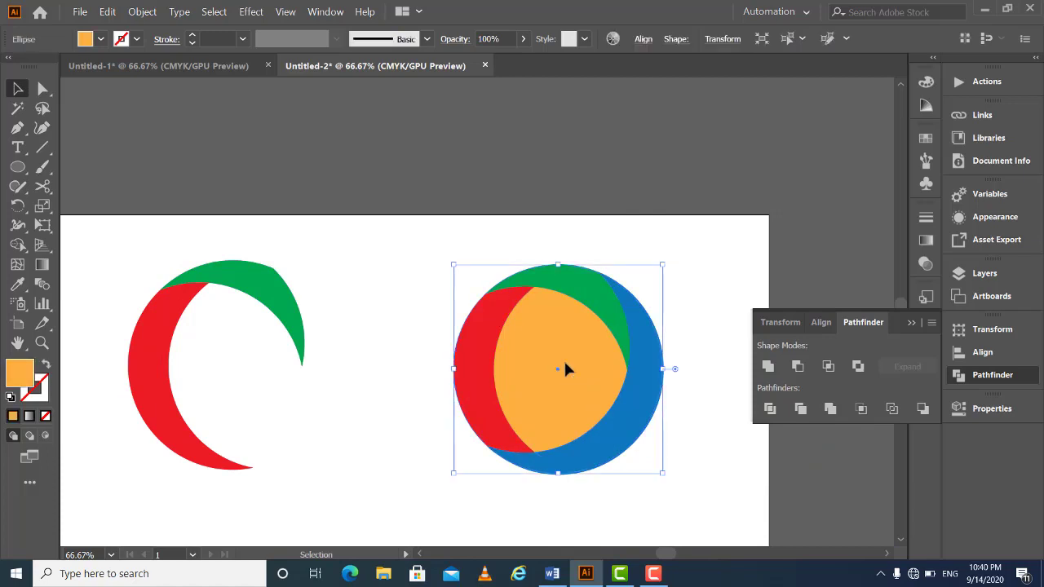
{"action": "key", "text": "Delete"}
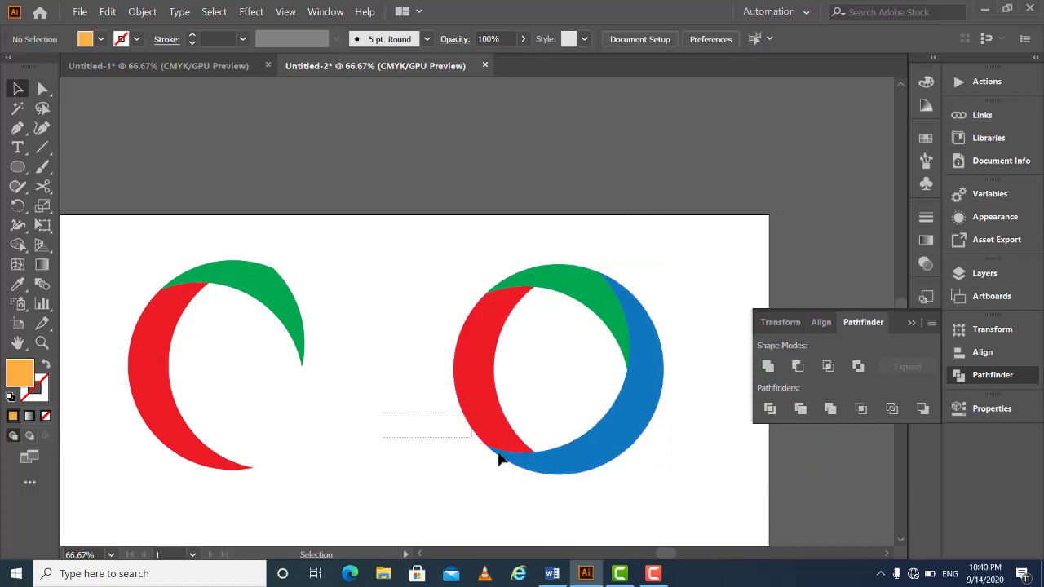
{"action": "left_click_drag", "start_coordinate": [500, 459], "coordinate": [540, 478]}
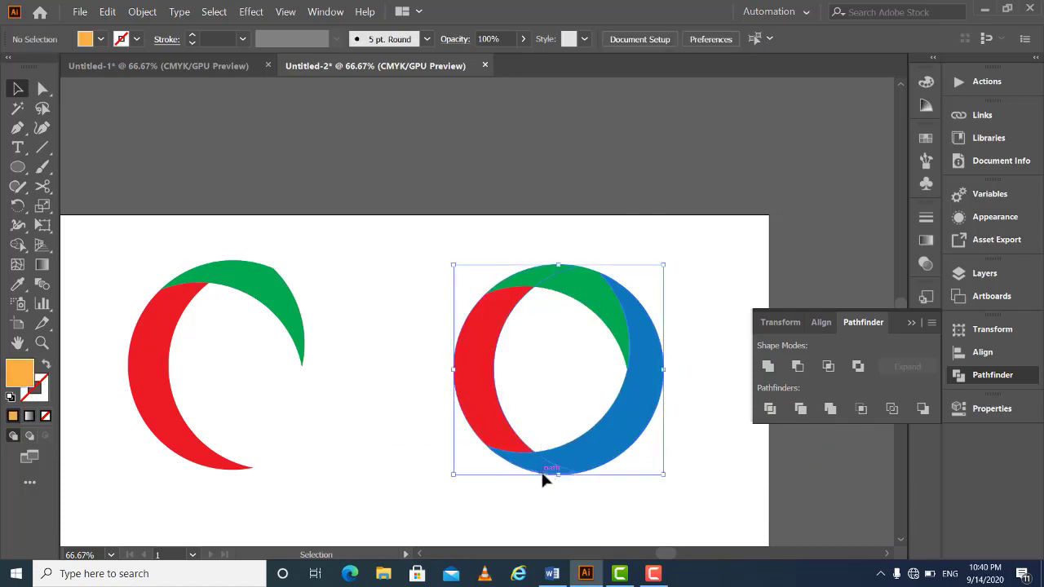
{"action": "left_click", "coordinate": [797, 367]}
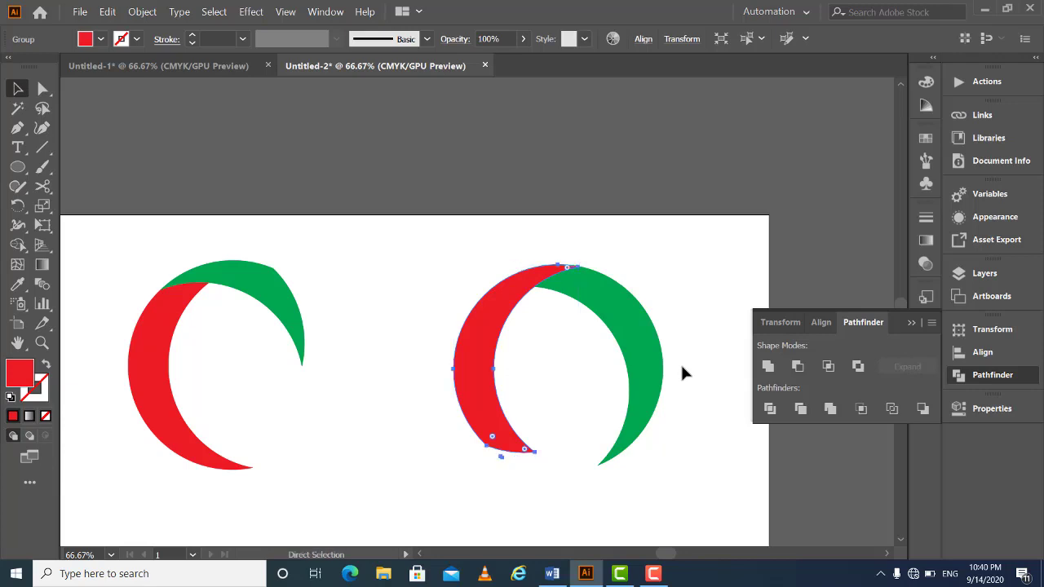
{"action": "key", "text": "ctrl+z"}
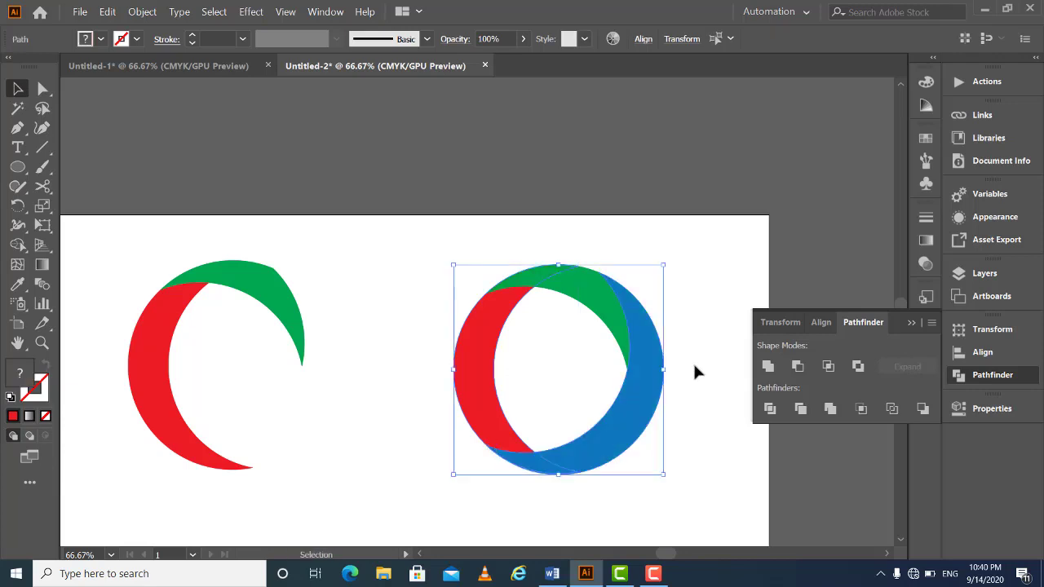
{"action": "left_click", "coordinate": [698, 471]}
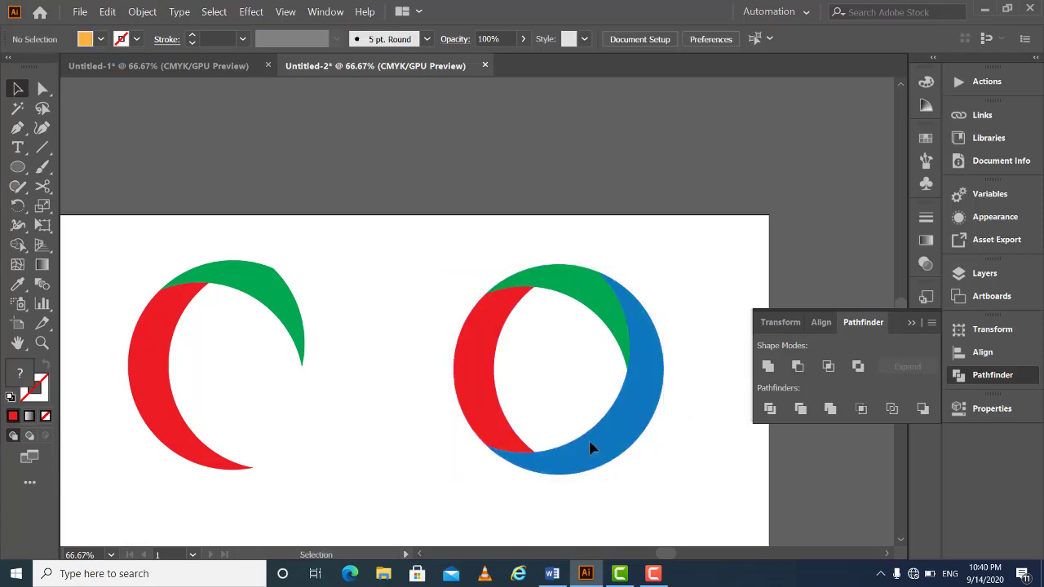
Bring the red crescent of the third copy to the front of the stacking order
{"action": "left_click", "coordinate": [475, 371]}
{"action": "right_click", "coordinate": [476, 370]}
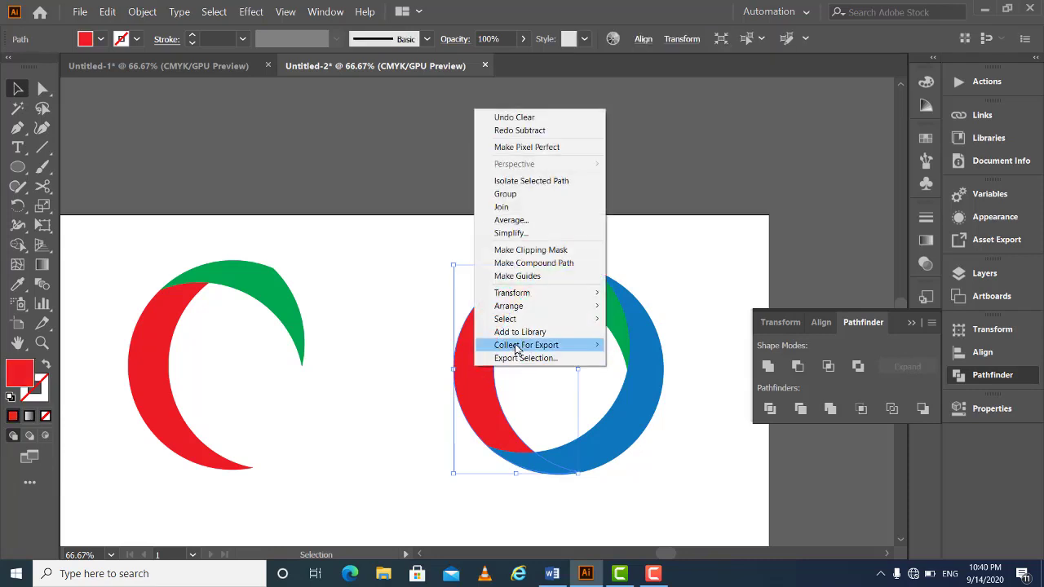
{"action": "mouse_move", "coordinate": [524, 316]}
{"action": "left_click", "coordinate": [636, 309]}
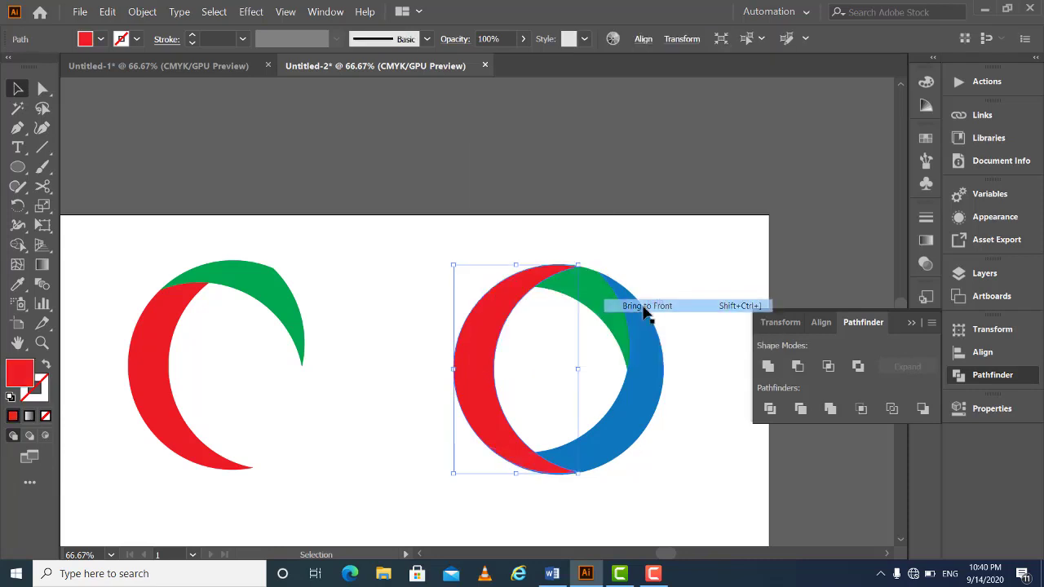
{"action": "left_click", "coordinate": [656, 487]}
Subtract the red crescent from the blue crescent in the third copy using the Pathfinder's Minus Front
{"action": "left_click_drag", "start_coordinate": [555, 400], "coordinate": [568, 486]}
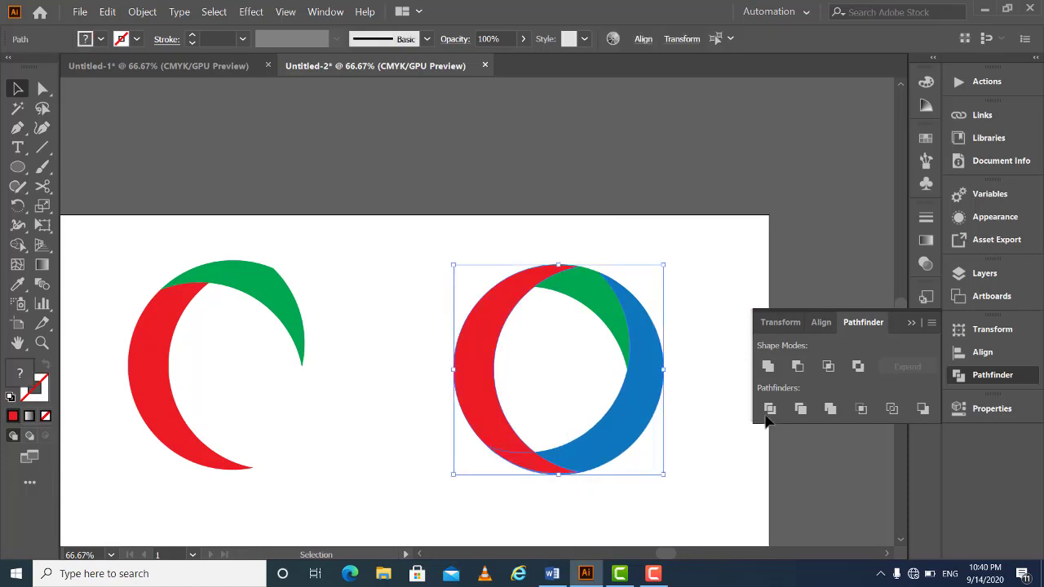
{"action": "left_click", "coordinate": [799, 367]}
{"action": "left_click", "coordinate": [695, 486]}
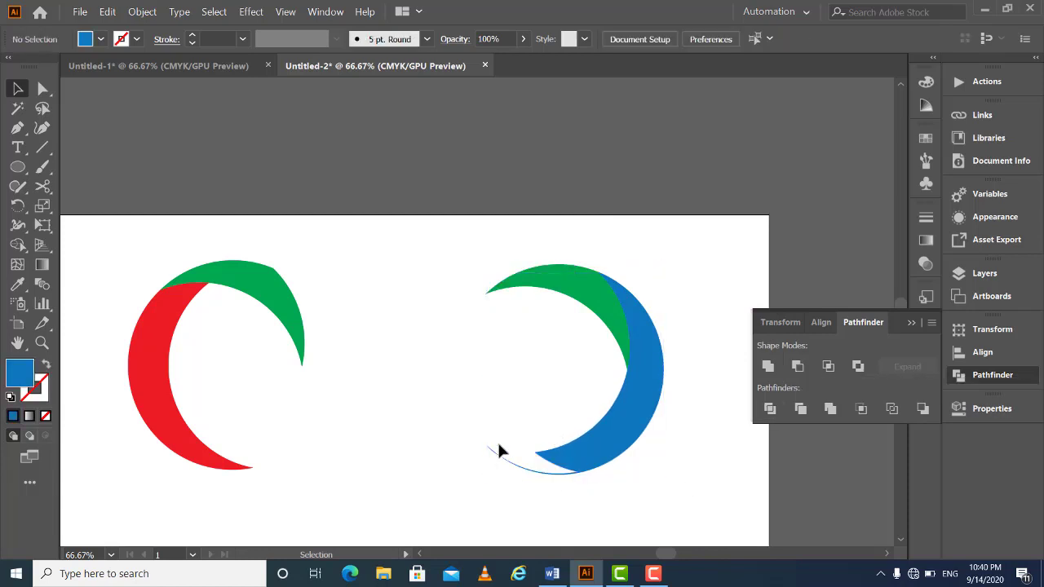
Delete the third copy's green crescent and trim away the thin arc trailing from the blue crescent's lower end
{"action": "left_click_drag", "start_coordinate": [503, 487], "coordinate": [596, 495]}
{"action": "left_click", "coordinate": [606, 489]}
{"action": "scroll", "coordinate": [606, 488], "scroll_direction": "up", "scroll_amount": 4}
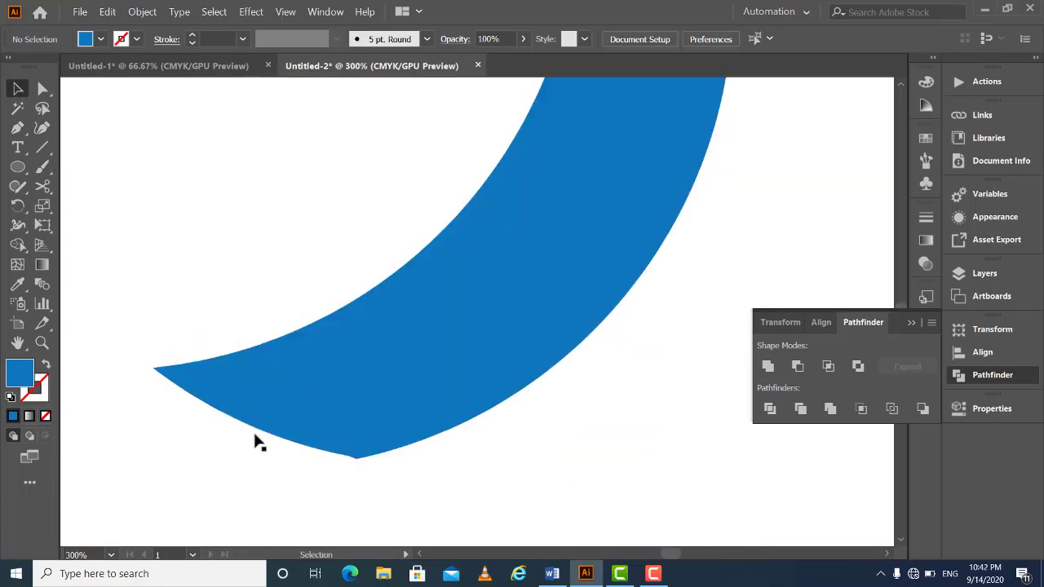
{"action": "left_click_drag", "start_coordinate": [219, 429], "coordinate": [523, 497]}
{"action": "key", "text": "Delete"}
{"action": "key", "text": "a"}
{"action": "key", "text": "ctrl+minus"}
{"action": "key", "text": "ctrl+minus"}
{"action": "key", "text": "v"}
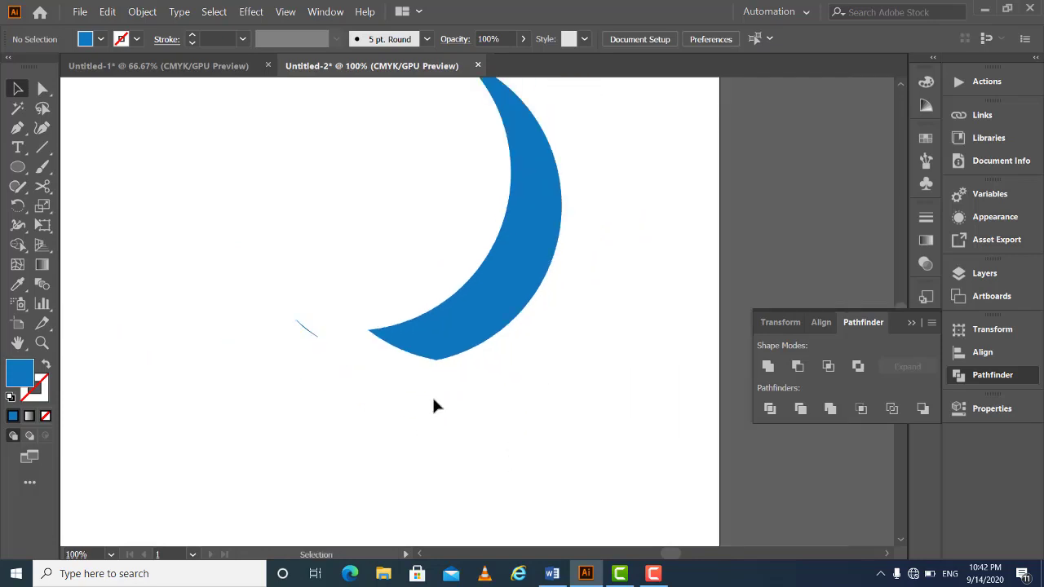
Ungroup the blue crescent from the leftover sliver near its lower tip
{"action": "left_click_drag", "start_coordinate": [341, 384], "coordinate": [341, 387]}
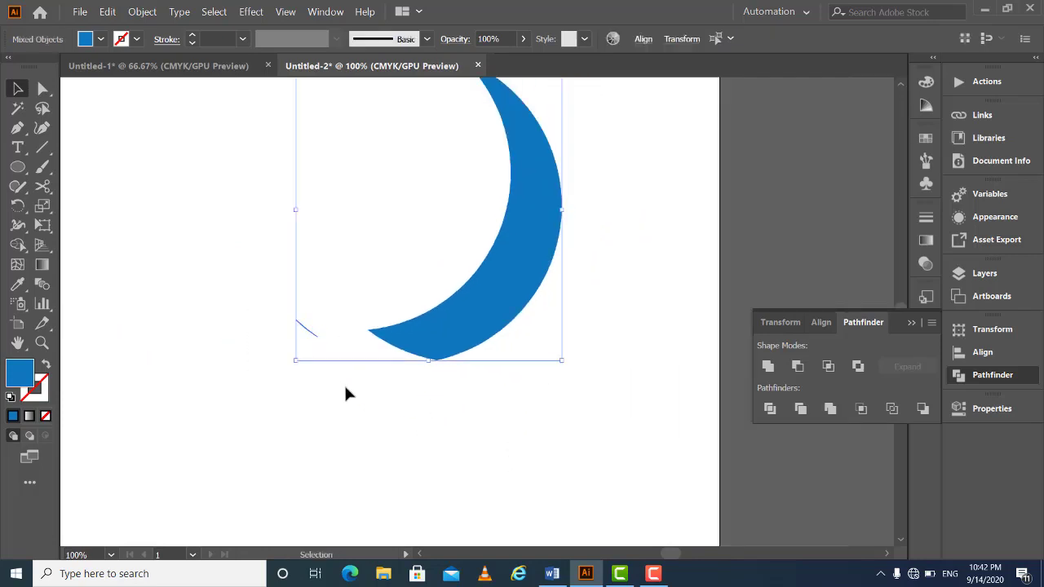
{"action": "left_click", "coordinate": [403, 396]}
{"action": "left_click", "coordinate": [451, 311]}
{"action": "right_click", "coordinate": [451, 311]}
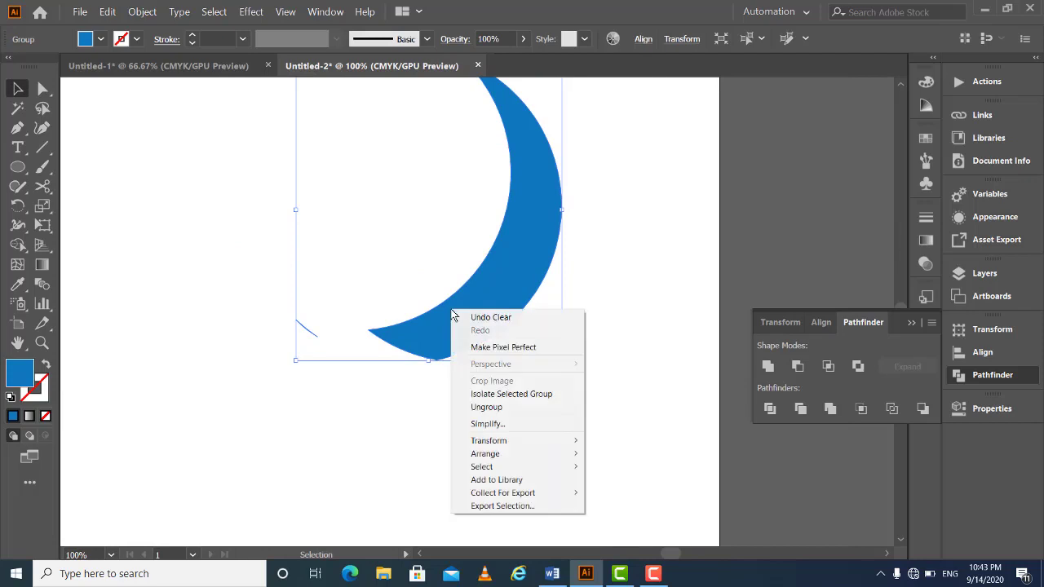
{"action": "left_click", "coordinate": [489, 407]}
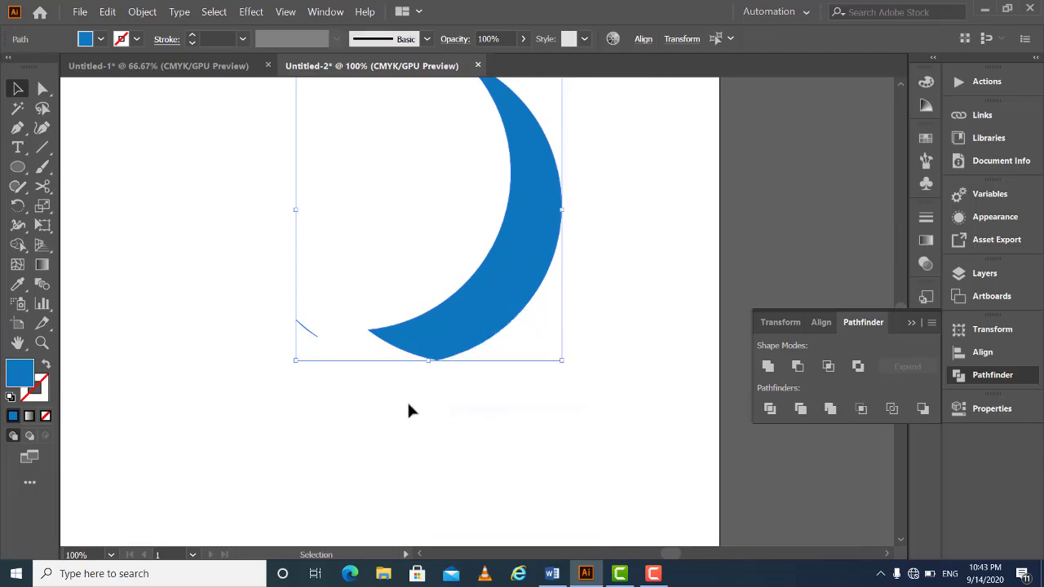
Delete the leftover blue sliver beside the blue crescent's lower tip
{"action": "left_click", "coordinate": [407, 411]}
{"action": "left_click_drag", "start_coordinate": [235, 302], "coordinate": [343, 369]}
{"action": "key", "text": "Delete"}
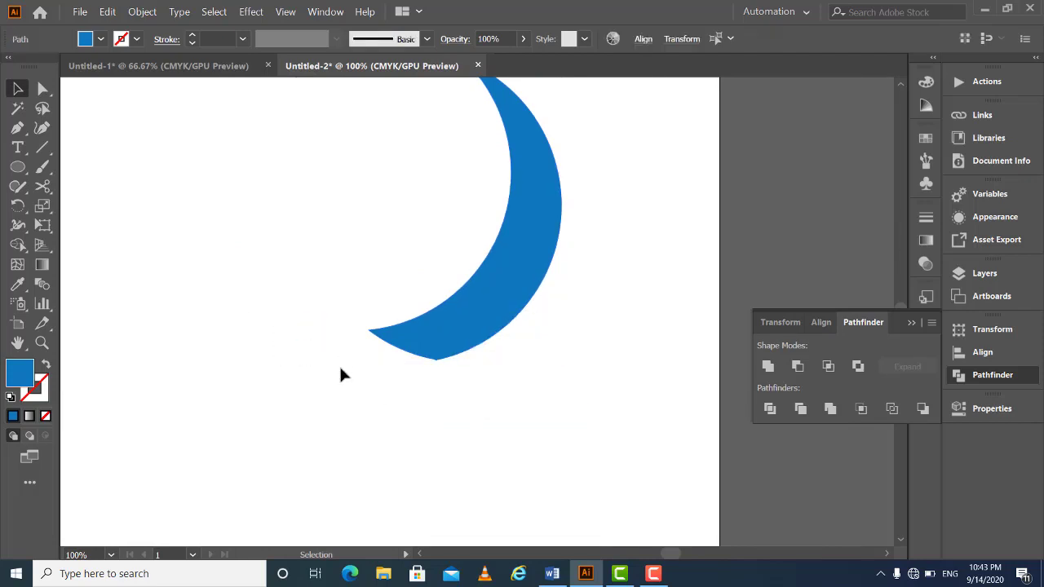
Move the trimmed blue crescent against the red and green crescents to close the ring, leaving a thin gap
{"action": "key", "text": "ctrl+minus"}
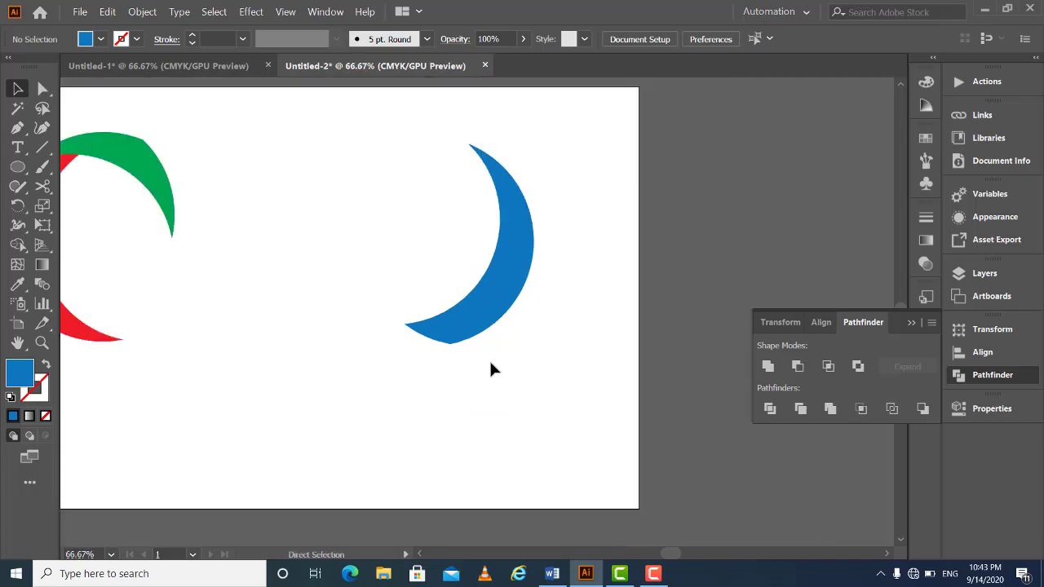
{"action": "left_click_drag", "start_coordinate": [605, 374], "coordinate": [280, 370]}
{"action": "left_click", "coordinate": [403, 352]}
{"action": "scroll", "coordinate": [410, 335], "scroll_direction": "left", "scroll_amount": 3}
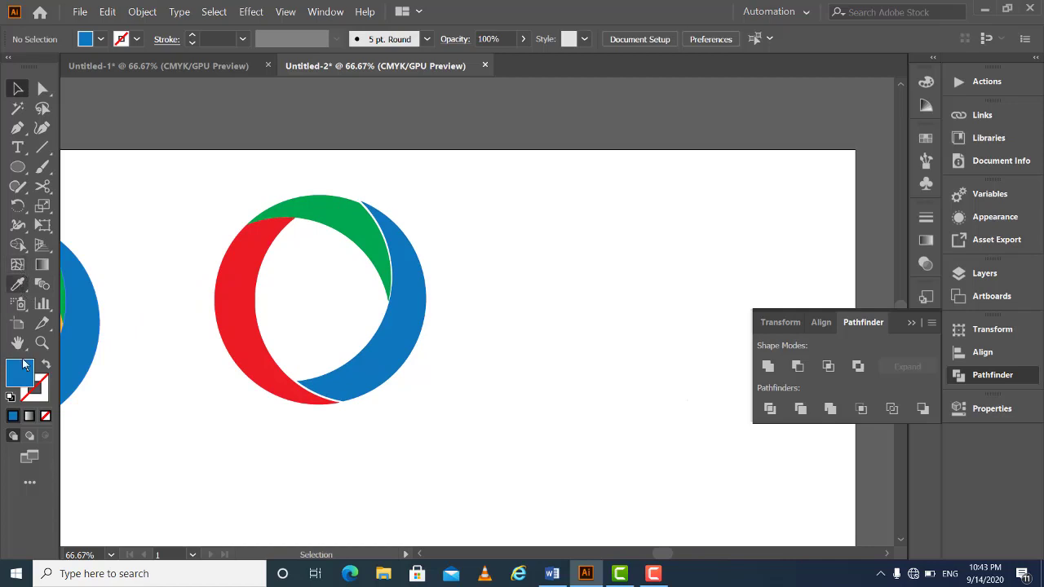
Examine up close the joints and gaps between the red, green and blue crescents of the assembled ring
{"action": "left_click", "coordinate": [42, 342]}
{"action": "left_click", "coordinate": [186, 187]}
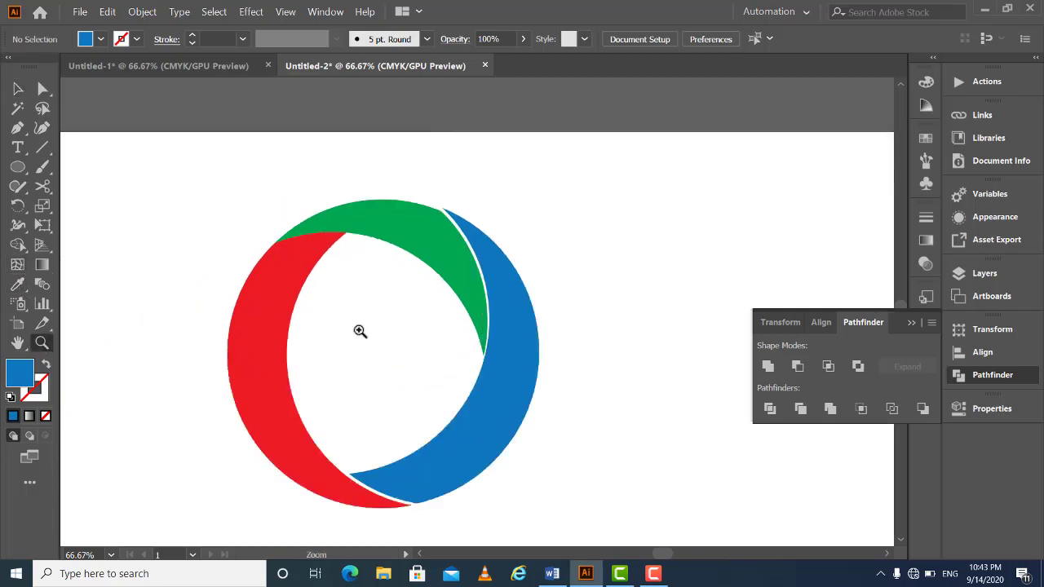
{"action": "left_click", "coordinate": [359, 331]}
{"action": "left_click", "coordinate": [341, 296], "text": "alt"}
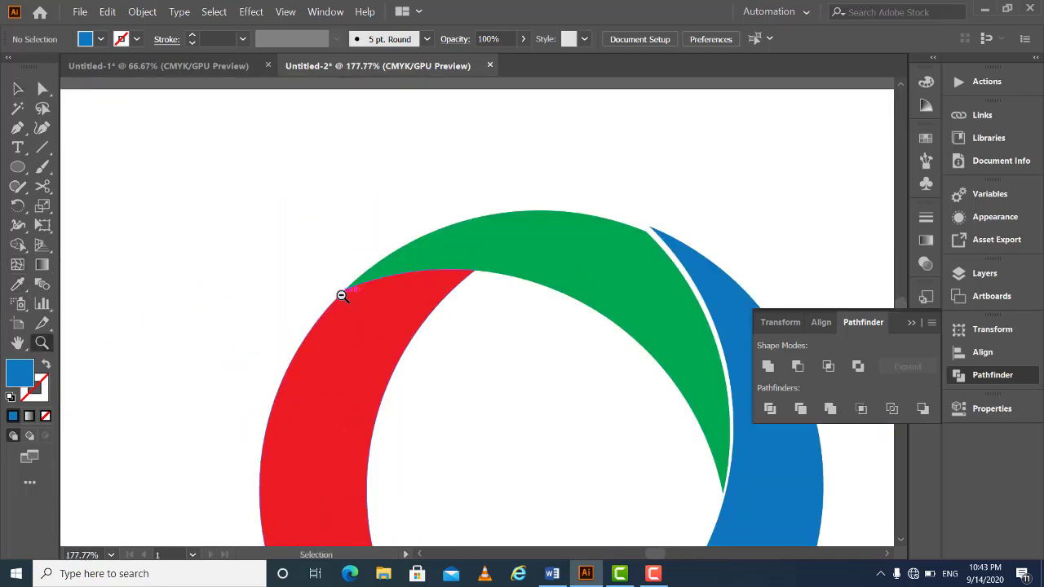
Move the blue crescent closer to the green and red crescents to narrow the gaps, and collapse the Pathfinder options
{"action": "left_click", "coordinate": [342, 296], "text": "alt"}
{"action": "left_click_drag", "start_coordinate": [454, 350], "coordinate": [362, 210]}
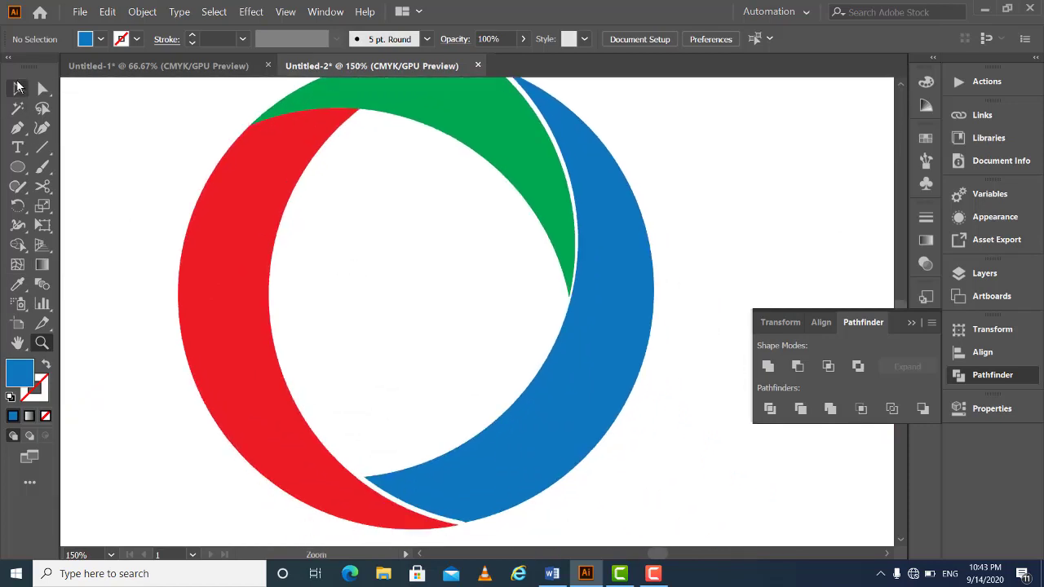
{"action": "left_click", "coordinate": [18, 88]}
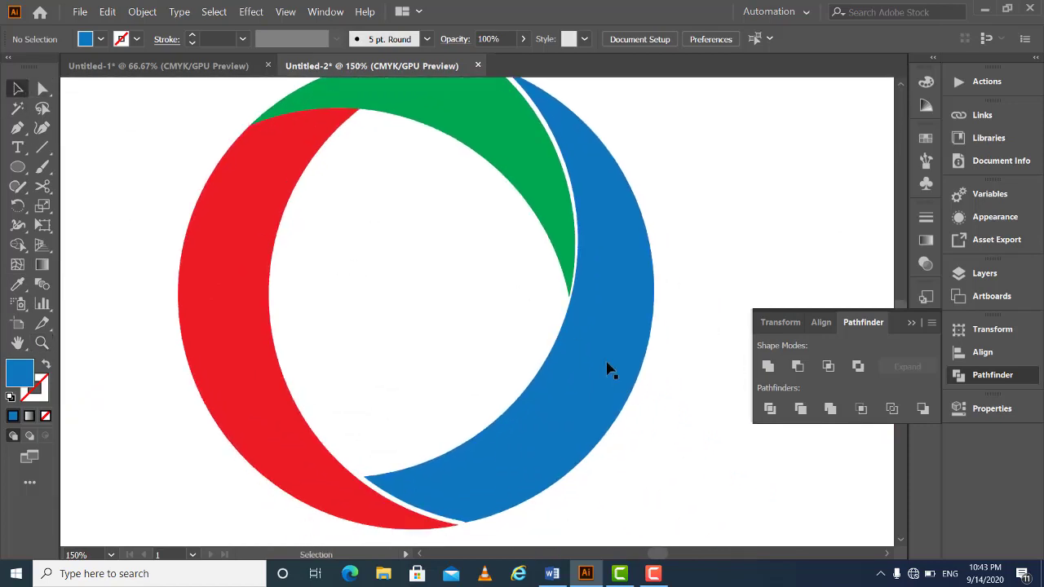
{"action": "left_click_drag", "start_coordinate": [608, 369], "coordinate": [597, 366]}
{"action": "left_click", "coordinate": [665, 197]}
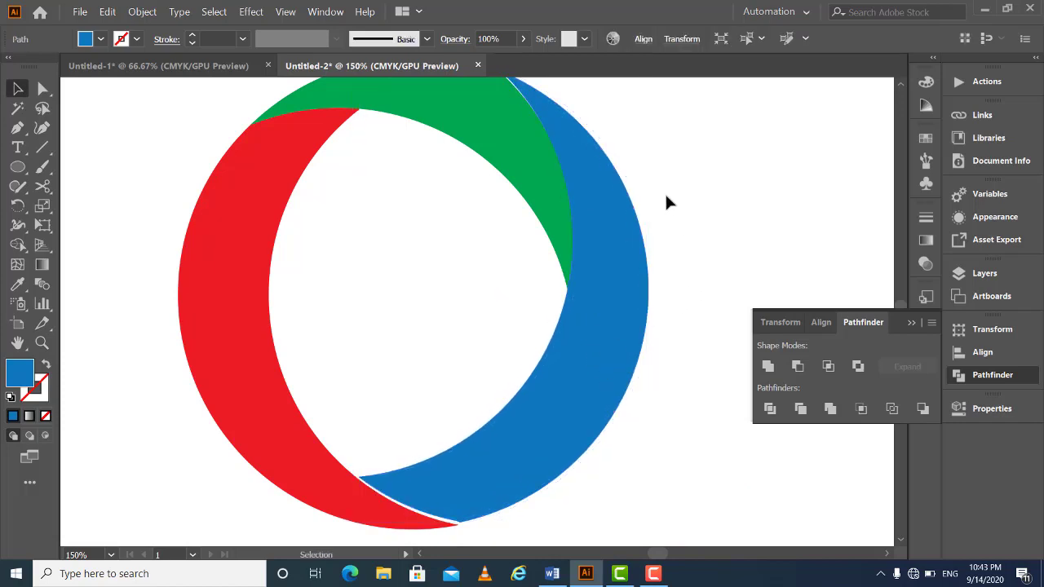
{"action": "left_click", "coordinate": [534, 242]}
{"action": "left_click", "coordinate": [710, 221]}
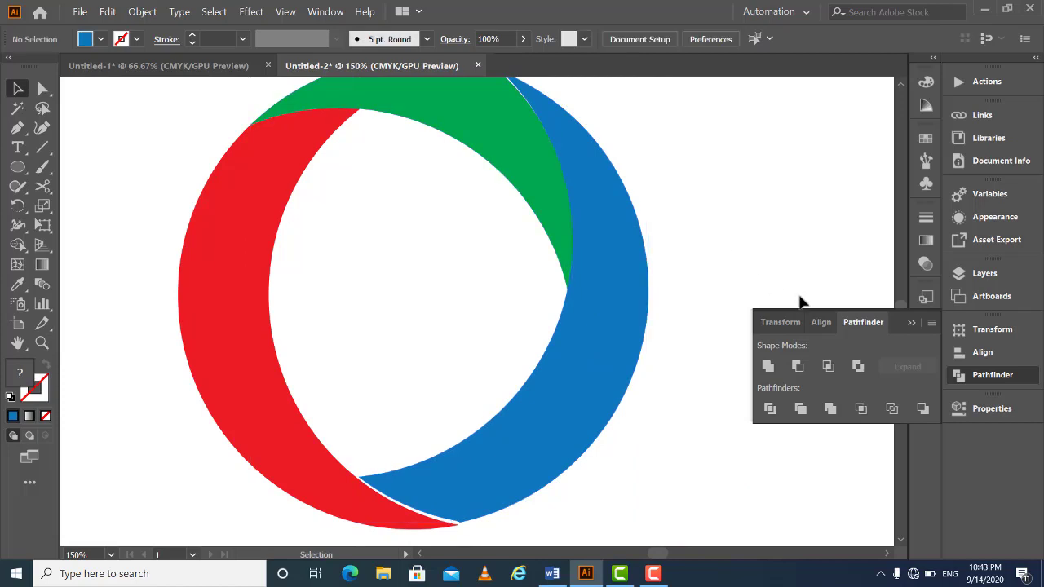
{"action": "left_click", "coordinate": [909, 323]}
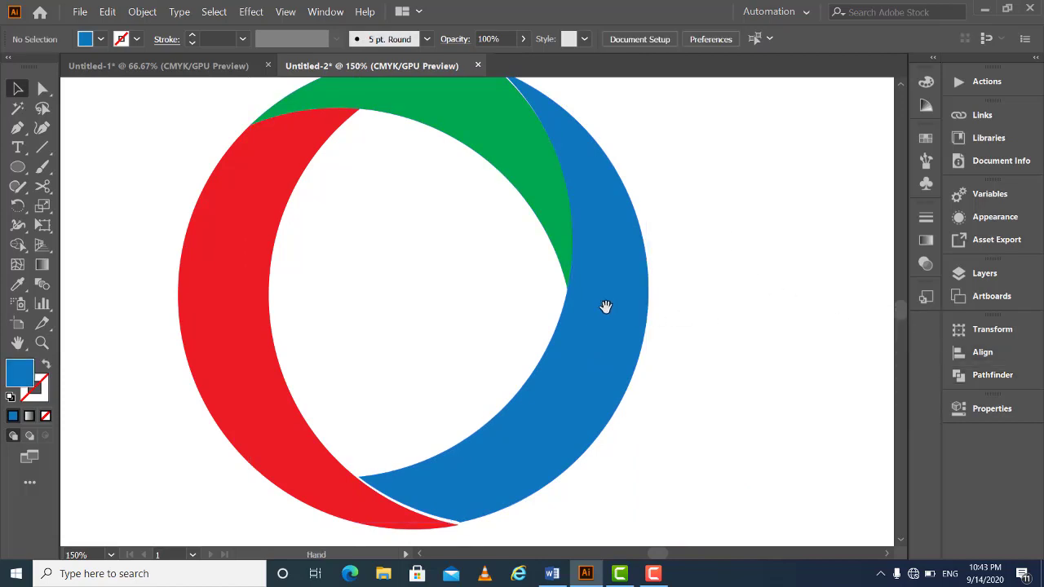
Shift the blue crescent further against the red and green crescents, covering the remaining white gaps
{"action": "left_click_drag", "start_coordinate": [606, 305], "coordinate": [659, 338]}
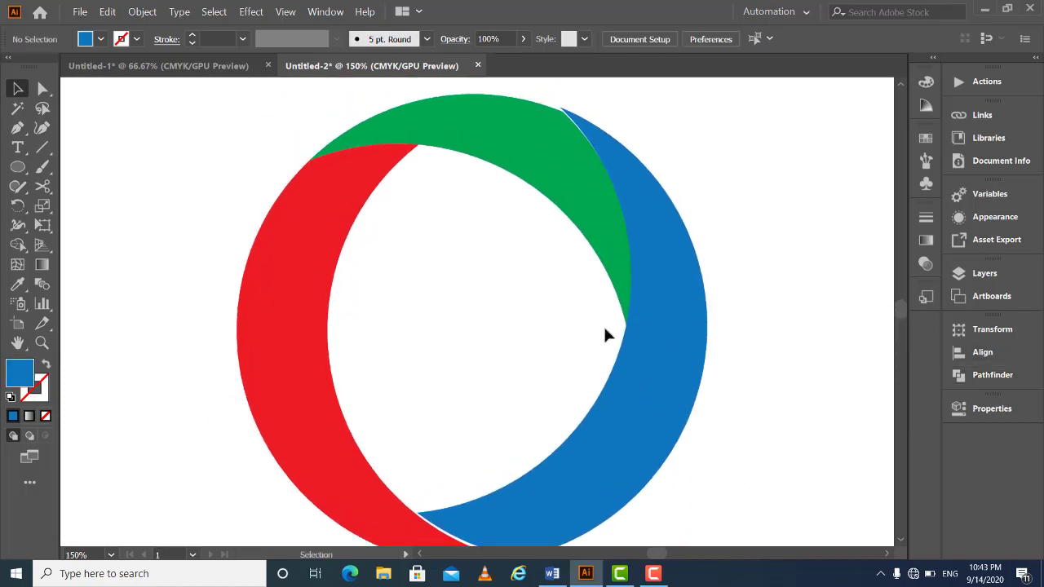
{"action": "scroll", "coordinate": [605, 334], "scroll_direction": "down", "scroll_amount": 3}
{"action": "left_click", "coordinate": [568, 379]}
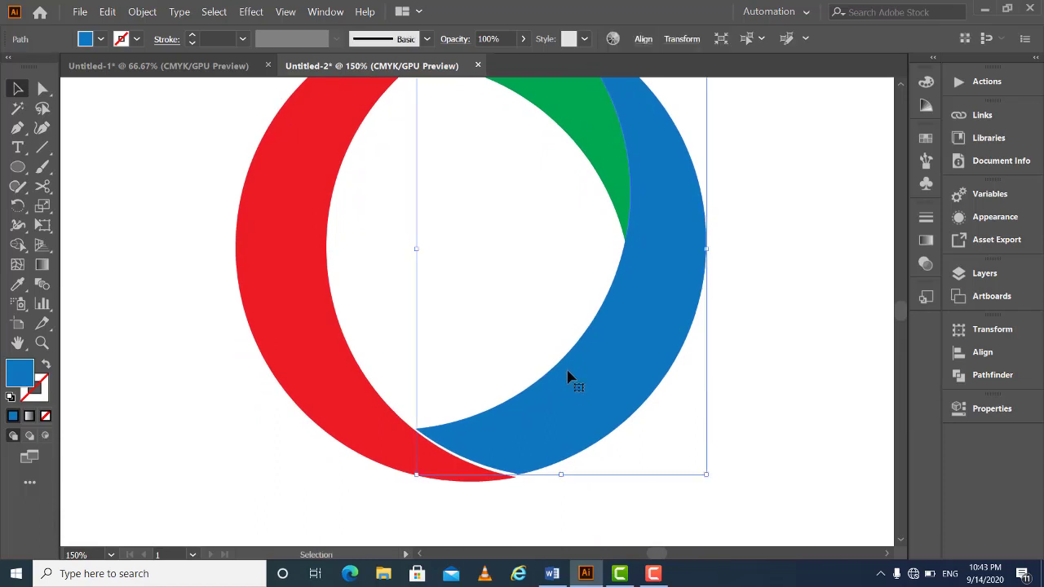
{"action": "left_click_drag", "start_coordinate": [611, 384], "coordinate": [616, 393]}
{"action": "left_click_drag", "start_coordinate": [624, 294], "coordinate": [629, 413]}
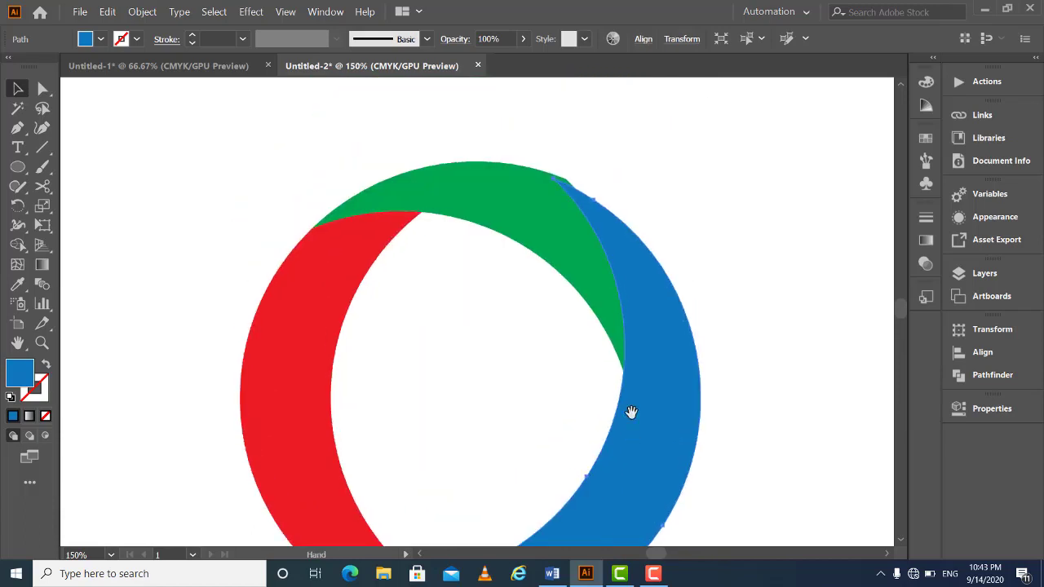
{"action": "left_click_drag", "start_coordinate": [637, 336], "coordinate": [639, 293]}
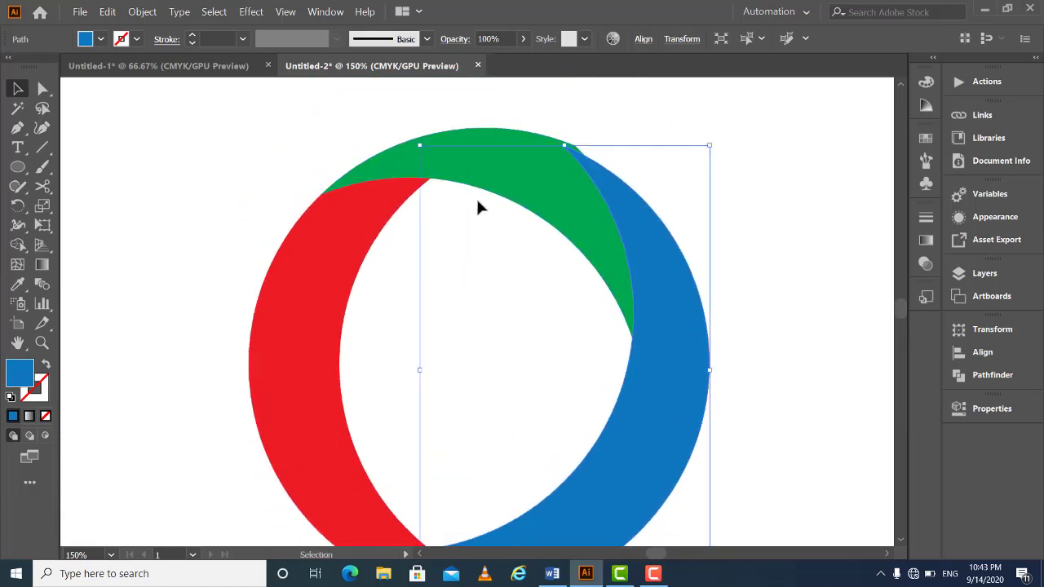
{"action": "left_click", "coordinate": [257, 192]}
{"action": "left_click_drag", "start_coordinate": [464, 172], "coordinate": [471, 145]}
{"action": "key", "text": "a"}
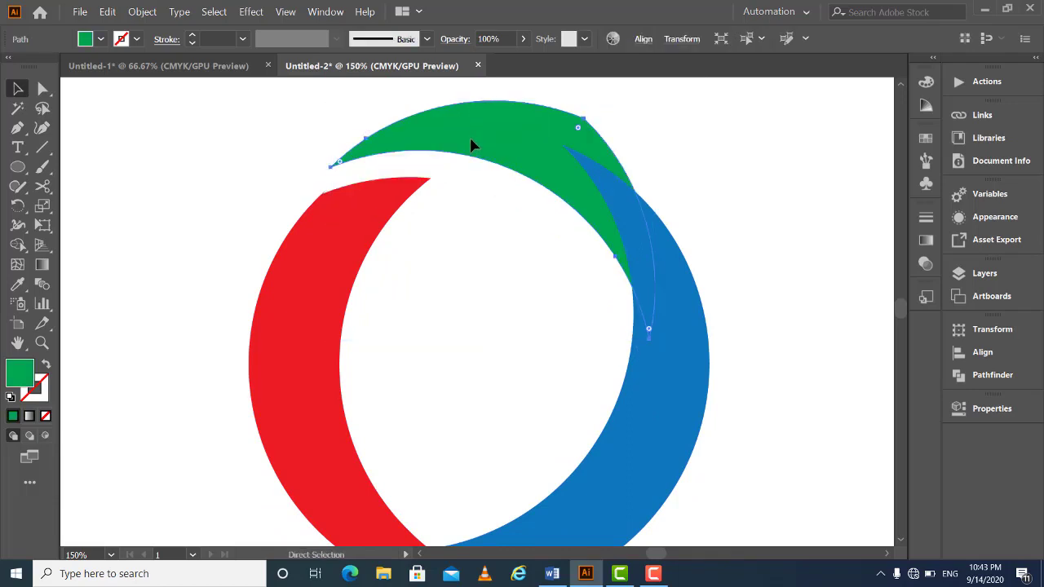
{"action": "key", "text": "ctrl+z"}
{"action": "left_click", "coordinate": [747, 241]}
Adjust the blue crescent's position so its upper tip meets the green crescent's outer corner flush
{"action": "left_click_drag", "start_coordinate": [678, 326], "coordinate": [628, 313]}
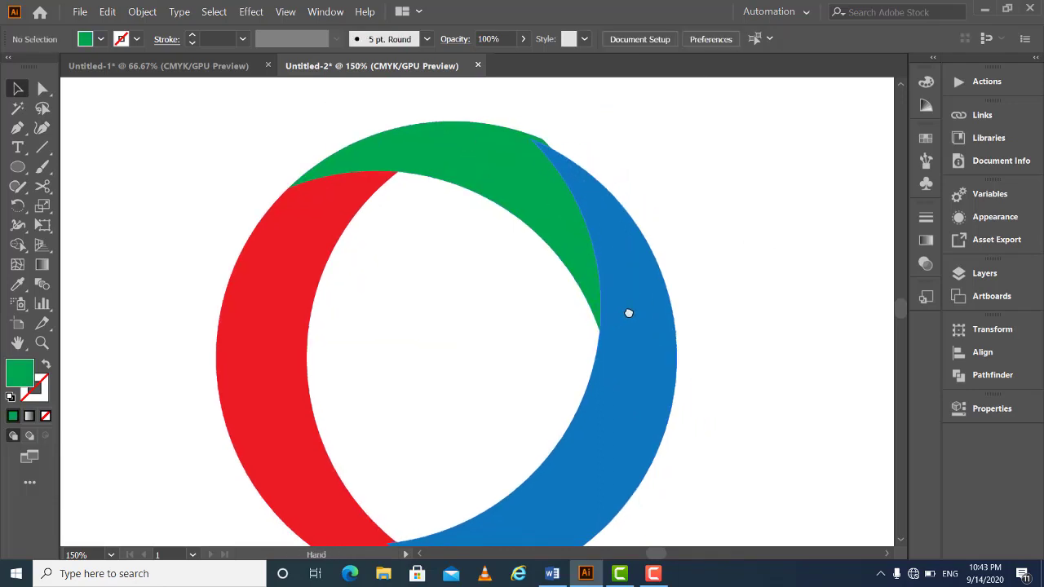
{"action": "left_click", "coordinate": [641, 317]}
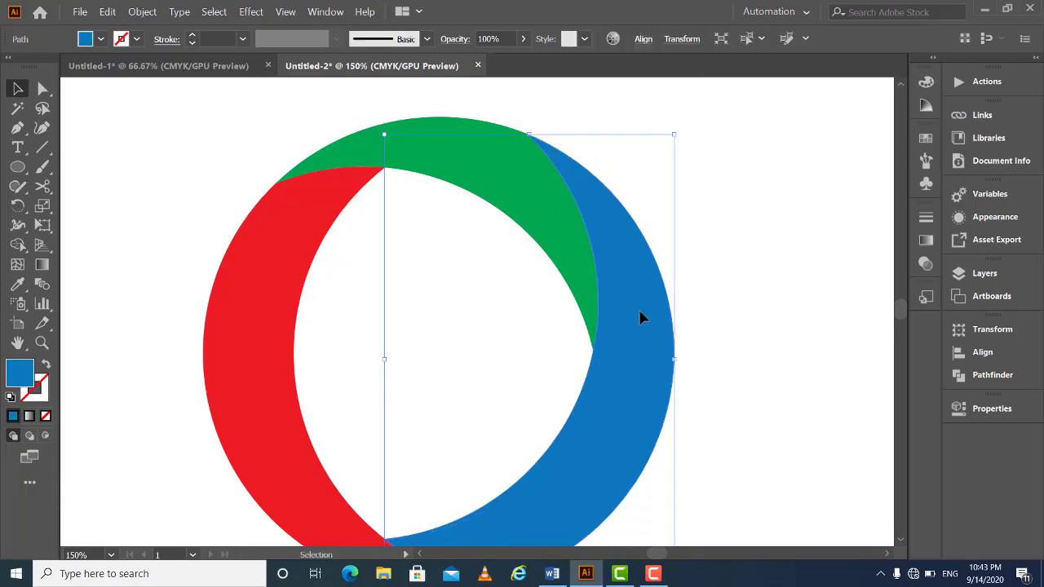
{"action": "left_click", "coordinate": [758, 341]}
{"action": "left_click_drag", "start_coordinate": [682, 384], "coordinate": [680, 335]}
{"action": "scroll", "coordinate": [664, 310], "scroll_direction": "up", "scroll_amount": 3}
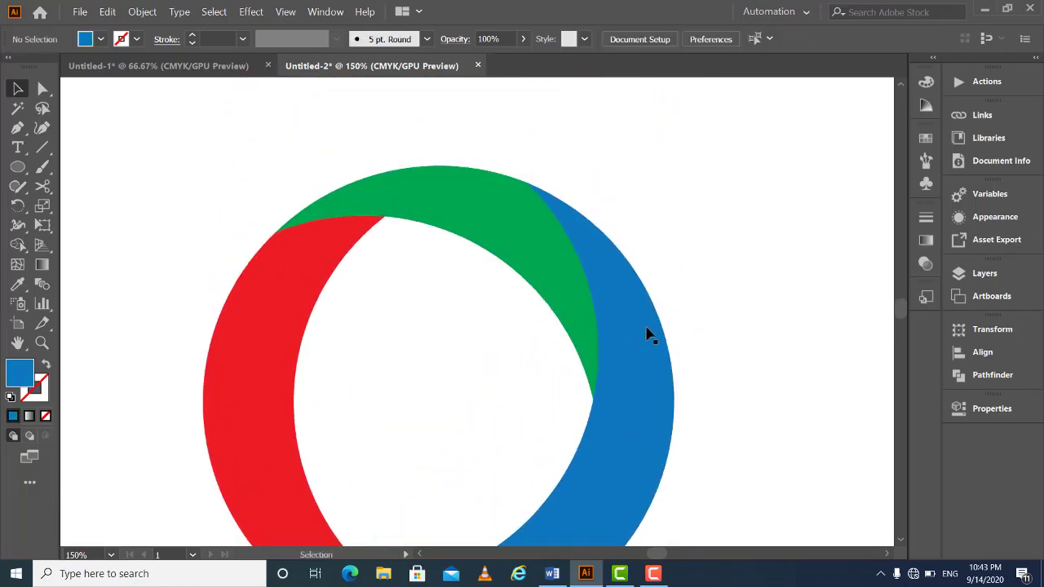
Examine the joint between the blue and green crescents by selecting each piece in turn
{"action": "left_click", "coordinate": [644, 330]}
{"action": "left_click", "coordinate": [779, 280]}
{"action": "left_click", "coordinate": [606, 285]}
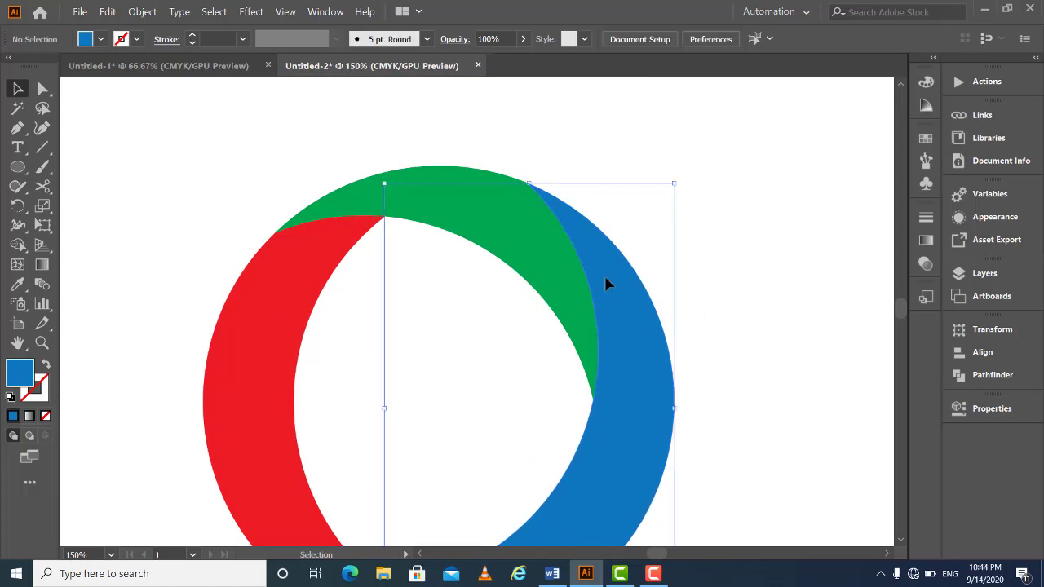
{"action": "left_click", "coordinate": [526, 279]}
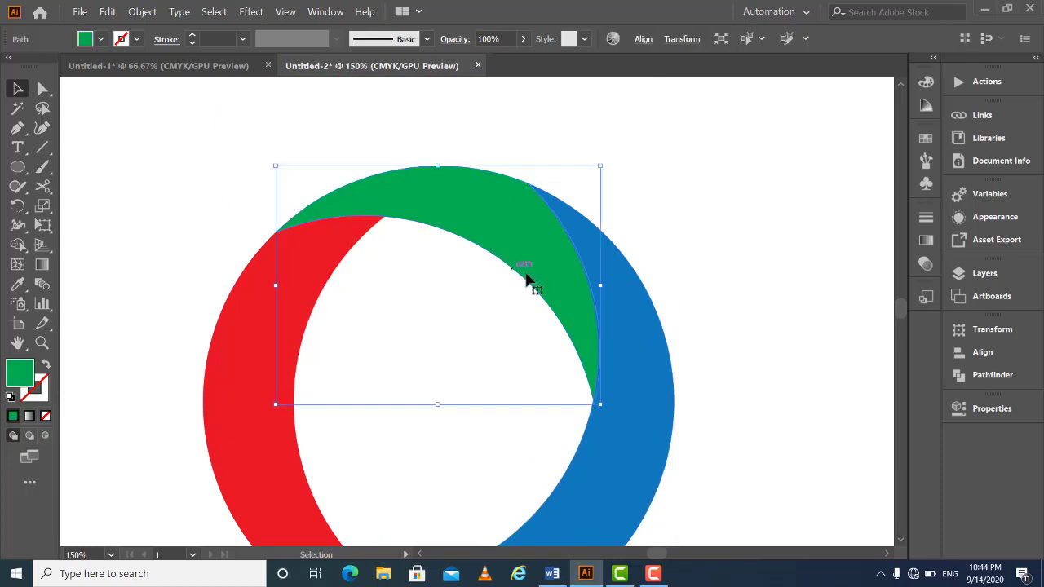
{"action": "left_click", "coordinate": [711, 284]}
{"action": "scroll", "coordinate": [653, 326], "scroll_direction": "down", "scroll_amount": 2}
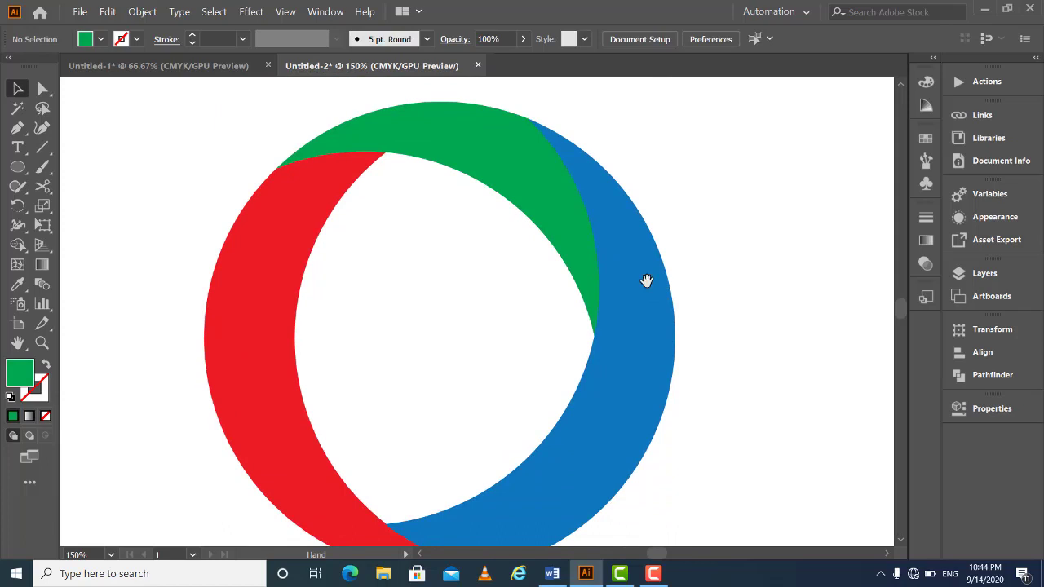
{"action": "left_click", "coordinate": [555, 251]}
{"action": "left_click", "coordinate": [774, 254]}
Inspect the ring's paths in Outline view at 100% zoom, and return to the colour preview
{"action": "key", "text": "a"}
{"action": "key", "text": "ctrl+y"}
{"action": "key", "text": "v"}
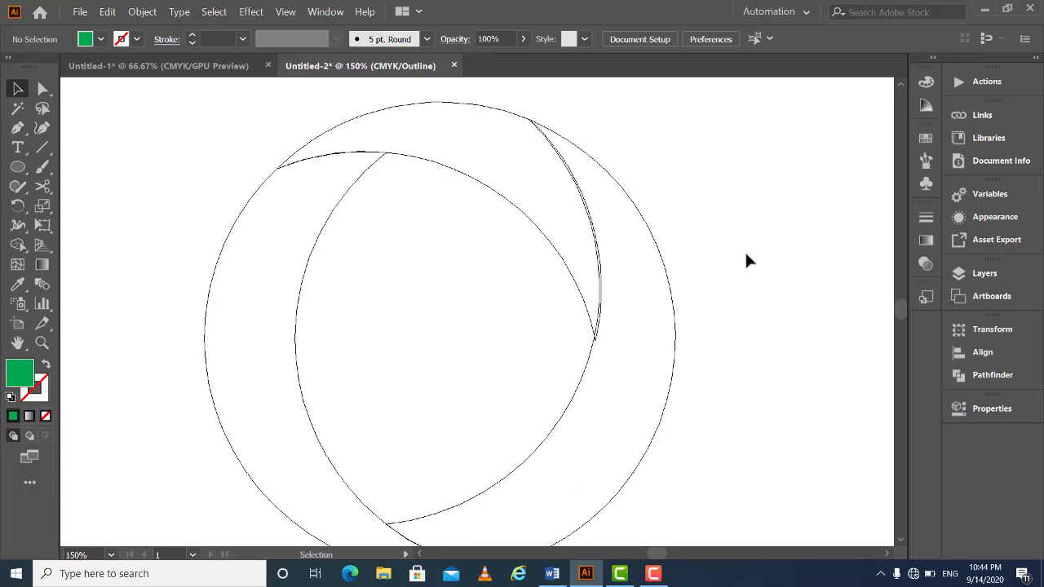
{"action": "key", "text": "a"}
{"action": "key", "text": "ctrl+1"}
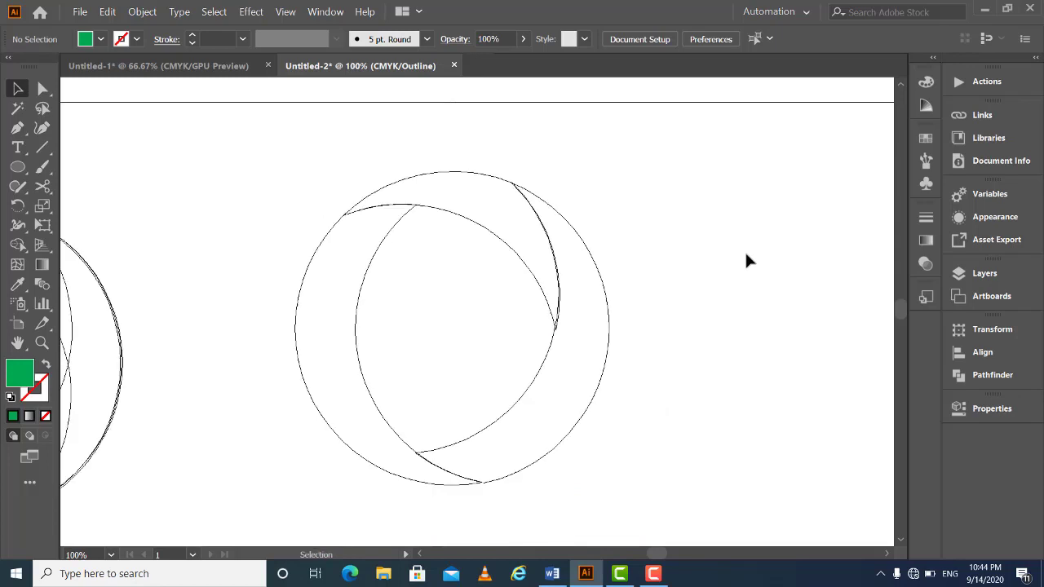
{"action": "key", "text": "ctrl+y"}
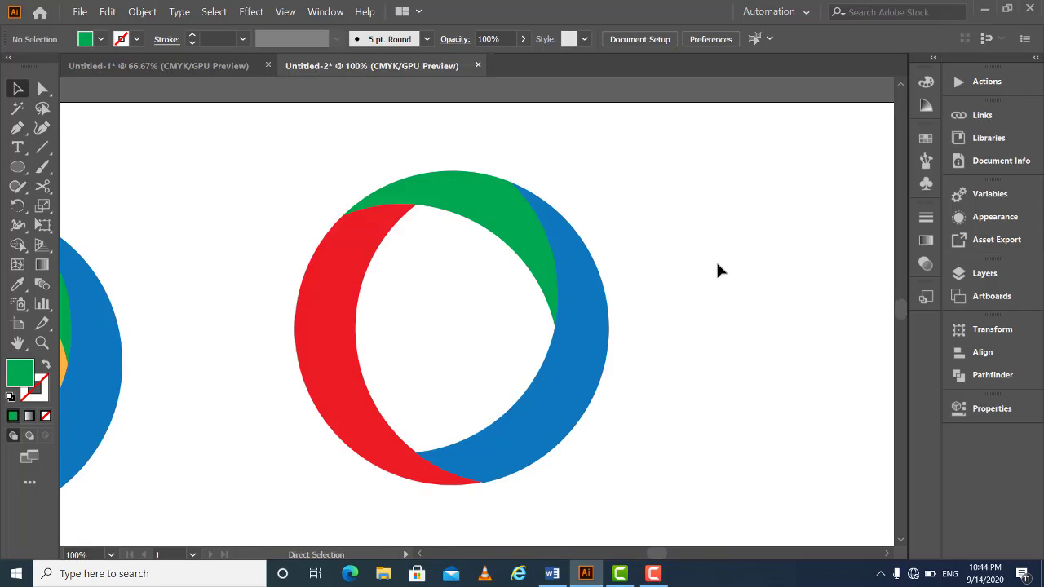
Examine the lower joint where the red crescent's tip meets the blue crescent
{"action": "key", "text": "ctrl+equal"}
{"action": "key", "text": "space"}
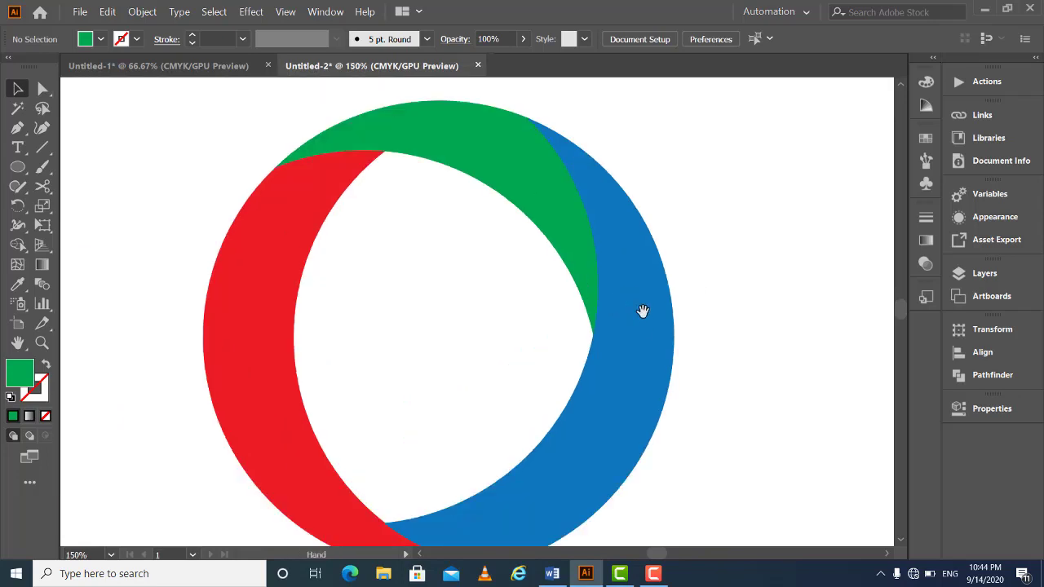
{"action": "left_click_drag", "start_coordinate": [643, 310], "coordinate": [650, 181]}
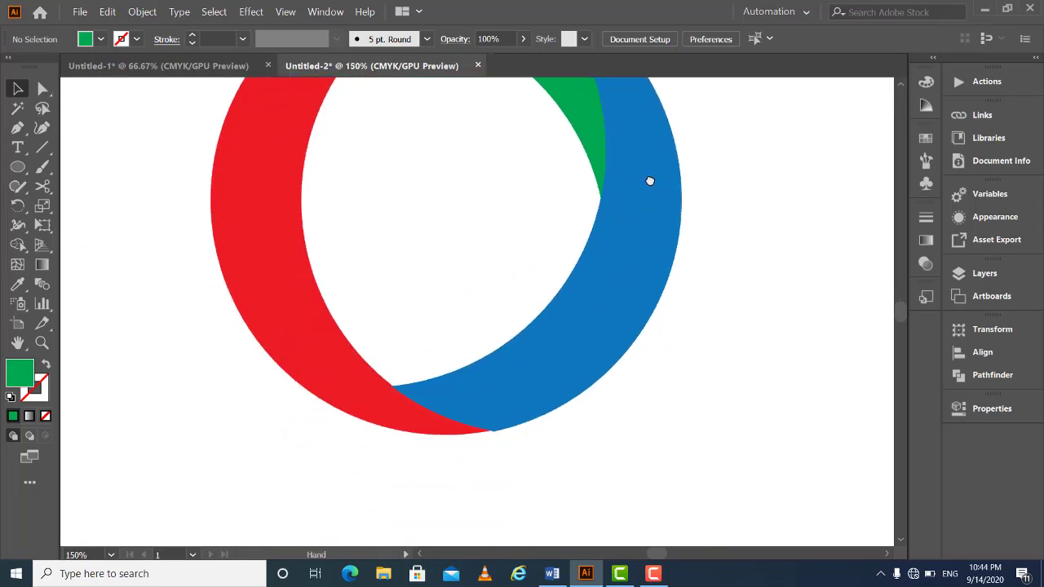
{"action": "left_click", "coordinate": [430, 424]}
{"action": "left_click", "coordinate": [616, 428]}
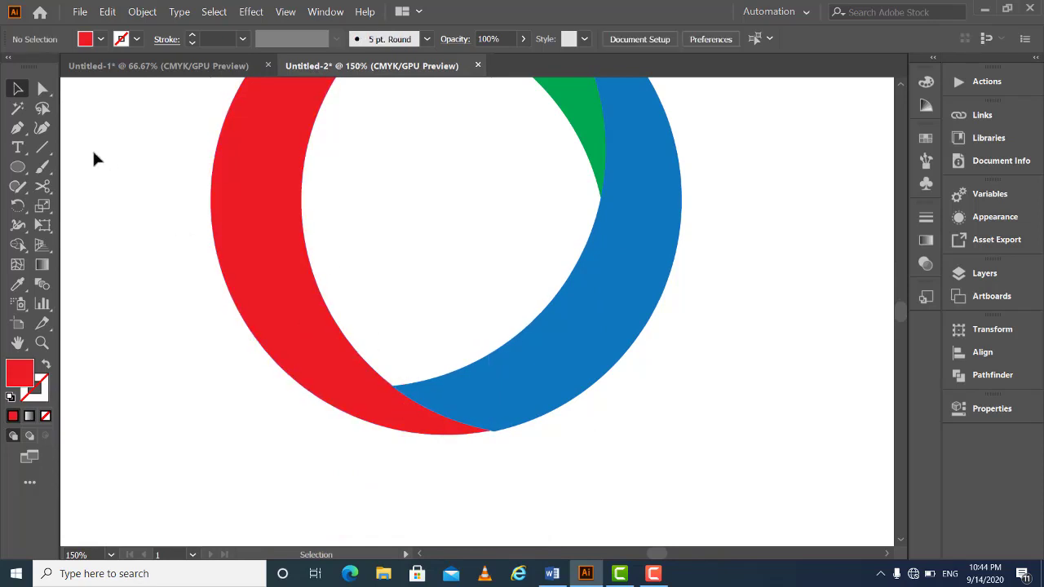
{"action": "left_click_drag", "start_coordinate": [184, 356], "coordinate": [473, 372]}
{"action": "left_click", "coordinate": [600, 488]}
{"action": "left_click", "coordinate": [517, 371]}
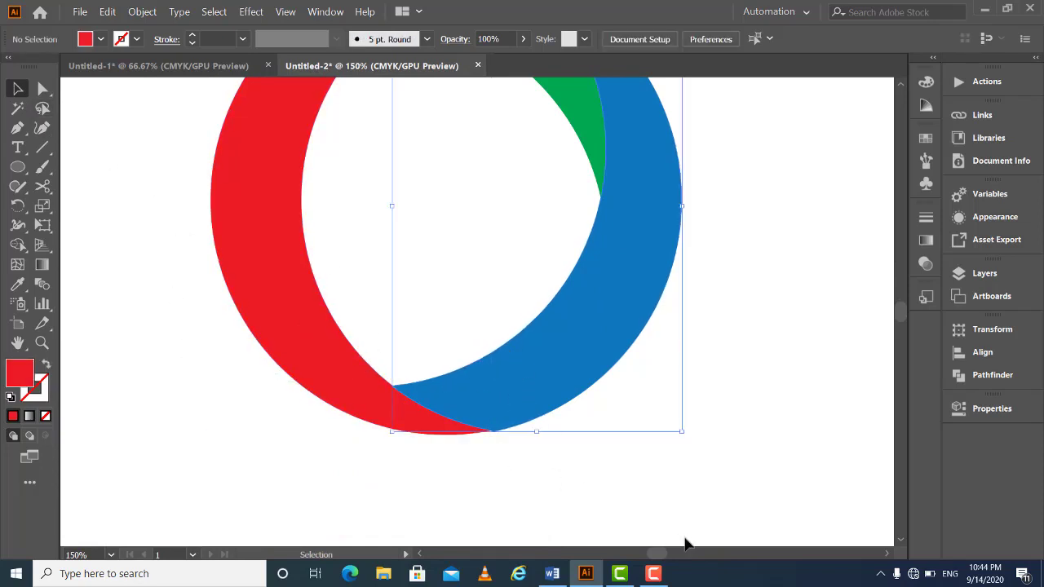
{"action": "left_click", "coordinate": [634, 438]}
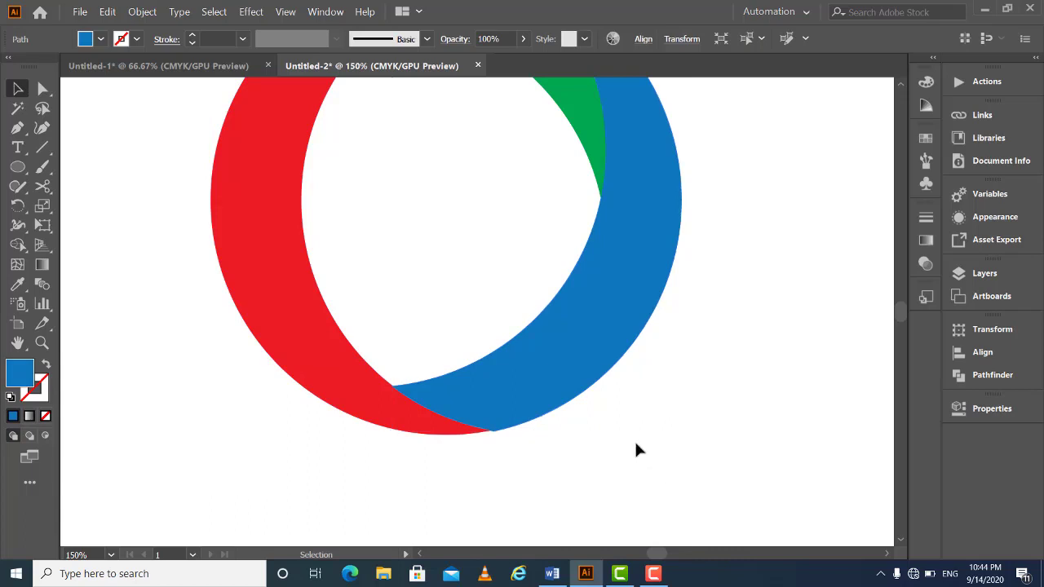
Reshape the red crescent's lower tip by extending its end anchor to the blue crescent's outer corner and raising its curve handle
{"action": "left_click", "coordinate": [43, 88]}
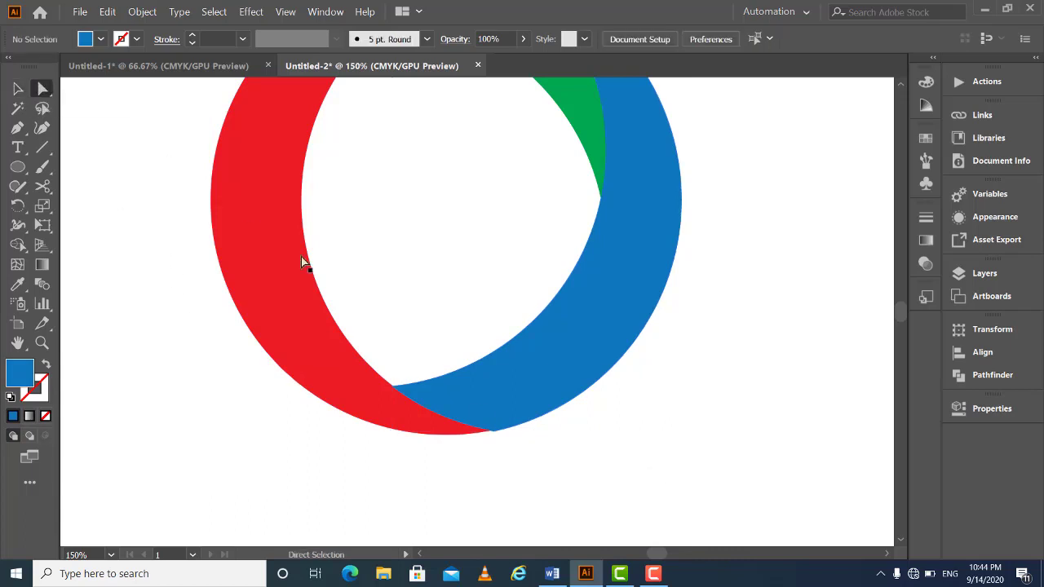
{"action": "left_click", "coordinate": [316, 354]}
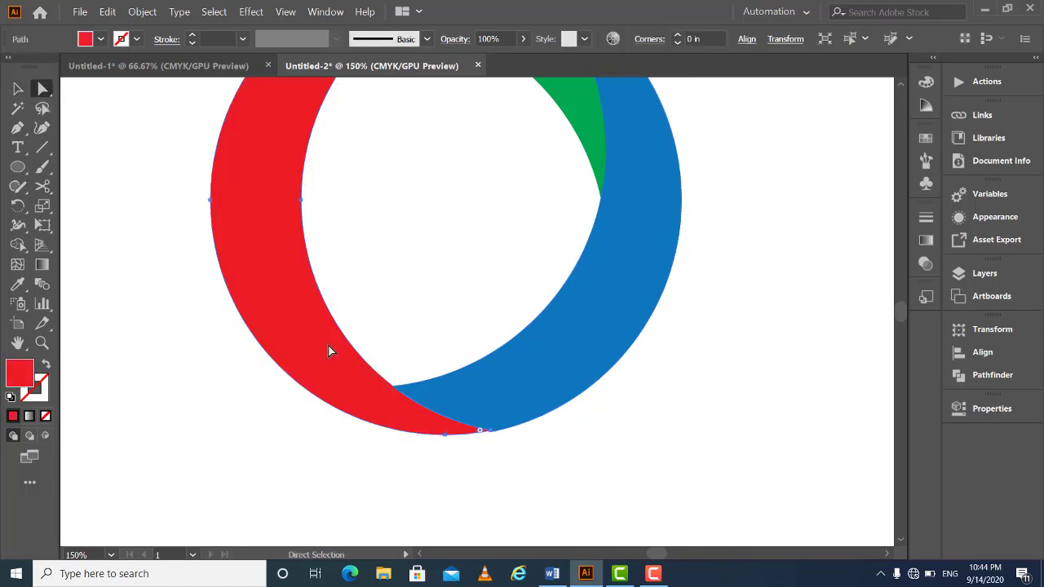
{"action": "left_click", "coordinate": [481, 430]}
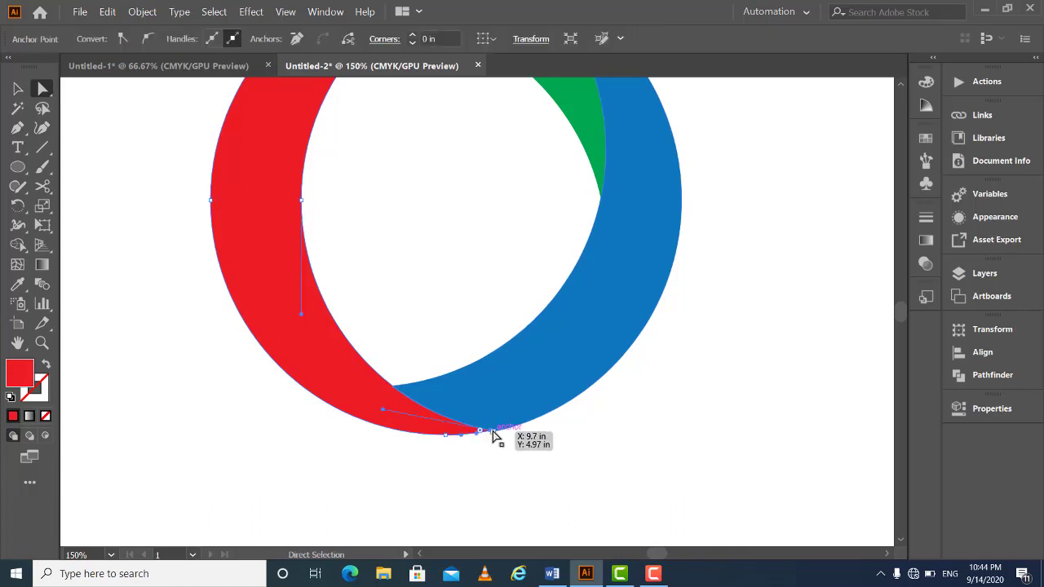
{"action": "left_click", "coordinate": [489, 434]}
{"action": "left_click", "coordinate": [482, 437]}
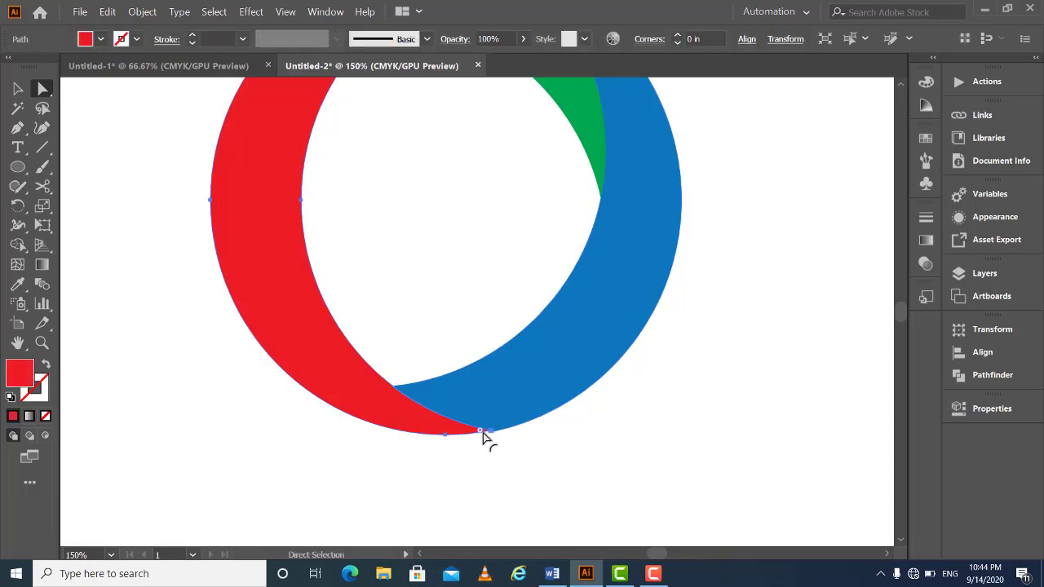
{"action": "left_click", "coordinate": [492, 437]}
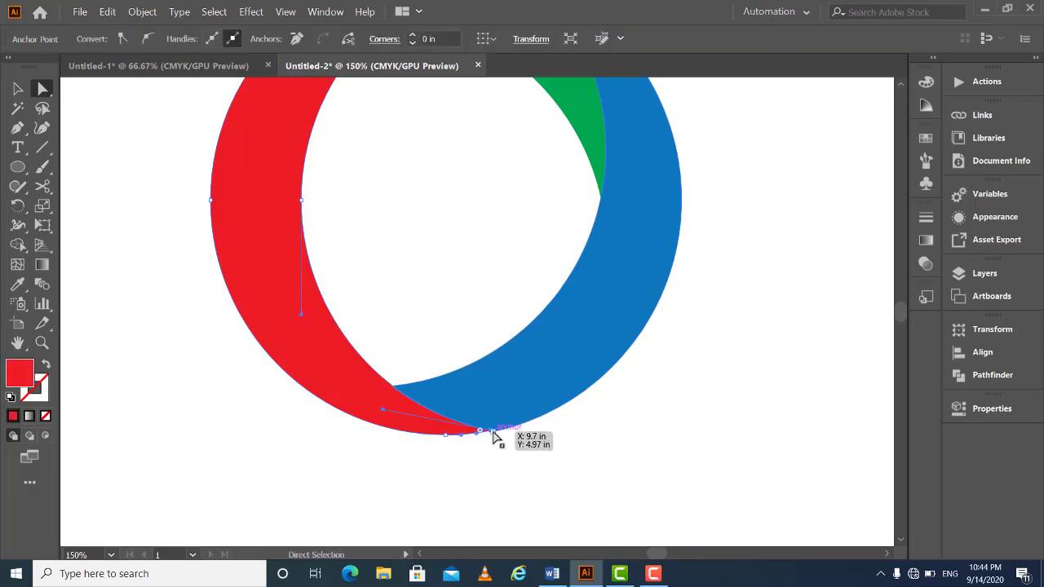
{"action": "key", "text": "ctrl+plus"}
{"action": "key", "text": "ctrl+plus"}
{"action": "key", "text": "ctrl+plus"}
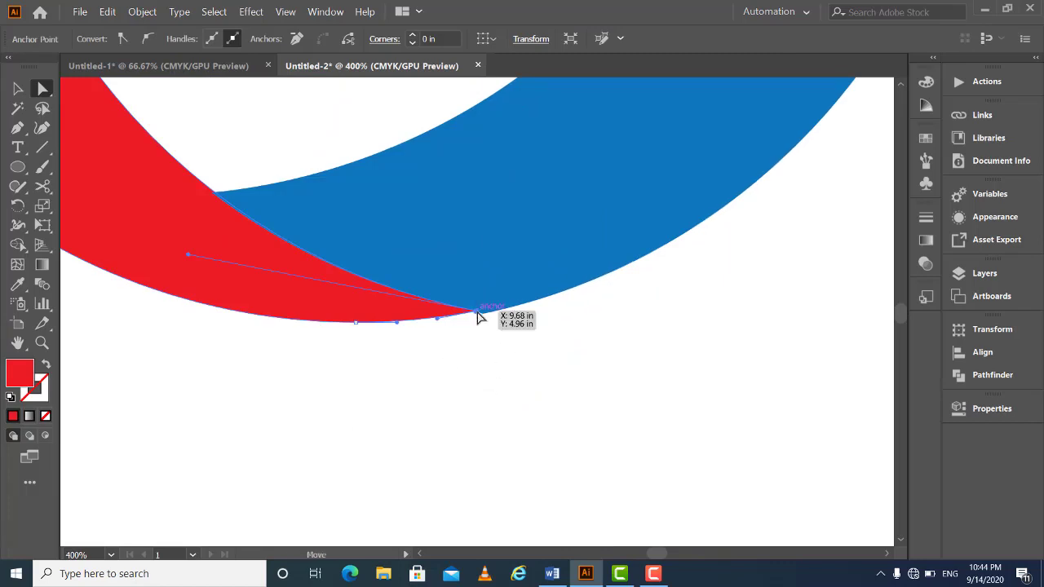
{"action": "left_click_drag", "start_coordinate": [477, 314], "coordinate": [478, 315]}
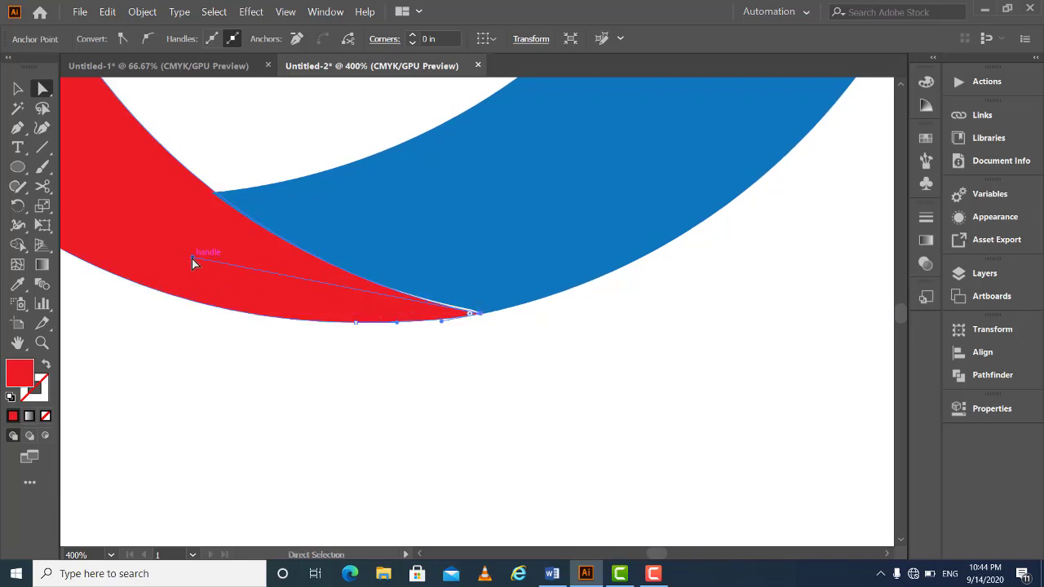
{"action": "left_click_drag", "start_coordinate": [192, 260], "coordinate": [190, 247]}
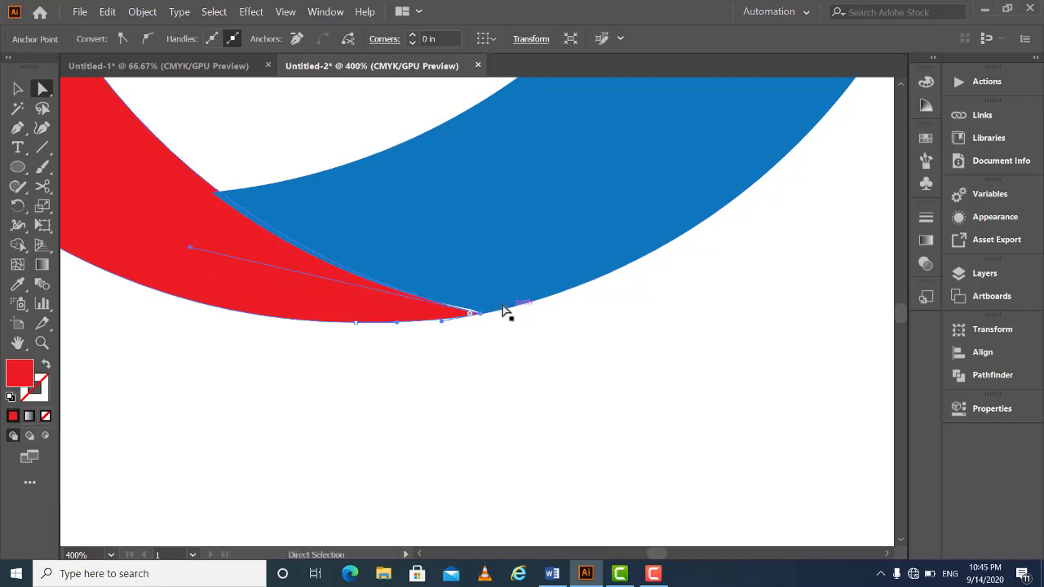
{"action": "left_click_drag", "start_coordinate": [480, 313], "coordinate": [489, 321]}
Move the blue crescent's inner lower corner anchor onto the red crescent's inner edge, at about X 8.84 in, Y 4.55 in
{"action": "left_click", "coordinate": [305, 202]}
{"action": "left_click", "coordinate": [214, 196]}
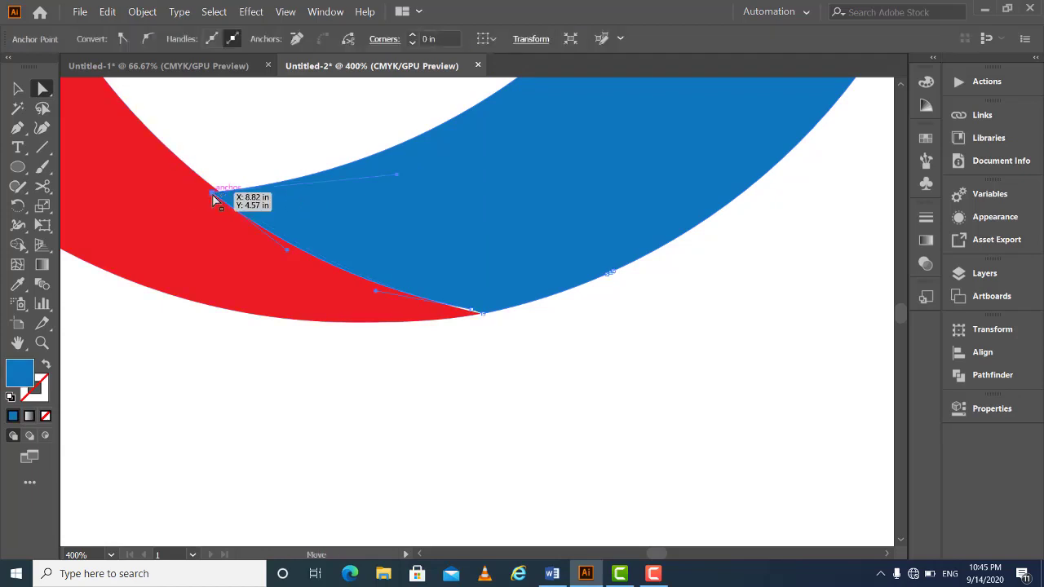
{"action": "left_click_drag", "start_coordinate": [213, 194], "coordinate": [220, 193]}
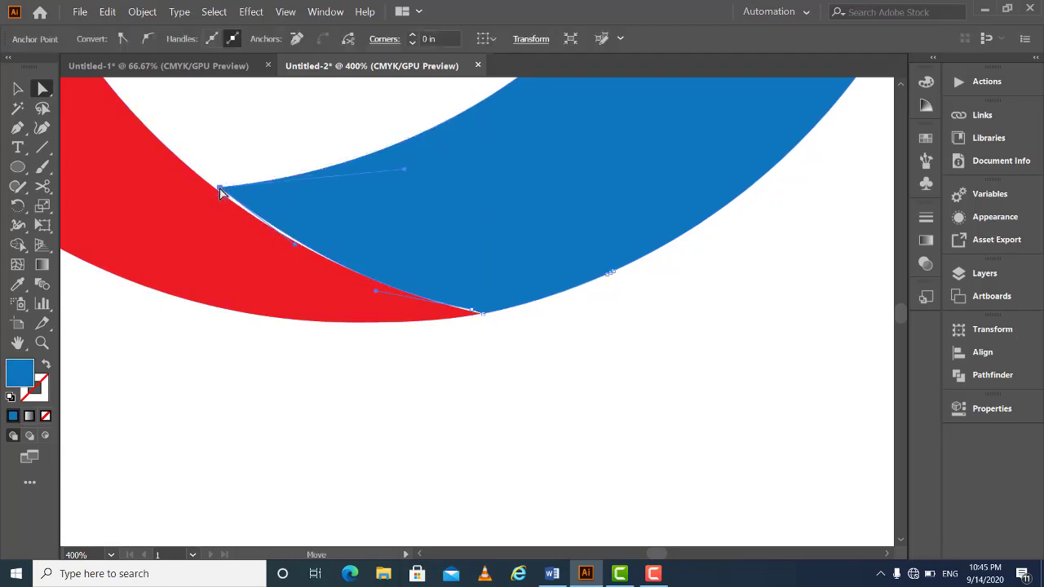
{"action": "left_click", "coordinate": [221, 193]}
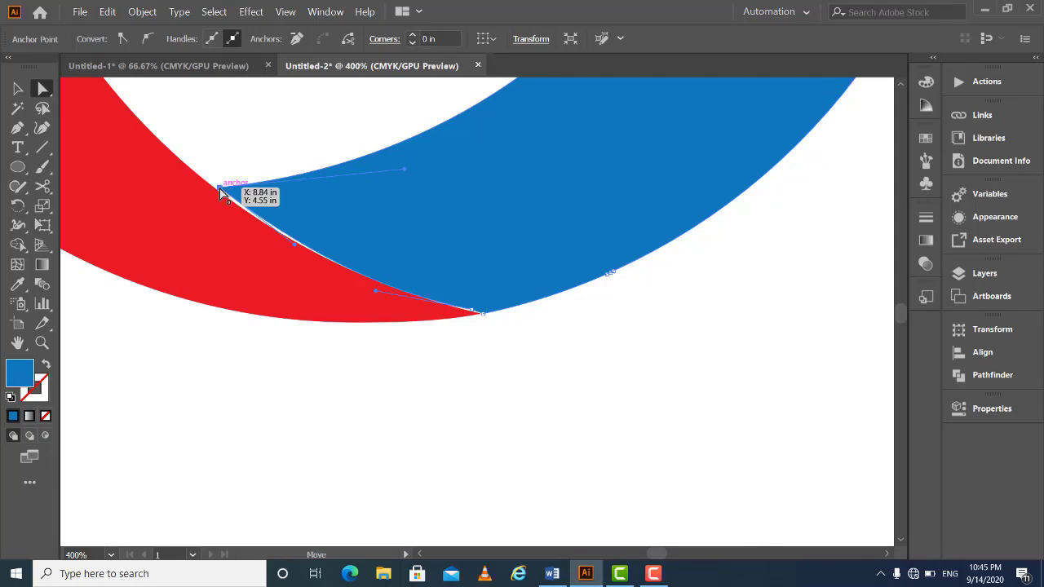
Fit the blue crescent's inner lower corner to the red edge and move its small bottom anchor to about X 9.66 in, Y 4.97 in
{"action": "left_click_drag", "start_coordinate": [221, 193], "coordinate": [222, 197]}
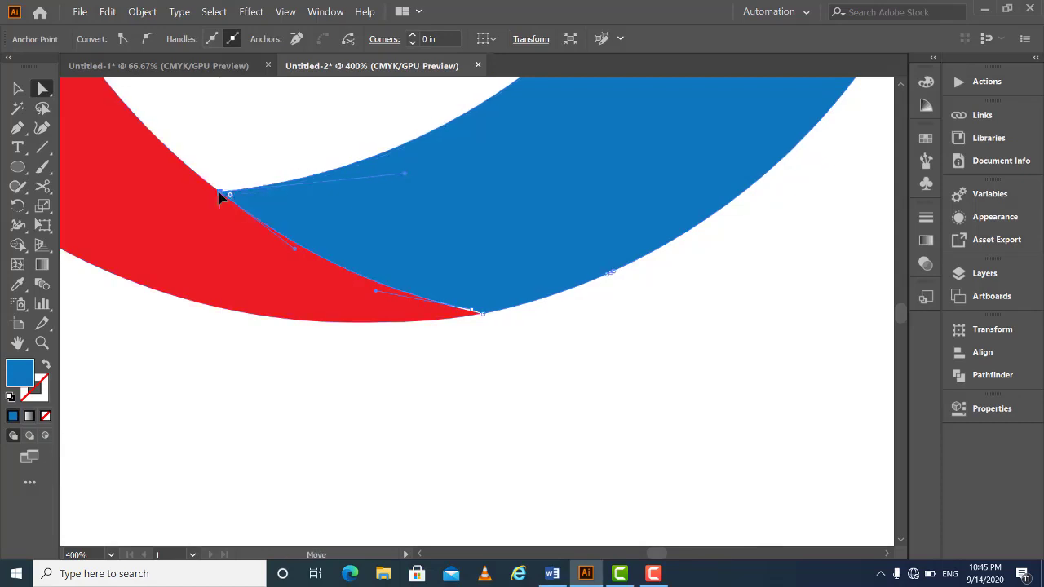
{"action": "left_click", "coordinate": [482, 316]}
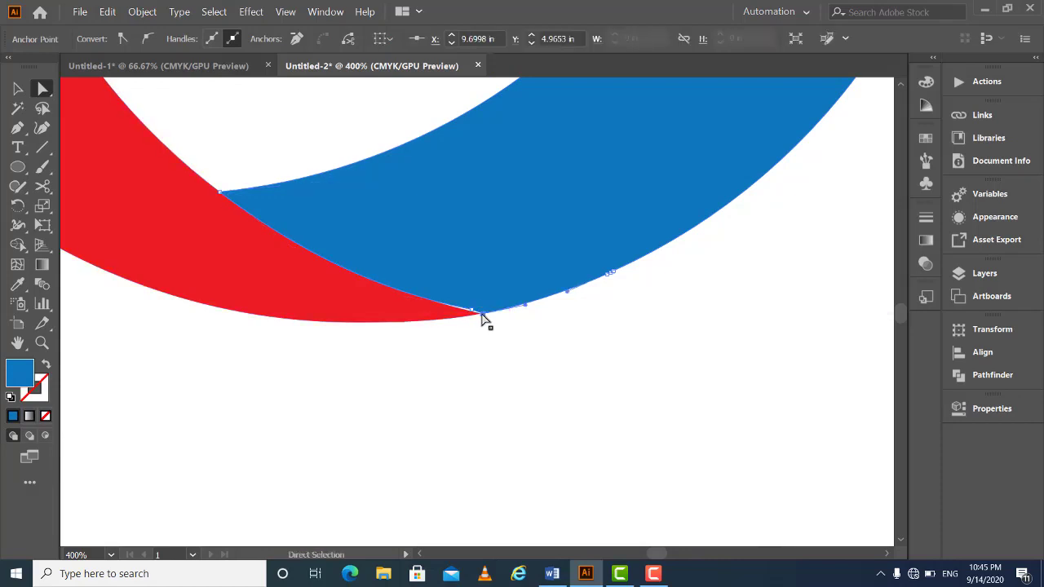
{"action": "left_click", "coordinate": [473, 315]}
{"action": "left_click_drag", "start_coordinate": [473, 315], "coordinate": [473, 313]}
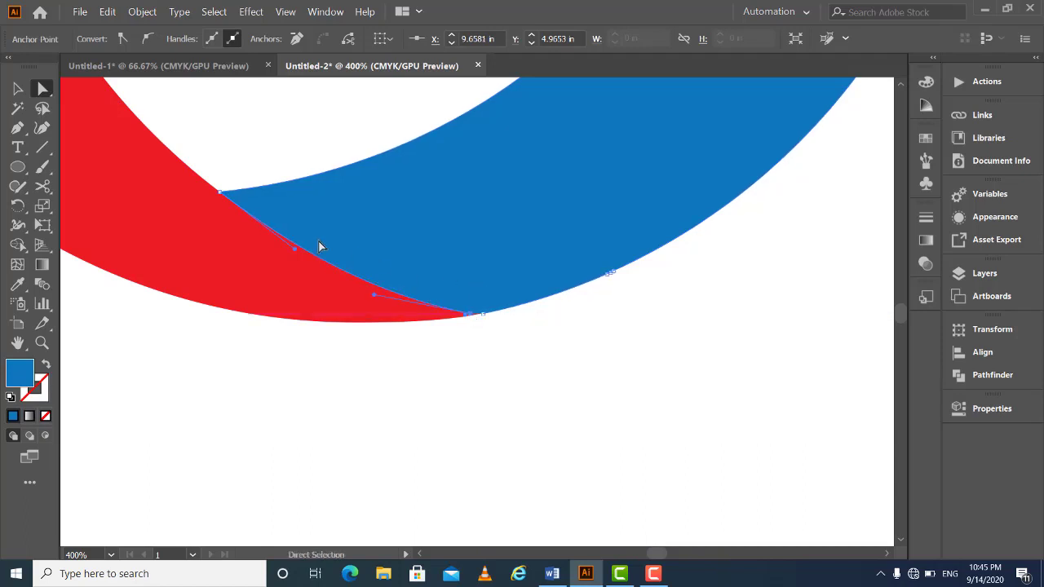
{"action": "left_click", "coordinate": [16, 88]}
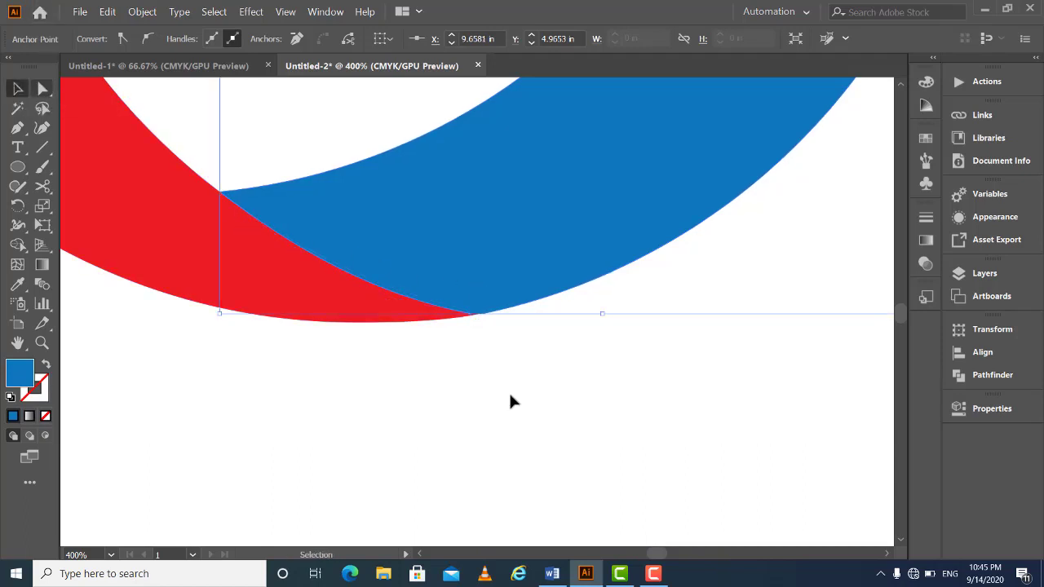
Examine the lower red and blue joint up close, and the green and blue crescents at 150% zoom
{"action": "left_click", "coordinate": [614, 300]}
{"action": "left_click", "coordinate": [416, 318]}
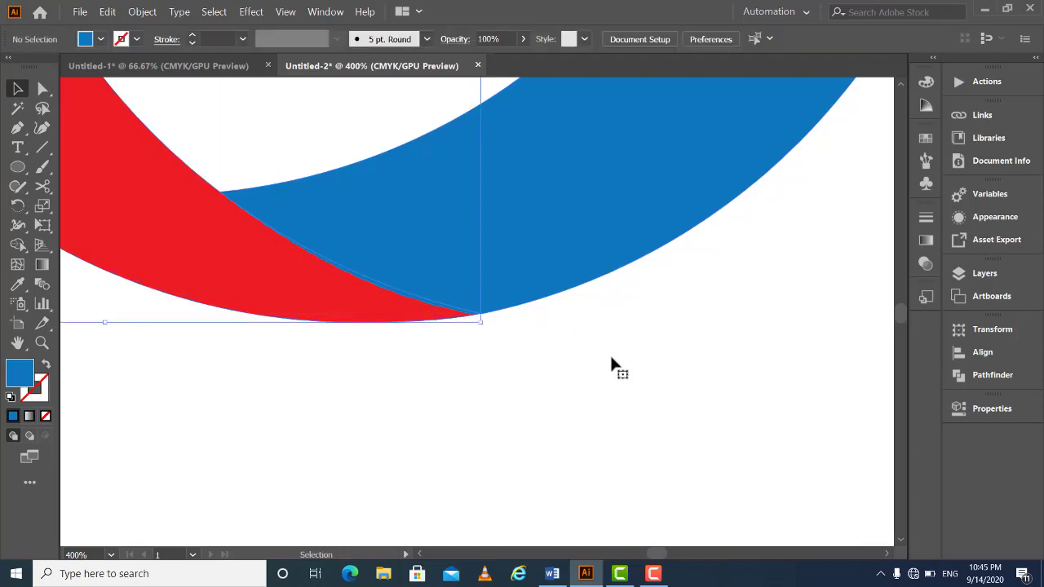
{"action": "left_click", "coordinate": [613, 353]}
{"action": "left_click", "coordinate": [410, 318]}
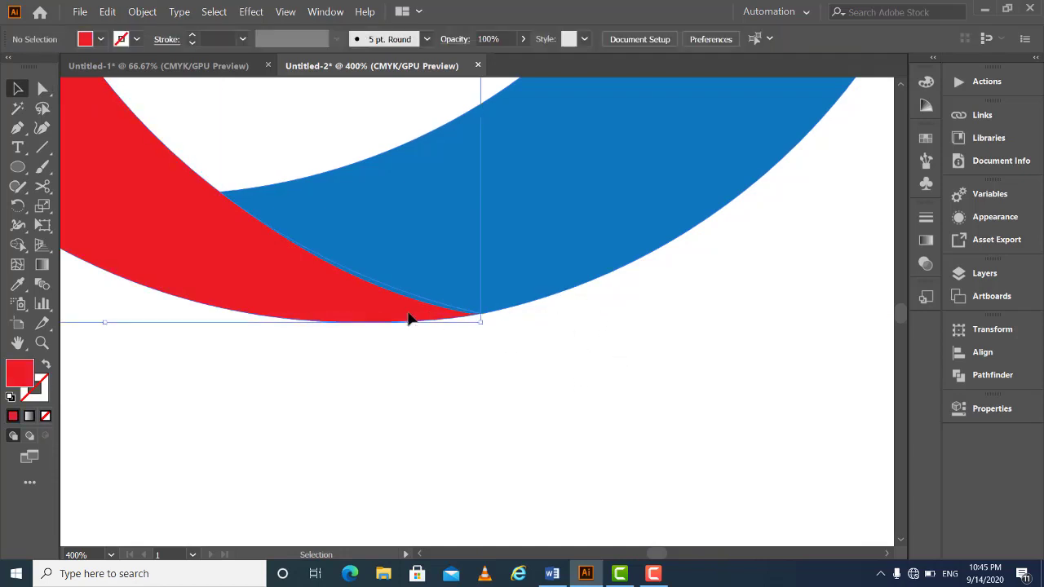
{"action": "left_click", "coordinate": [709, 314]}
{"action": "left_click_drag", "start_coordinate": [592, 263], "coordinate": [566, 438]}
{"action": "key", "text": "ctrl+minus"}
{"action": "key", "text": "ctrl+minus"}
{"action": "key", "text": "ctrl+minus"}
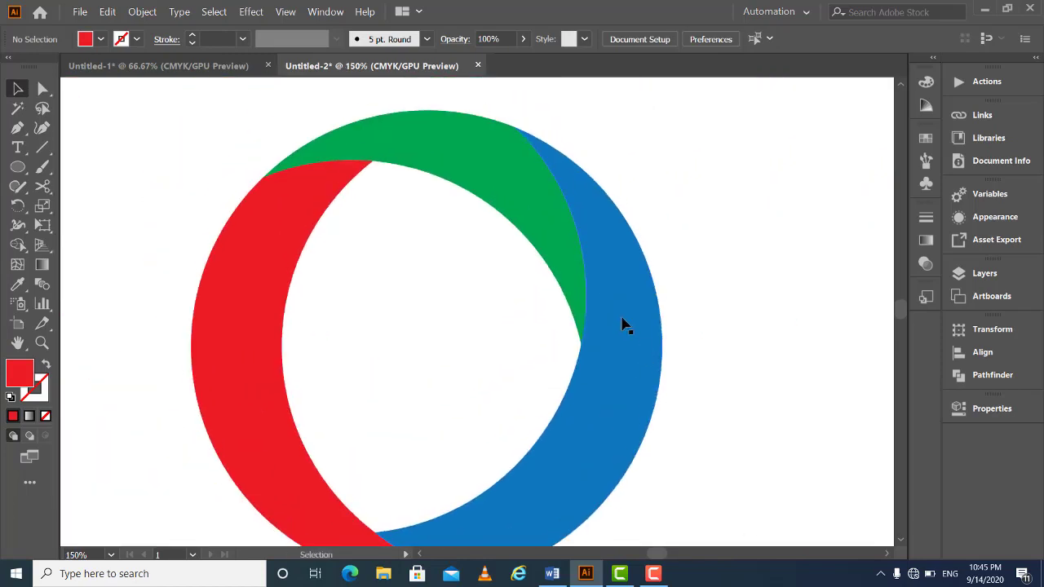
{"action": "left_click", "coordinate": [501, 181]}
{"action": "left_click", "coordinate": [763, 192]}
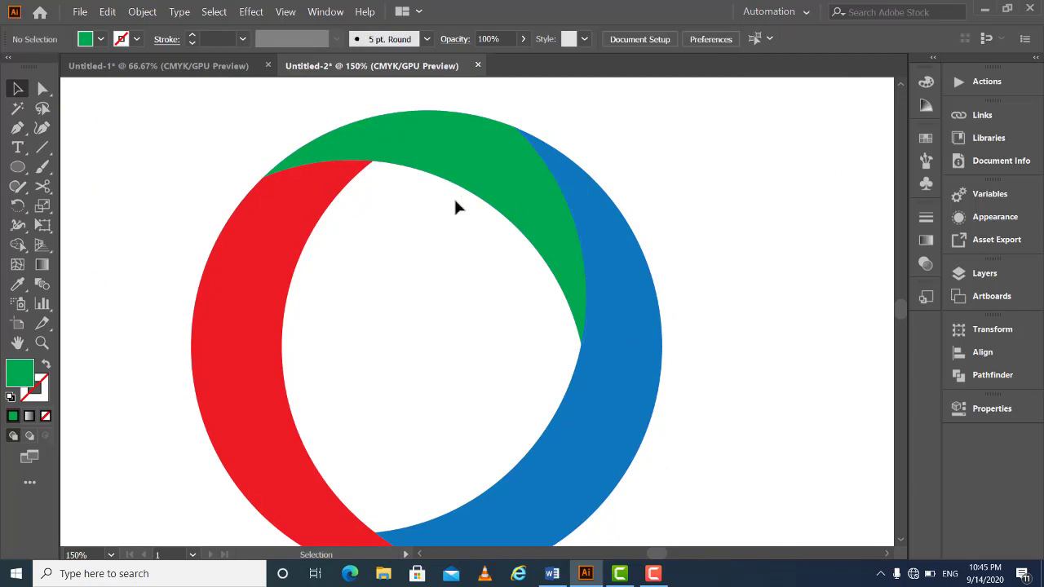
{"action": "left_click", "coordinate": [499, 200]}
{"action": "left_click", "coordinate": [674, 231]}
{"action": "left_click", "coordinate": [613, 247]}
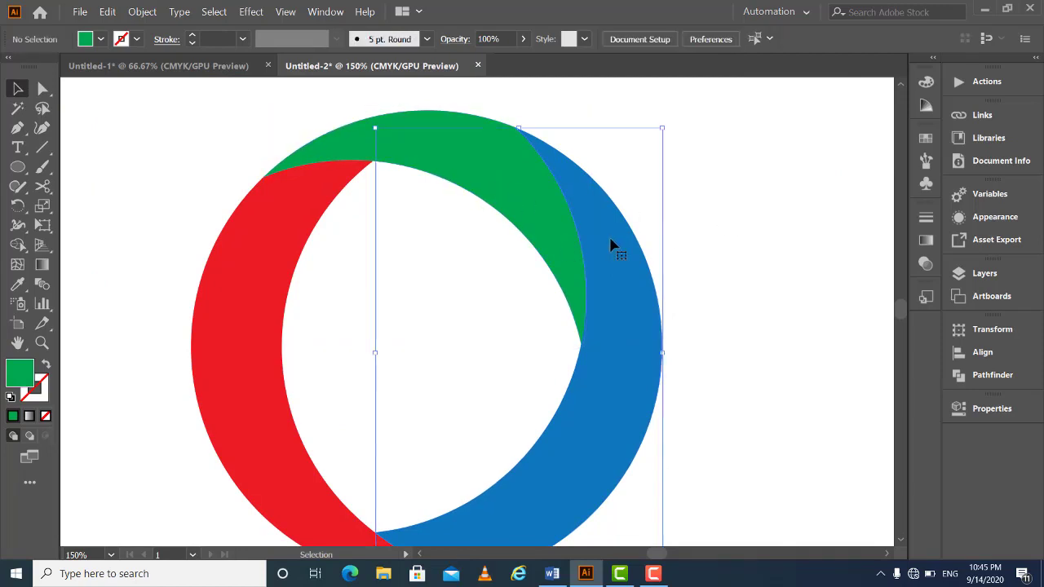
{"action": "left_click", "coordinate": [801, 204]}
Move the green crescent's lower tip anchor slightly inward so it meets the blue crescent's inner corner
{"action": "left_click", "coordinate": [504, 212]}
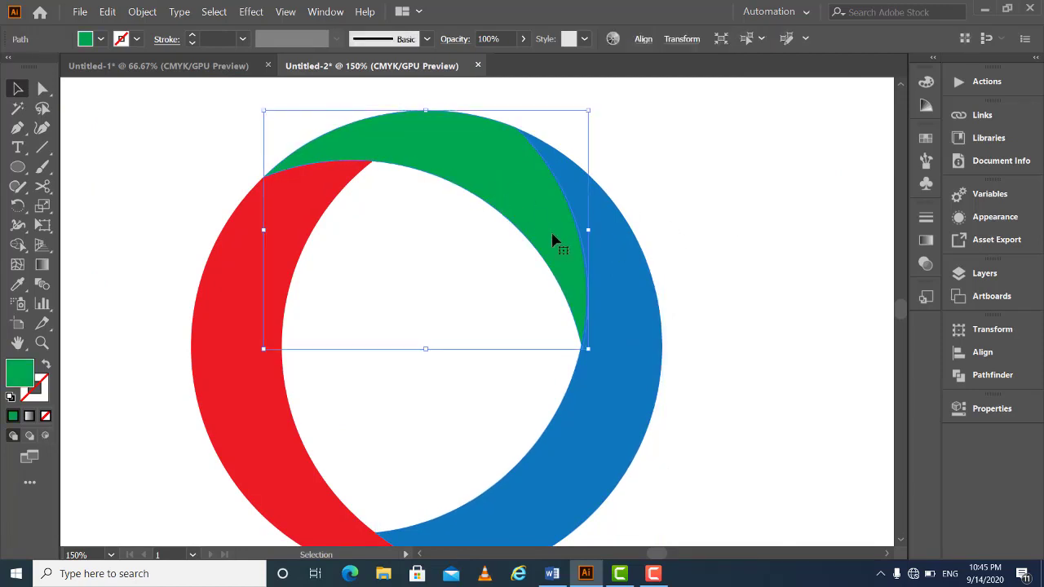
{"action": "left_click", "coordinate": [44, 89]}
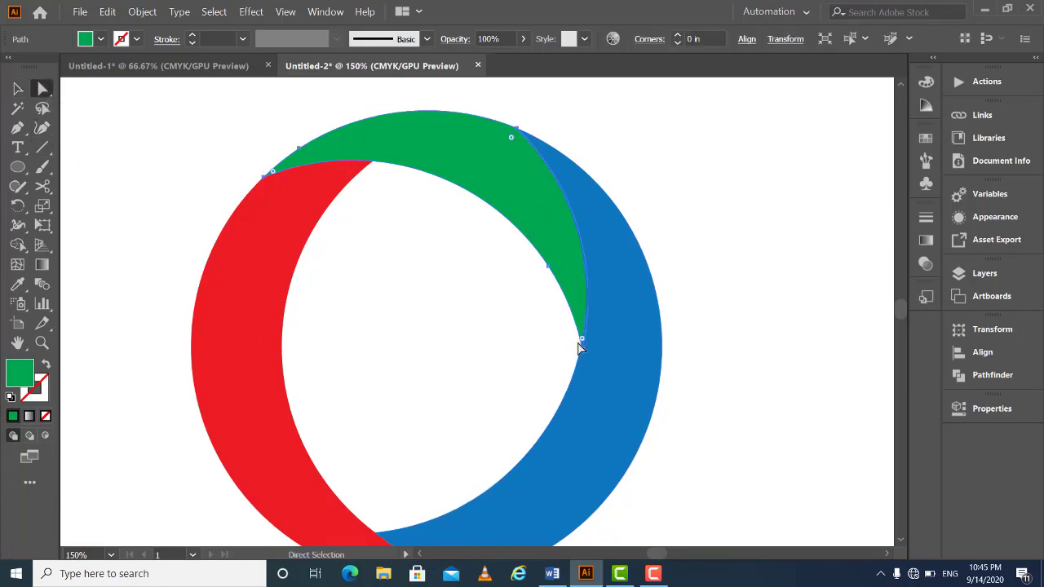
{"action": "key", "text": "v"}
{"action": "key", "text": "ctrl+="}
{"action": "key", "text": "a"}
{"action": "scroll", "coordinate": [577, 349], "scroll_direction": "down", "scroll_amount": 2}
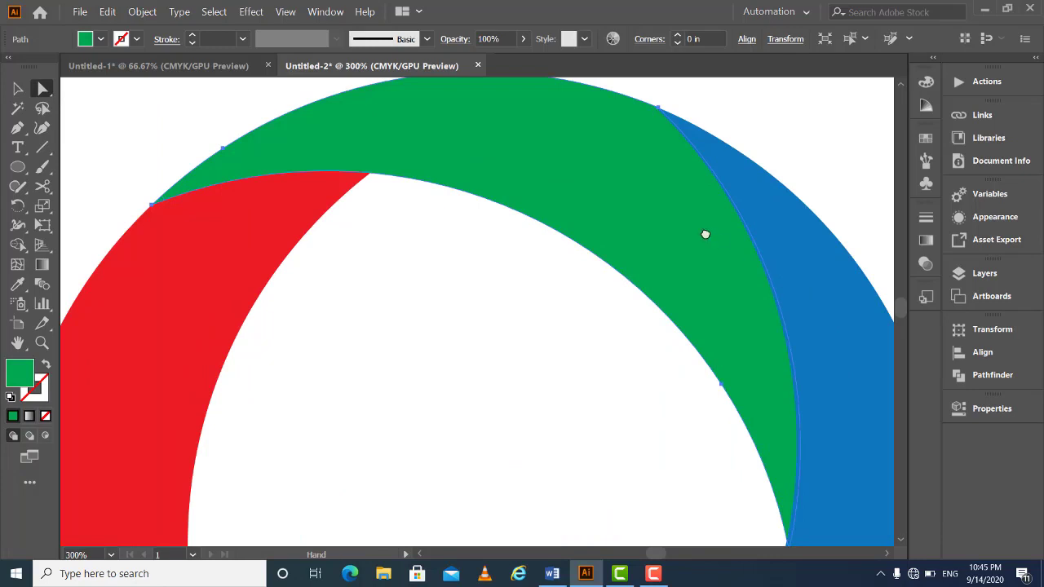
{"action": "key", "text": "ctrl+="}
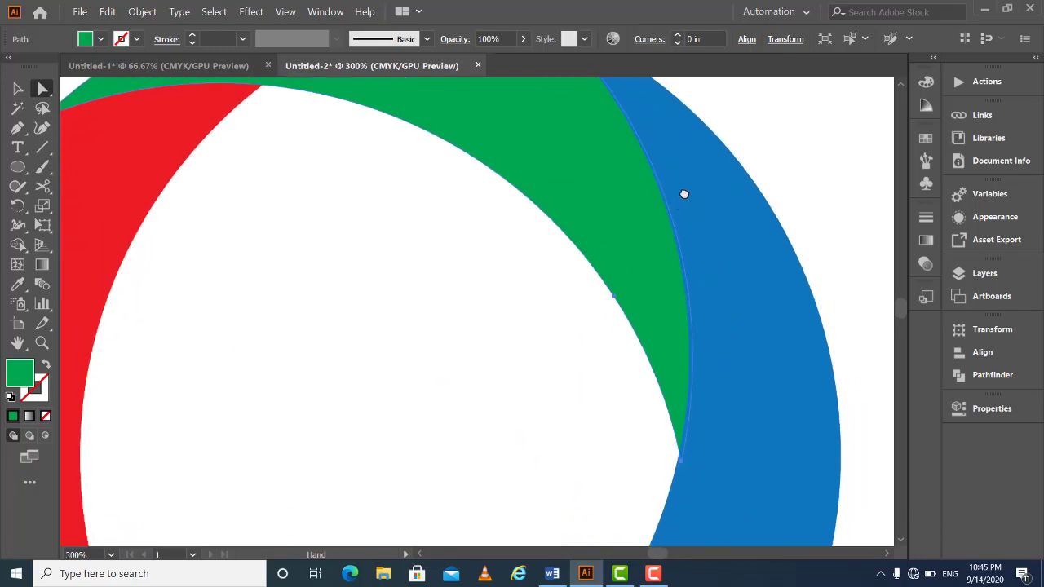
{"action": "left_click", "coordinate": [683, 462]}
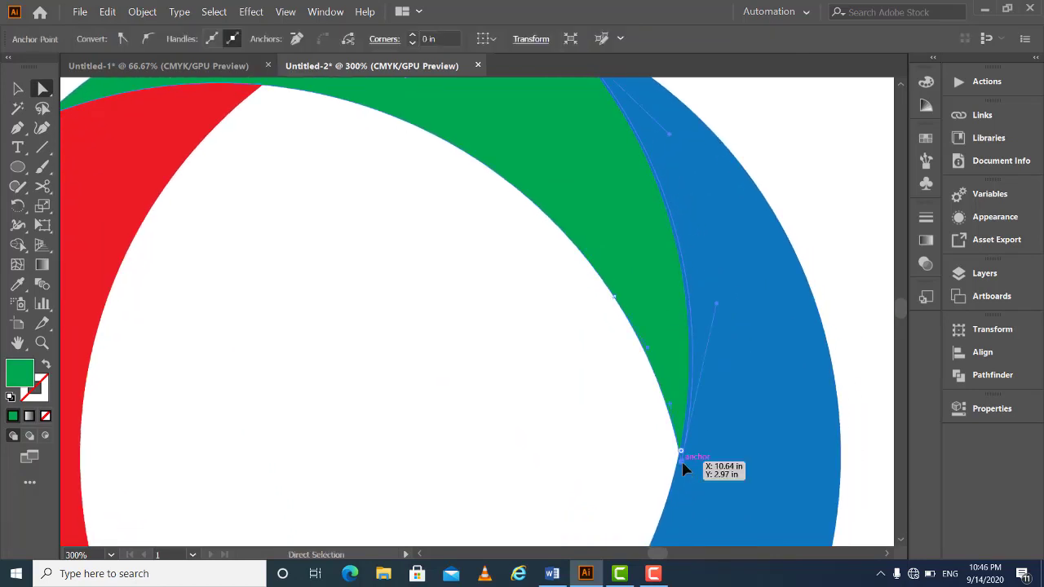
{"action": "left_click_drag", "start_coordinate": [681, 459], "coordinate": [683, 464]}
{"action": "left_click", "coordinate": [682, 463]}
{"action": "left_click_drag", "start_coordinate": [681, 463], "coordinate": [681, 468]}
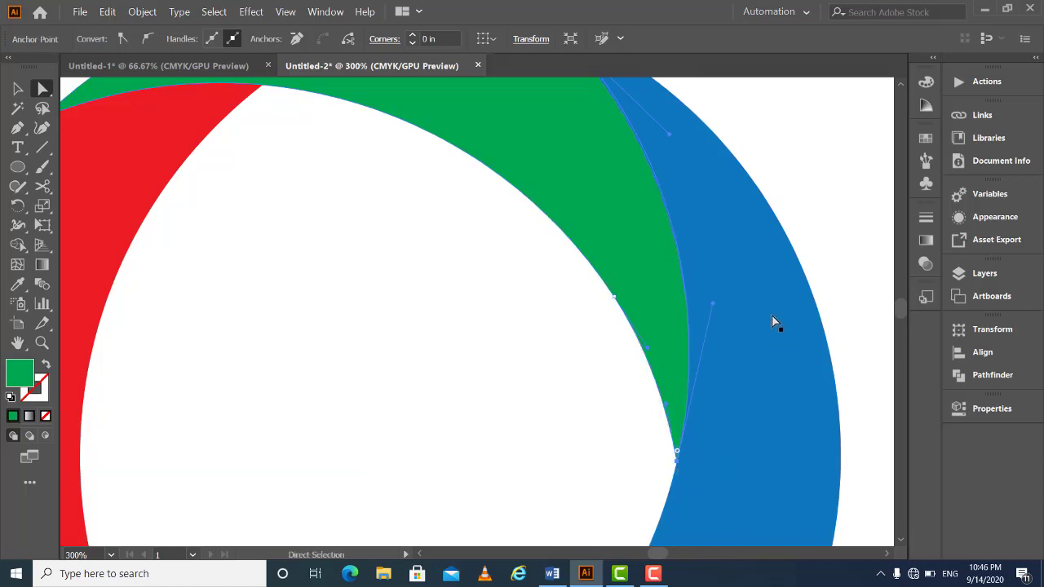
Move the green crescent's upper corner anchor beside the blue tip to about X 10.06 in, Y 1.05 in
{"action": "left_click_drag", "start_coordinate": [681, 216], "coordinate": [701, 373]}
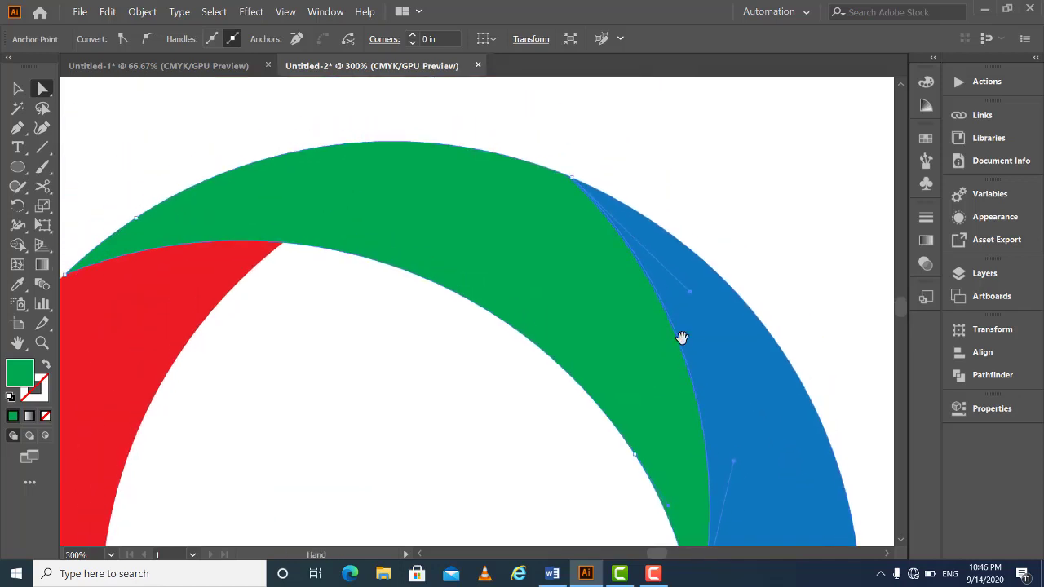
{"action": "left_click", "coordinate": [573, 184]}
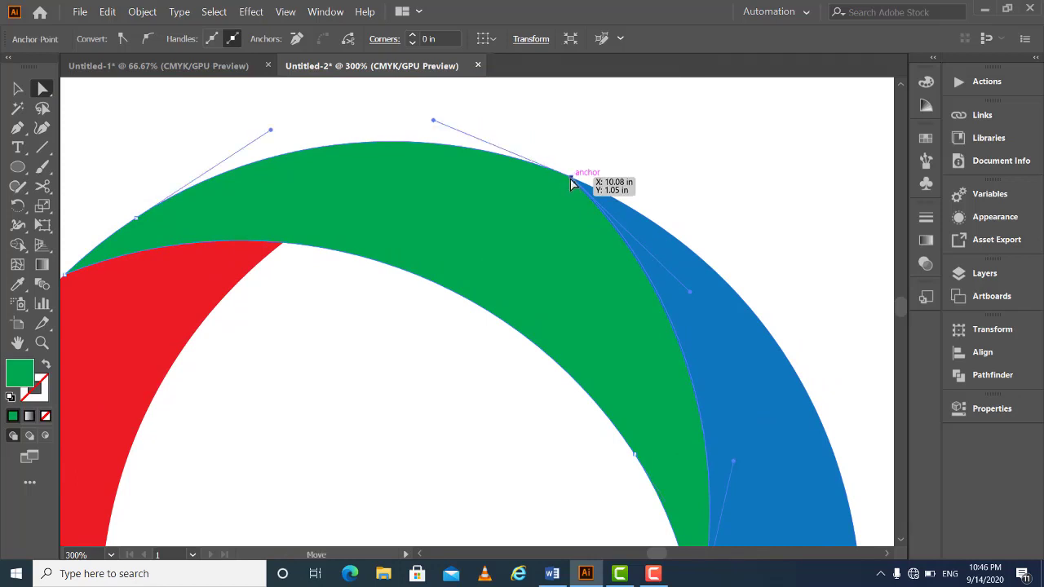
{"action": "left_click_drag", "start_coordinate": [572, 184], "coordinate": [569, 180]}
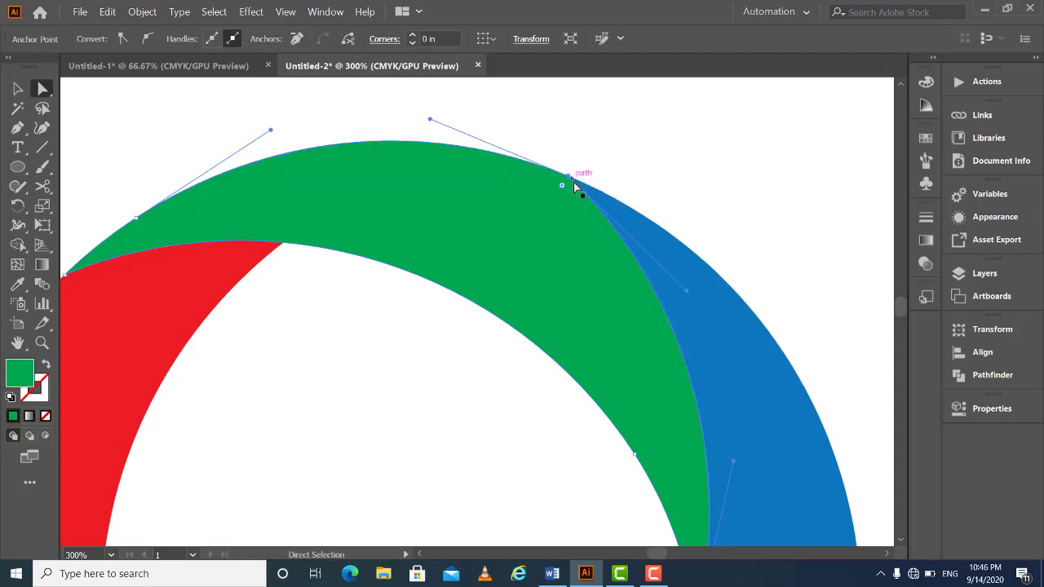
{"action": "left_click", "coordinate": [18, 88]}
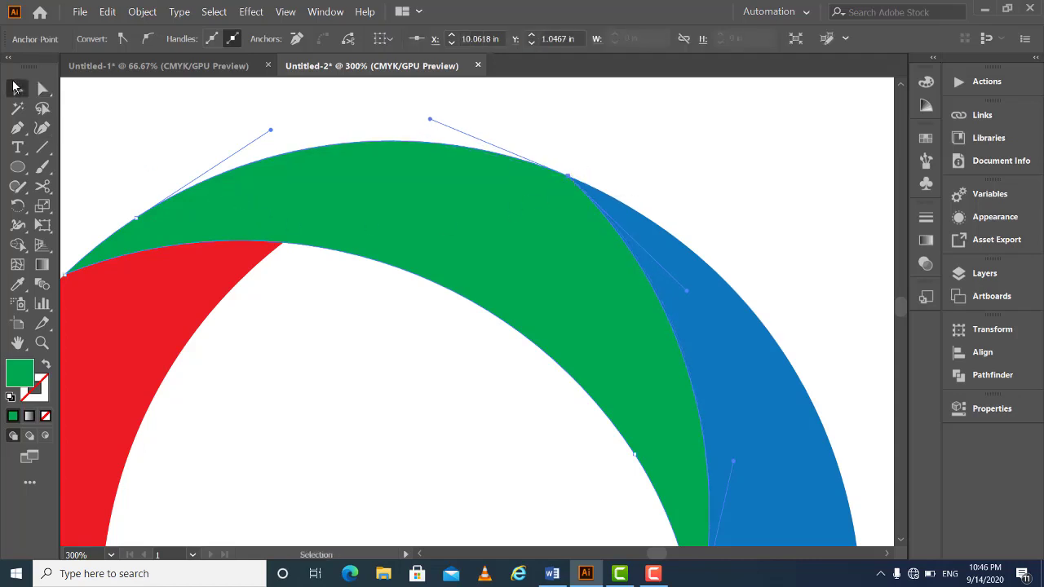
Examine the joints between the green, blue and red crescents at 300% and 150% zoom
{"action": "left_click", "coordinate": [808, 253]}
{"action": "key", "text": "ctrl+a"}
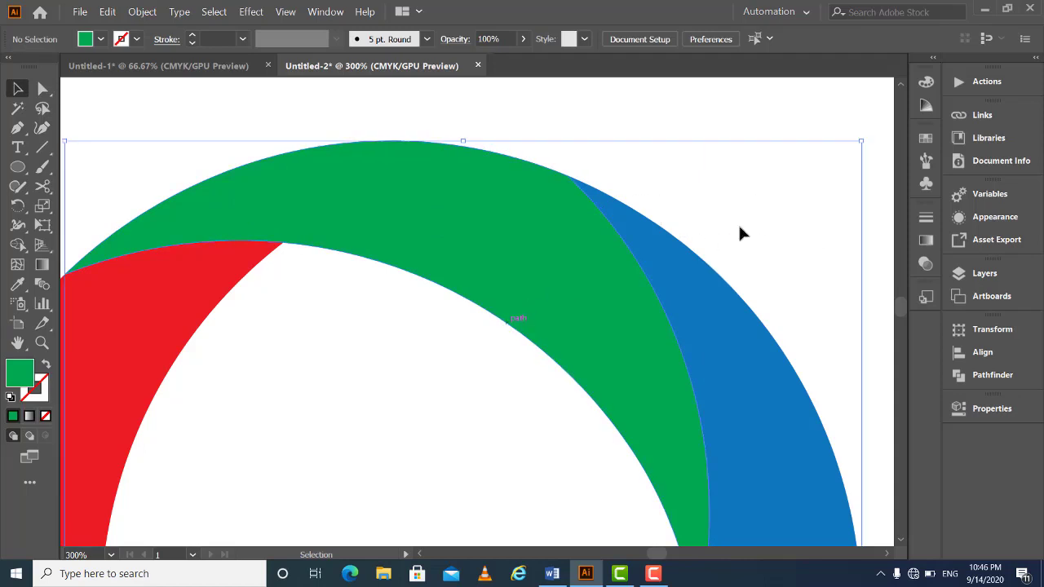
{"action": "left_click", "coordinate": [759, 208]}
{"action": "key", "text": "ctrl+minus"}
{"action": "key", "text": "ctrl+minus"}
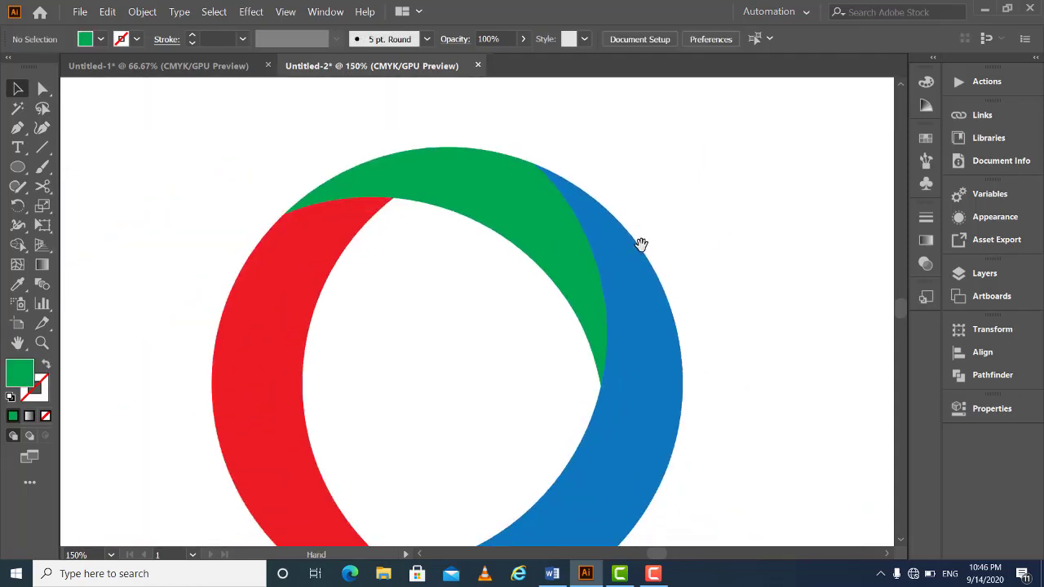
{"action": "left_click_drag", "start_coordinate": [600, 338], "coordinate": [605, 303]}
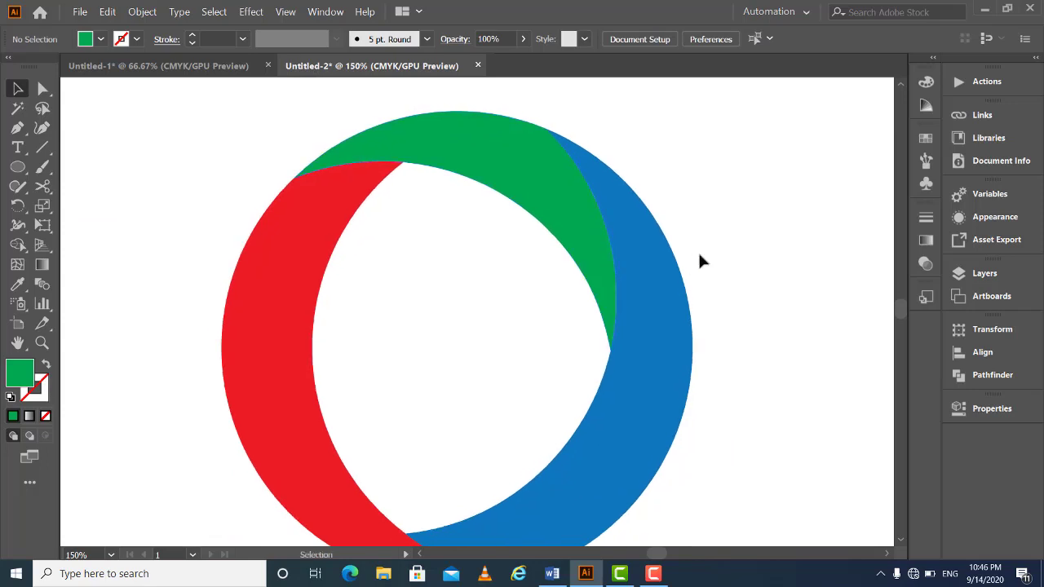
{"action": "left_click", "coordinate": [654, 275]}
{"action": "left_click", "coordinate": [792, 226]}
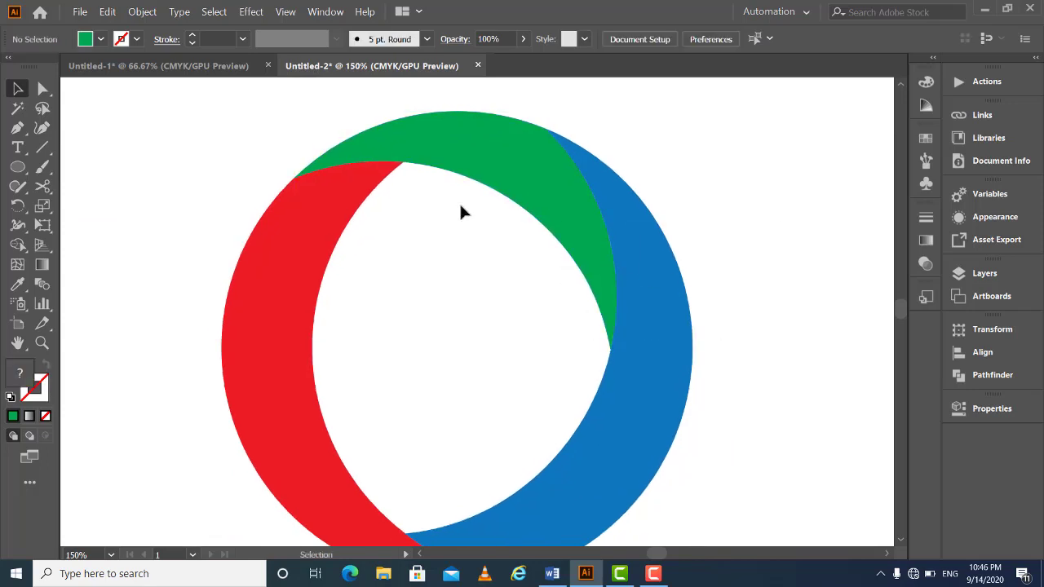
Fill the green crescent with the yellow swatch
{"action": "left_click", "coordinate": [496, 172]}
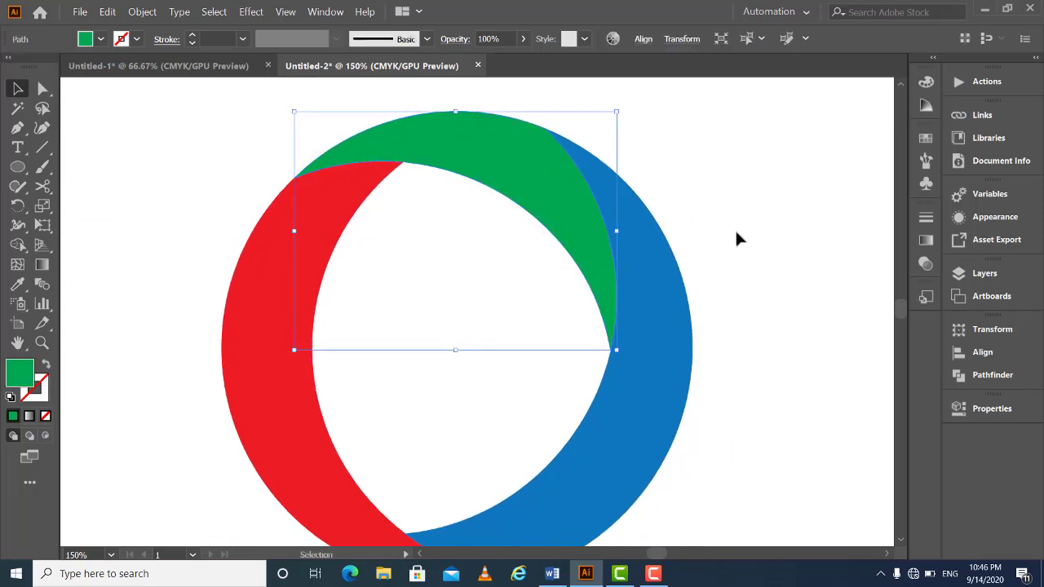
{"action": "left_click", "coordinate": [926, 141]}
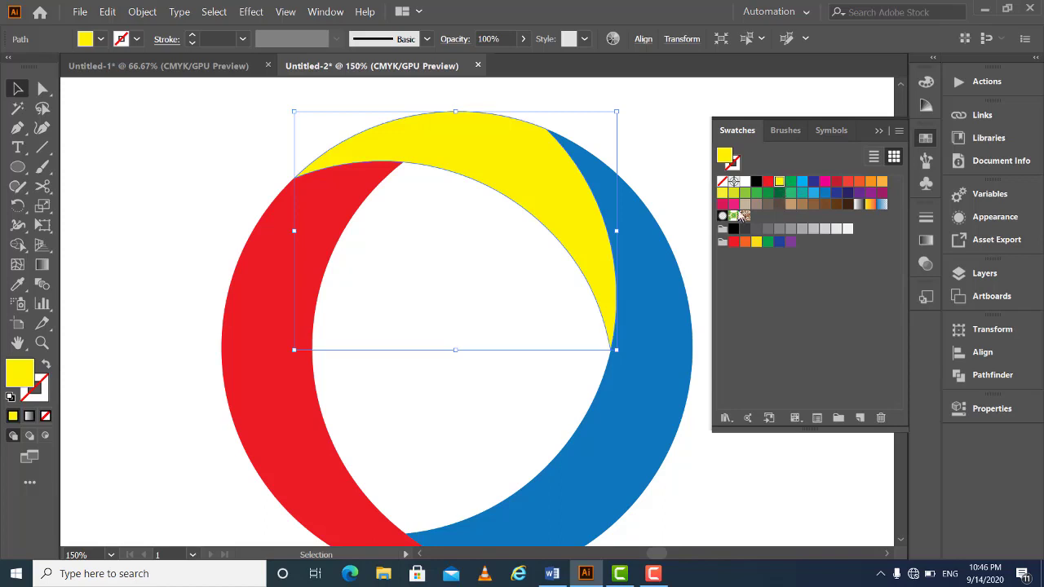
{"action": "left_click", "coordinate": [926, 244]}
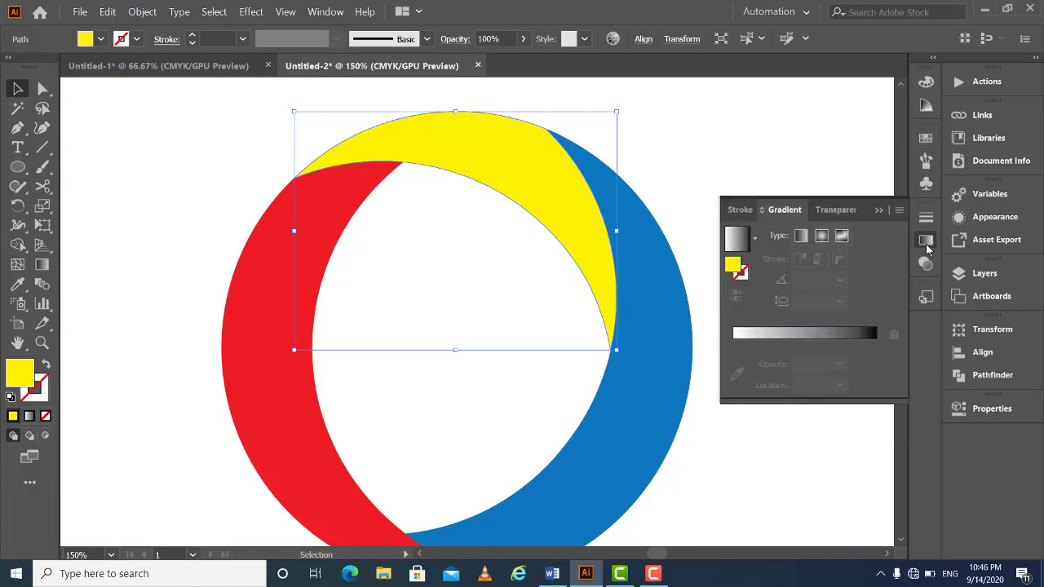
Try several Color Guide shades on the yellow crescent and apply the slightly darker yellow shade next to pure yellow
{"action": "left_click", "coordinate": [925, 103]}
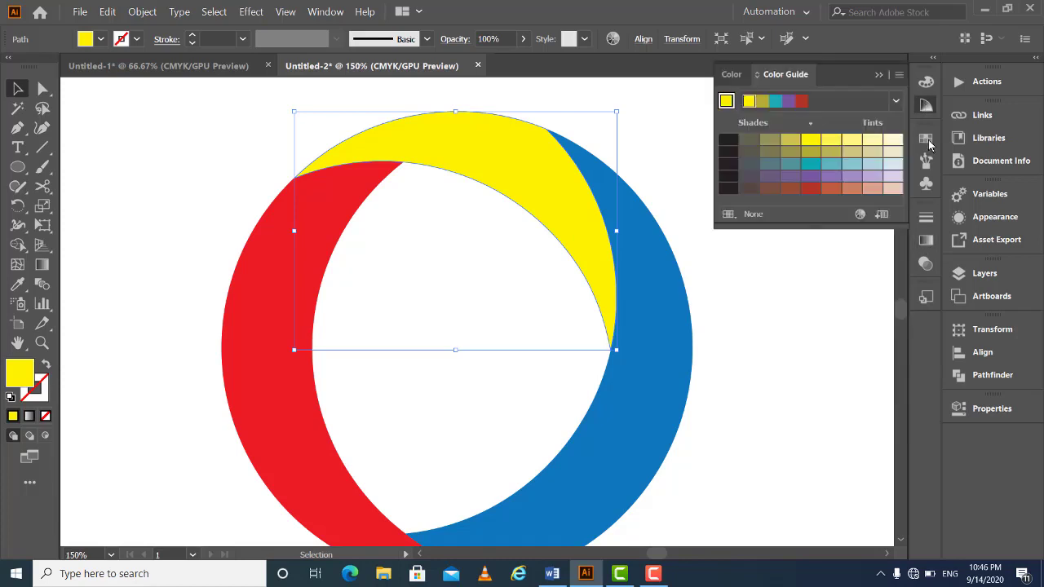
{"action": "left_click", "coordinate": [787, 142]}
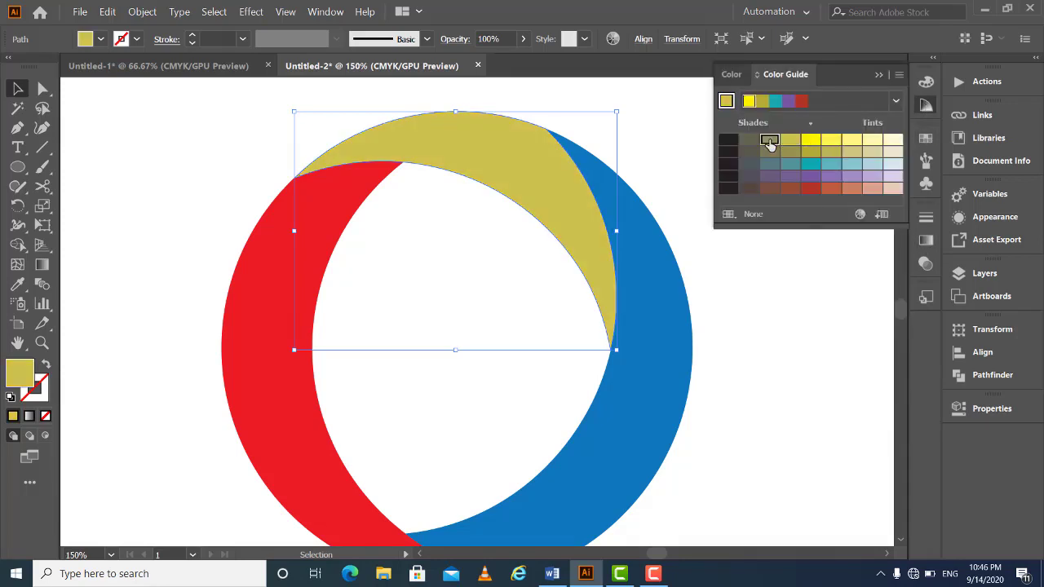
{"action": "left_click", "coordinate": [769, 141]}
{"action": "left_click", "coordinate": [790, 143]}
{"action": "left_click", "coordinate": [810, 141]}
{"action": "left_click", "coordinate": [825, 144]}
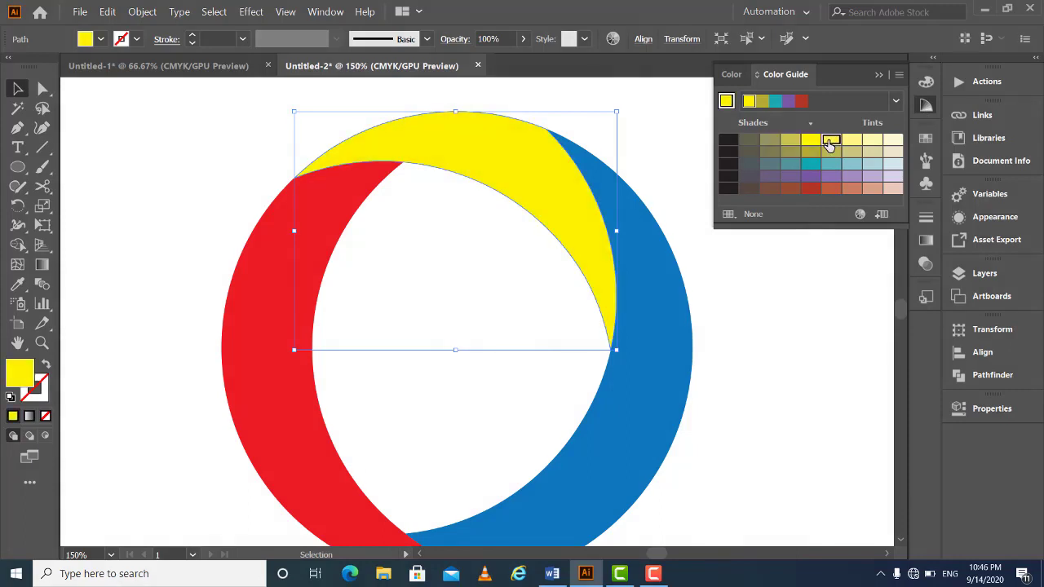
{"action": "left_click", "coordinate": [789, 149]}
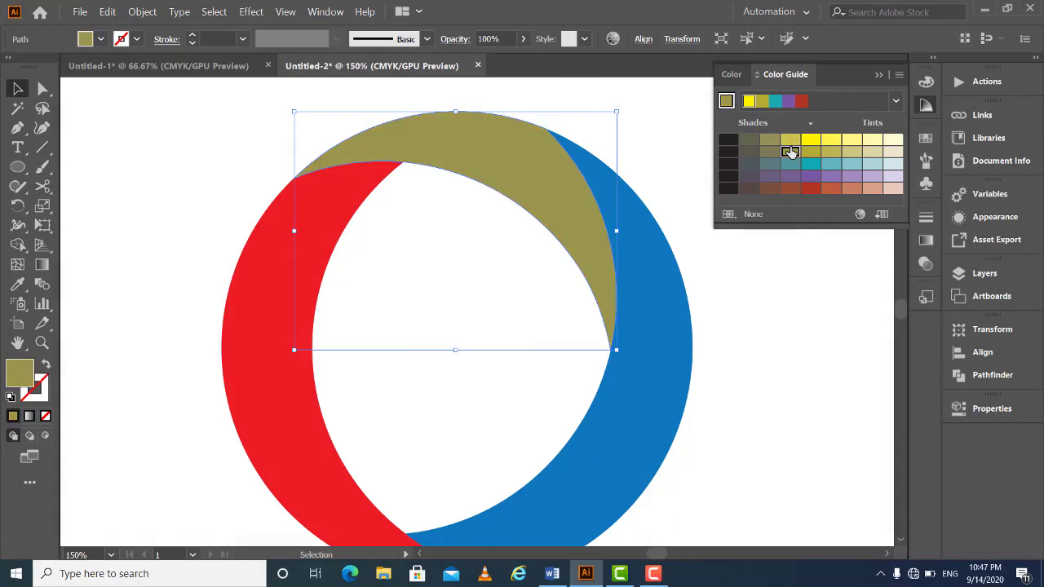
{"action": "left_click", "coordinate": [790, 142]}
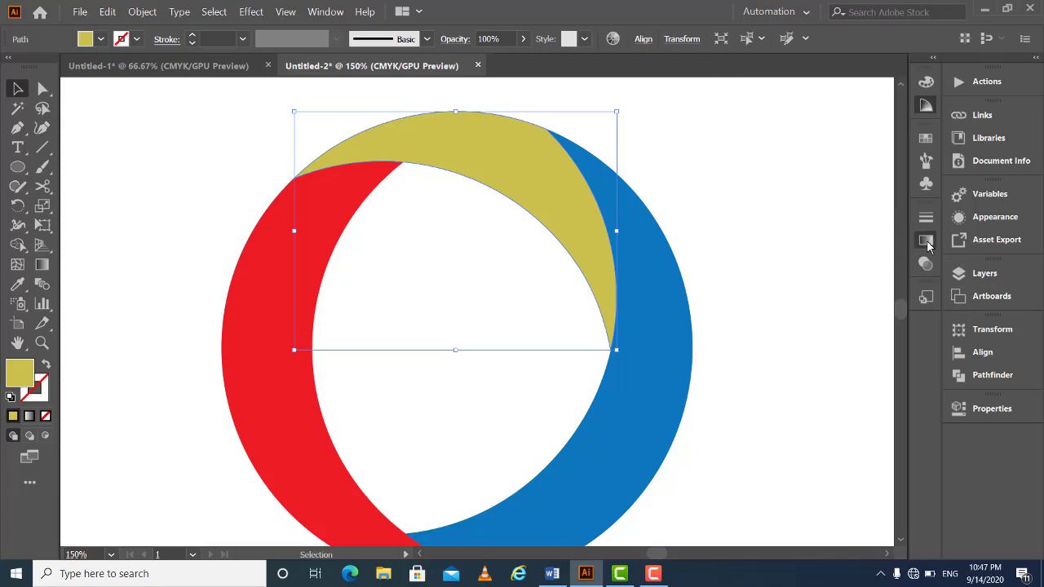
View the gradient settings and display the CMYK sliders for the upper crescent's fill
{"action": "left_click", "coordinate": [925, 244]}
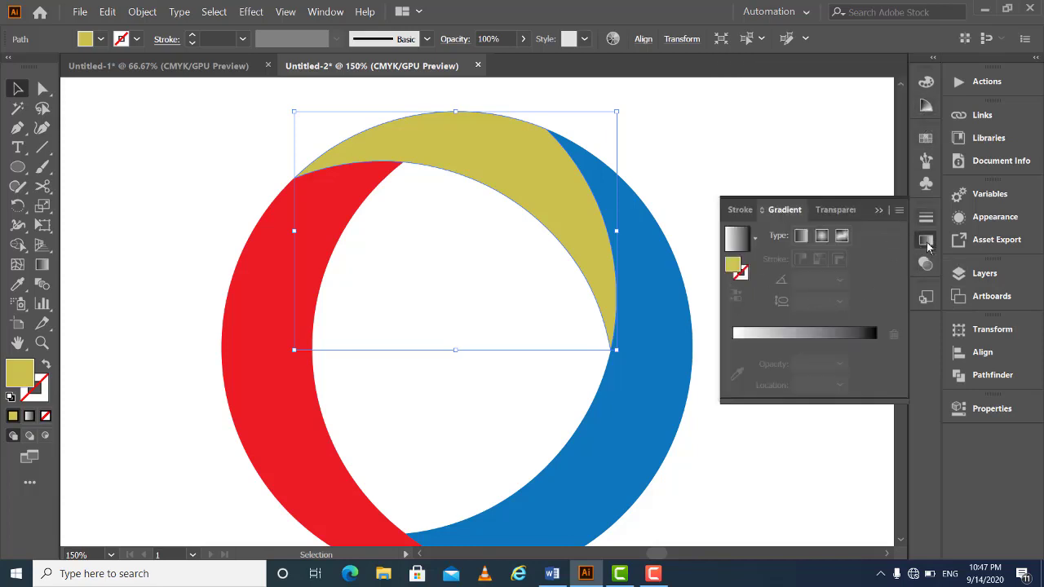
{"action": "left_click", "coordinate": [926, 83]}
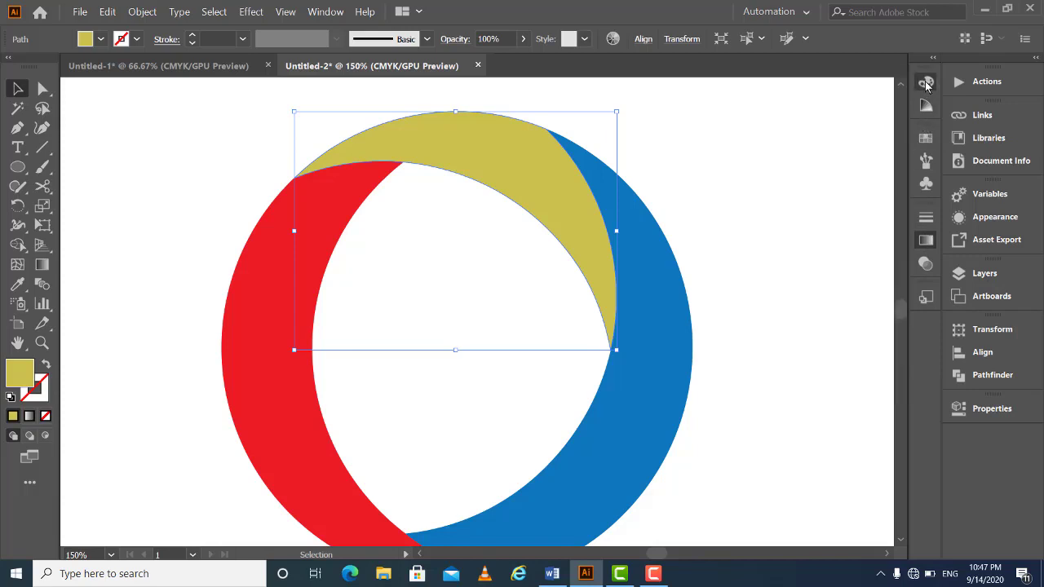
{"action": "left_click", "coordinate": [926, 83]}
{"action": "left_click", "coordinate": [925, 83]}
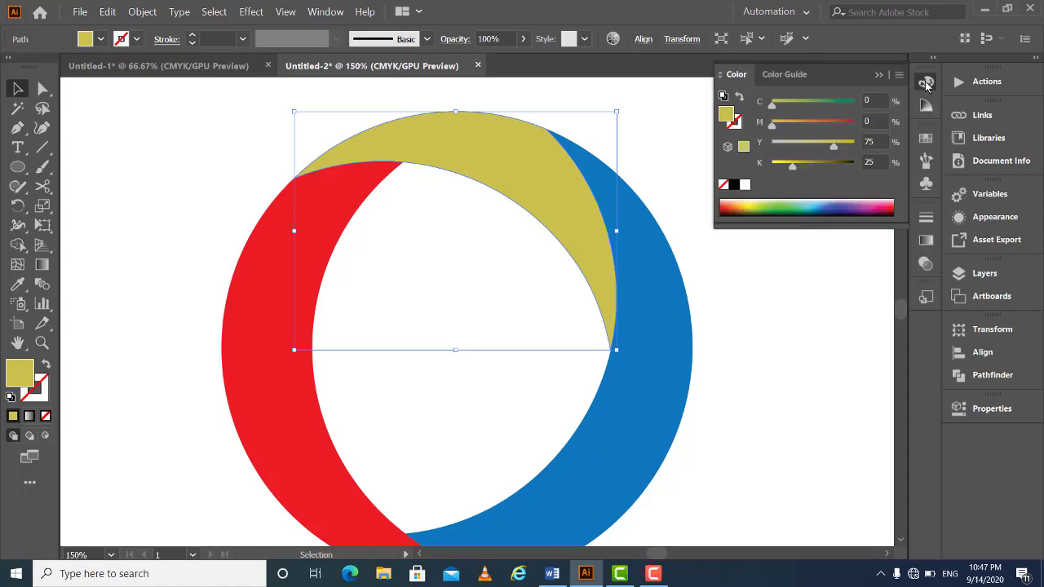
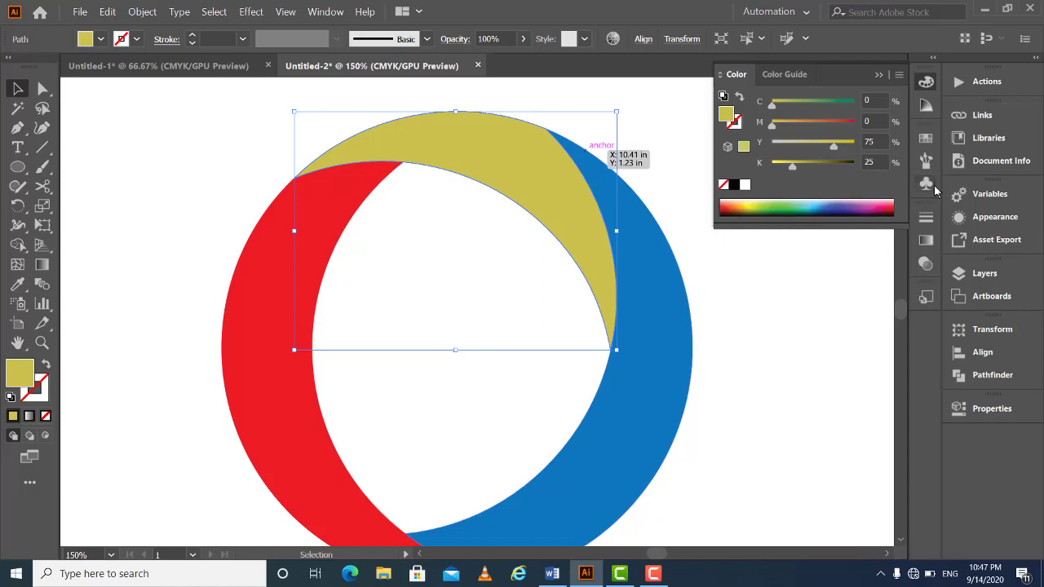
Apply a linear gradient to the upper crescent and set its black end stop to CMYK with yellow 100% and black 30%
{"action": "left_click", "coordinate": [925, 241]}
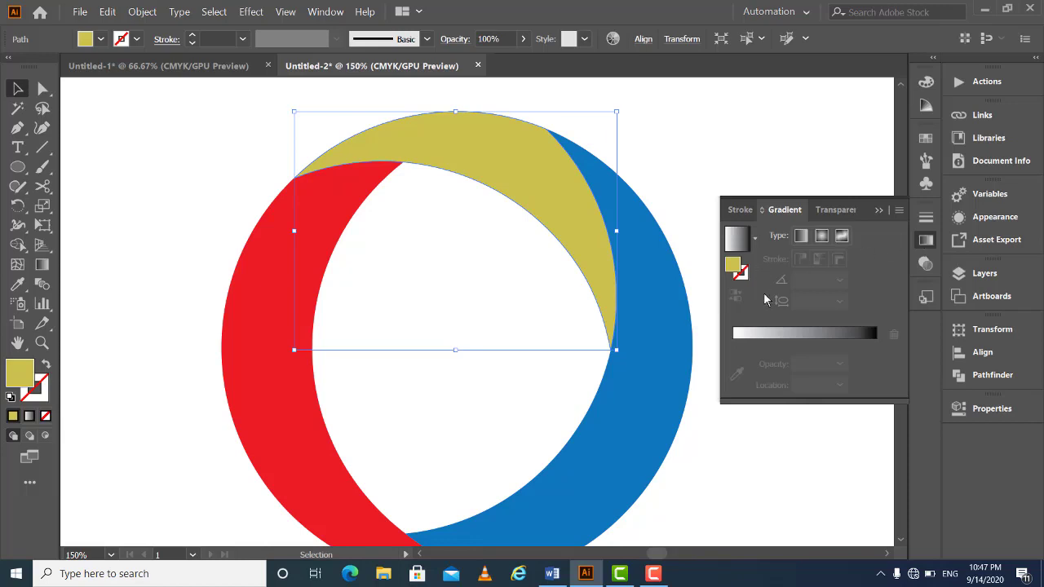
{"action": "left_click", "coordinate": [804, 333]}
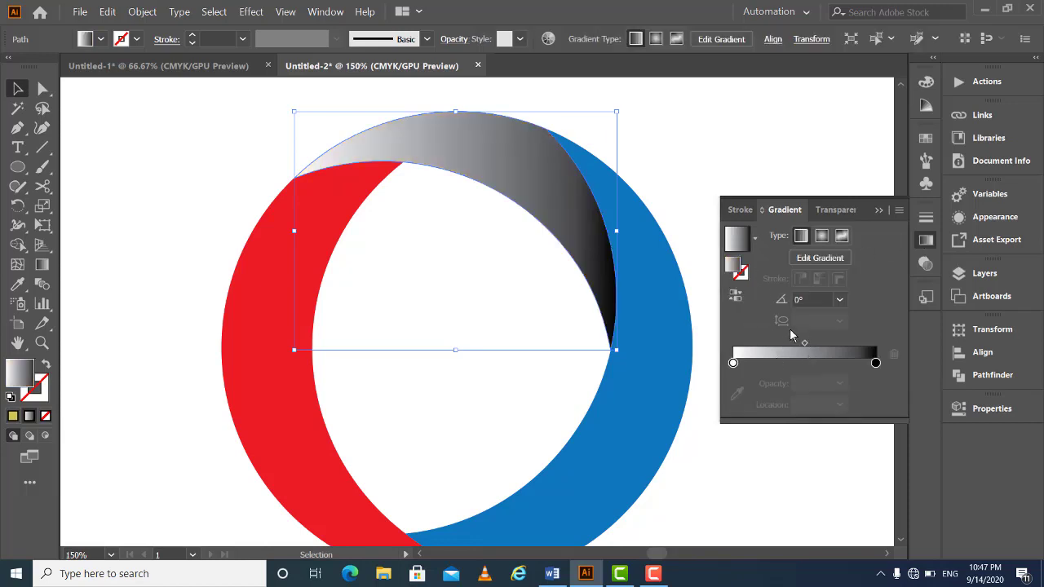
{"action": "left_click", "coordinate": [875, 363]}
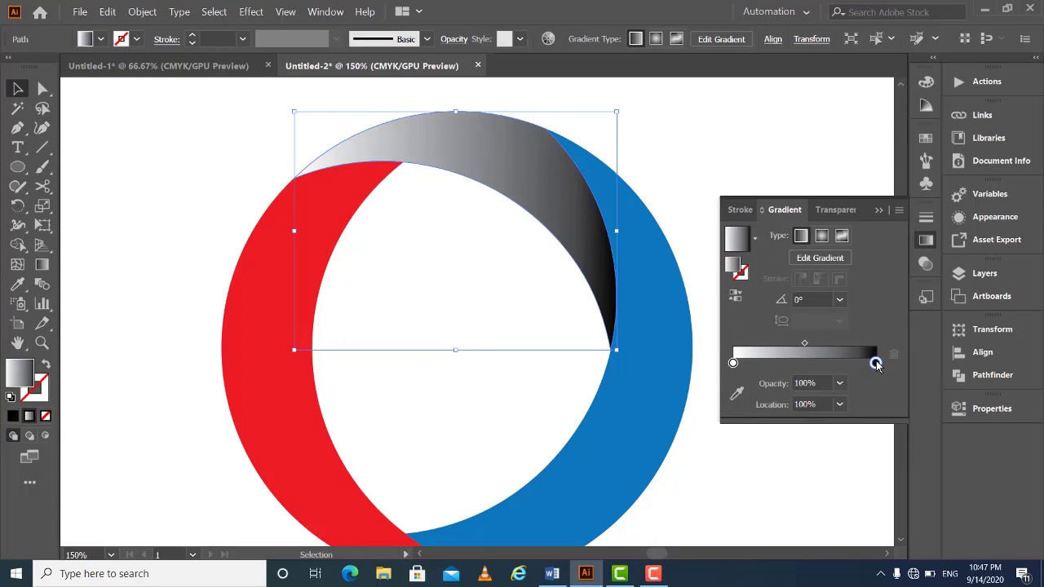
{"action": "double_click", "coordinate": [875, 363]}
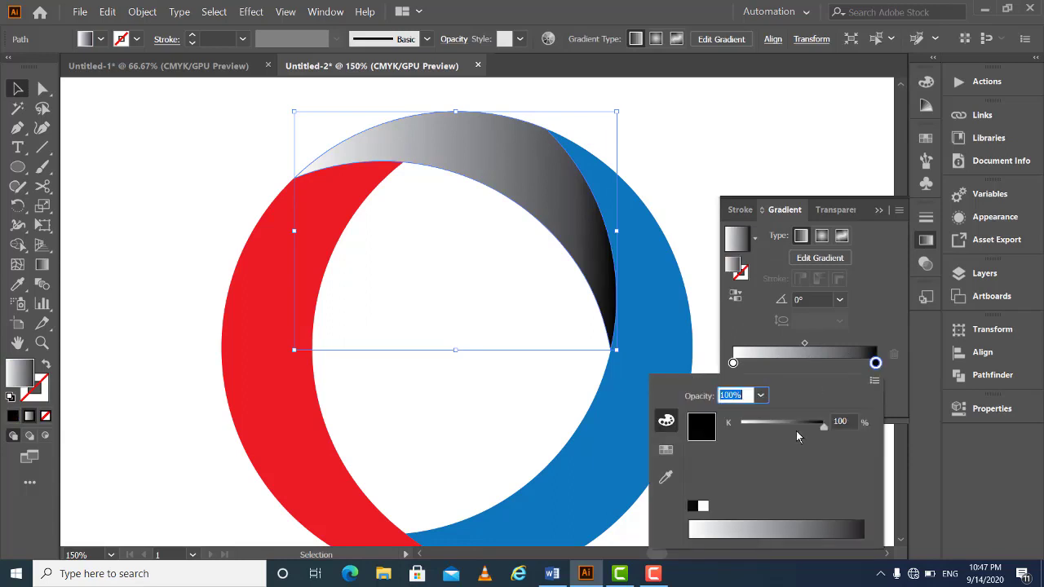
{"action": "left_click", "coordinate": [875, 382]}
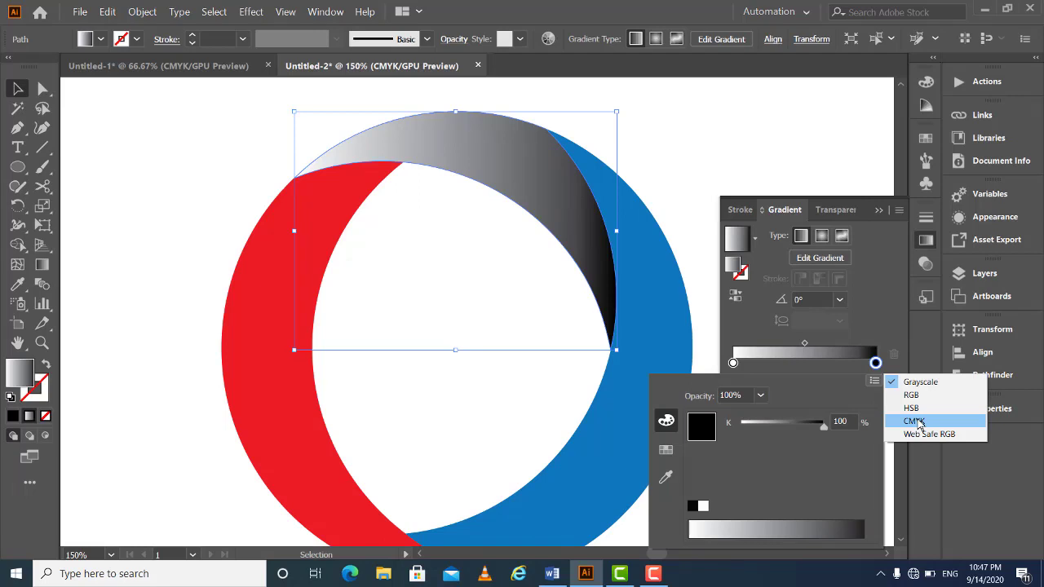
{"action": "left_click", "coordinate": [914, 420]}
{"action": "left_click", "coordinate": [840, 463]}
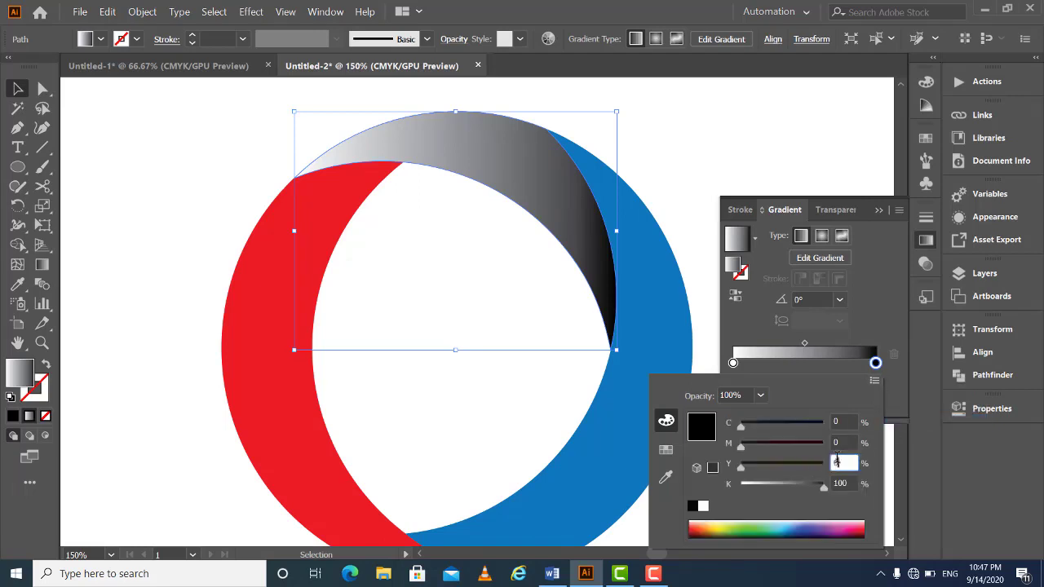
{"action": "type", "text": "100"}
{"action": "key", "text": "Tab"}
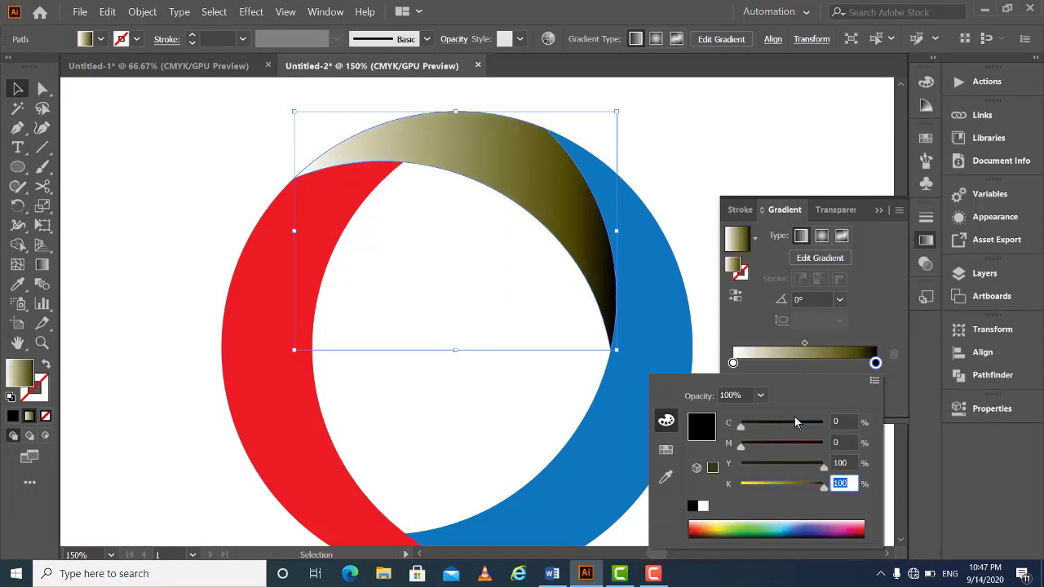
{"action": "type", "text": "30"}
{"action": "key", "text": "Return"}
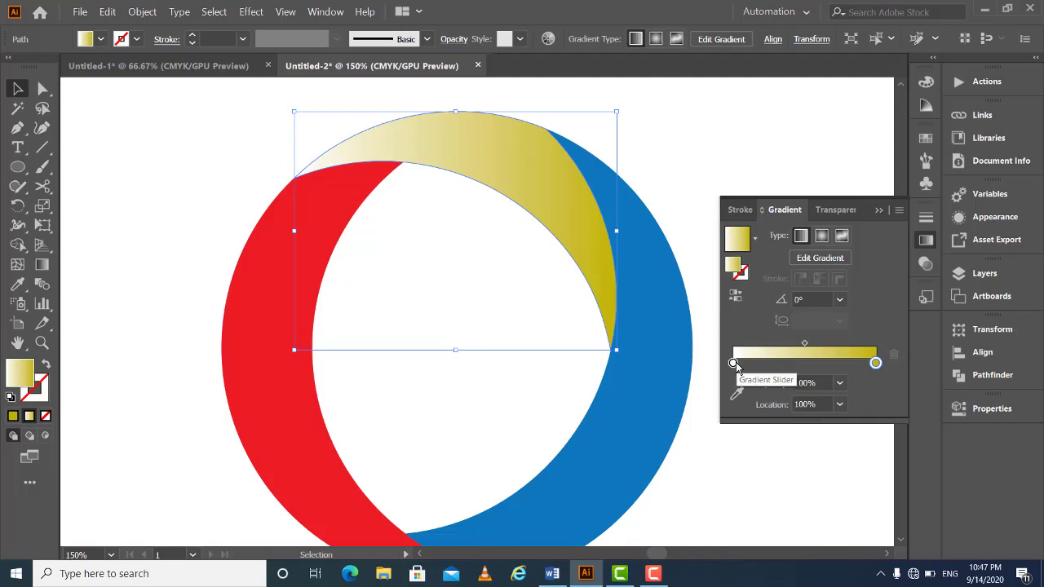
Switch the white start stop of the upper crescent's gradient to CMYK and set its yellow to 100%
{"action": "double_click", "coordinate": [734, 363]}
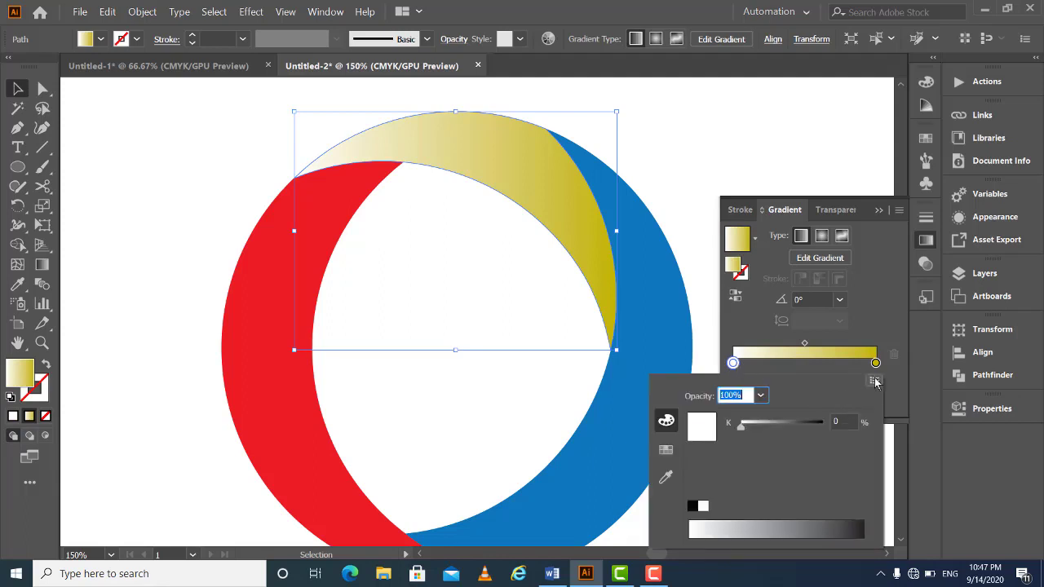
{"action": "left_click", "coordinate": [875, 381]}
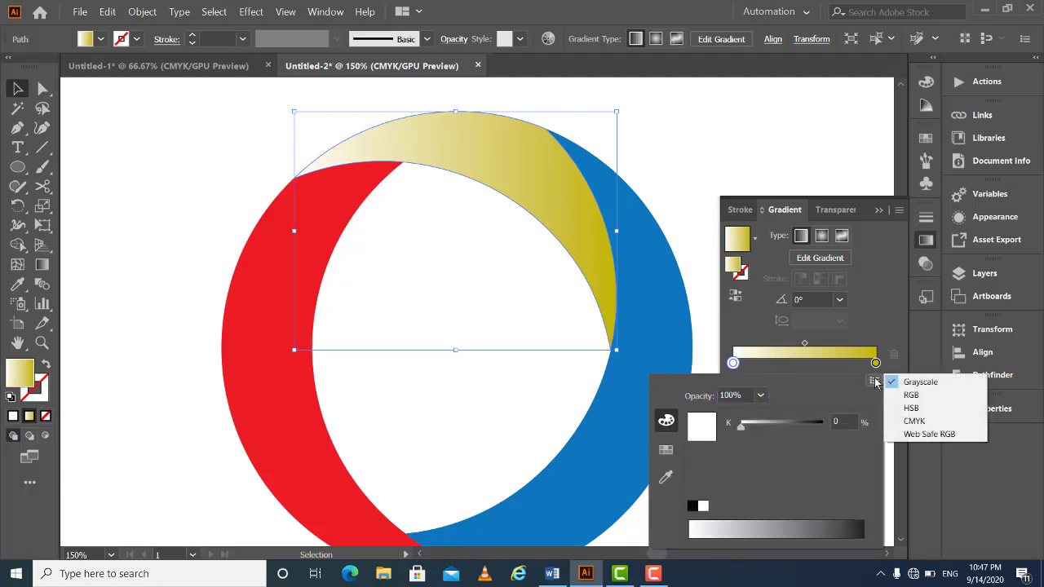
{"action": "left_click", "coordinate": [915, 421]}
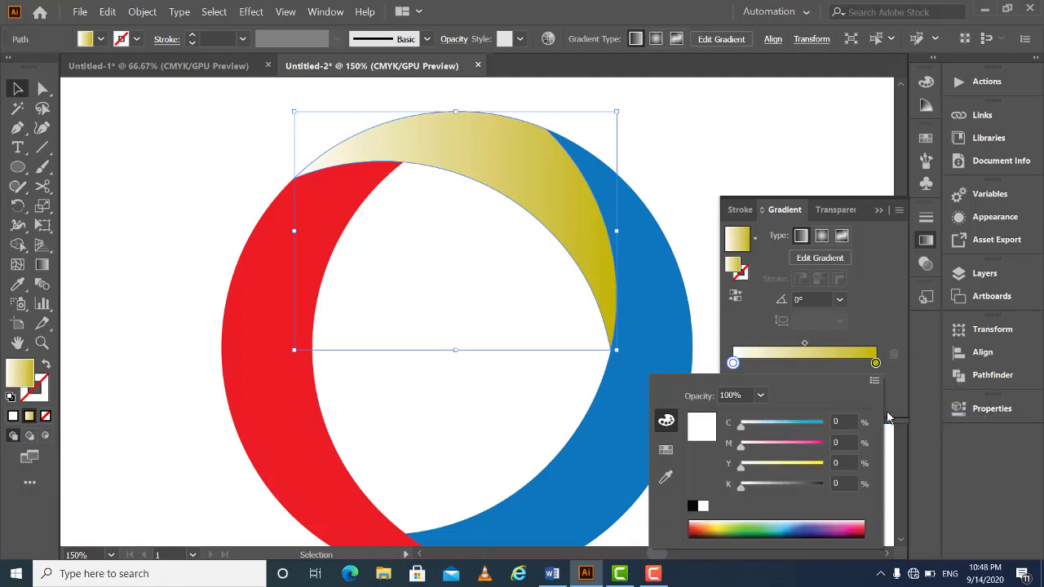
{"action": "left_click_drag", "start_coordinate": [740, 469], "coordinate": [862, 480]}
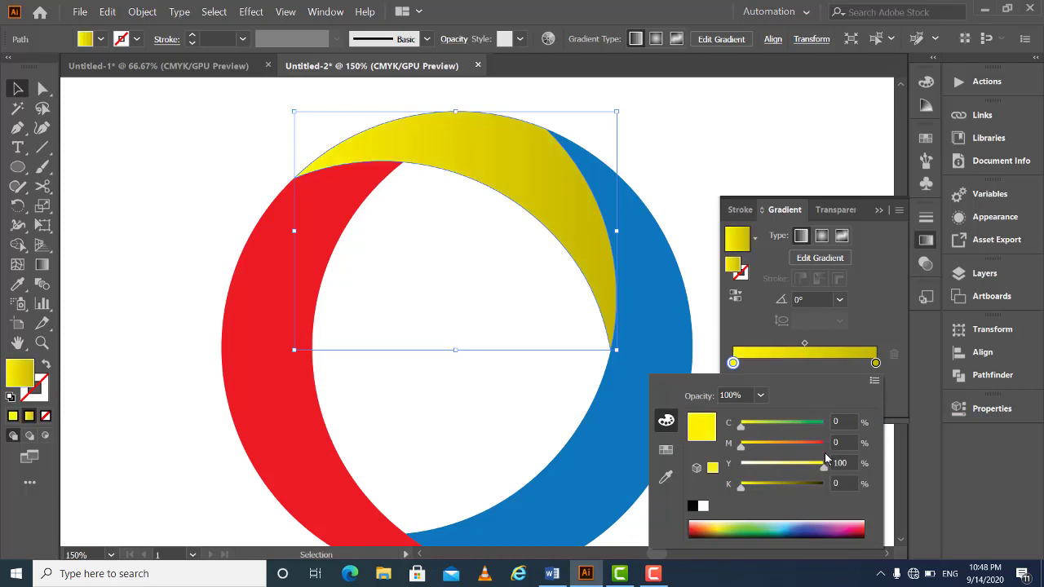
{"action": "left_click", "coordinate": [874, 260]}
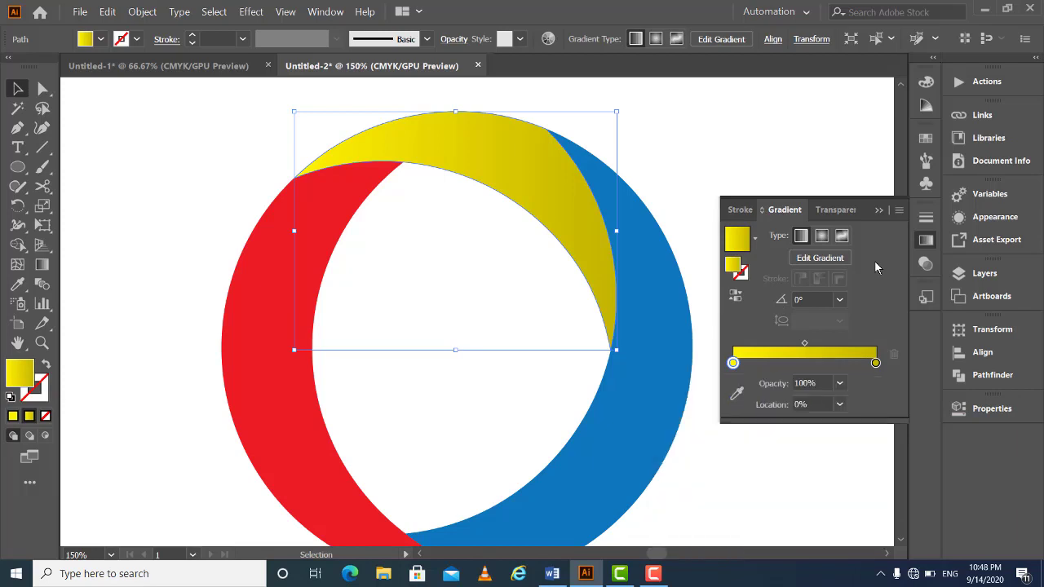
Try gradient angles of 180°, 30° and 90° on the upper crescent
{"action": "left_click", "coordinate": [840, 300]}
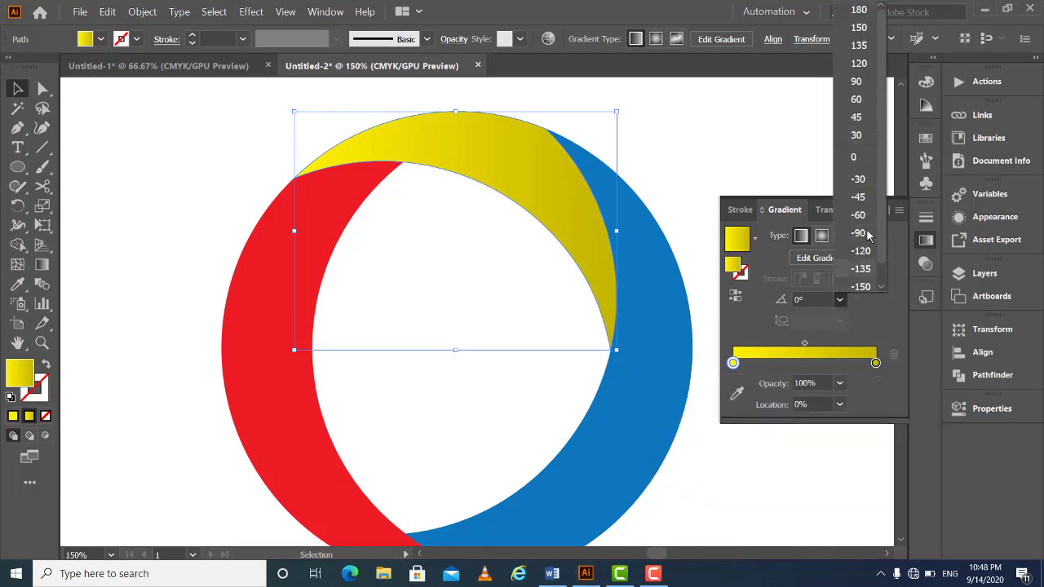
{"action": "left_click", "coordinate": [866, 10]}
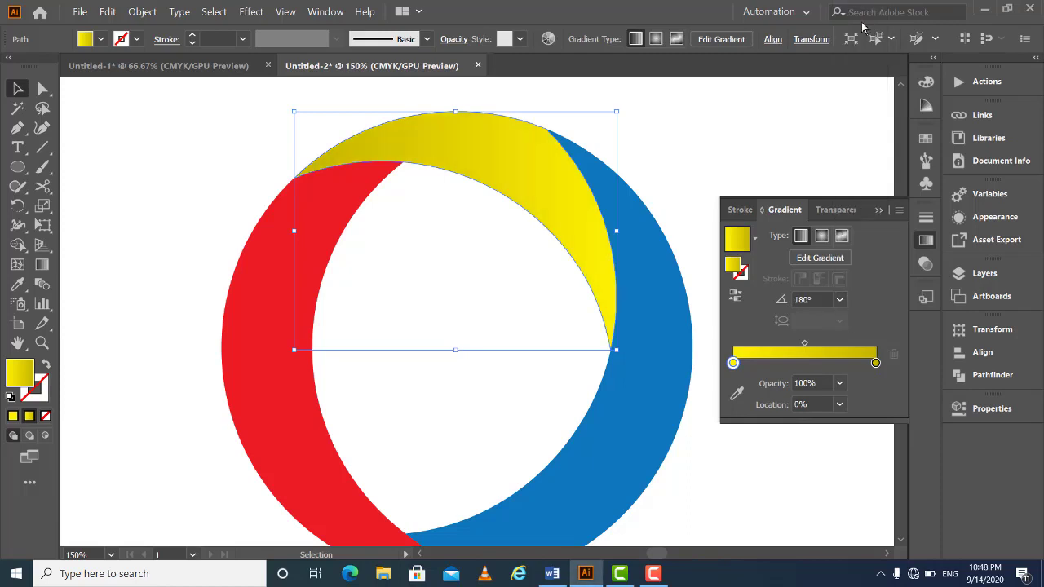
{"action": "left_click", "coordinate": [840, 300]}
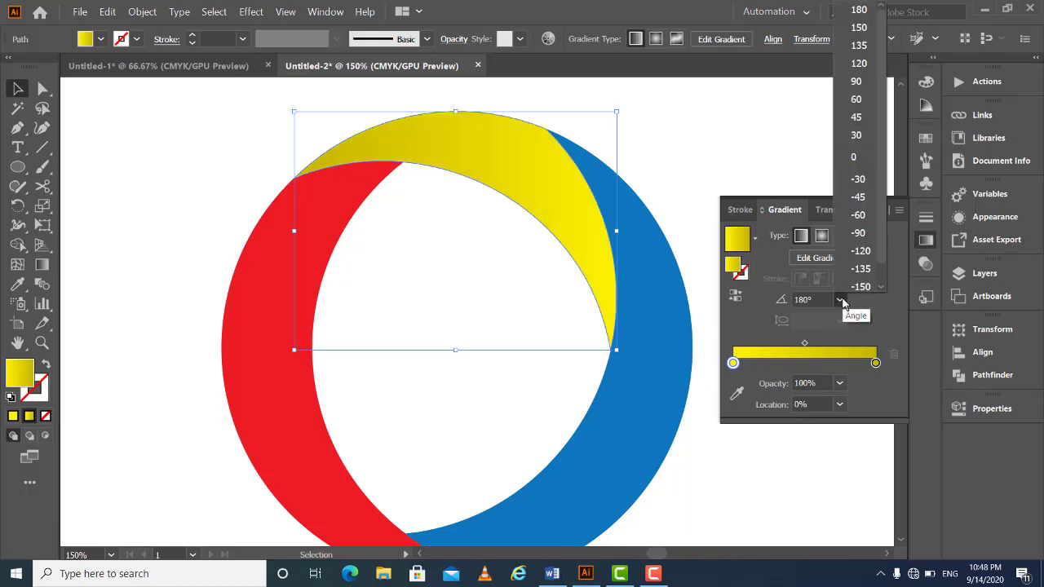
{"action": "left_click", "coordinate": [857, 135]}
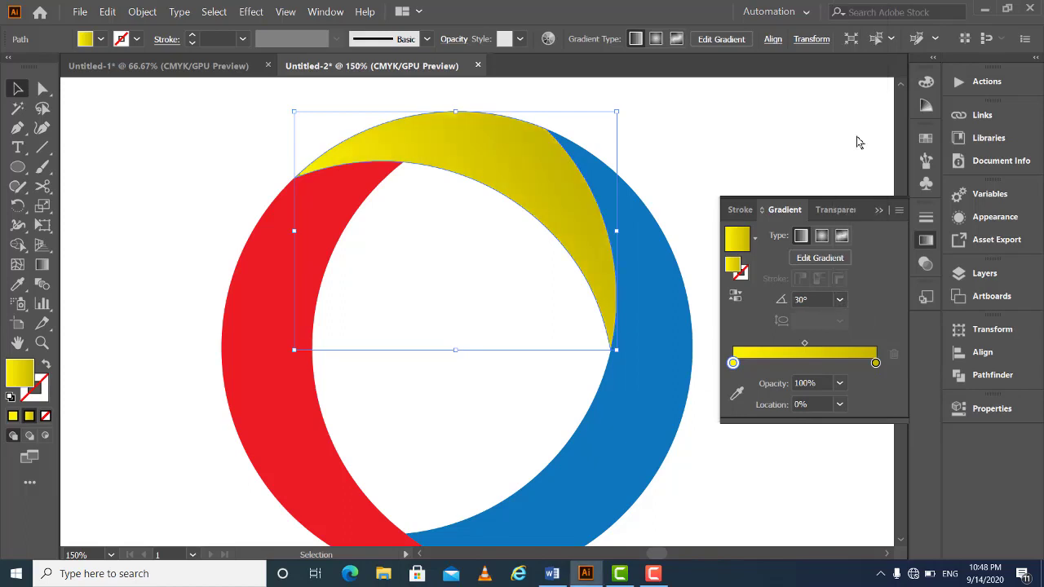
{"action": "left_click", "coordinate": [841, 300]}
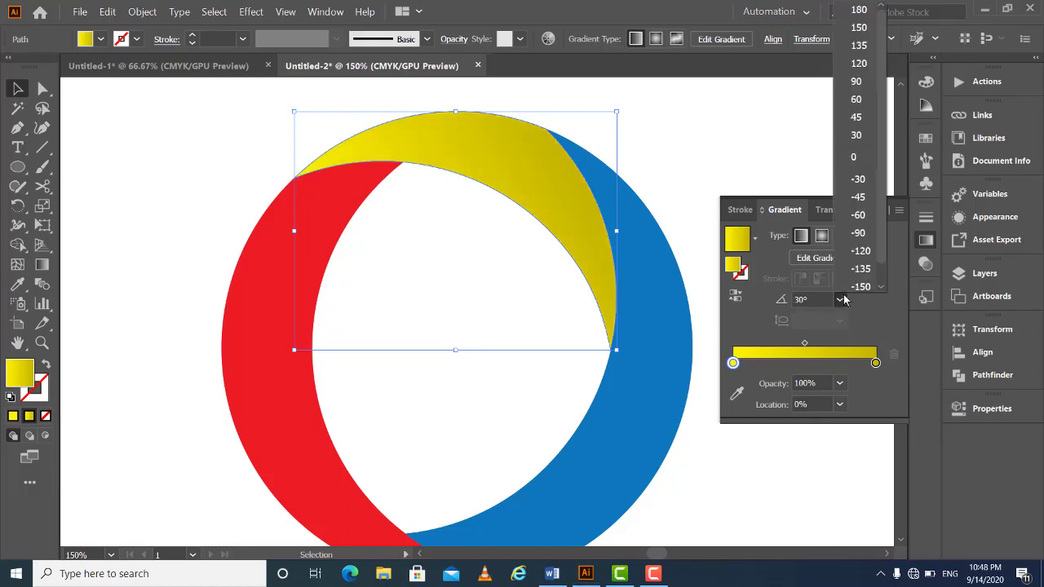
{"action": "left_click", "coordinate": [857, 82]}
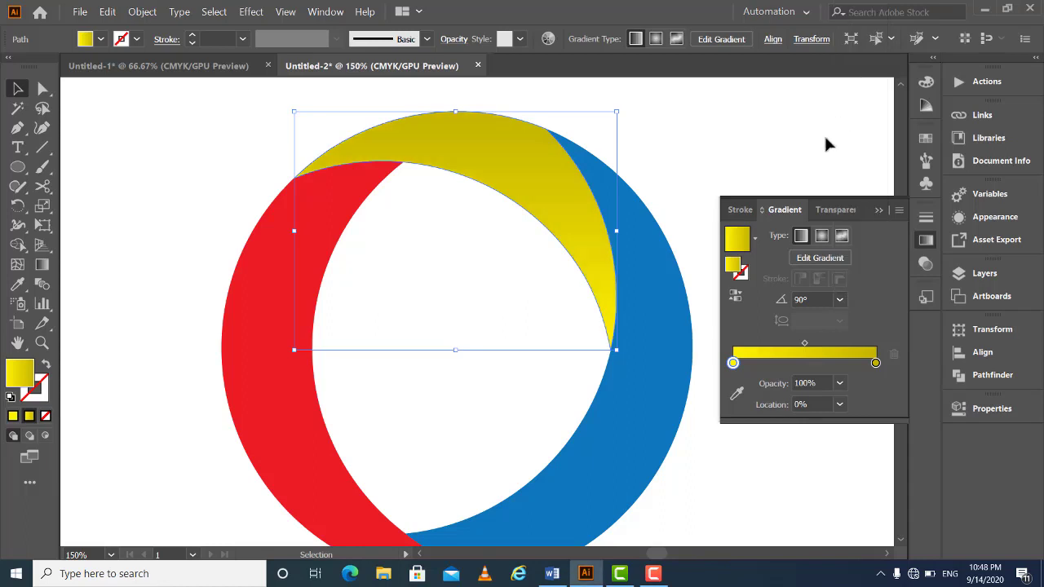
Set the upper crescent's gradient angle to 135° and deselect the crescent
{"action": "left_click", "coordinate": [840, 300]}
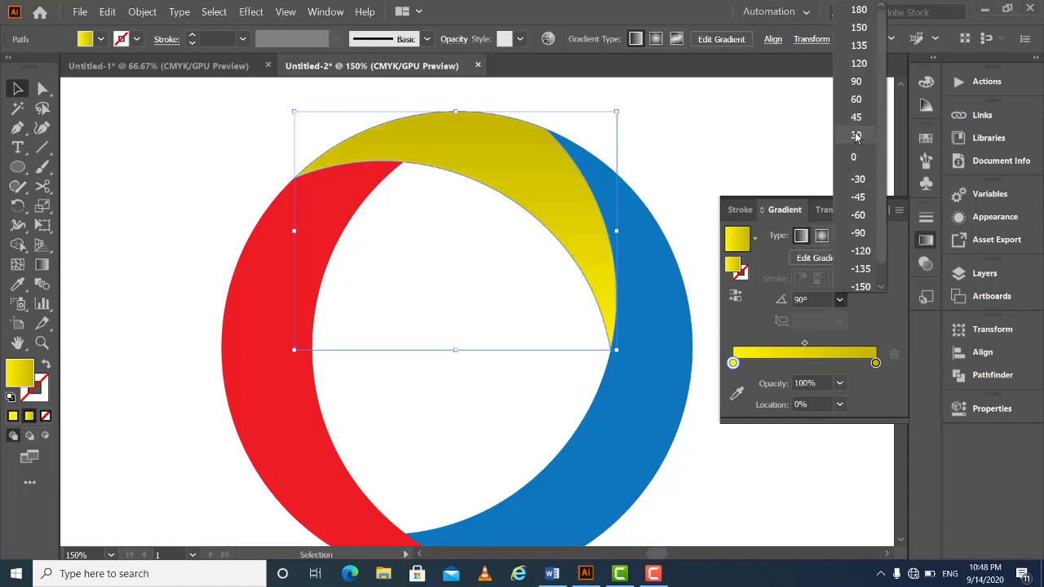
{"action": "left_click", "coordinate": [859, 46]}
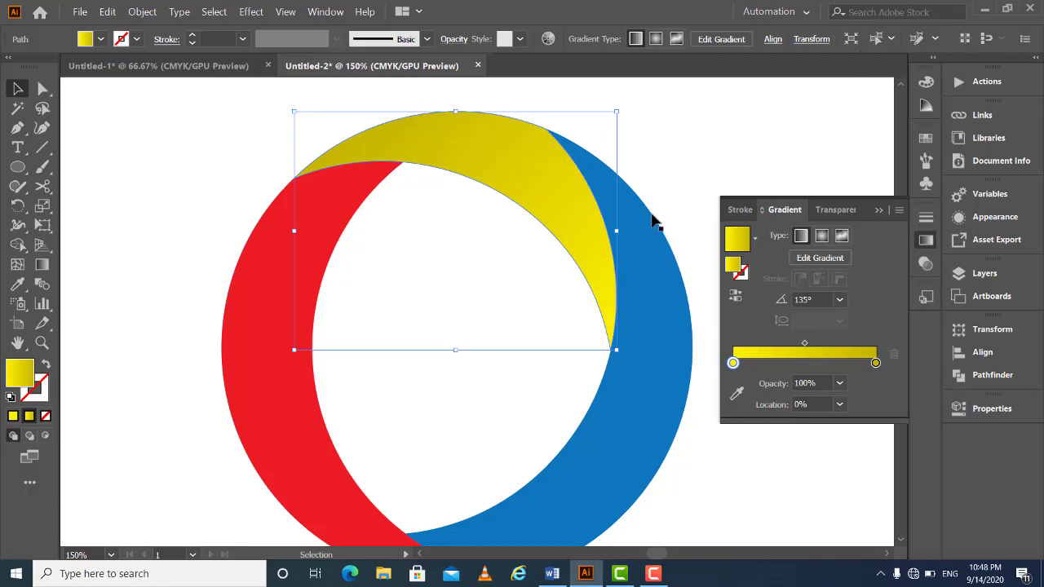
{"action": "left_click", "coordinate": [688, 152]}
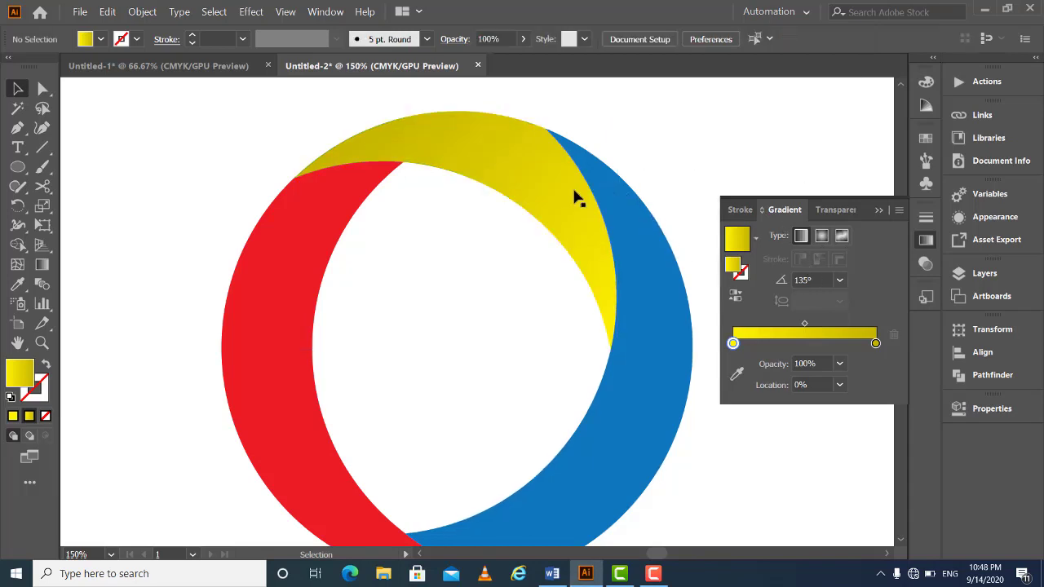
Copy the upper crescent's yellow gradient onto the blue crescent with the Eyedropper tool and deselect it
{"action": "left_click", "coordinate": [643, 274]}
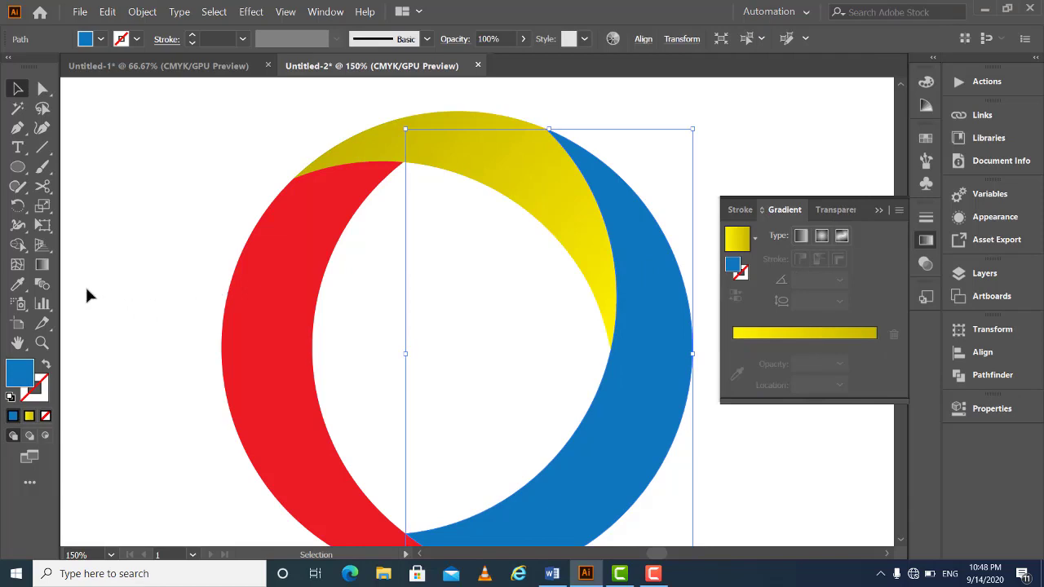
{"action": "left_click", "coordinate": [17, 288]}
{"action": "left_click", "coordinate": [506, 148]}
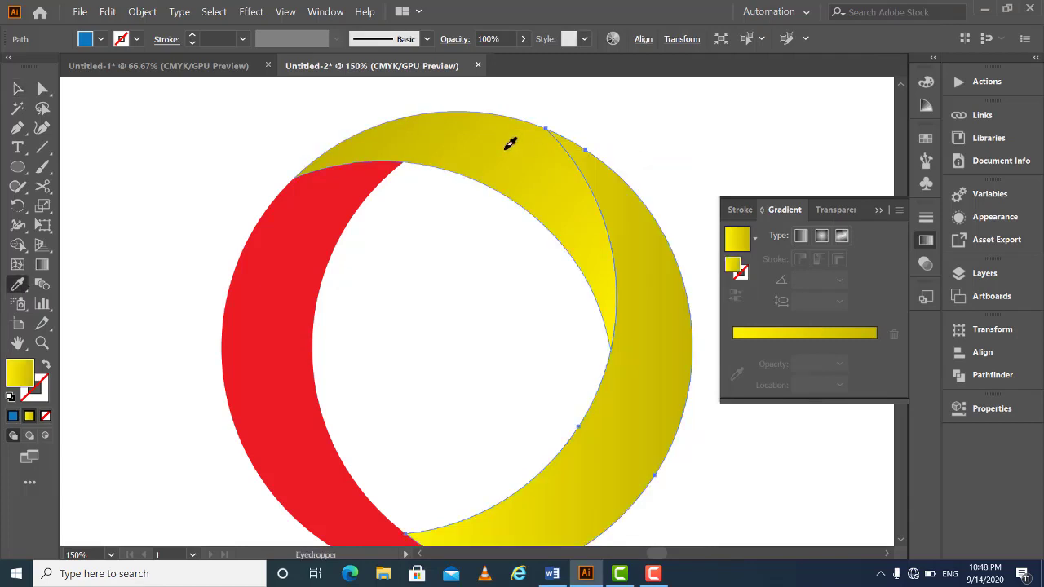
{"action": "left_click", "coordinate": [16, 91]}
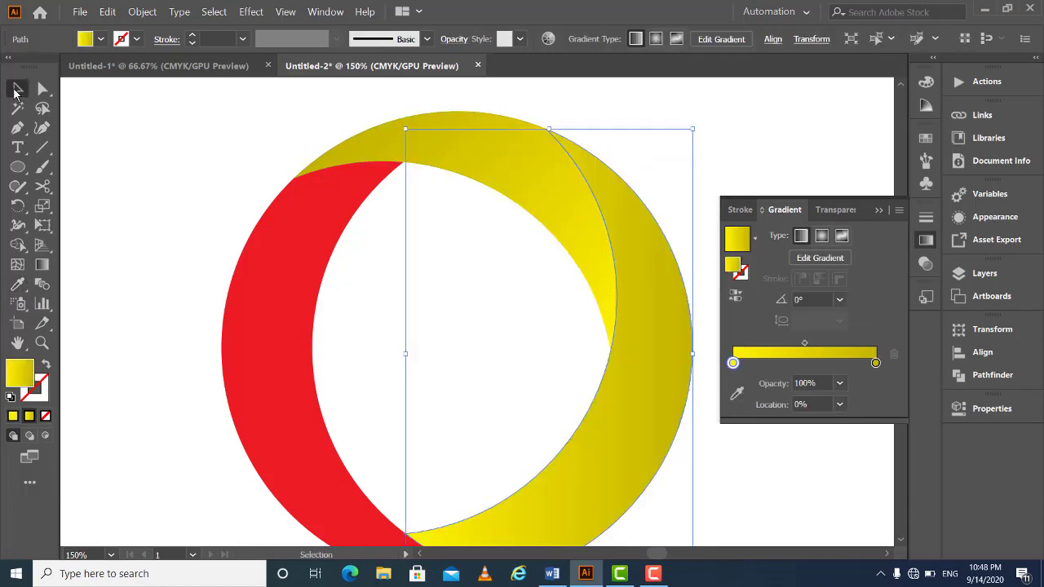
{"action": "left_click", "coordinate": [136, 122]}
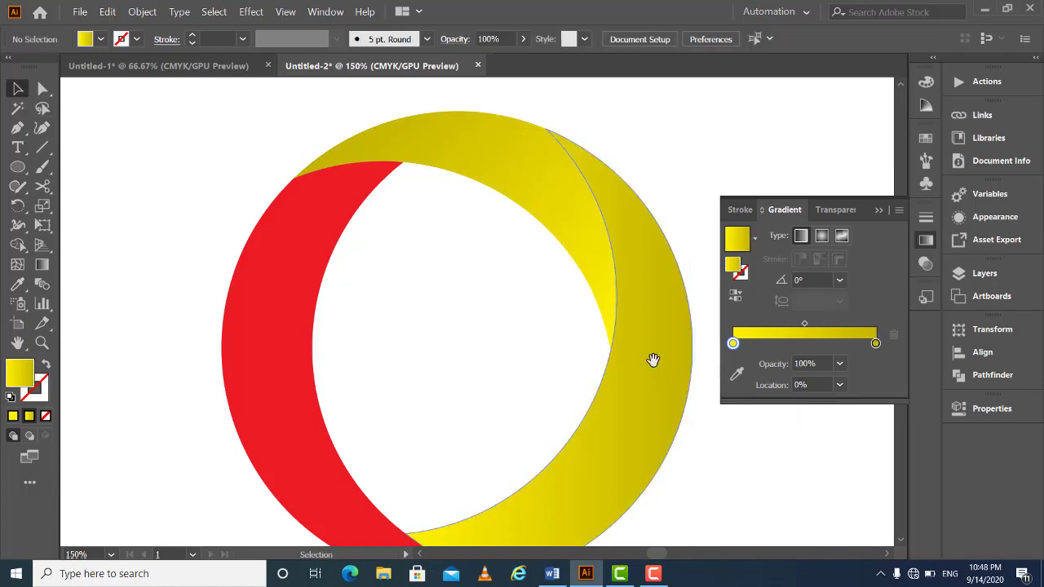
Set the gradient angle of the yellow crescent that replaced the blue fill to 120°
{"action": "left_click_drag", "start_coordinate": [654, 360], "coordinate": [656, 257]}
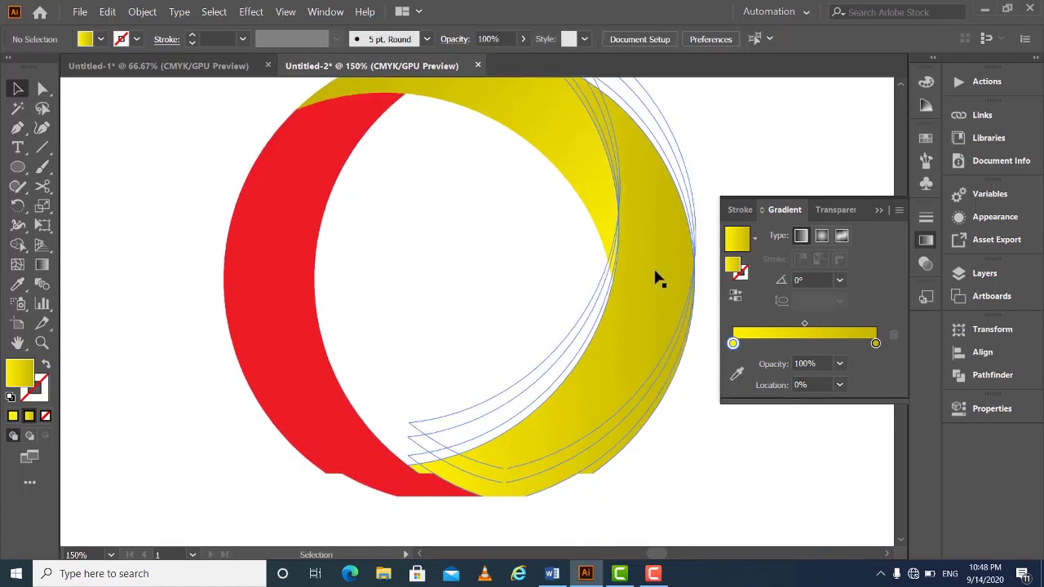
{"action": "key", "text": "ctrl+minus"}
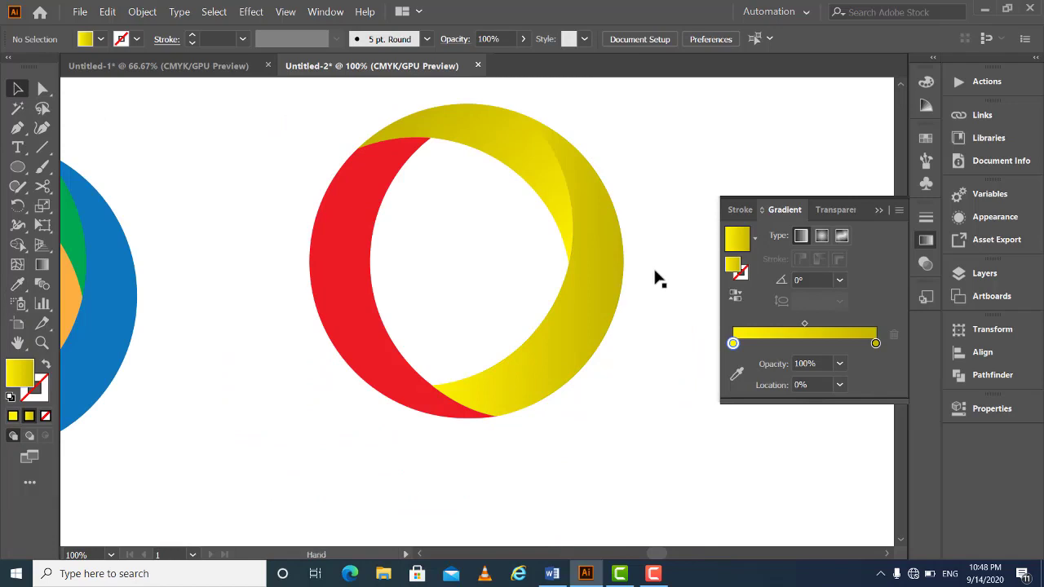
{"action": "left_click_drag", "start_coordinate": [645, 256], "coordinate": [645, 276]}
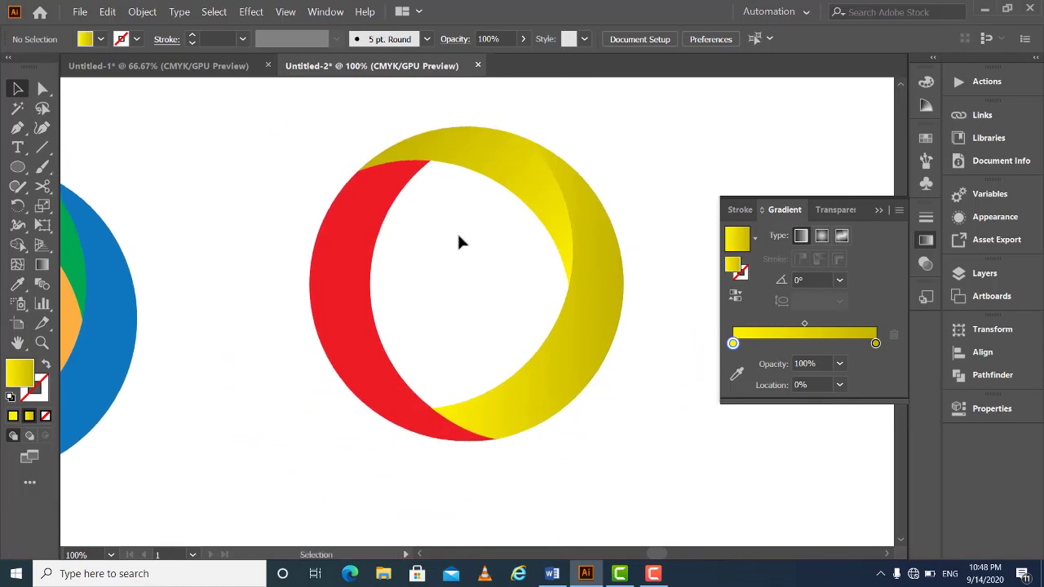
{"action": "left_click", "coordinate": [583, 325]}
{"action": "key", "text": "ctrl+h"}
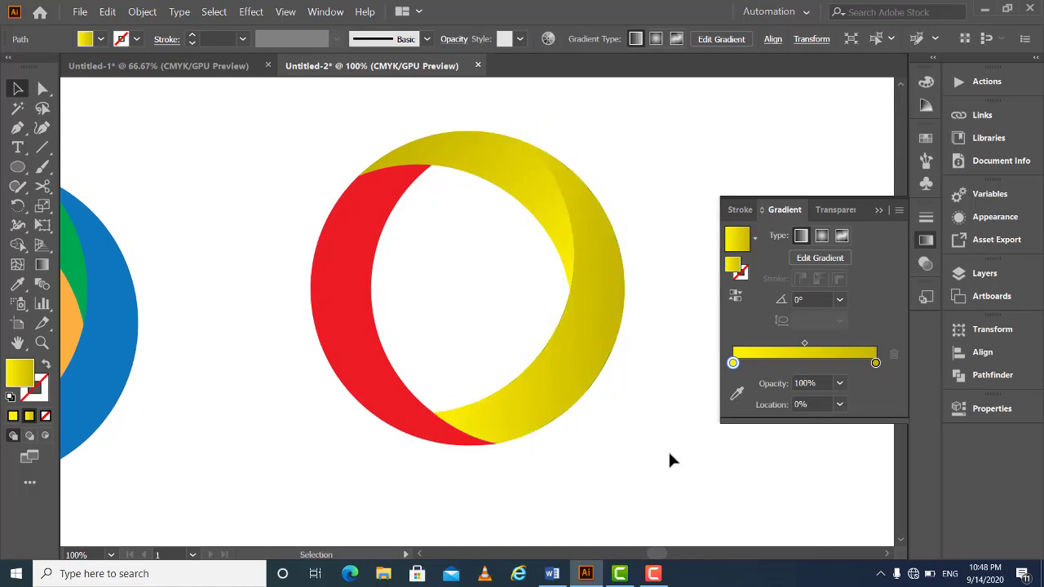
{"action": "left_click", "coordinate": [576, 378]}
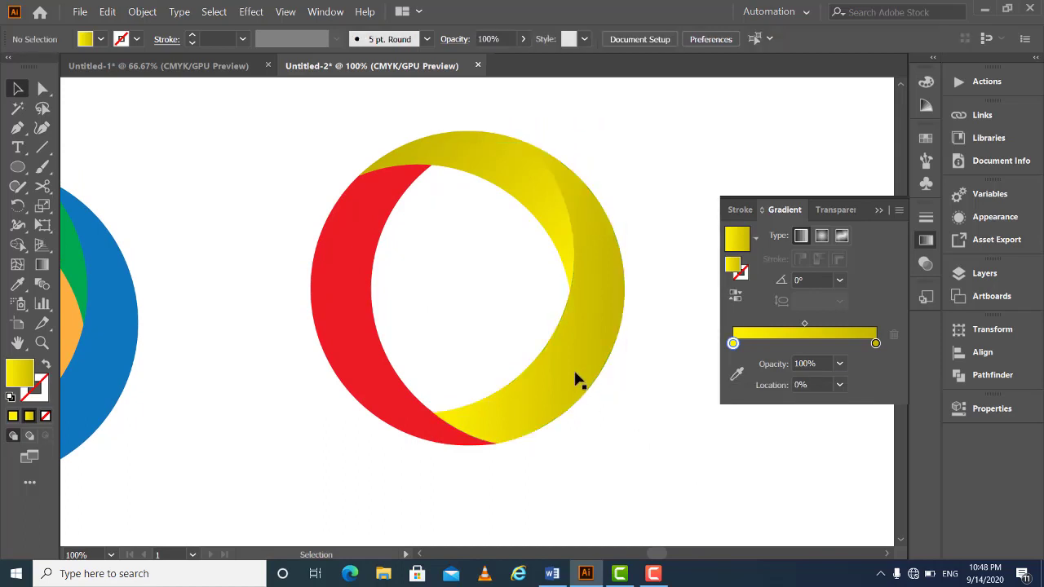
{"action": "left_click", "coordinate": [816, 299]}
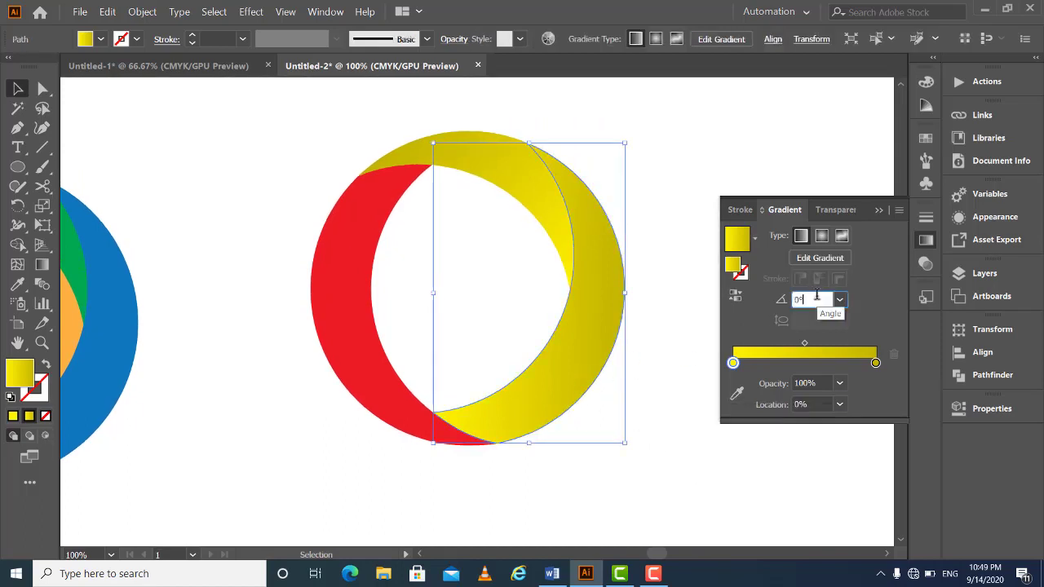
{"action": "double_click", "coordinate": [816, 299]}
{"action": "type", "text": "120"}
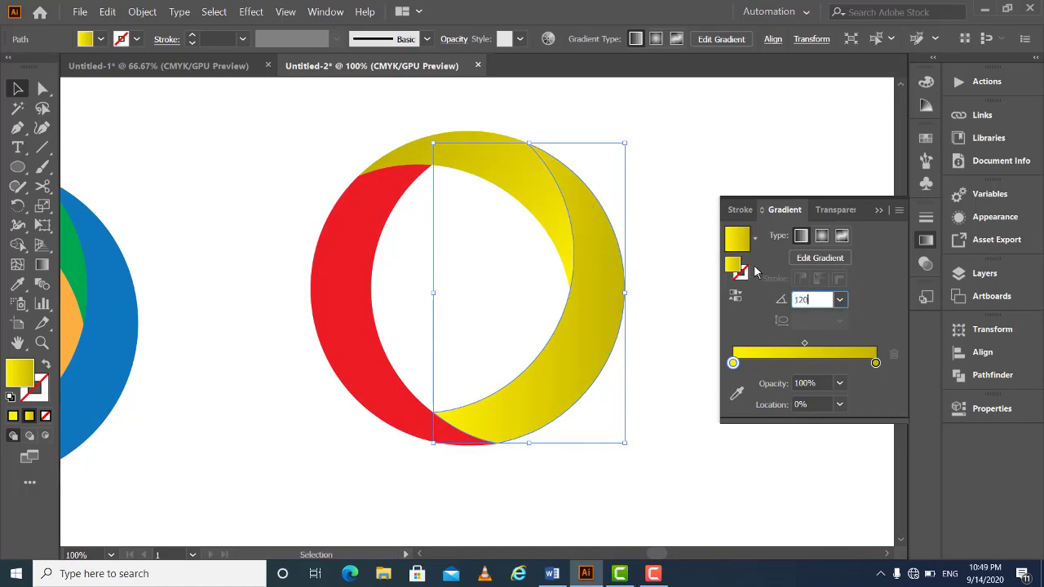
{"action": "key", "text": "Return"}
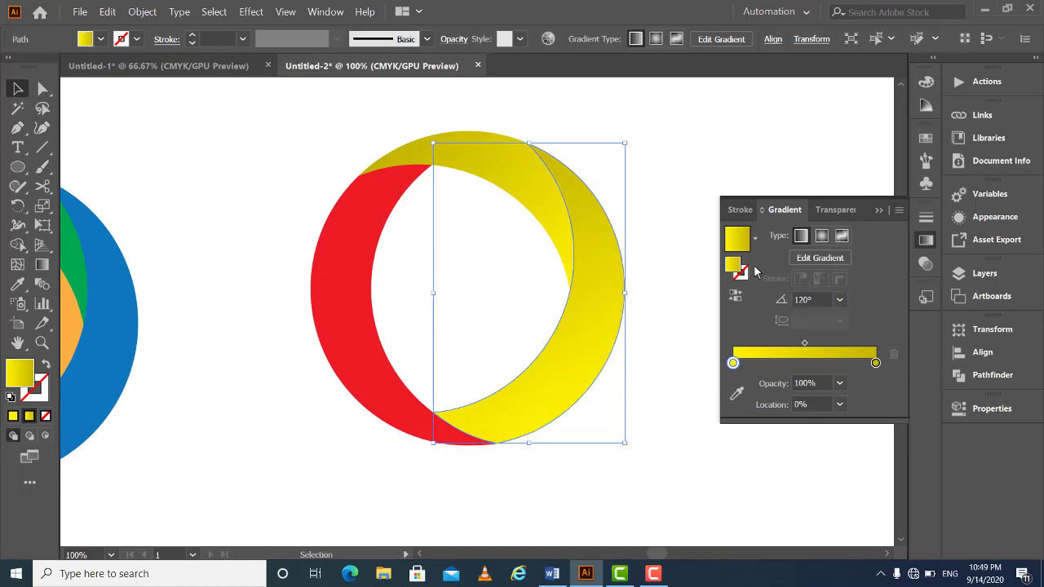
{"action": "left_click", "coordinate": [667, 418]}
{"action": "left_click", "coordinate": [585, 291]}
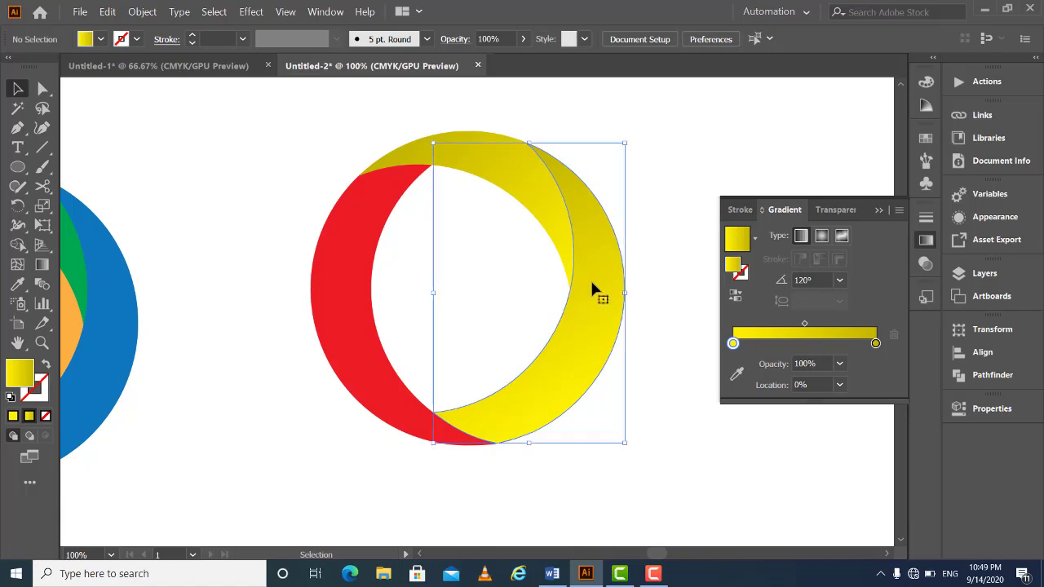
Set the gradient angle of the right-hand yellow crescent to 110° and deselect the artwork
{"action": "double_click", "coordinate": [811, 299]}
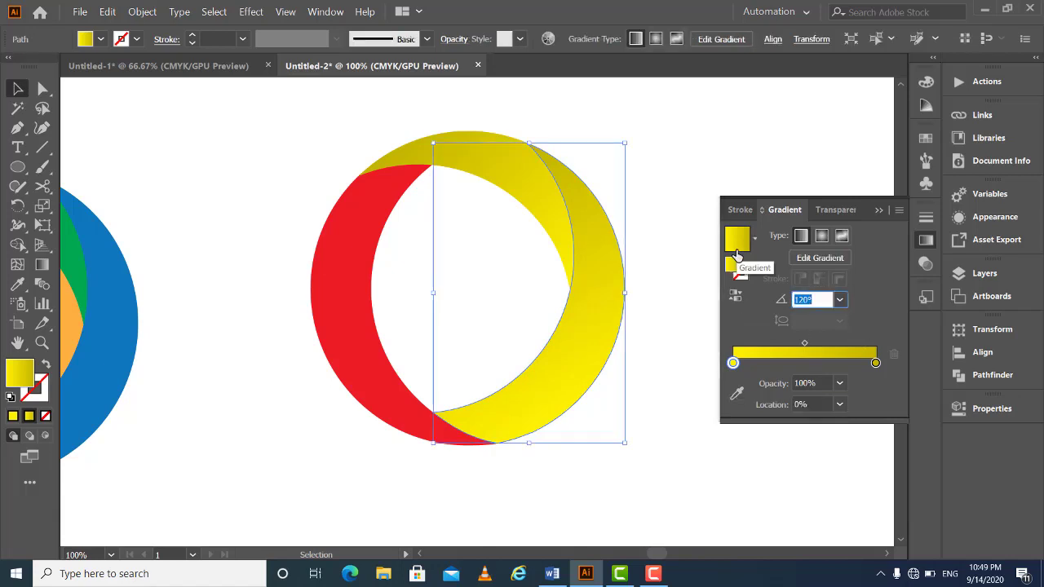
{"action": "type", "text": "11"}
{"action": "key", "text": "Return"}
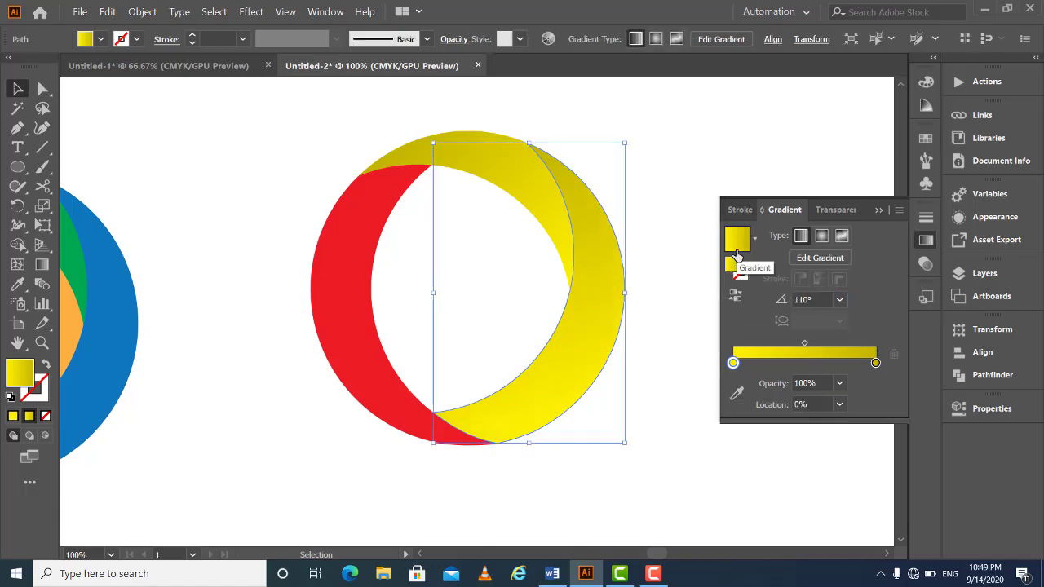
{"action": "left_click", "coordinate": [661, 467]}
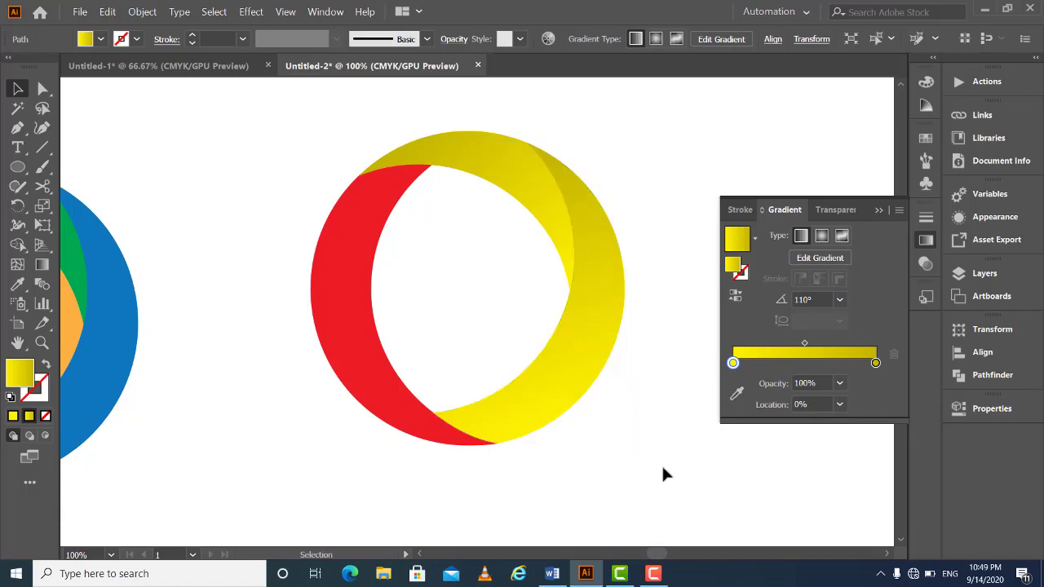
{"action": "left_click", "coordinate": [503, 167]}
{"action": "left_click", "coordinate": [599, 286], "text": "shift"}
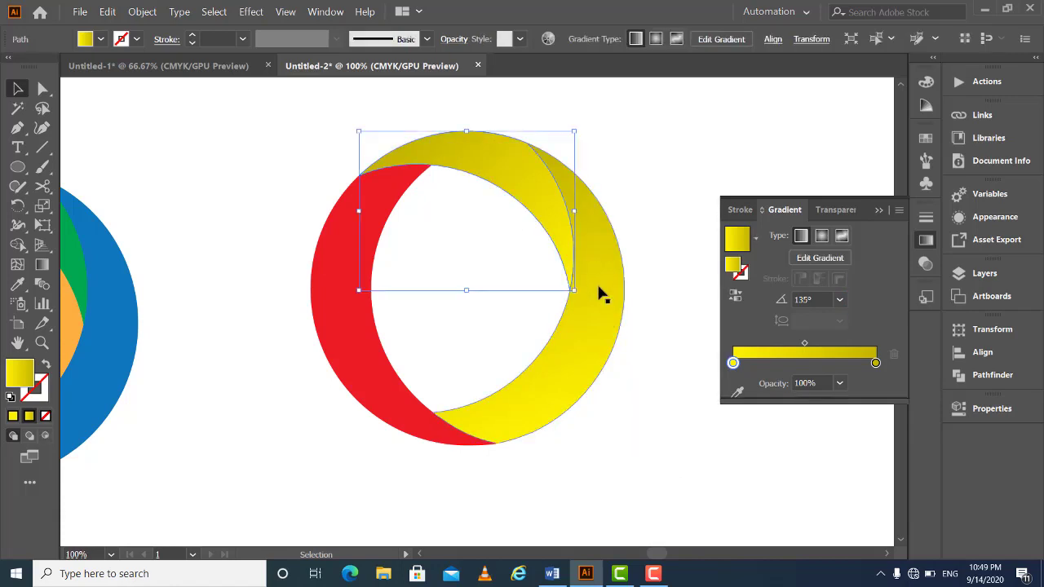
{"action": "left_click", "coordinate": [668, 481]}
Shift the midpoint of the right-hand crescent's gradient to about 66% and deselect the crescent
{"action": "left_click", "coordinate": [596, 326]}
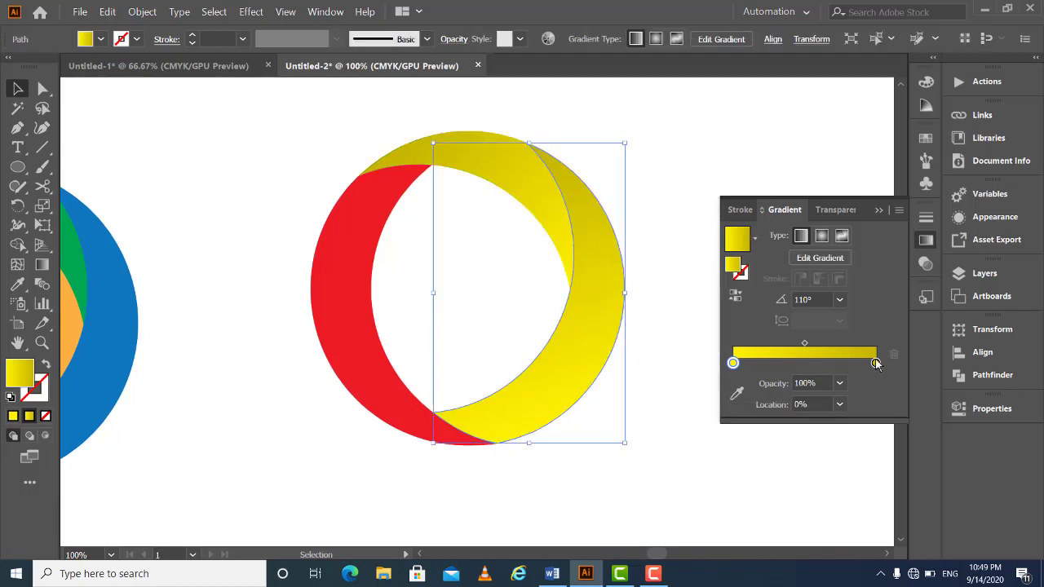
{"action": "left_click", "coordinate": [803, 343]}
{"action": "left_click_drag", "start_coordinate": [818, 343], "coordinate": [827, 343]}
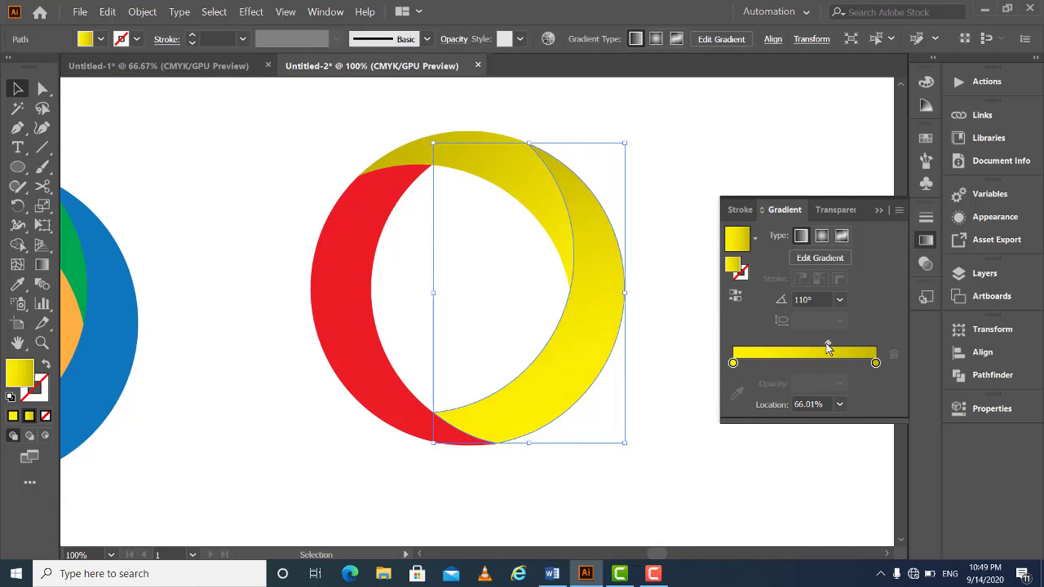
{"action": "left_click", "coordinate": [645, 478]}
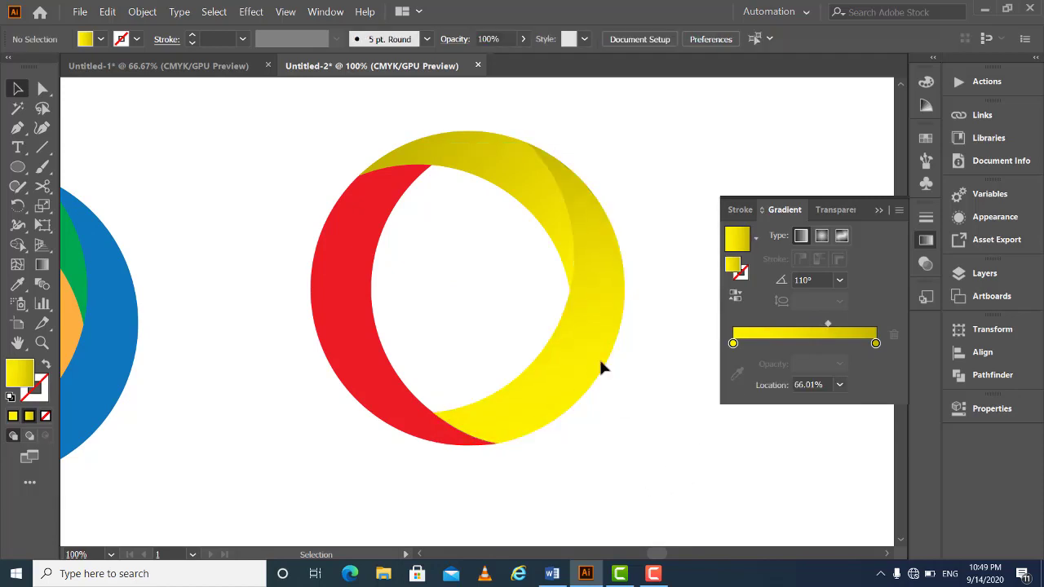
Shift the midpoint of the upper crescent's gradient to about 69% and deselect the artwork
{"action": "left_click", "coordinate": [506, 145]}
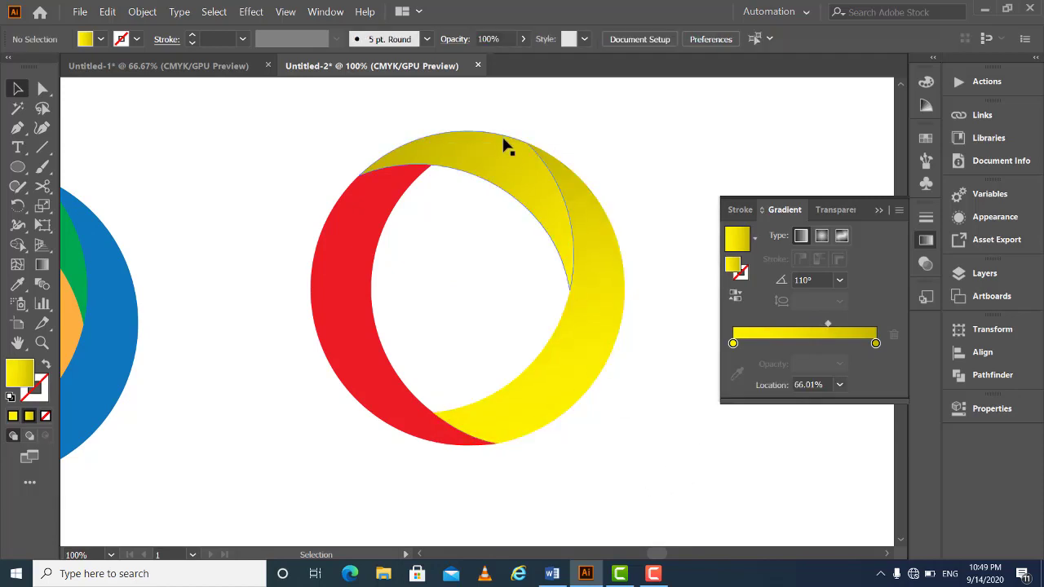
{"action": "left_click", "coordinate": [811, 343]}
{"action": "left_click_drag", "start_coordinate": [826, 351], "coordinate": [834, 347]}
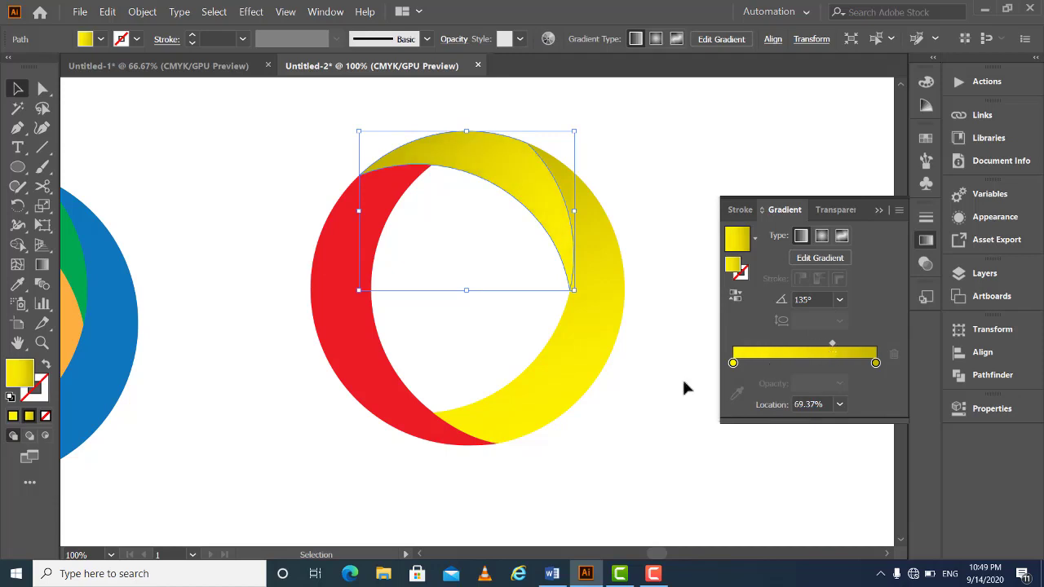
{"action": "left_click", "coordinate": [640, 396]}
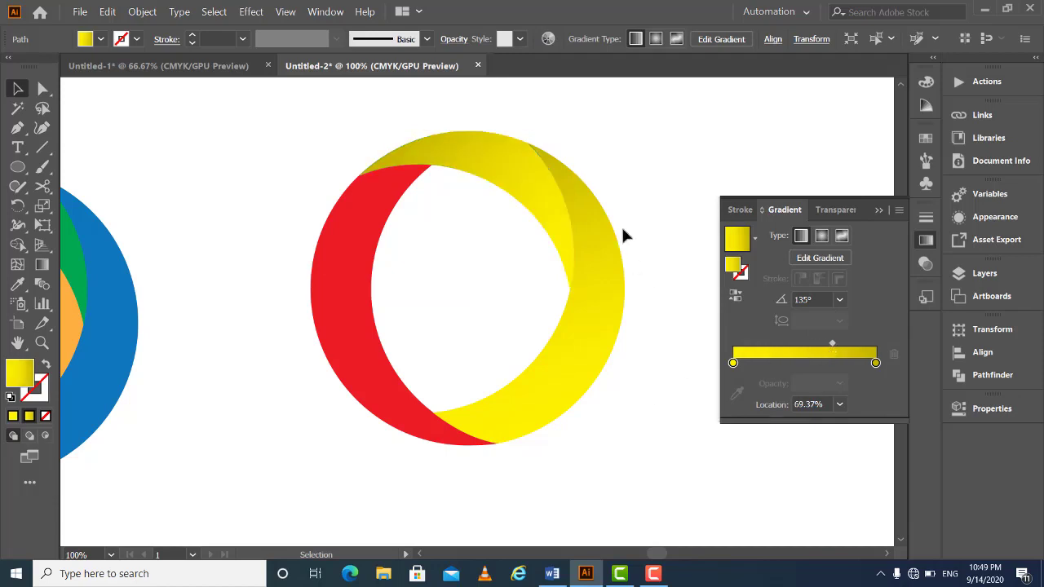
{"action": "left_click", "coordinate": [601, 310]}
{"action": "left_click", "coordinate": [641, 394]}
Copy the right-hand crescent's yellow gradient onto the red crescent with the Eyedropper tool and deselect it
{"action": "left_click", "coordinate": [362, 373]}
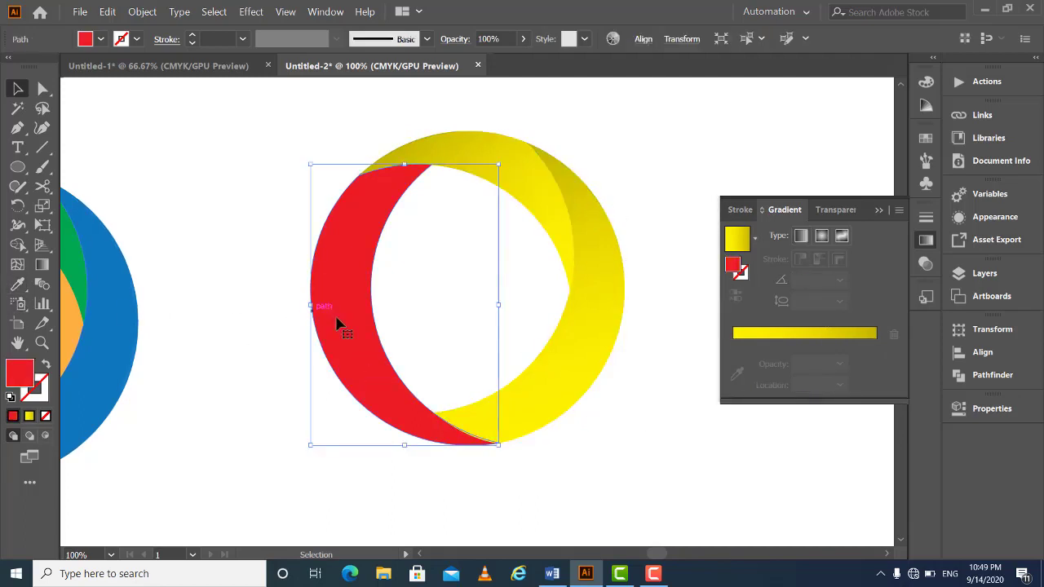
{"action": "left_click", "coordinate": [23, 282]}
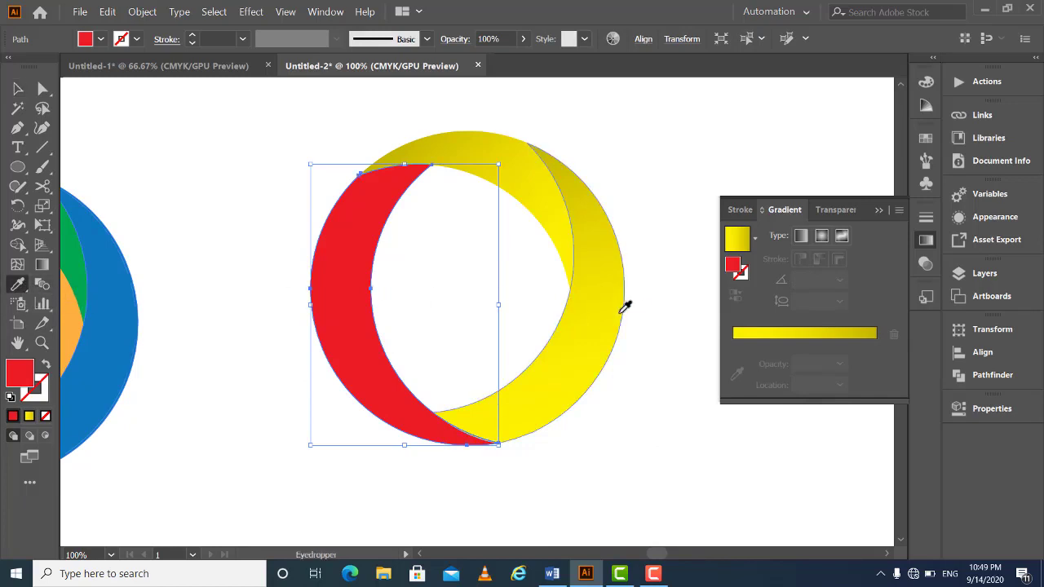
{"action": "left_click", "coordinate": [610, 275]}
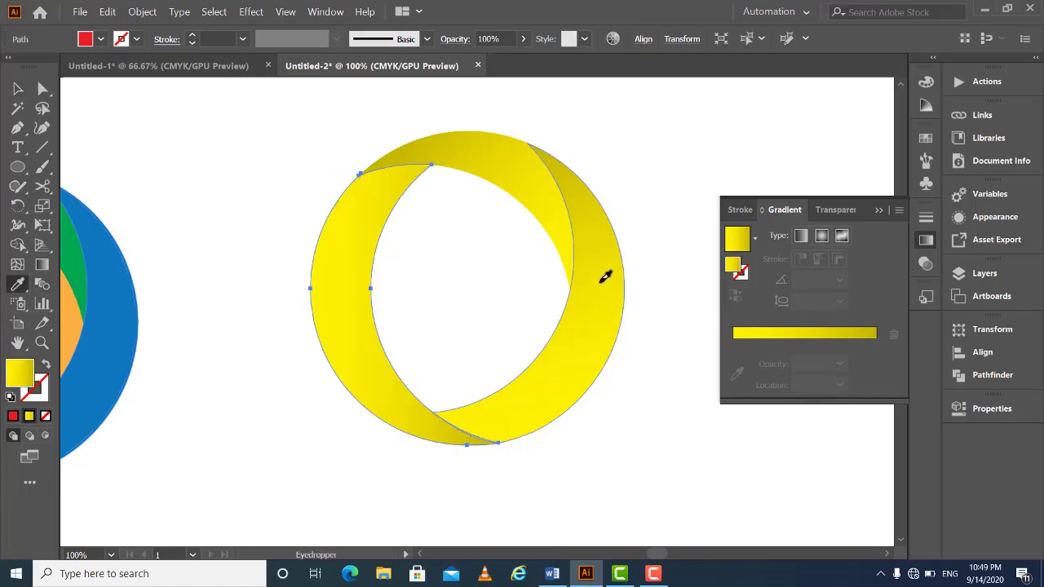
{"action": "left_click", "coordinate": [19, 91]}
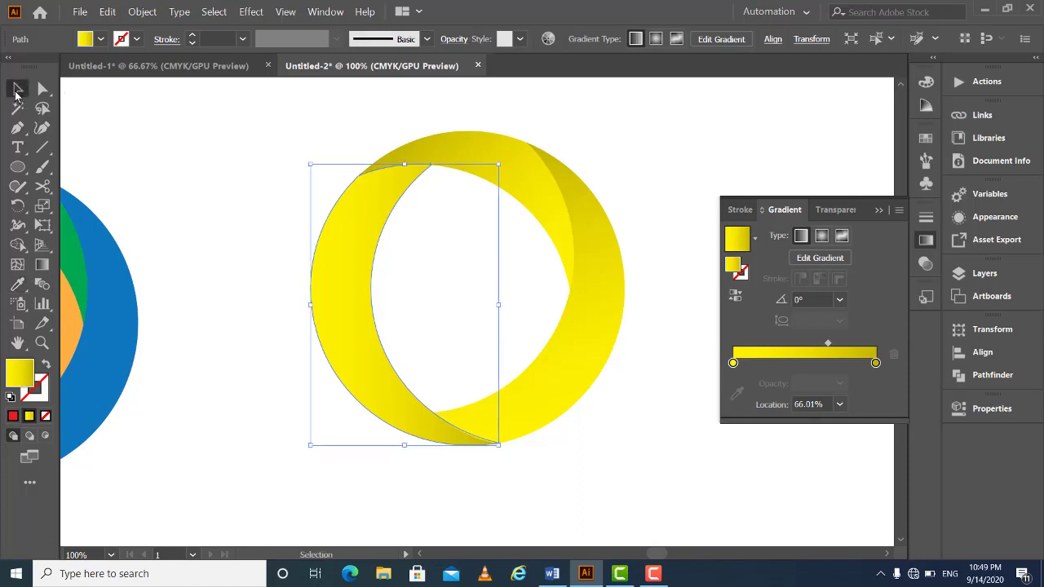
{"action": "left_click", "coordinate": [242, 142]}
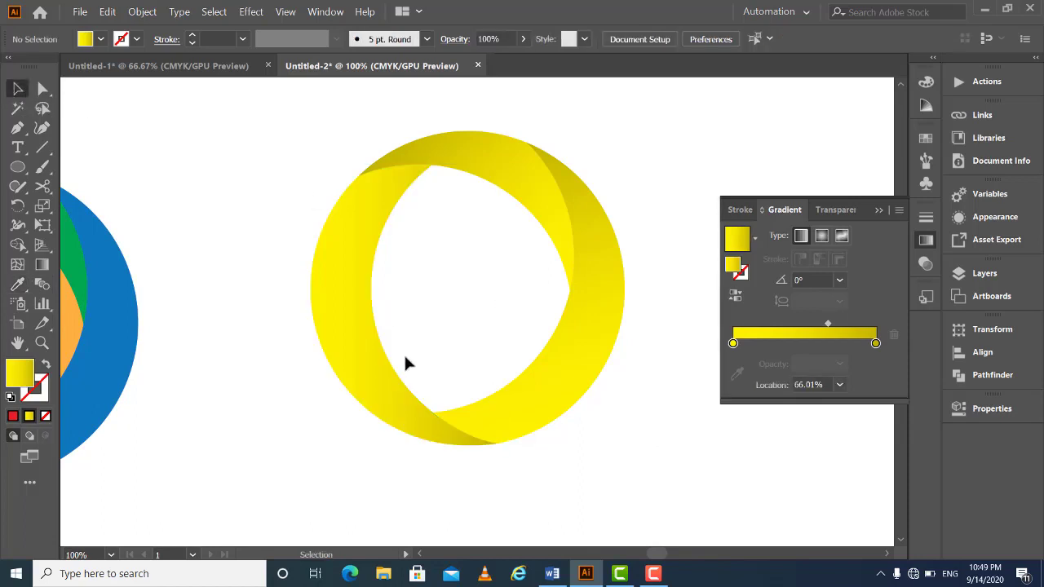
Try a 90° gradient angle on the left-hand crescent that was red
{"action": "left_click", "coordinate": [367, 330]}
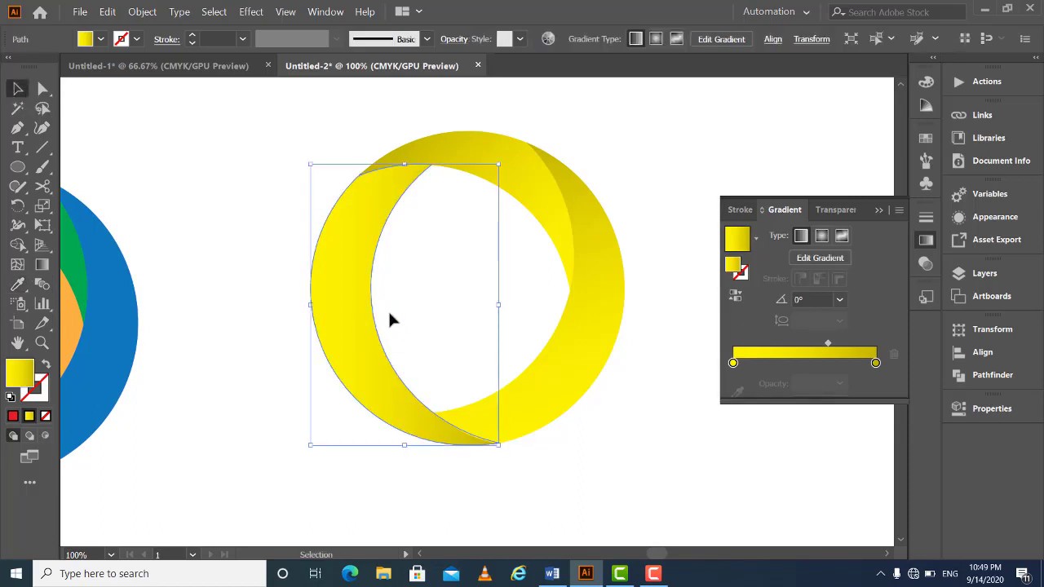
{"action": "left_click", "coordinate": [820, 299]}
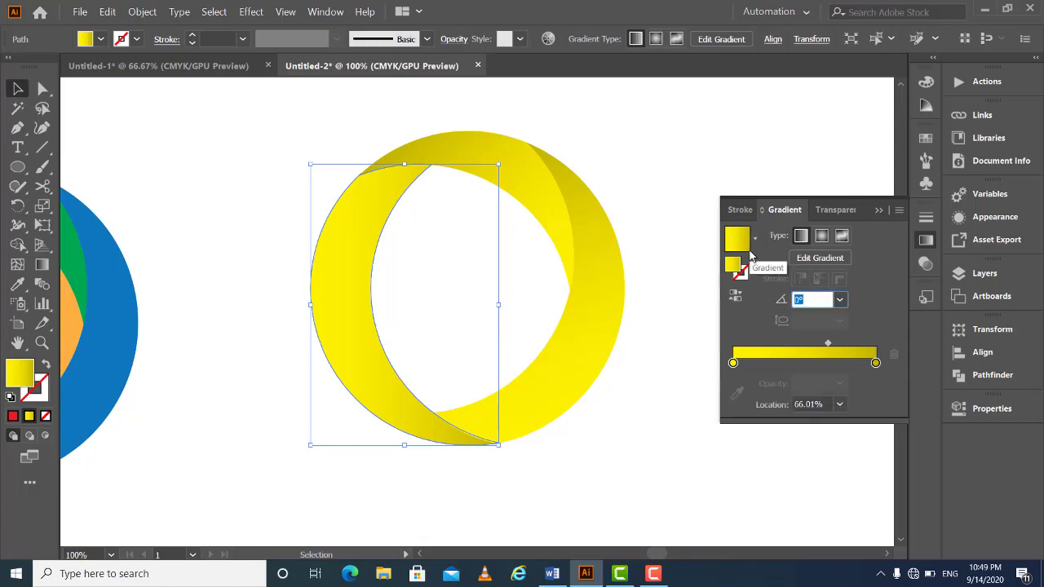
{"action": "key", "text": "Return"}
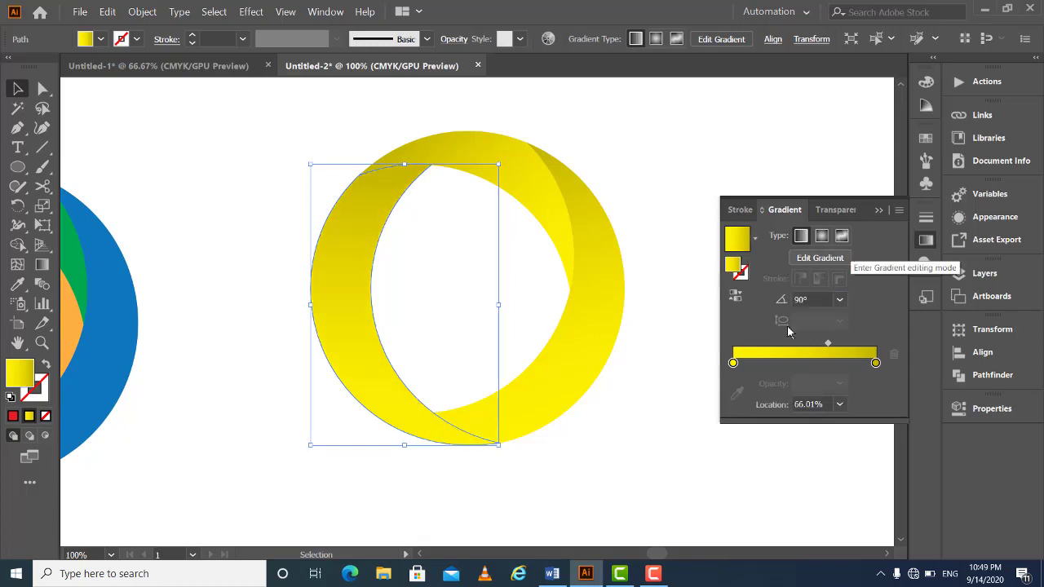
{"action": "left_click", "coordinate": [657, 456]}
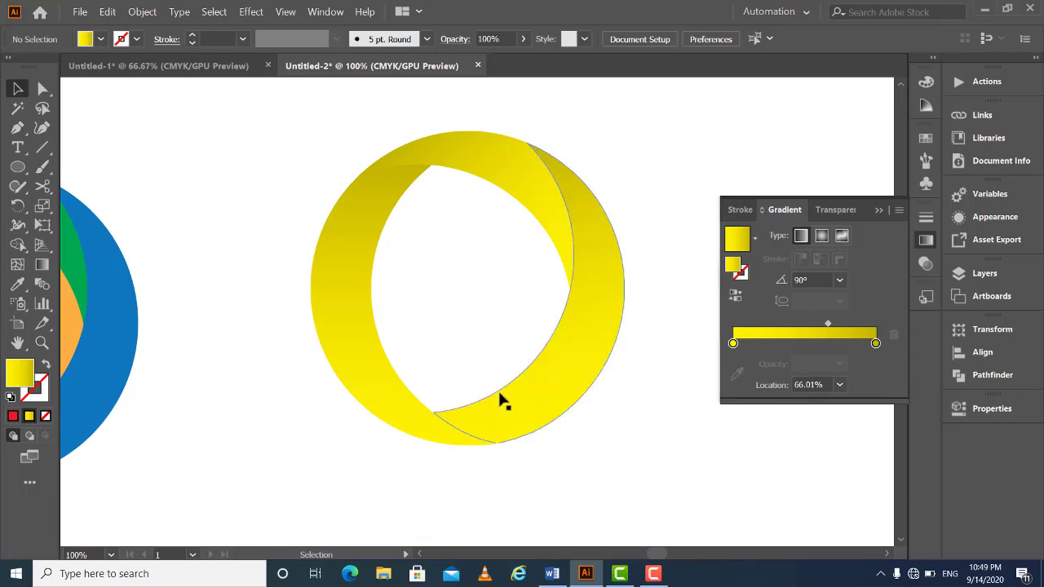
Shift the midpoint of the left-hand crescent's gradient to about 73%
{"action": "left_click", "coordinate": [372, 339]}
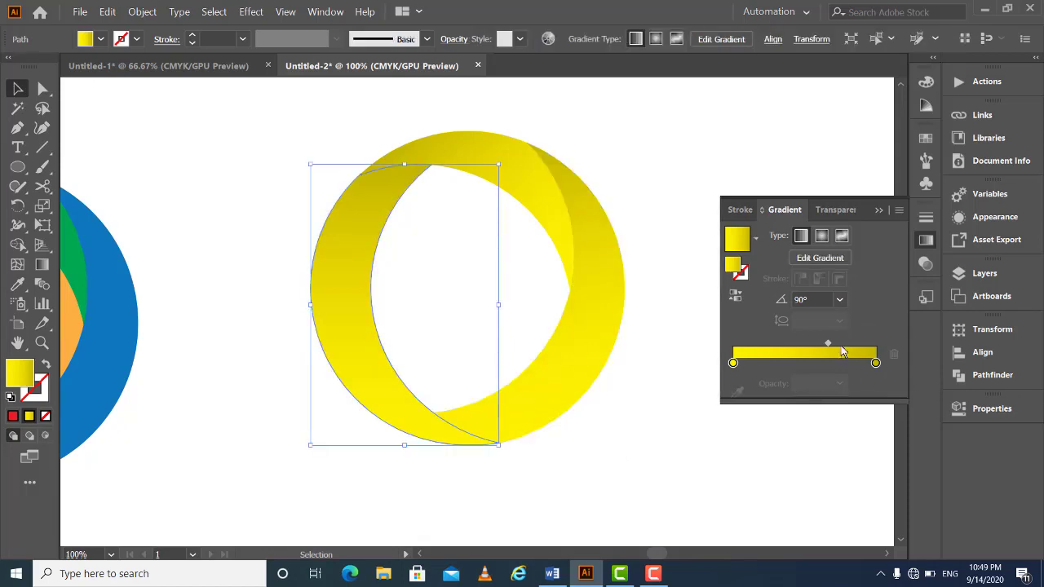
{"action": "left_click_drag", "start_coordinate": [828, 346], "coordinate": [837, 343]}
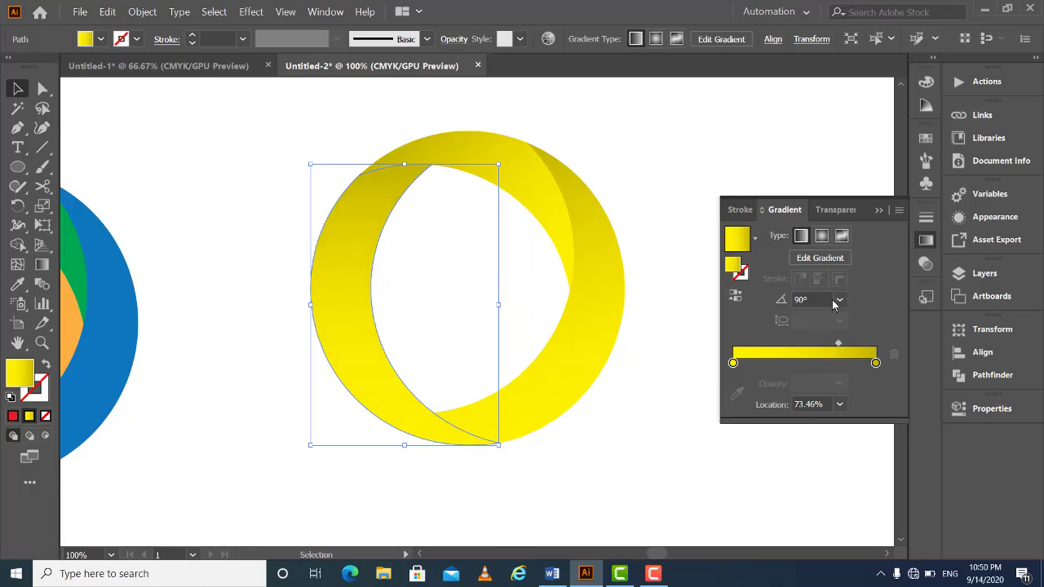
Try gradient angles of 180°, 90° and 130° on the left-hand crescent
{"action": "left_click", "coordinate": [840, 302]}
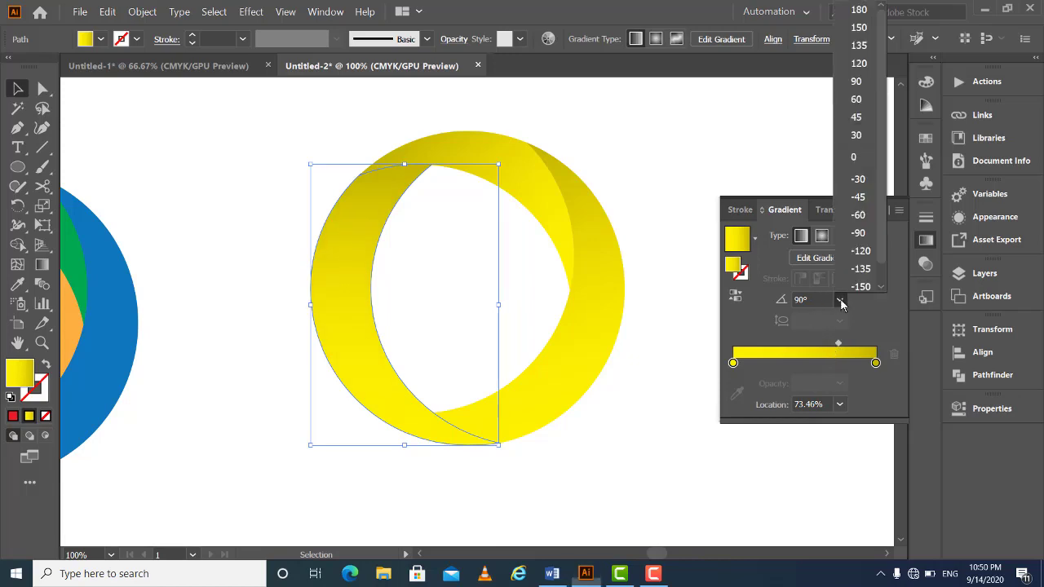
{"action": "left_click", "coordinate": [859, 11]}
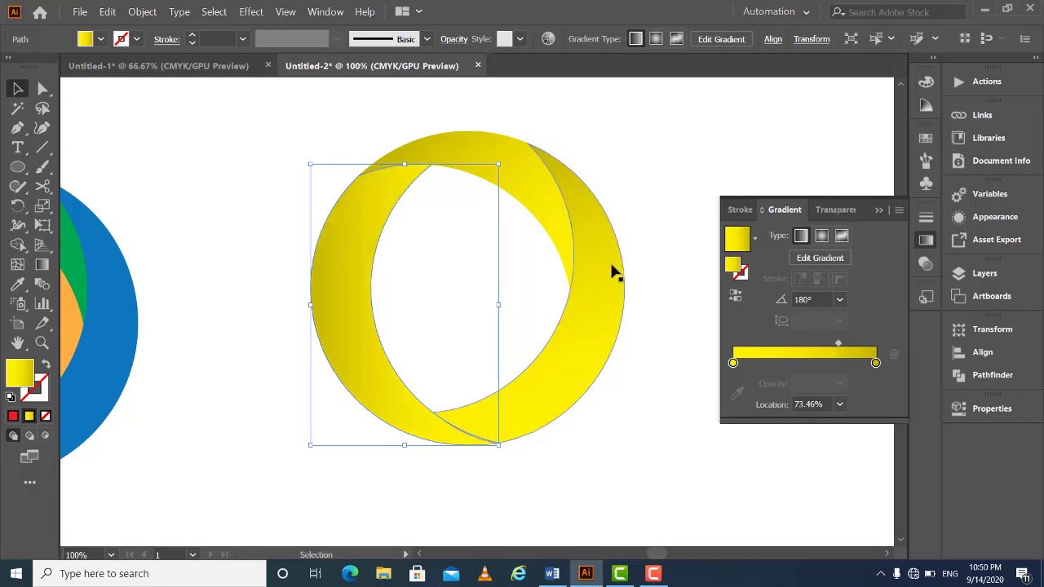
{"action": "left_click", "coordinate": [678, 198]}
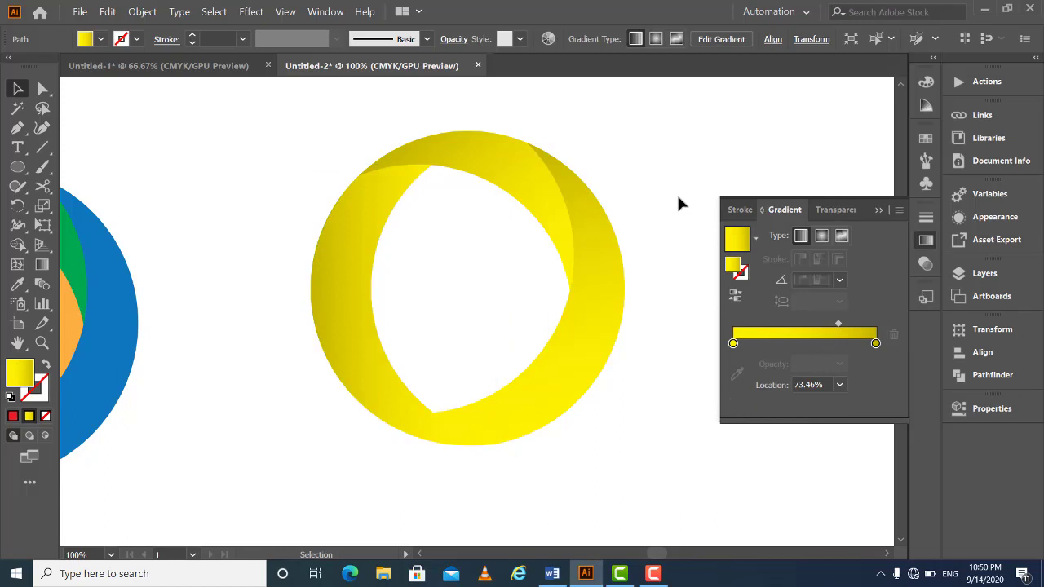
{"action": "left_click", "coordinate": [358, 366]}
{"action": "left_click", "coordinate": [822, 300]}
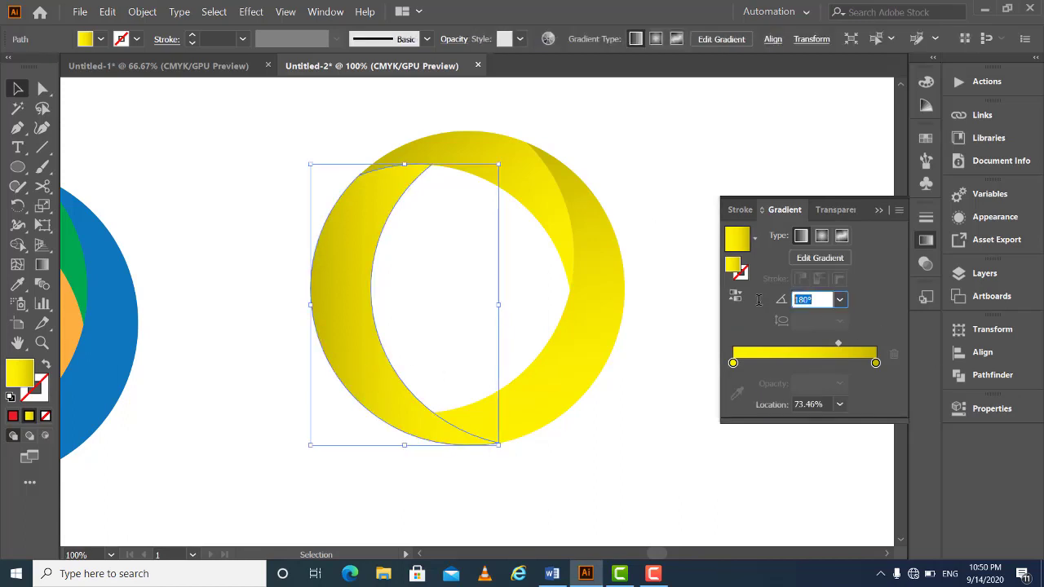
{"action": "type", "text": "90"}
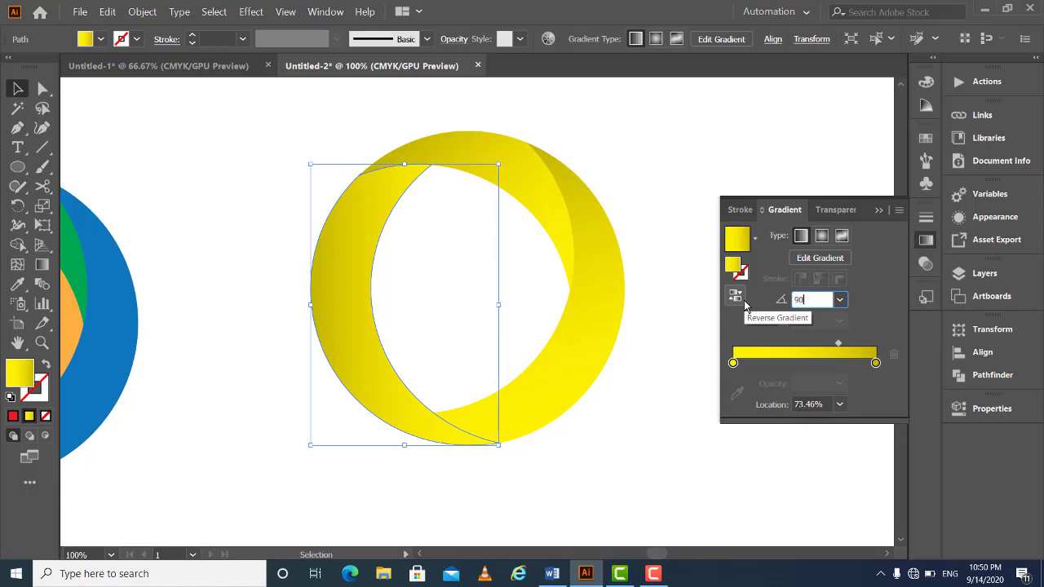
{"action": "key", "text": "Return"}
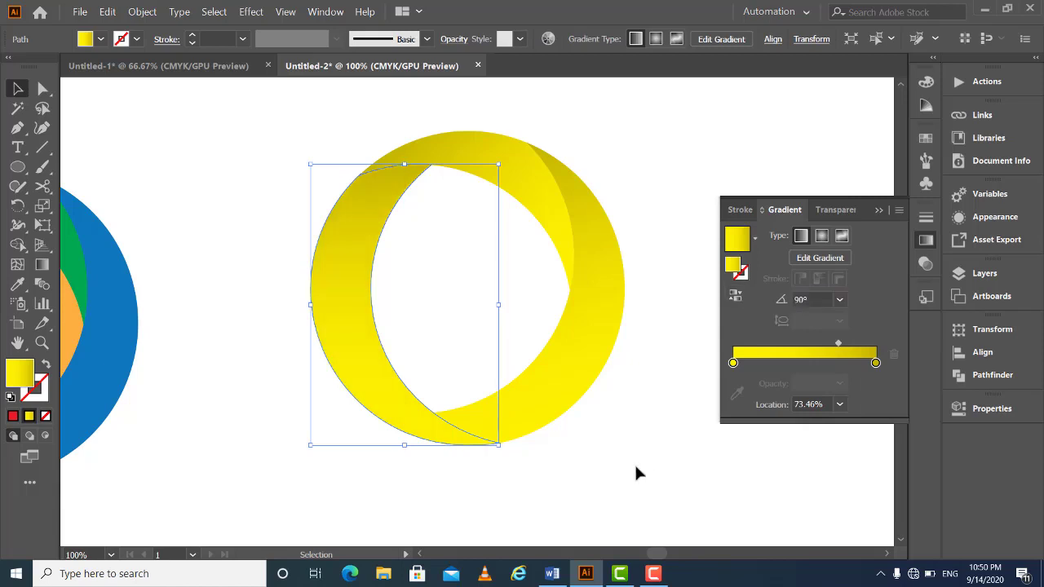
{"action": "left_click", "coordinate": [610, 503]}
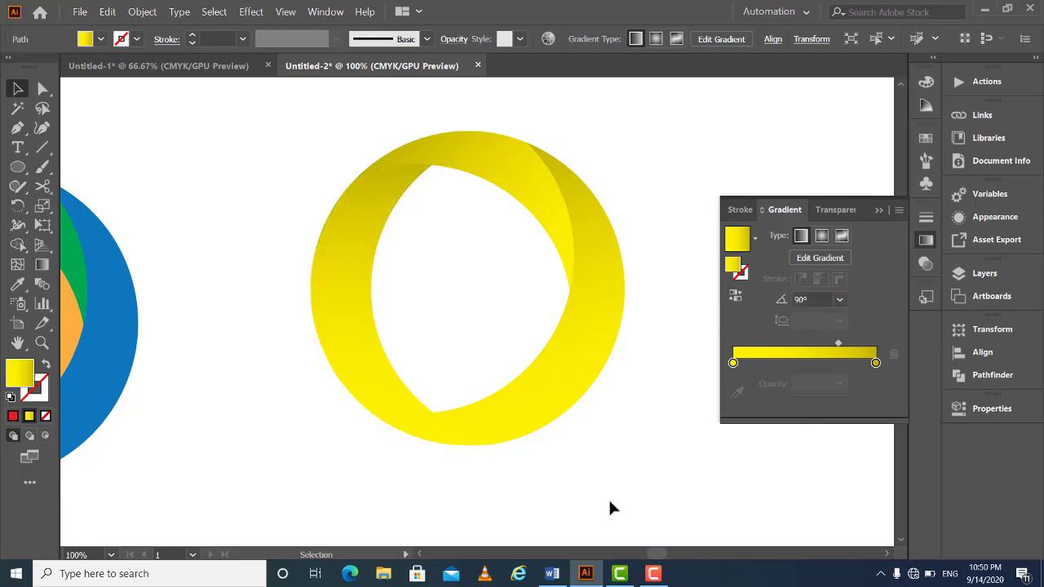
{"action": "left_click", "coordinate": [359, 306]}
{"action": "left_click", "coordinate": [818, 297]}
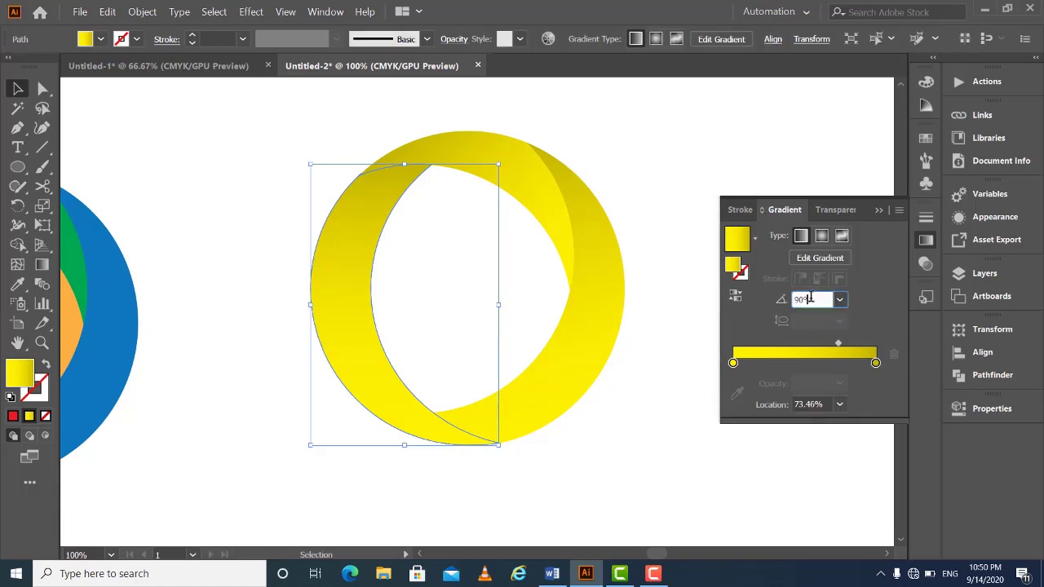
{"action": "type", "text": "130"}
{"action": "key", "text": "Return"}
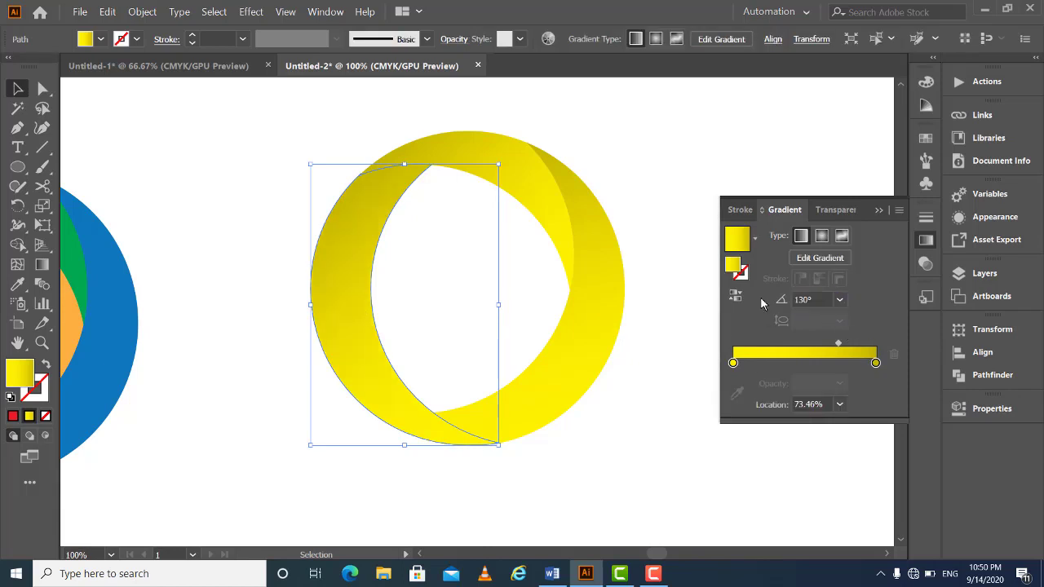
{"action": "left_click", "coordinate": [650, 486]}
Set the left-hand crescent's gradient angle to -90° and deselect the crescent
{"action": "left_click", "coordinate": [349, 349]}
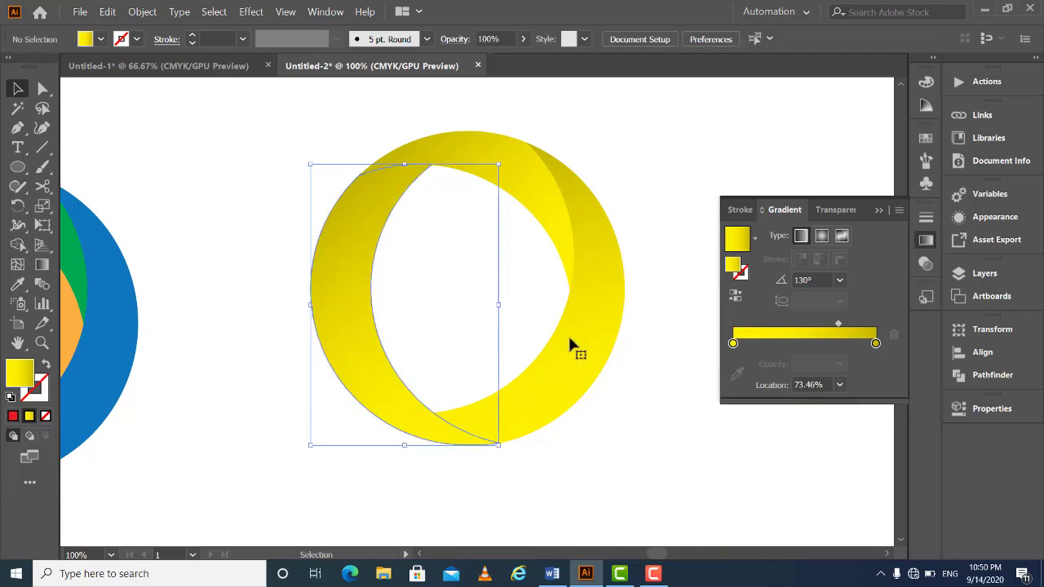
{"action": "left_click", "coordinate": [839, 301]}
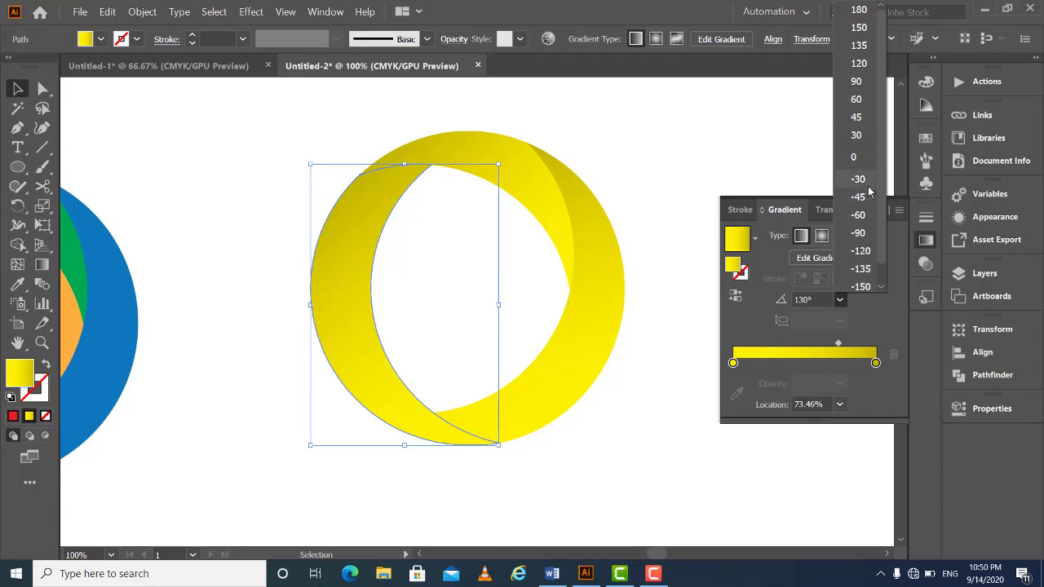
{"action": "left_click", "coordinate": [866, 233]}
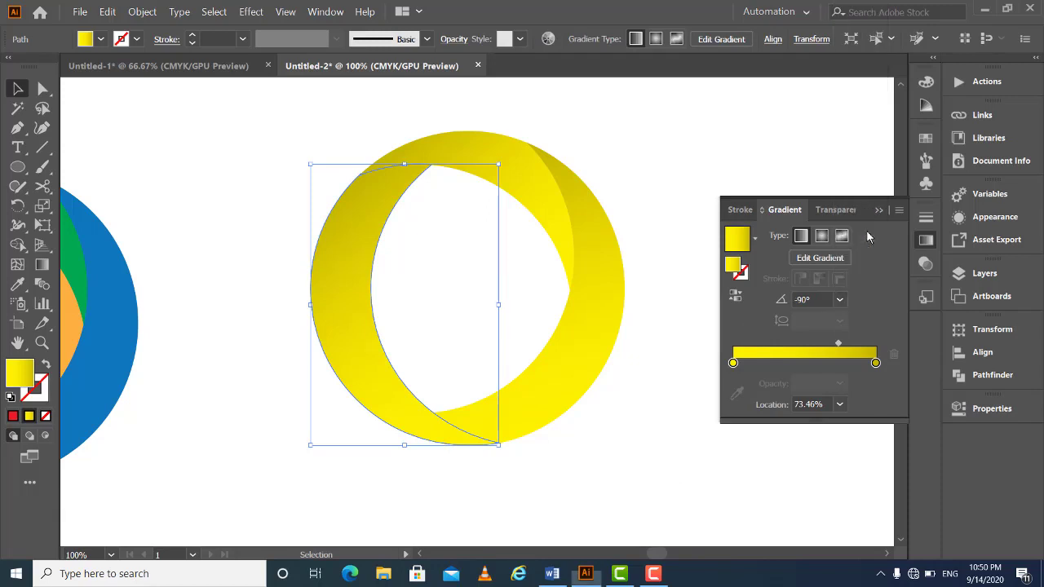
{"action": "left_click", "coordinate": [686, 414]}
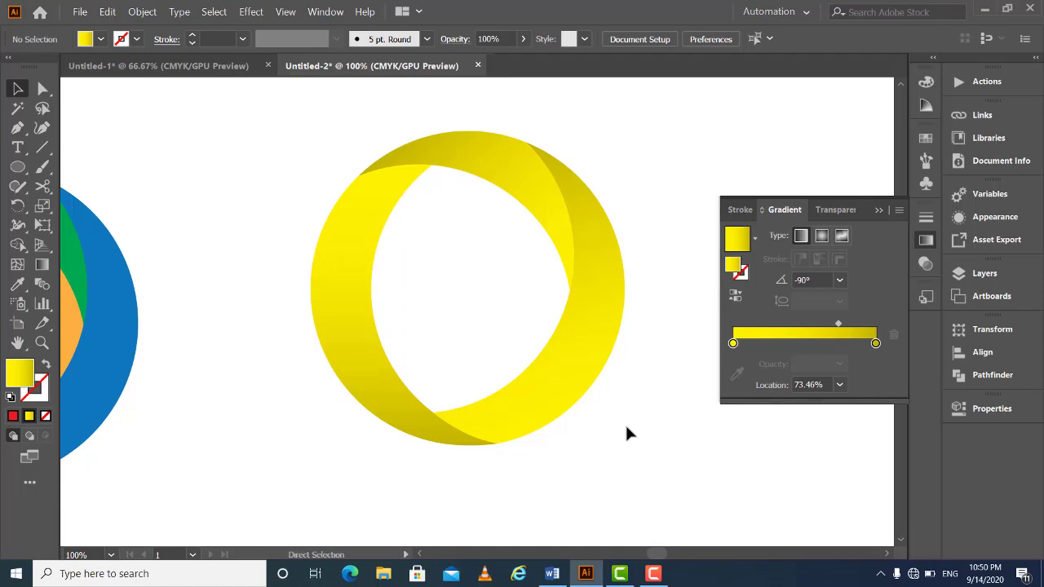
{"action": "key", "text": "ctrl+minus"}
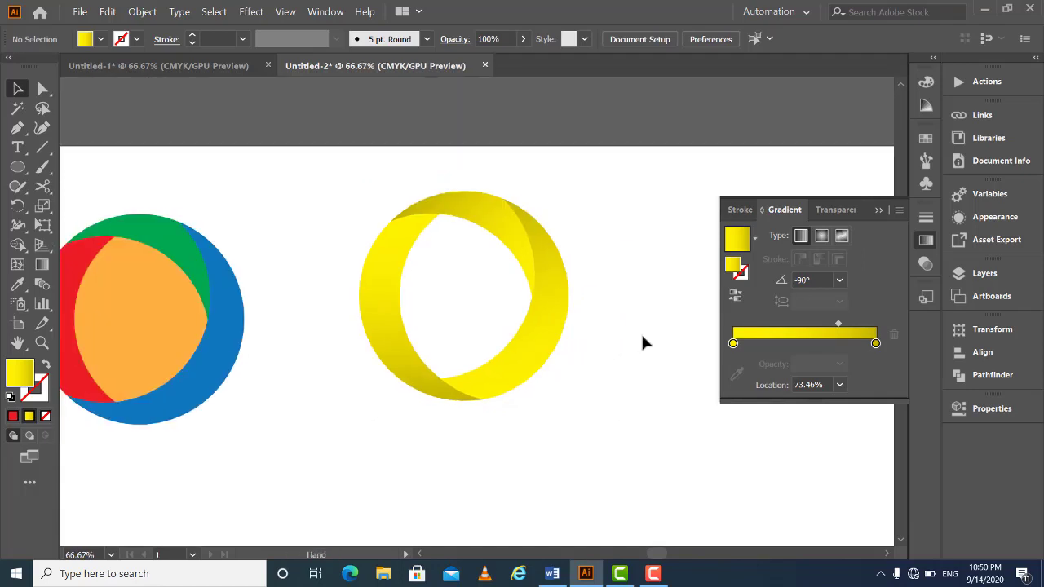
Put away the gradient settings and move the whole yellow ring farther from the multicoloured circle, level with it
{"action": "left_click", "coordinate": [878, 211]}
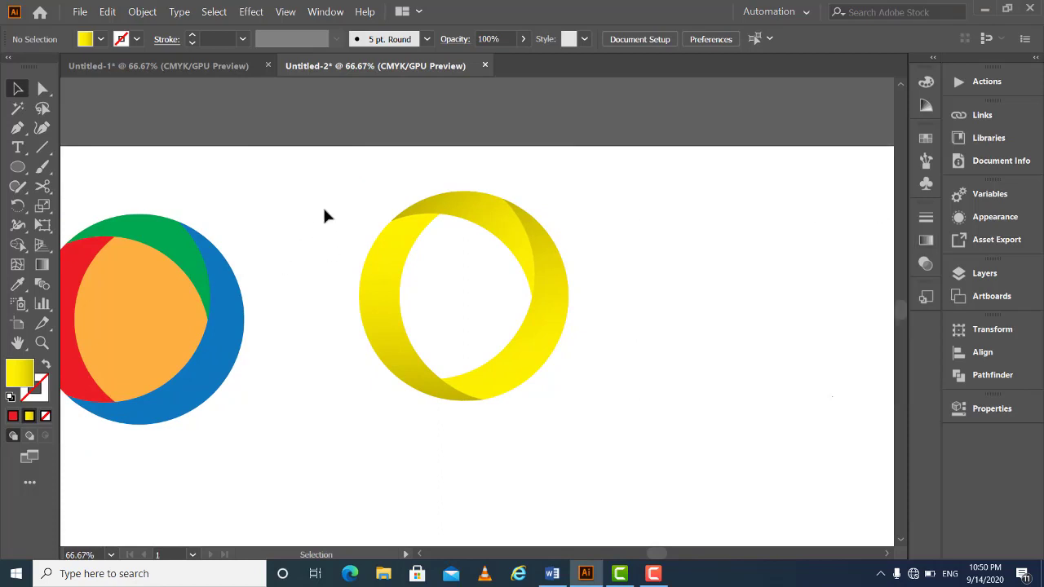
{"action": "left_click_drag", "start_coordinate": [324, 154], "coordinate": [649, 439]}
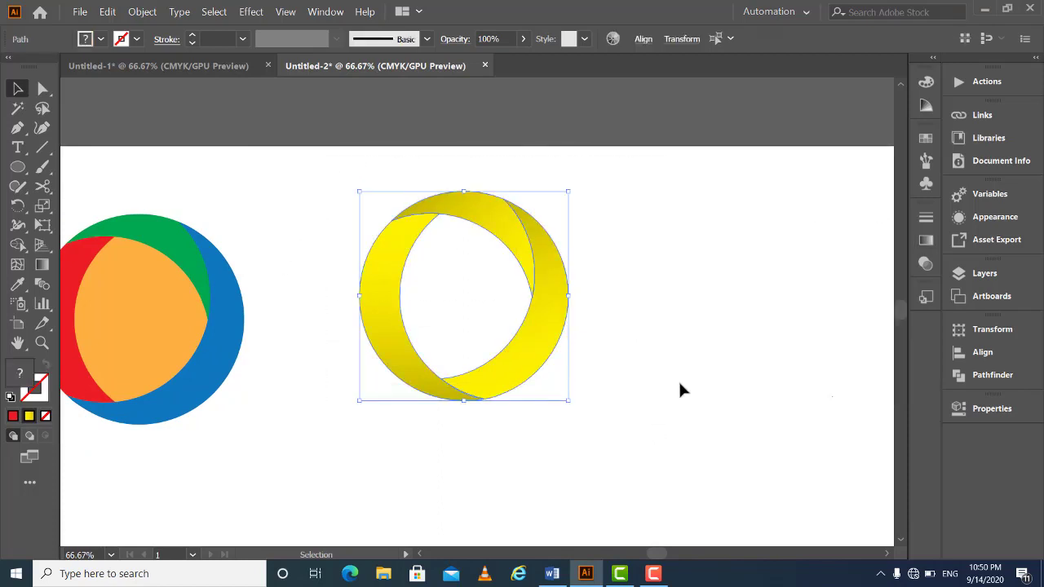
{"action": "left_click", "coordinate": [680, 387]}
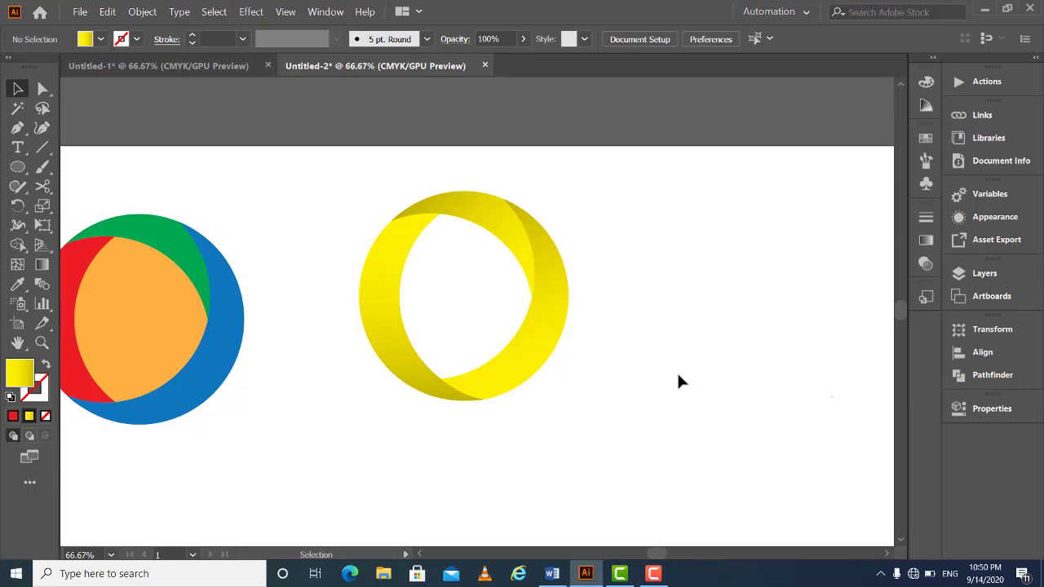
{"action": "left_click_drag", "start_coordinate": [368, 170], "coordinate": [612, 444]}
{"action": "key", "text": "ctrl+h"}
{"action": "left_click", "coordinate": [310, 235]}
{"action": "left_click_drag", "start_coordinate": [333, 177], "coordinate": [601, 426]}
{"action": "left_click_drag", "start_coordinate": [545, 325], "coordinate": [699, 348]}
{"action": "left_click", "coordinate": [766, 241]}
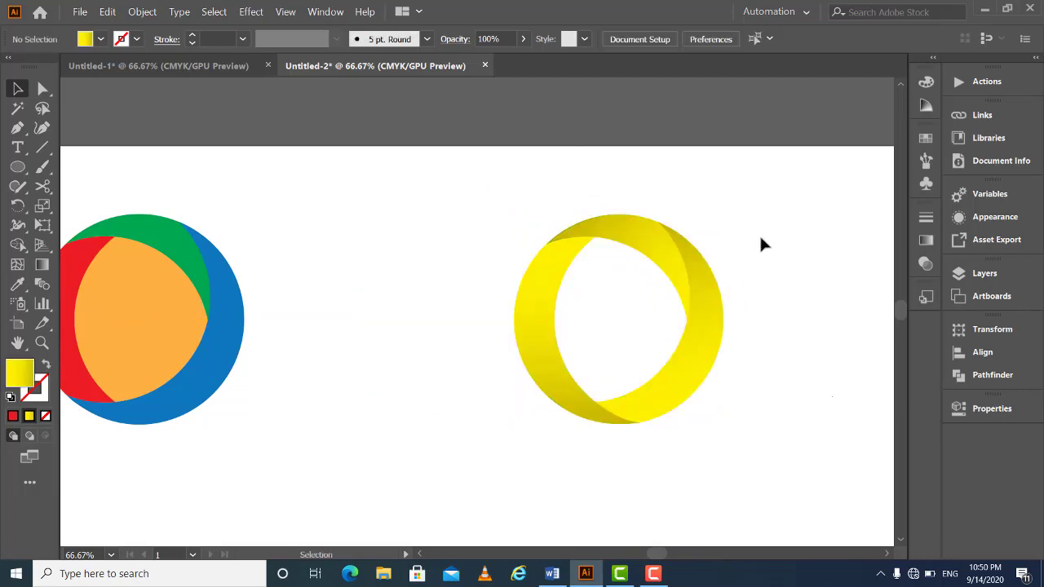
Examine the finished yellow ring beside the multicoloured circle with the whole artboard in view at 50%
{"action": "left_click_drag", "start_coordinate": [759, 239], "coordinate": [485, 410]}
{"action": "left_click", "coordinate": [441, 209]}
{"action": "left_click_drag", "start_coordinate": [443, 205], "coordinate": [788, 446]}
{"action": "left_click", "coordinate": [786, 437]}
{"action": "key", "text": "ctrl+minus"}
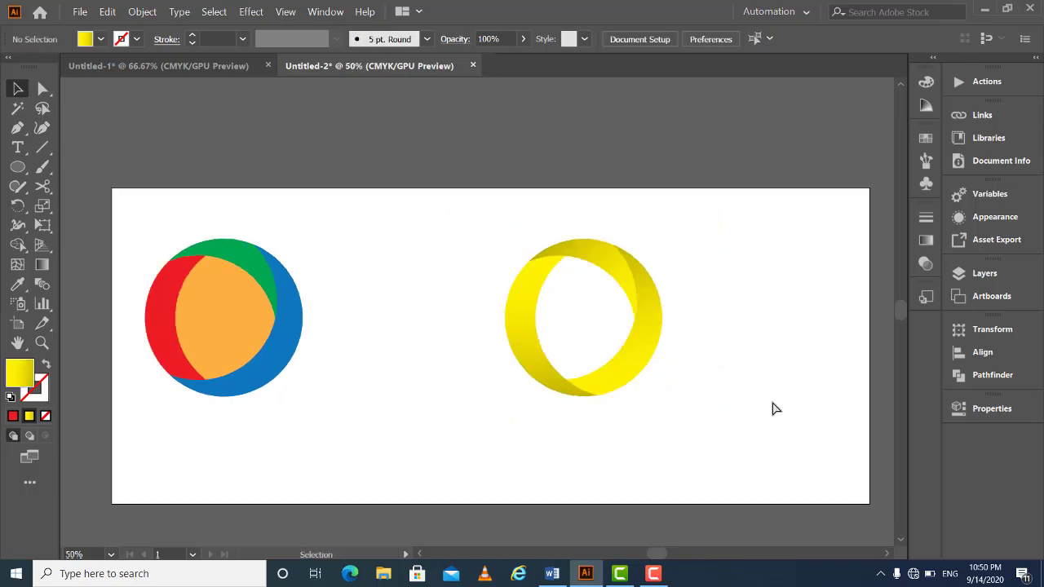
{"action": "left_click_drag", "start_coordinate": [757, 389], "coordinate": [743, 371]}
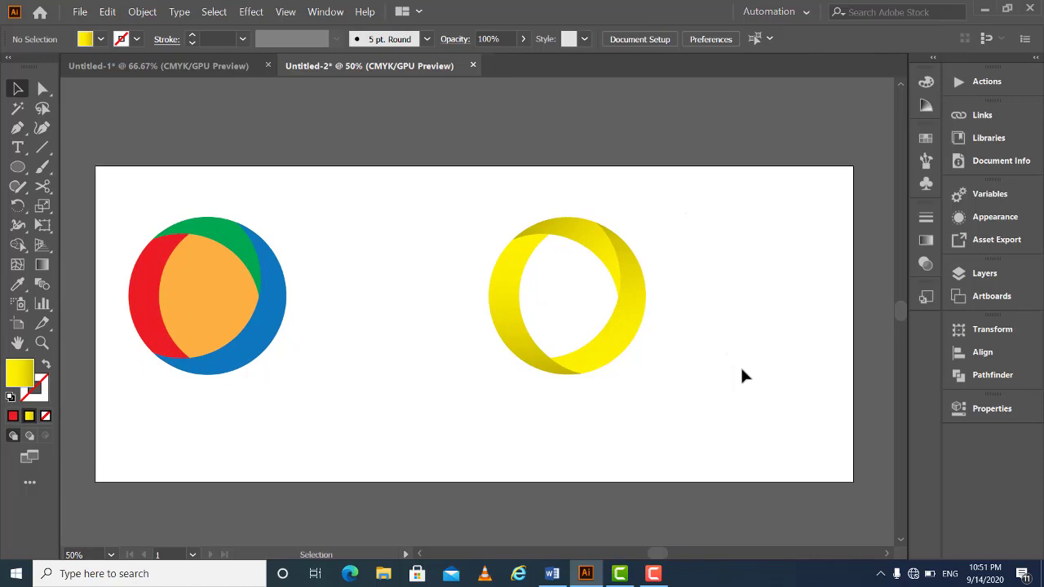
{"action": "left_click_drag", "start_coordinate": [430, 204], "coordinate": [722, 418]}
{"action": "key", "text": "ctrl+h"}
{"action": "left_click", "coordinate": [721, 343]}
{"action": "left_click_drag", "start_coordinate": [153, 186], "coordinate": [357, 420]}
{"action": "left_click", "coordinate": [388, 279]}
{"action": "left_click_drag", "start_coordinate": [412, 175], "coordinate": [701, 400]}
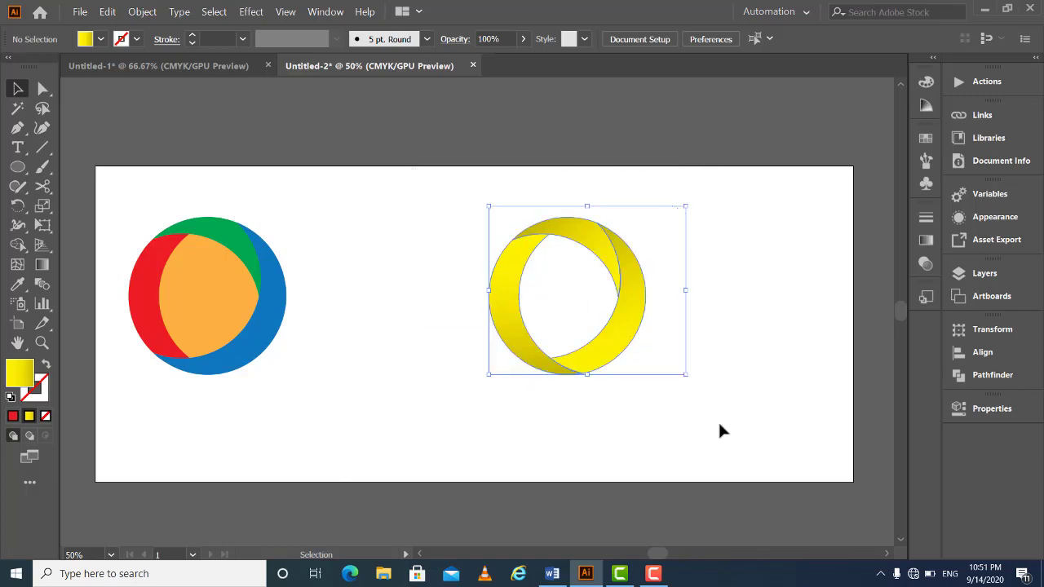
{"action": "left_click", "coordinate": [732, 326]}
{"action": "left_click_drag", "start_coordinate": [449, 189], "coordinate": [685, 416]}
{"action": "left_click", "coordinate": [710, 296]}
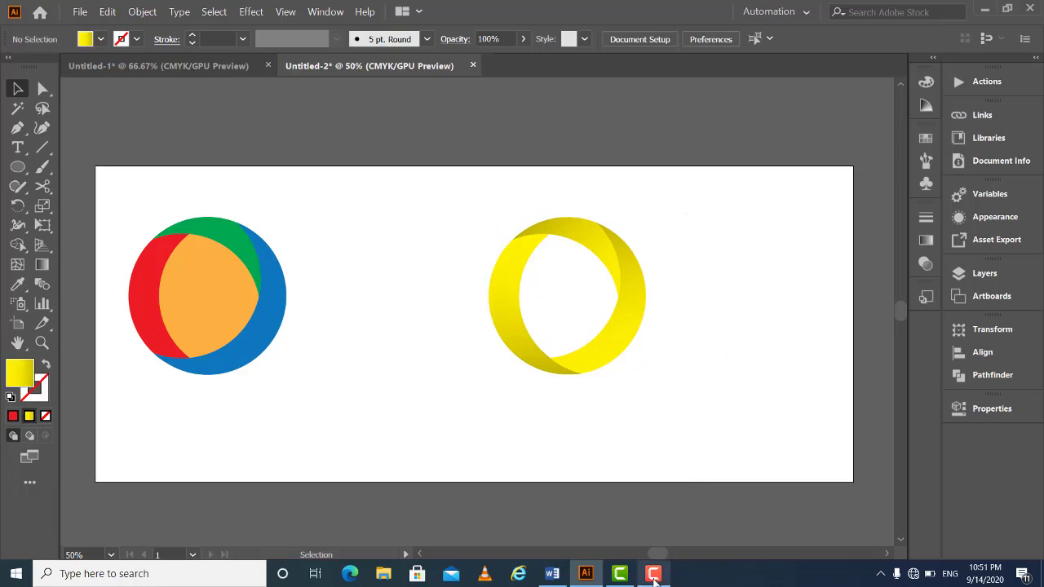